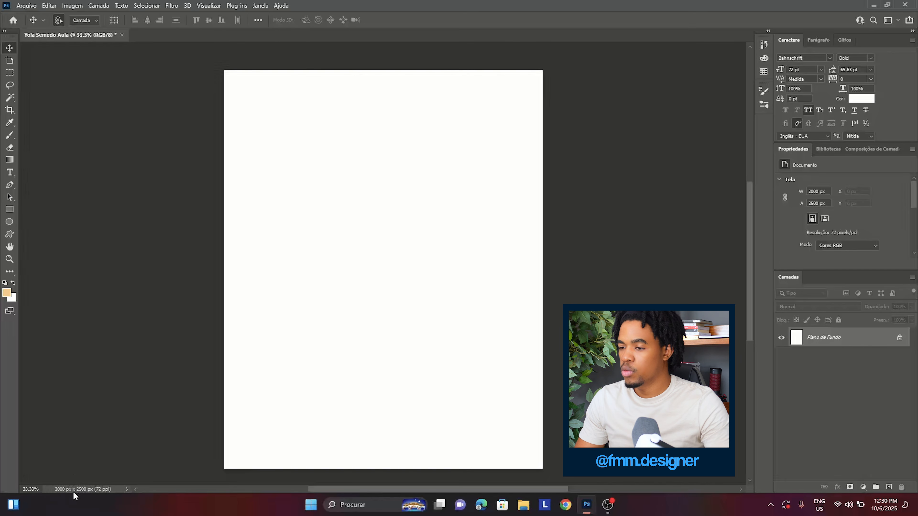
- Switch to File Explorer, open the folder Documentos > AULAS > ARQUIVOS, and shrink its window so the document shows behind it
left_click(523, 503)
left_click(45, 121)
left_click(192, 92)
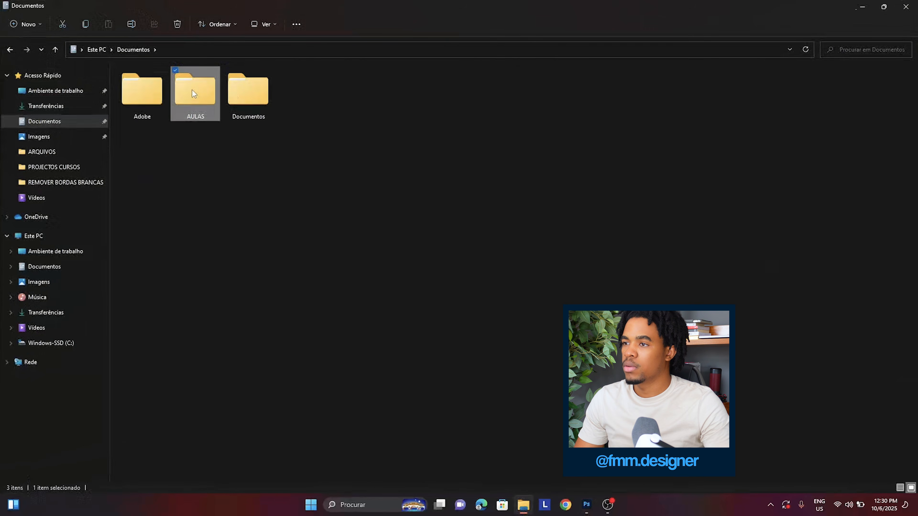
double_click(192, 93)
double_click(142, 91)
left_click(884, 6)
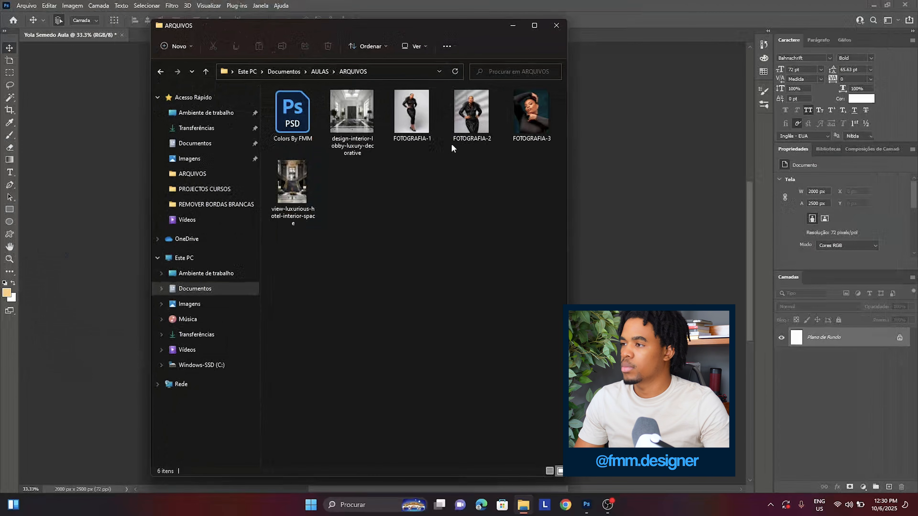
- Place the images FOTOGRAFIA-3, FOTOGRAFIA-2 and FOTOGRAFIA-1 from the ARQUIVOS folder into the document
left_click_drag(527, 117, 629, 227)
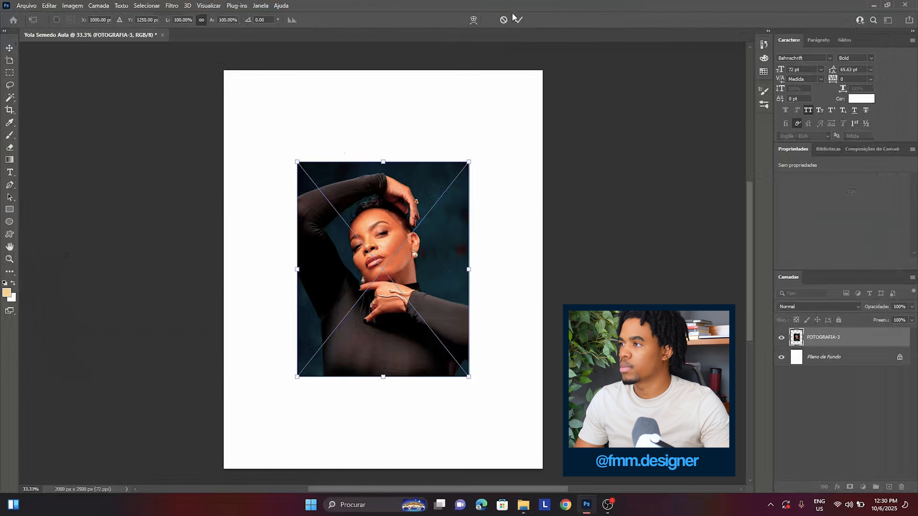
left_click(517, 19)
key("alt+Tab")
left_click(488, 134)
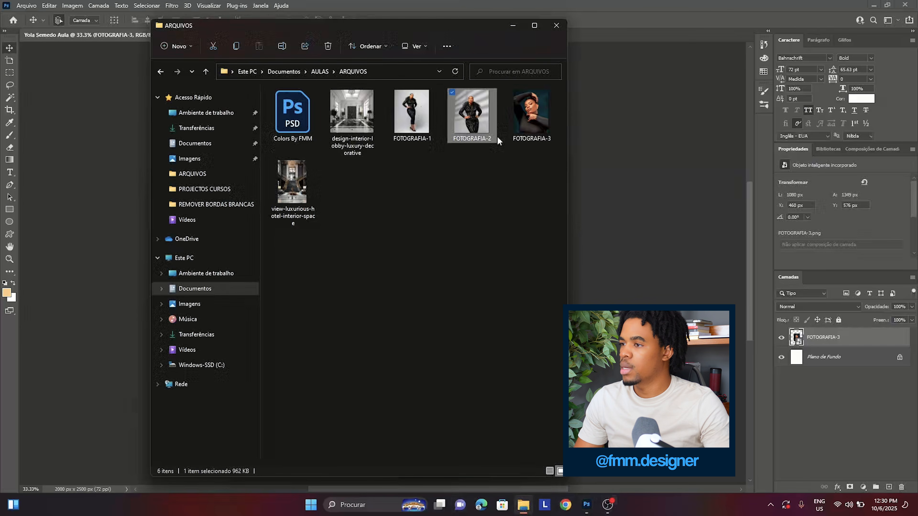
left_click_drag(497, 139, 630, 261)
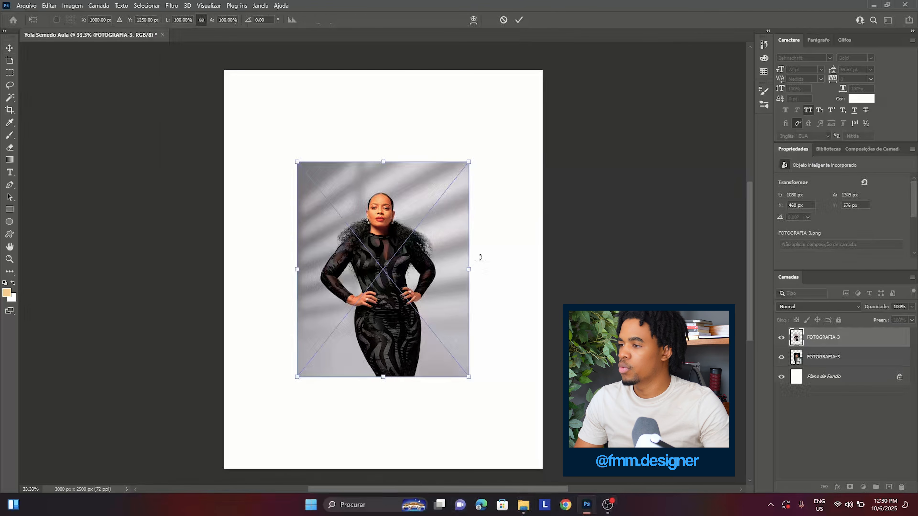
left_click(518, 506)
left_click_drag(415, 127, 627, 289)
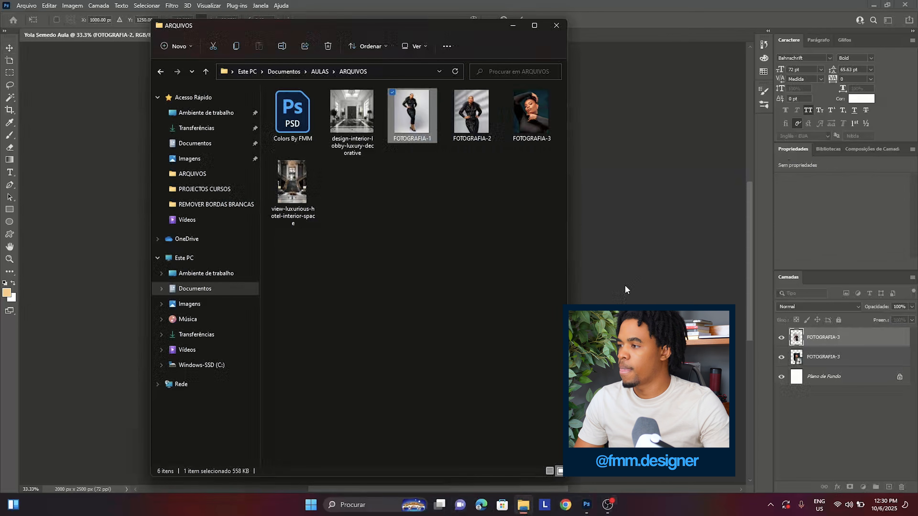
left_click(572, 234)
mouse_move(433, 255)
left_mouse_down()
mouse_move(461, 228)
mouse_move(409, 222)
mouse_move(449, 251)
left_mouse_up()
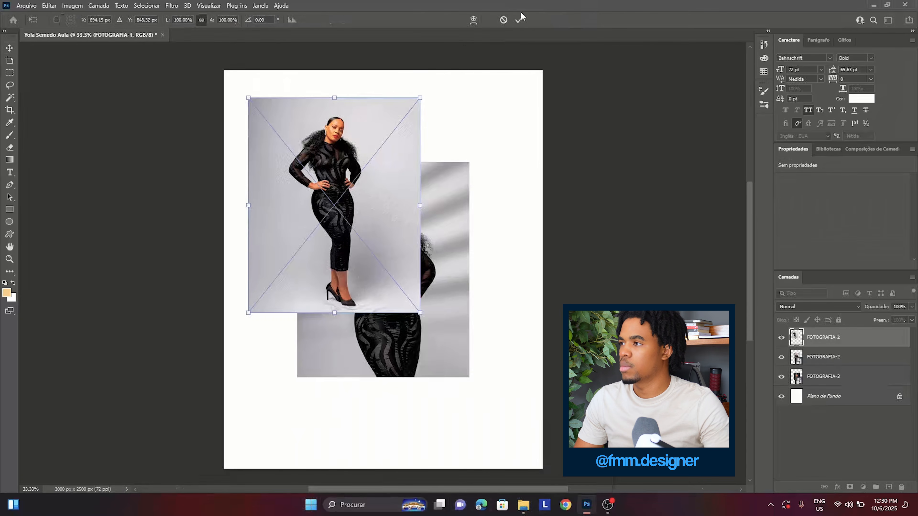
left_click(519, 20)
- Spread FOTOGRAFIA-1 and FOTOGRAFIA-2 apart to opposite sides of the canvas and check each layer by toggling its visibility
left_click_drag(308, 203, 284, 241)
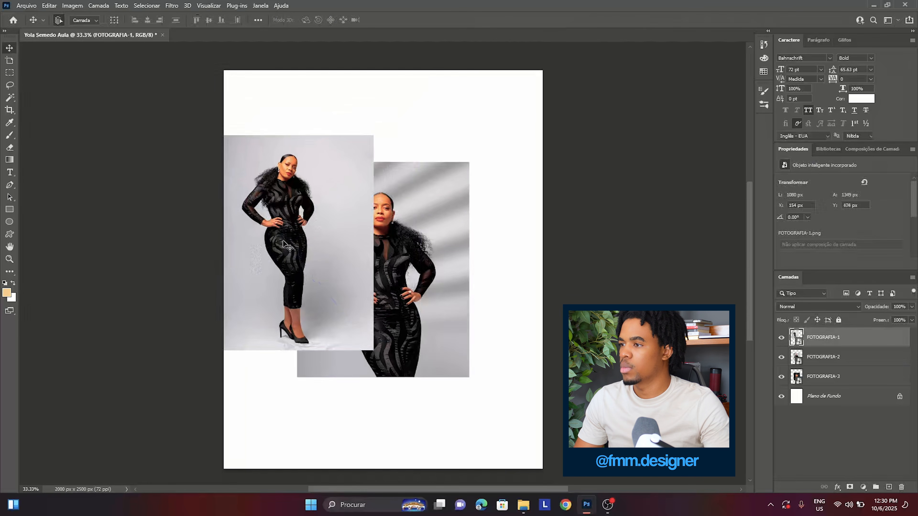
left_click_drag(406, 266, 473, 231)
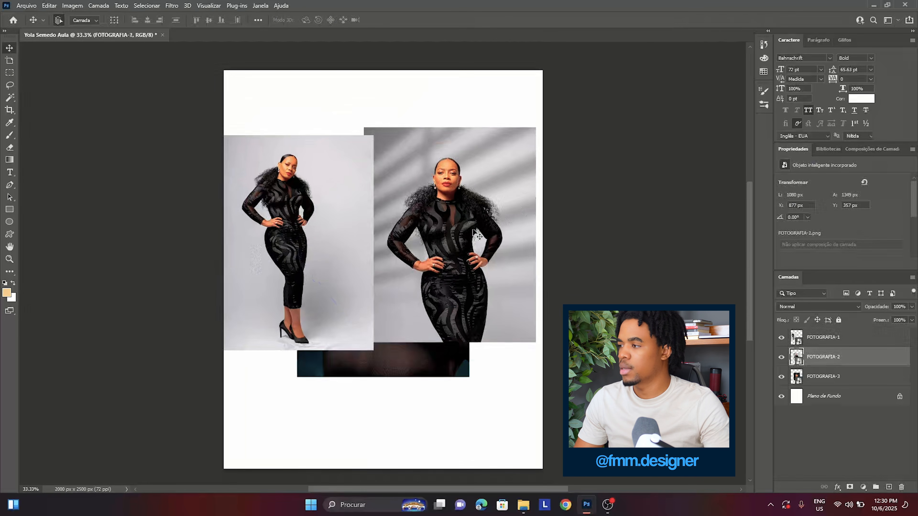
left_click(781, 338)
left_click(782, 338)
left_click(781, 357)
left_click(781, 357)
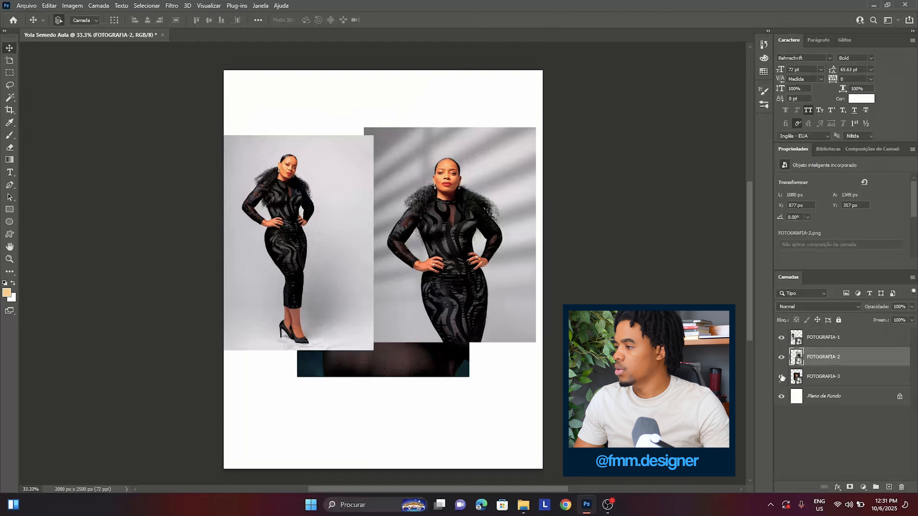
- Hide the FOTOGRAFIA-3 and FOTOGRAFIA-2 layers and move FOTOGRAFIA-1 toward the middle of the canvas
left_click(781, 377)
left_click(781, 357)
left_click_drag(303, 196, 362, 214)
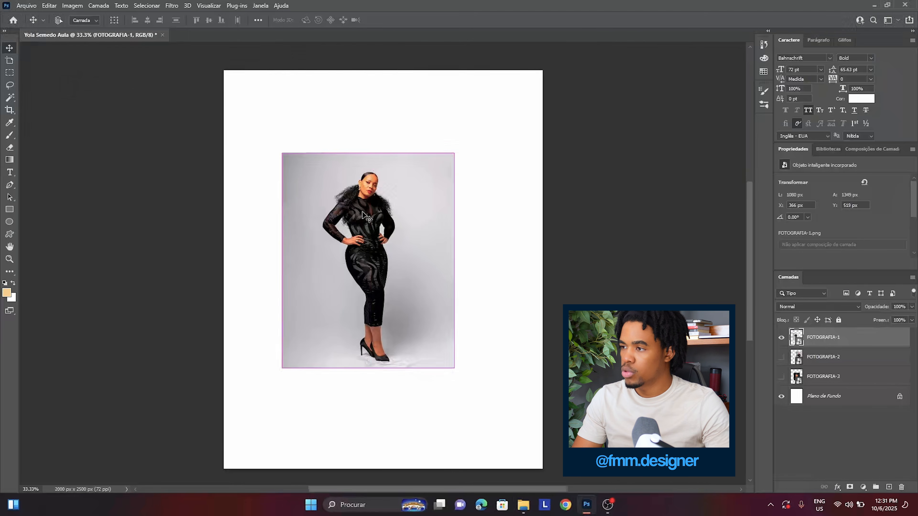
key("ctrl+plus")
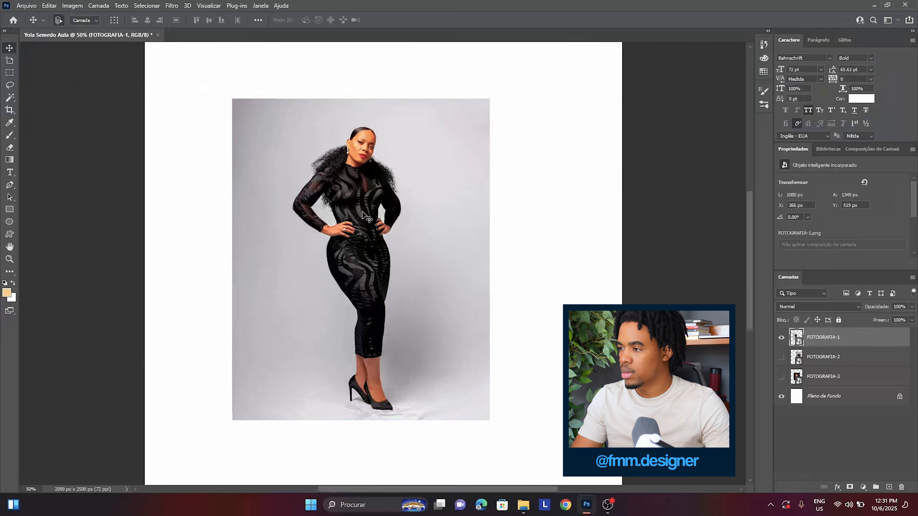
key("ctrl+minus")
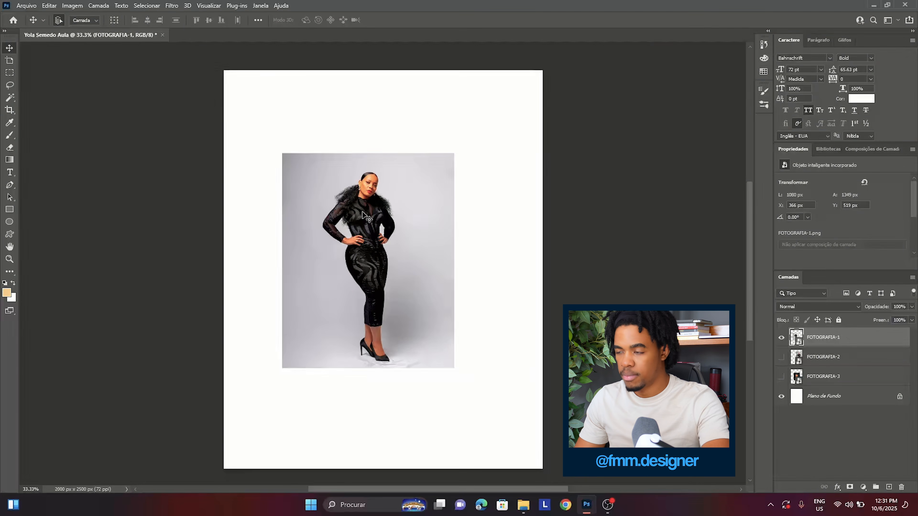
- Scale FOTOGRAFIA-1 up proportionally to about 1740 × 2173 px and shift it to fit within the canvas
key("ctrl+t")
left_click_drag(454, 256, 595, 245)
left_click_drag(462, 251, 436, 249)
key("Return")
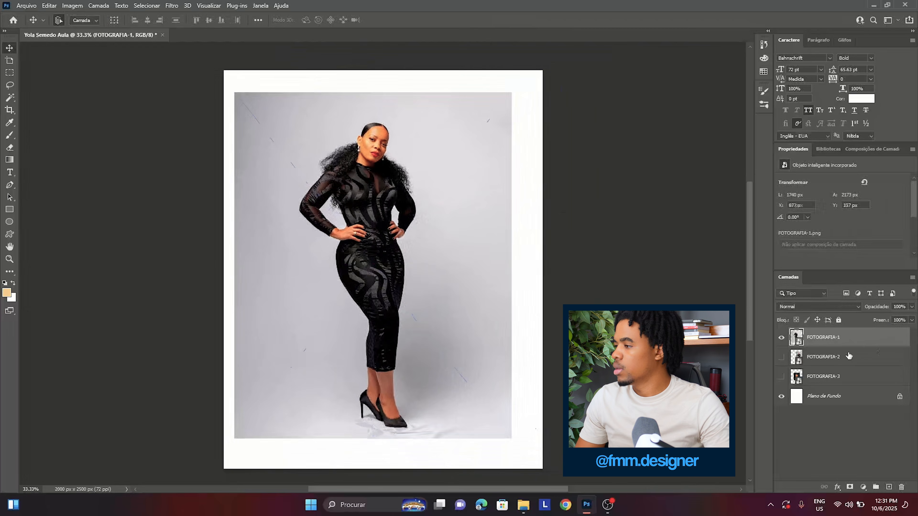
- Add a solid color fill layer directly below FOTOGRAFIA-1, trying bright green #81ff49 and settling on a coral red
left_click(848, 356)
left_click(863, 487)
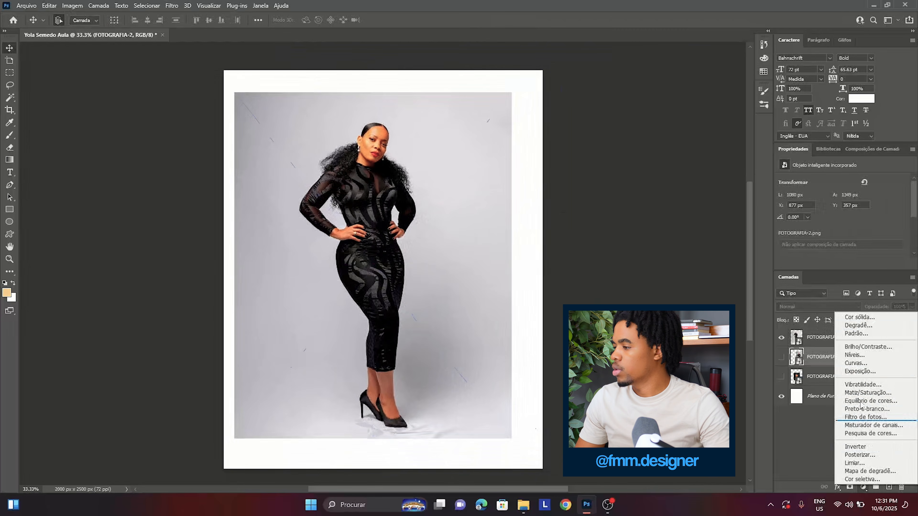
left_click(865, 317)
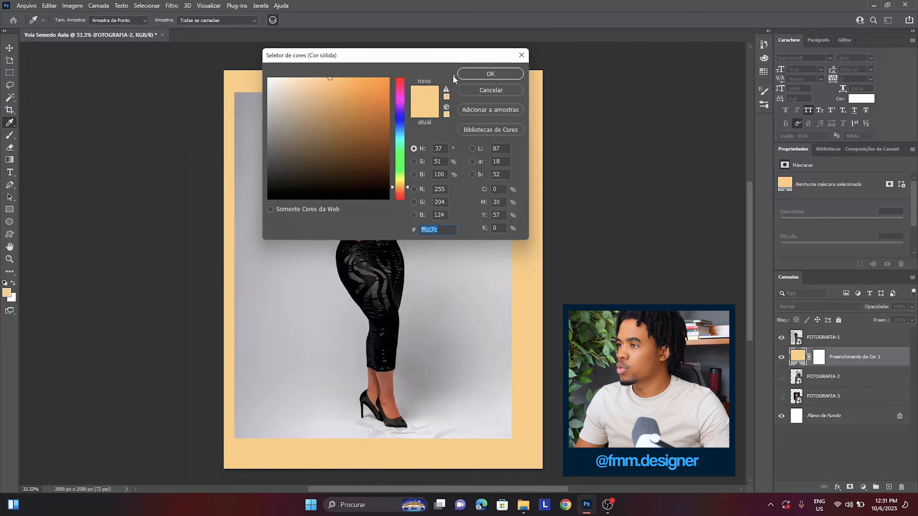
left_click_drag(441, 55, 617, 40)
left_click(571, 152)
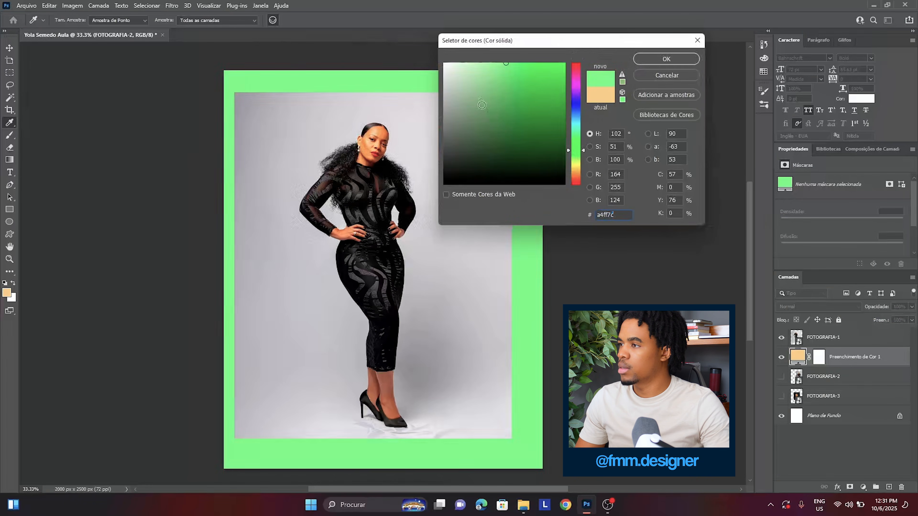
left_click_drag(510, 64, 530, 54)
left_click(666, 60)
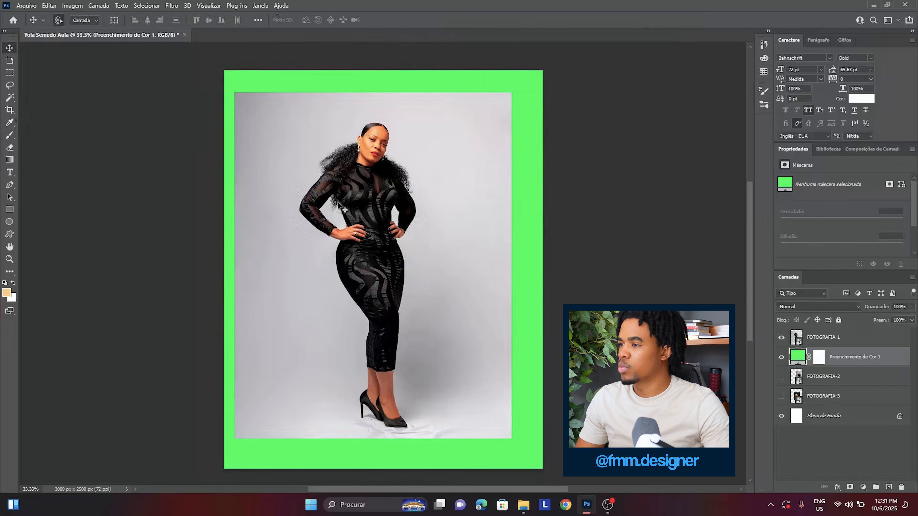
double_click(797, 357)
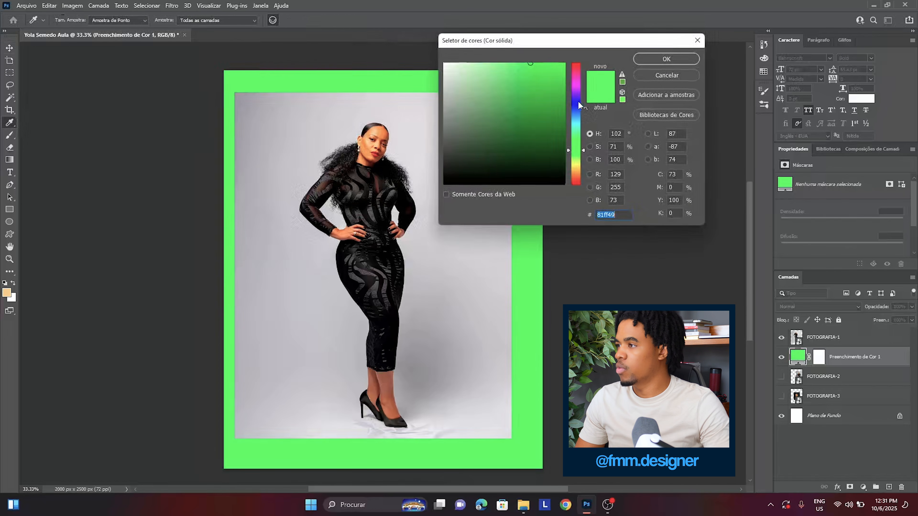
left_click_drag(581, 166, 578, 66)
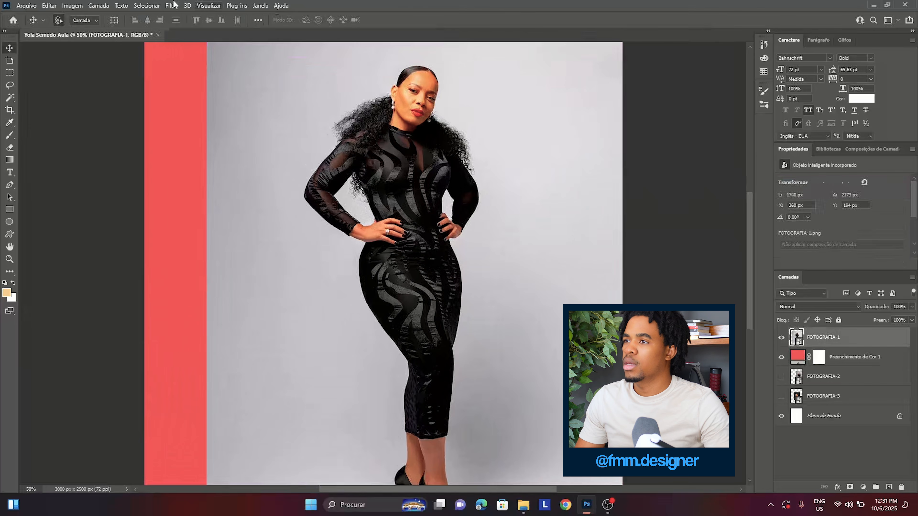
- Select the subject of FOTOGRAFIA-1 automatically and hide its gray background with a layer mask
left_click(209, 5)
mouse_move(146, 5)
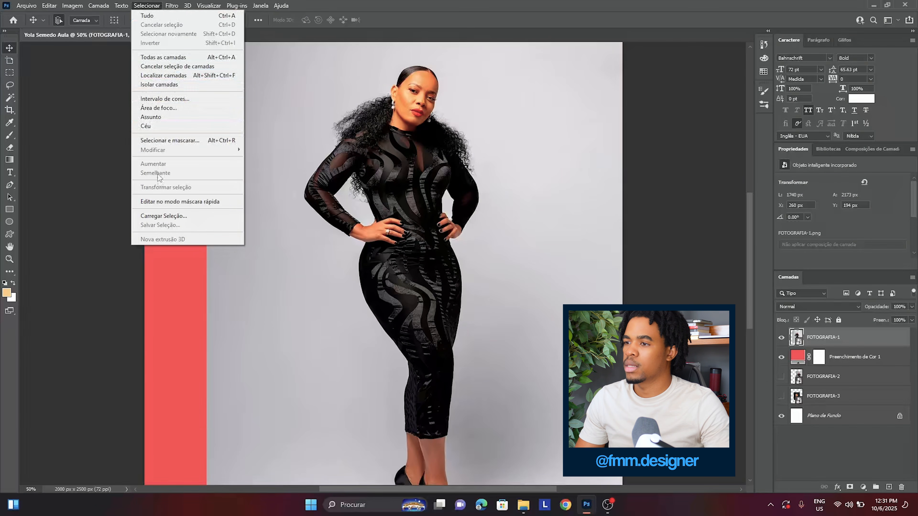
left_click(159, 117)
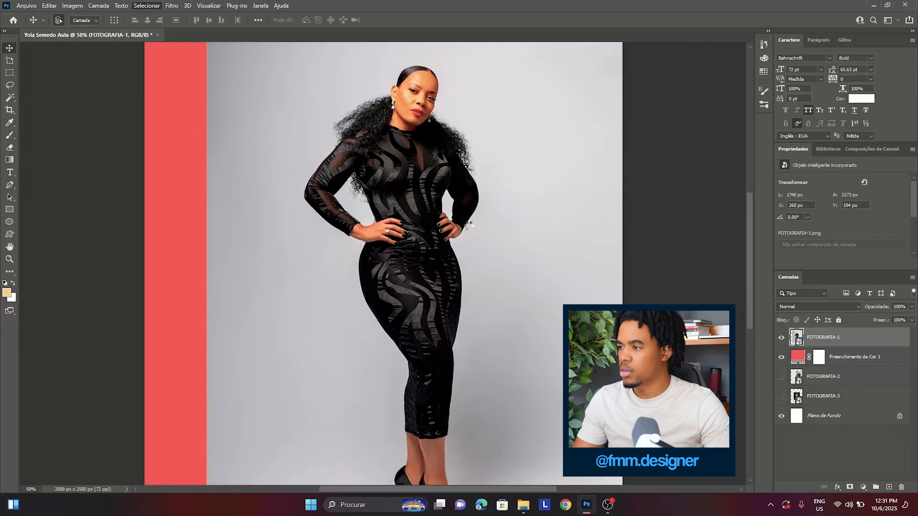
scroll(465, 246, "down", 3)
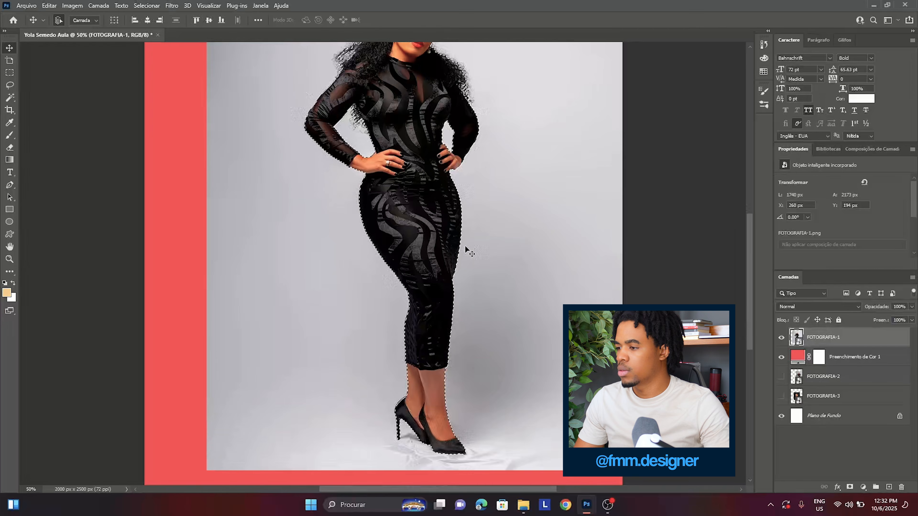
scroll(465, 245, "up", 1)
scroll(465, 246, "down", 1)
scroll(465, 246, "up", 1)
scroll(464, 245, "up", 1)
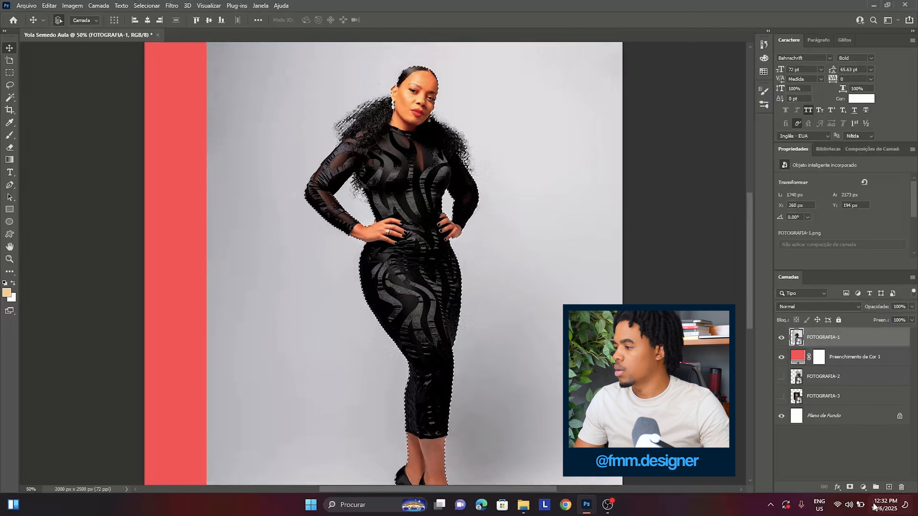
left_click(850, 487)
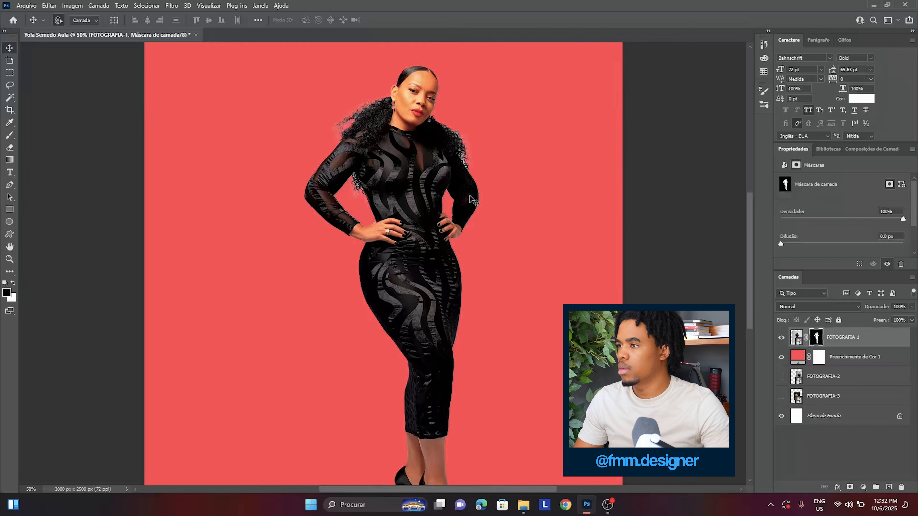
- Examine the cutout edges of FOTOGRAFIA-1 up close around the feet, dress, curly hair, head and earrings
mouse_move(748, 226)
left_mouse_down()
mouse_move(747, 251)
mouse_move(748, 240)
left_mouse_up()
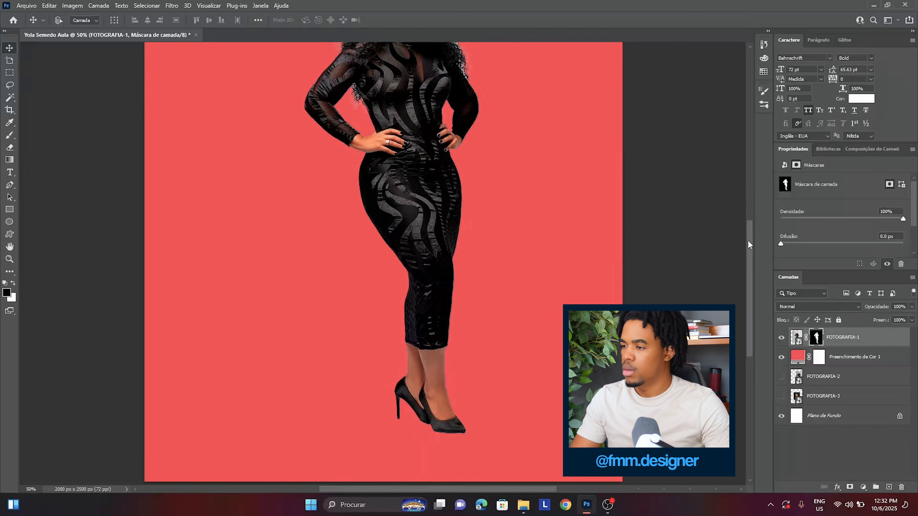
key("ctrl+plus")
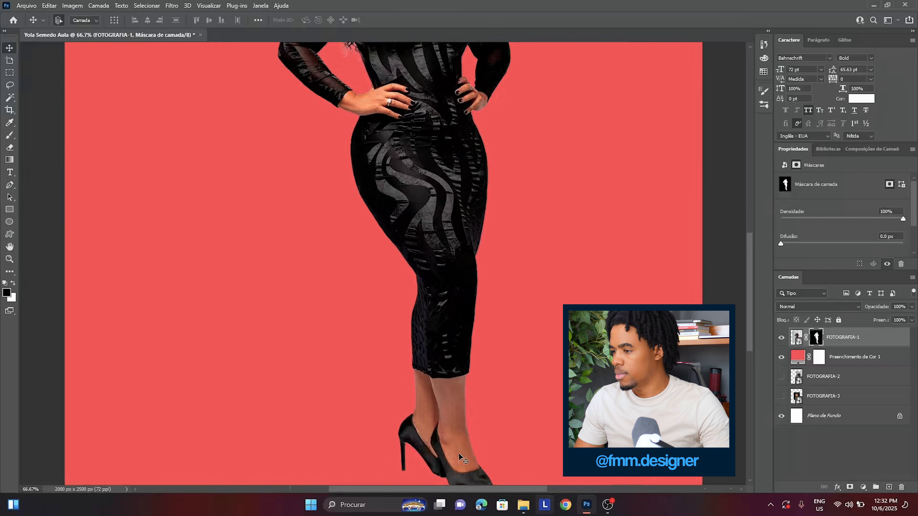
left_click_drag(469, 490, 498, 492)
scroll(436, 358, "down", 3)
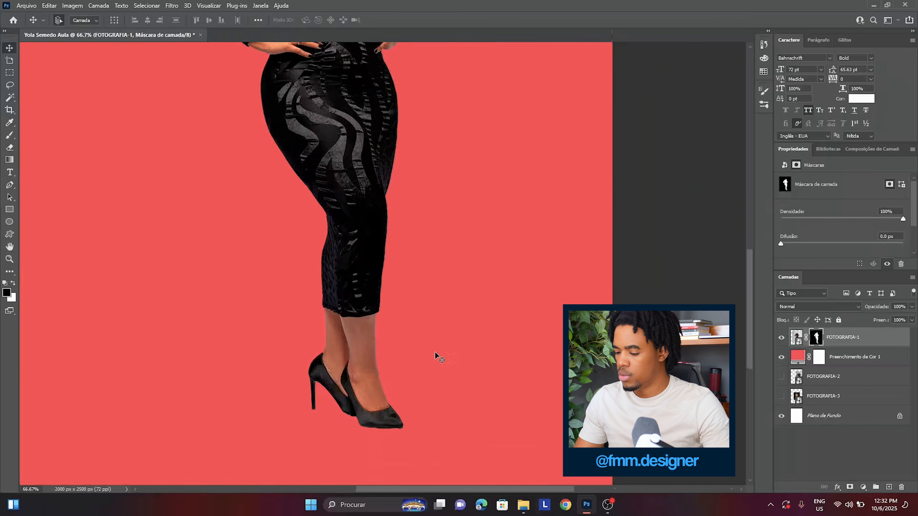
scroll(436, 359, "up", 1)
scroll(437, 356, "down", 3)
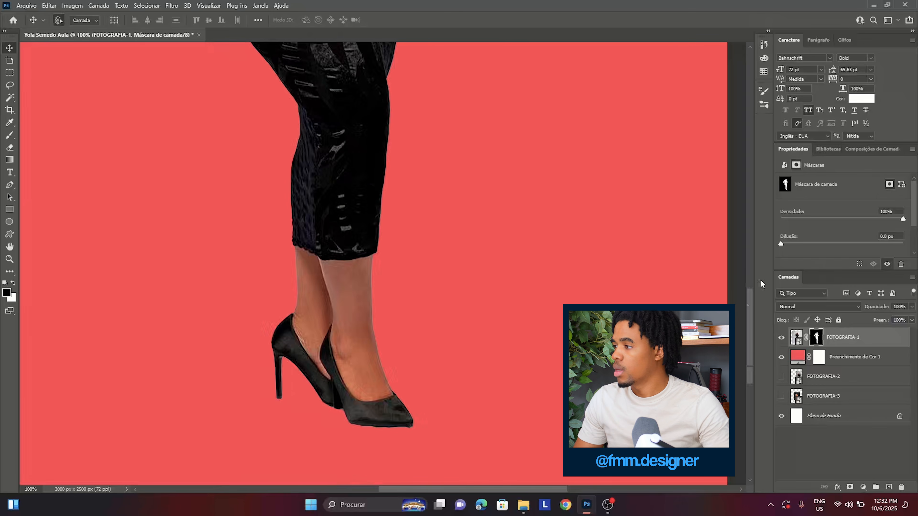
left_click_drag(750, 304, 763, 170)
key("ctrl+plus")
key("ctrl+plus")
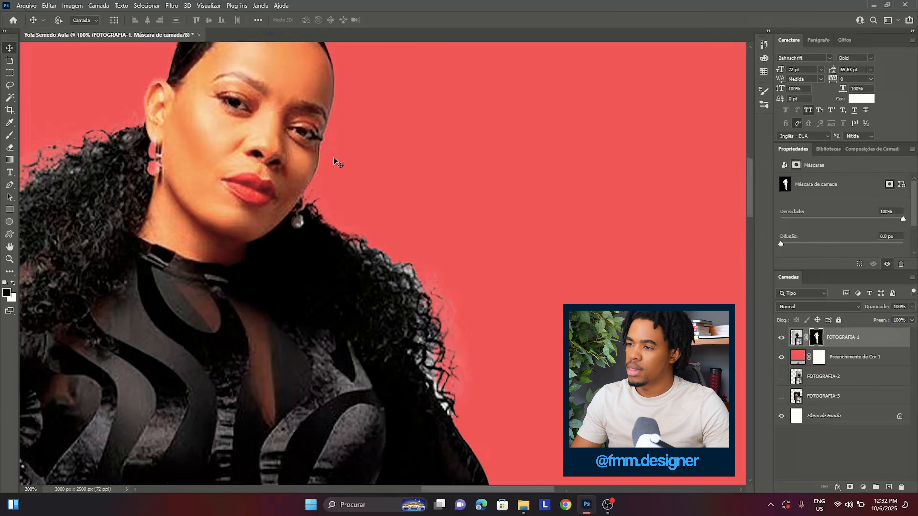
left_click_drag(745, 195, 751, 175)
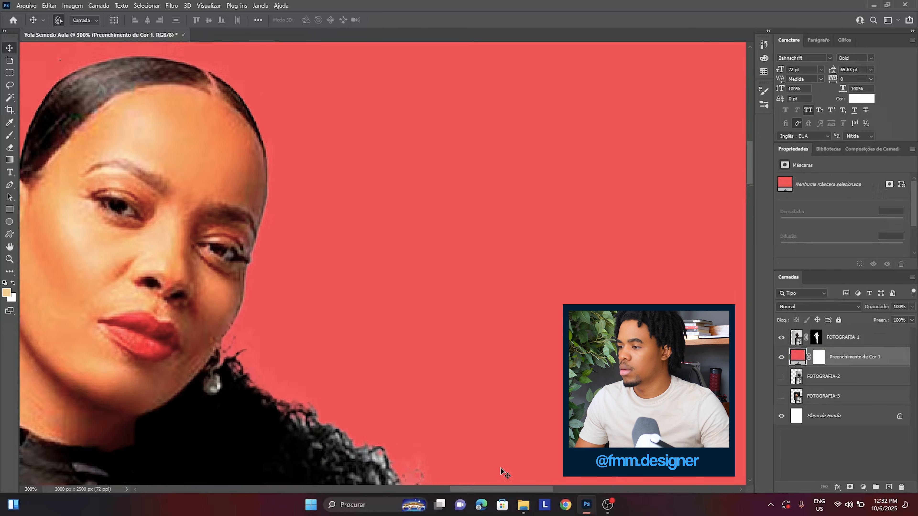
left_click_drag(497, 488, 455, 487)
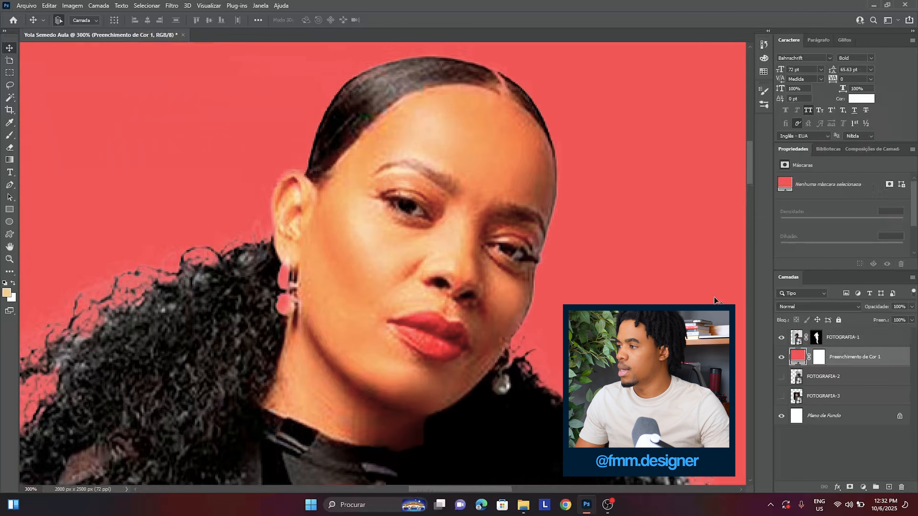
- Activate the FOTOGRAFIA-1 layer mask and set up a Hard Round brush at 62 px and 100% hardness with white as foreground color
left_click(819, 335)
key("b")
key("Caps_Lock")
right_click(419, 217)
left_click_drag(496, 241, 485, 241)
key("Caps_Lock")
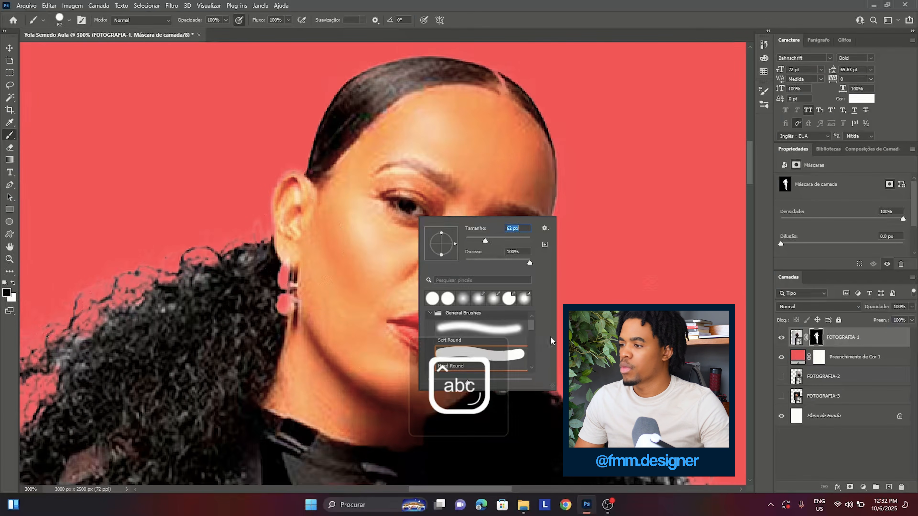
key("Return")
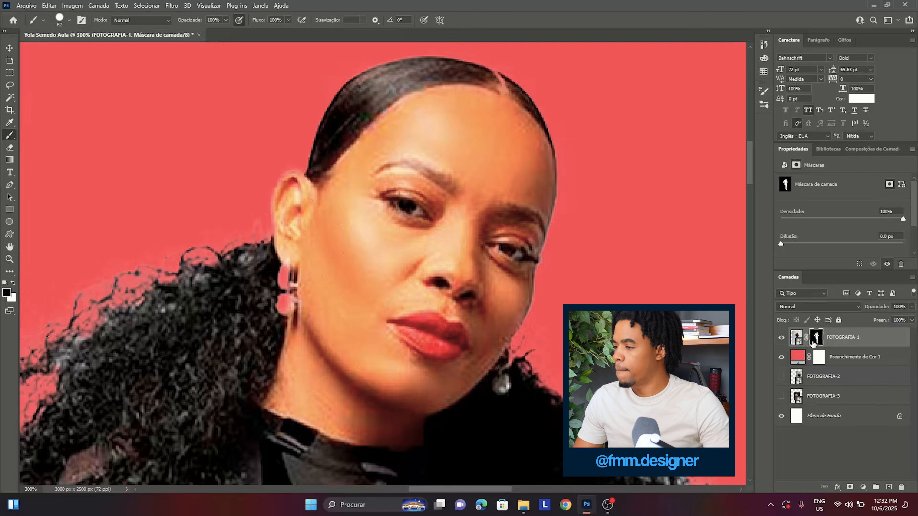
key("x")
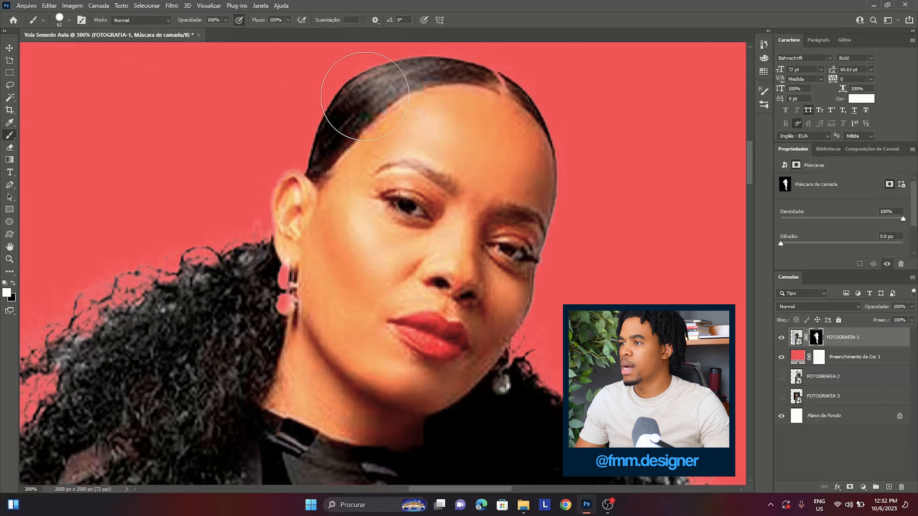
- Paint white on the mask along the top of the head to restore the full outline of the slicked hair
left_click_drag(360, 93, 368, 101)
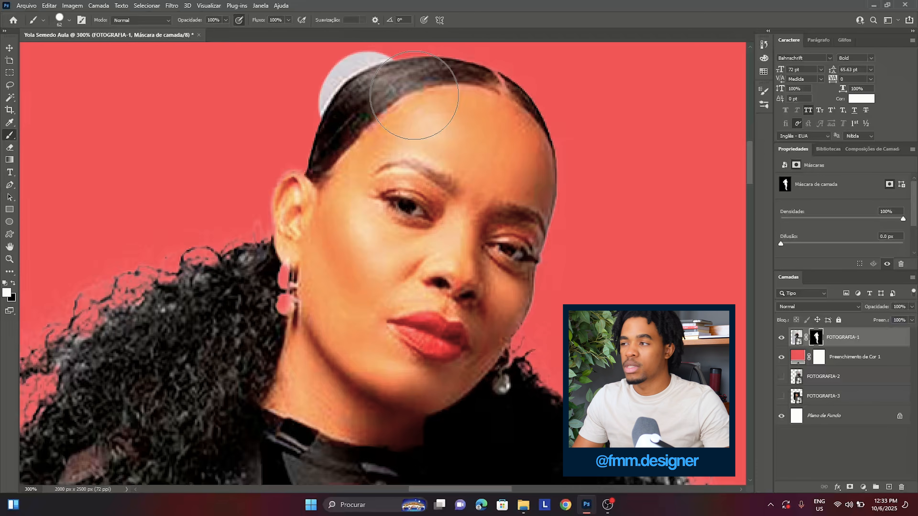
left_click_drag(414, 95, 475, 102)
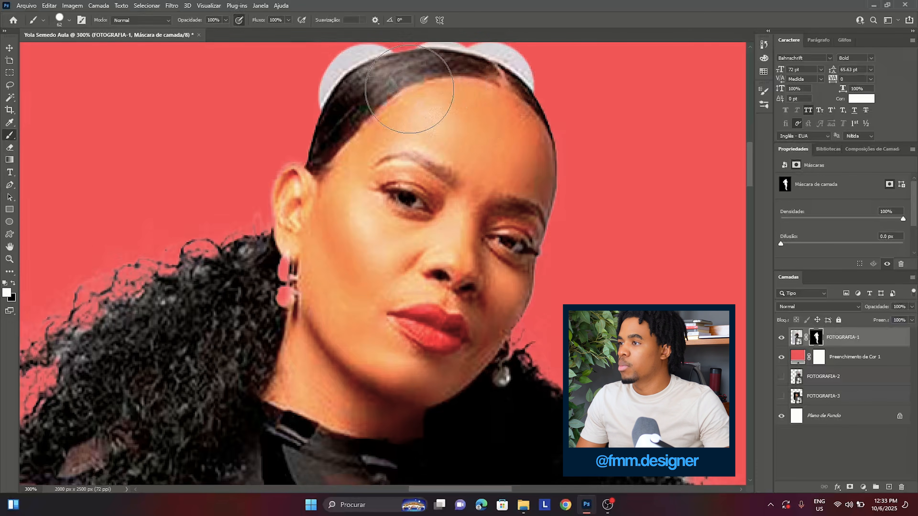
scroll(441, 94, "down", 1)
scroll(463, 98, "up", 2)
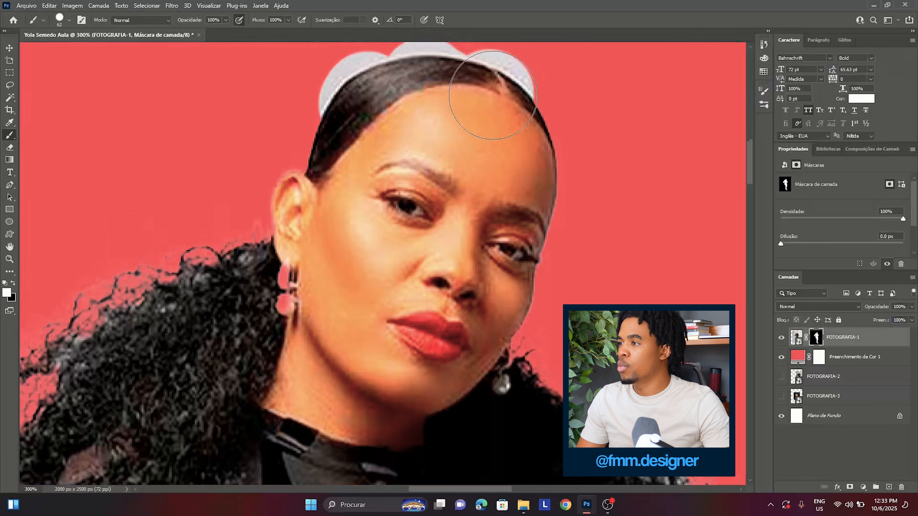
mouse_move(491, 82)
left_mouse_down()
mouse_move(419, 22)
mouse_move(387, 43)
left_mouse_up()
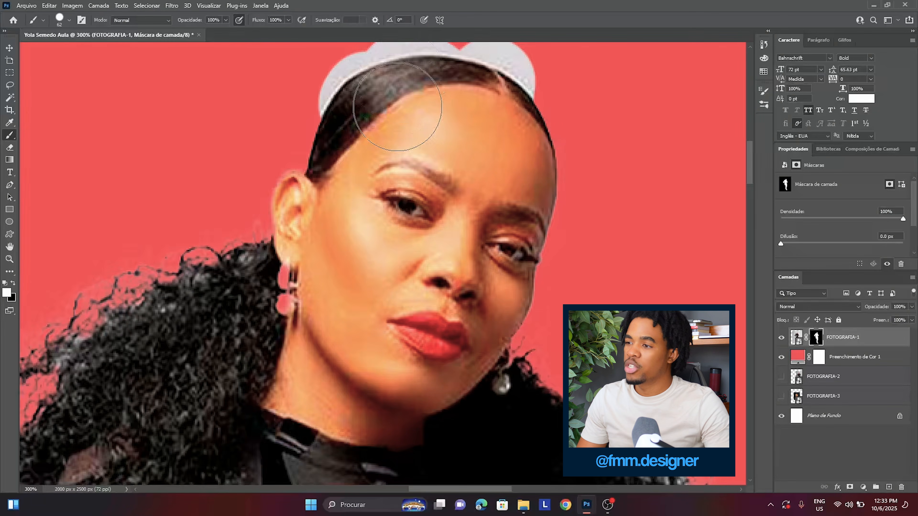
- Restore both earrings, the ear's edge and the hair beside the cheek by painting white on the mask
left_click_drag(304, 308, 292, 289)
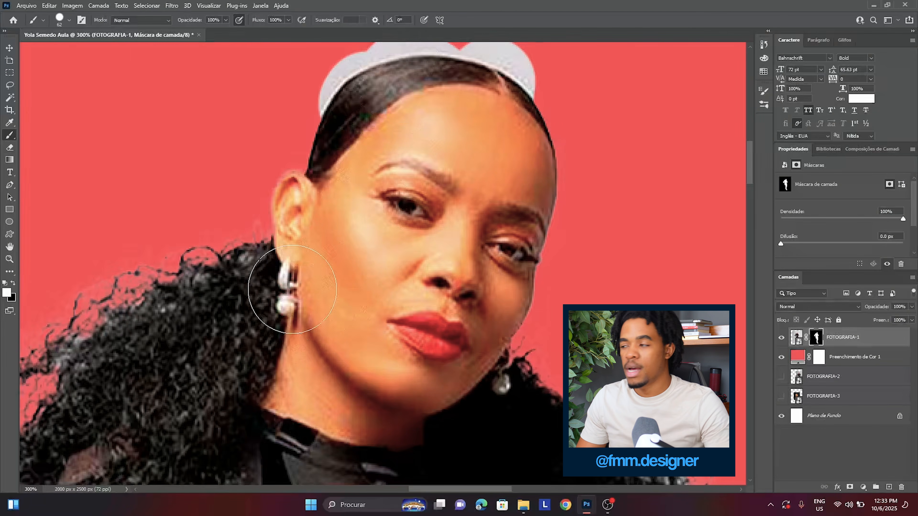
left_click(294, 202)
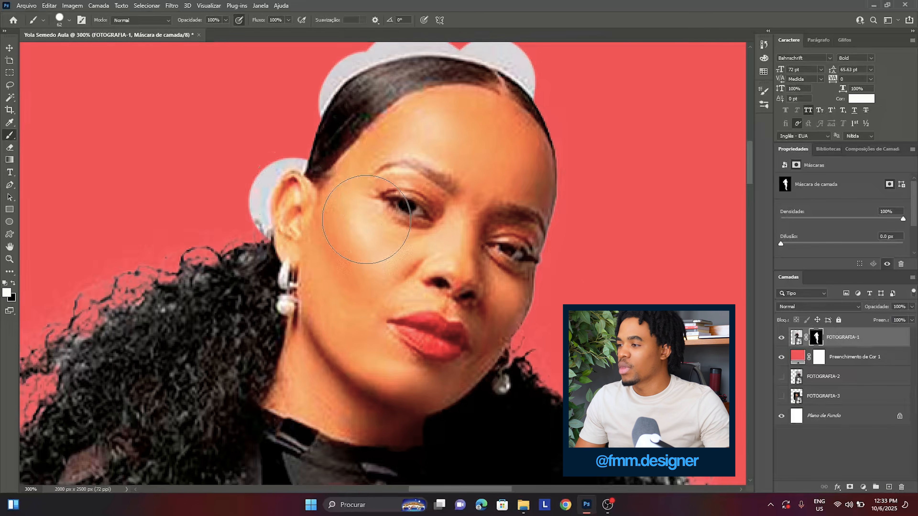
left_click_drag(509, 337, 499, 339)
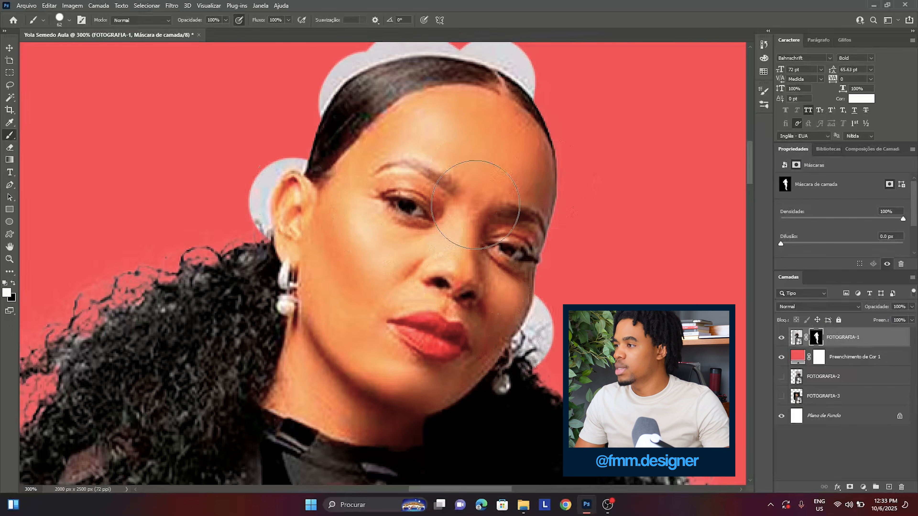
- Paint white on the mask beside both hands at the waist and under the shoes to restore missing edges
scroll(286, 233, "down", 5)
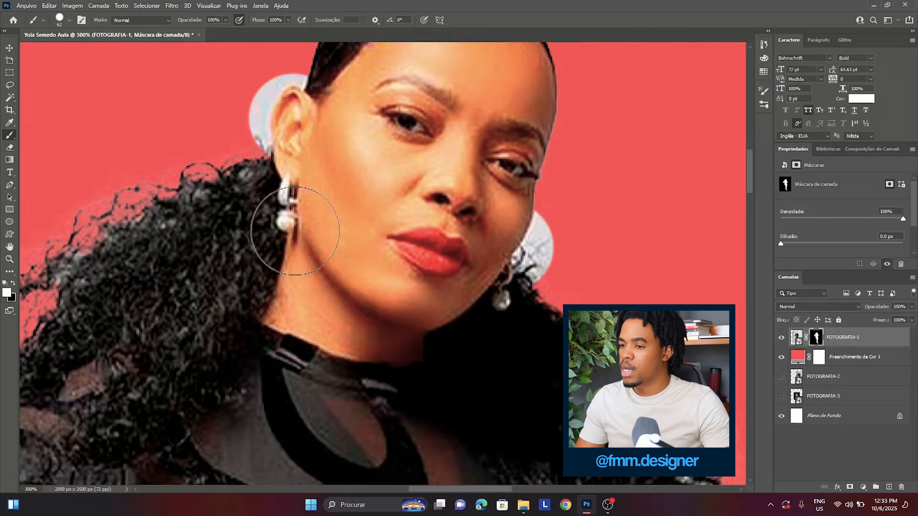
scroll(295, 232, "down", 5)
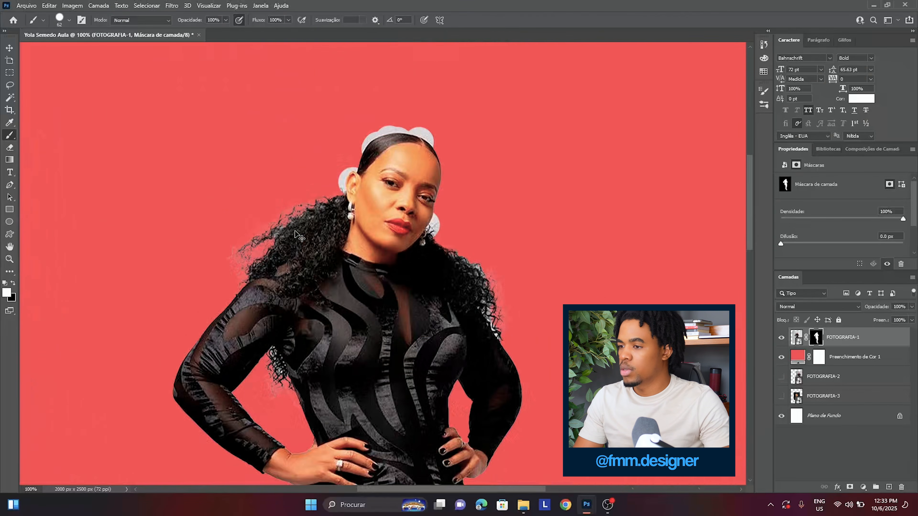
scroll(295, 235, "up", 4)
scroll(295, 235, "down", 8)
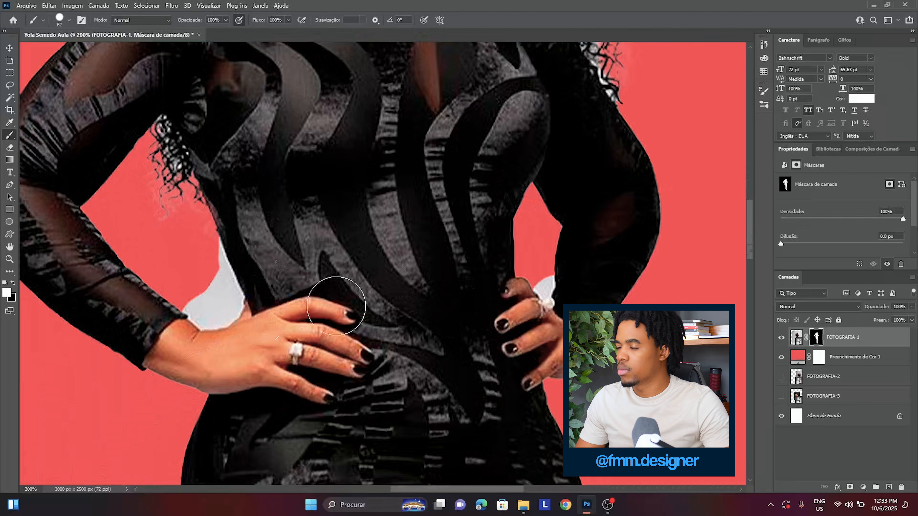
scroll(325, 308, "down", 2)
scroll(325, 308, "down", 2)
left_click_drag(747, 239, 736, 388)
mouse_move(558, 358)
left_mouse_down()
mouse_move(457, 289)
mouse_move(443, 307)
mouse_move(448, 293)
left_mouse_up()
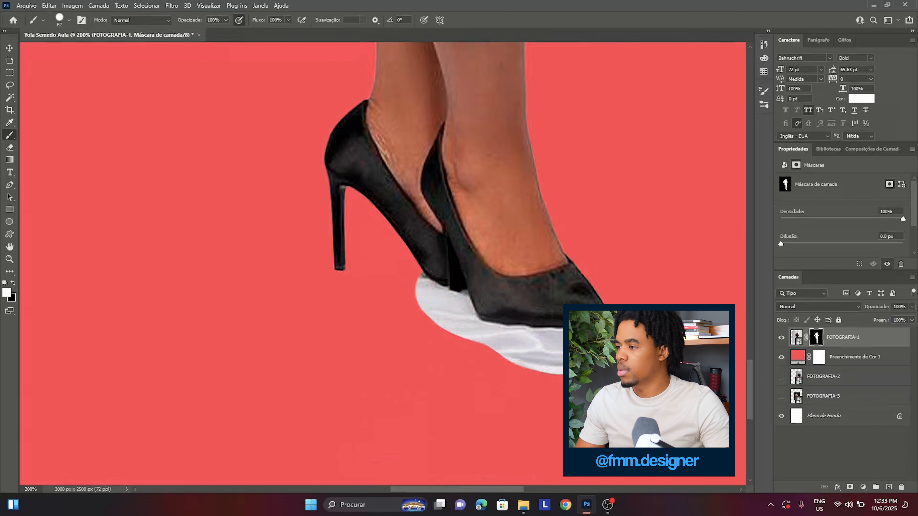
- Trace a closed Pen path along the ear's outer edge and around the gray patch beside it
left_click_drag(749, 383, 747, 148)
key("ctrl+plus")
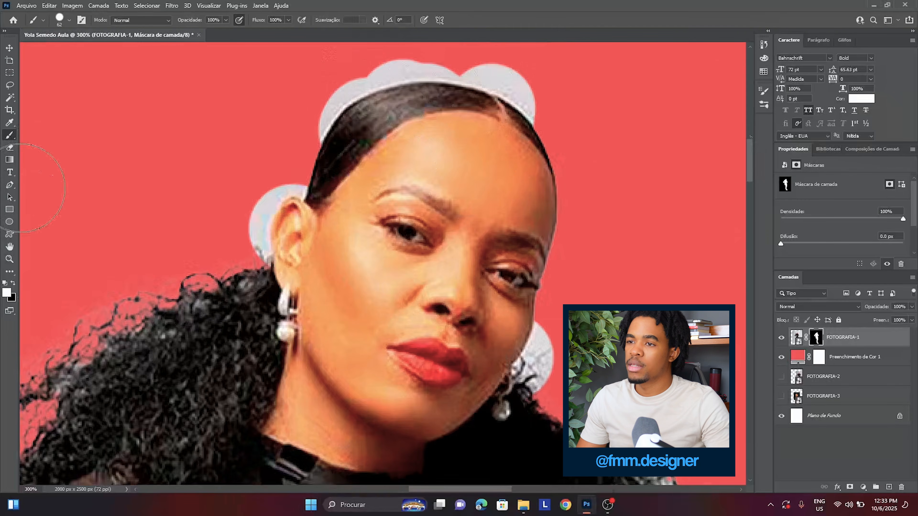
left_click(9, 185)
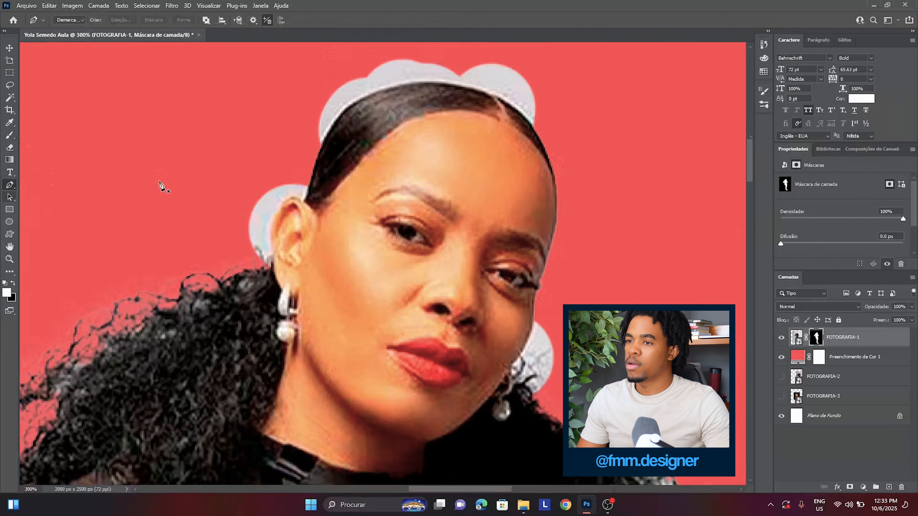
left_click(269, 268)
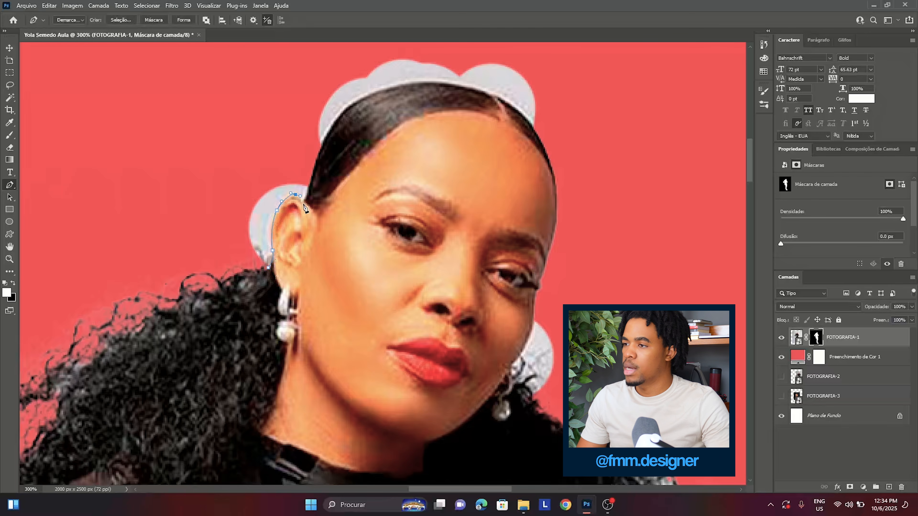
left_click_drag(311, 177, 248, 131)
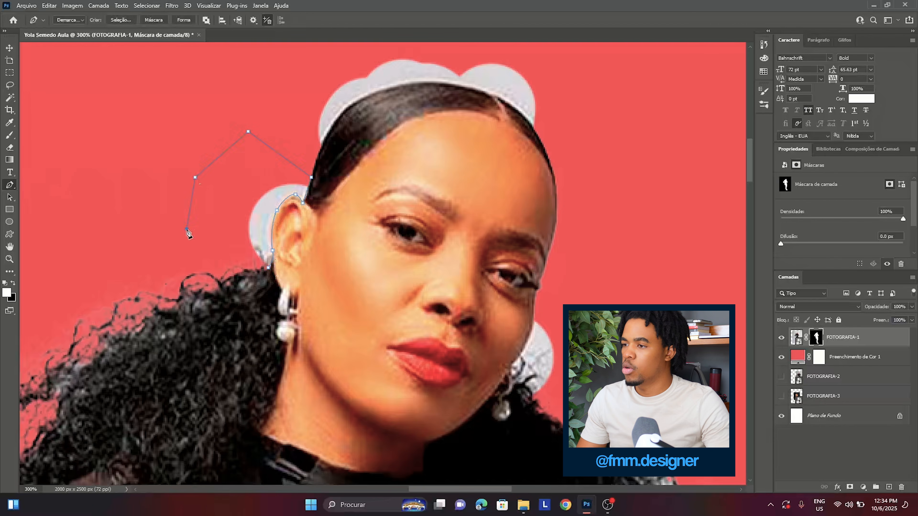
left_click(271, 267)
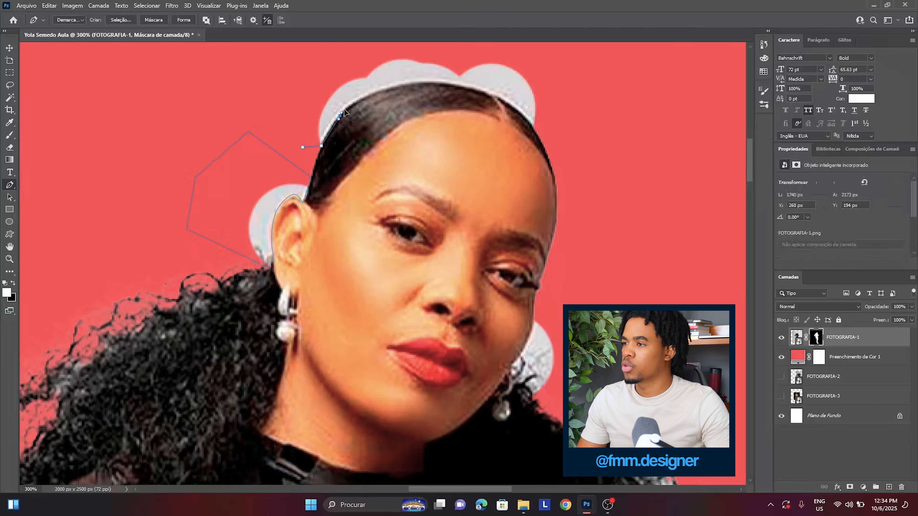
- Trace closed Pen paths along the top hairline and along the cheek by the far earring, enclosing the gray patches outside
scroll(396, 158, "down", 5)
scroll(396, 158, "right", 3)
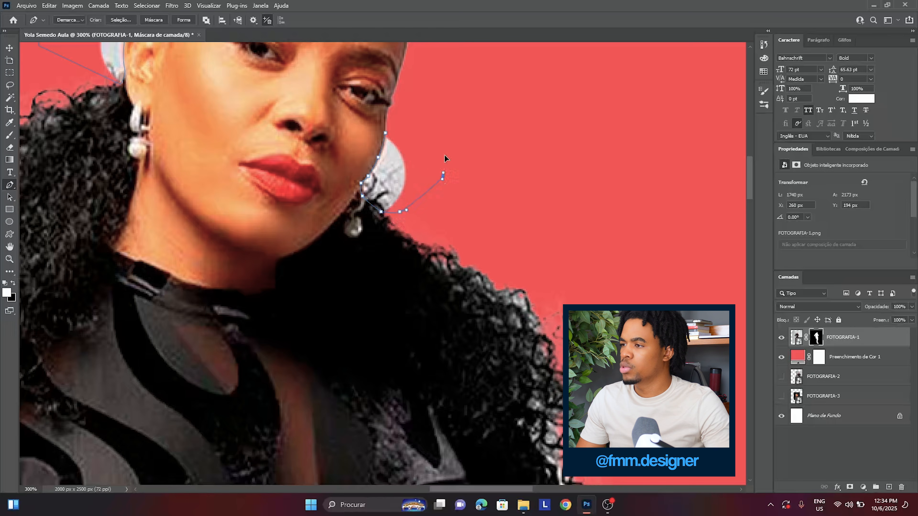
scroll(543, 244, "up", 2)
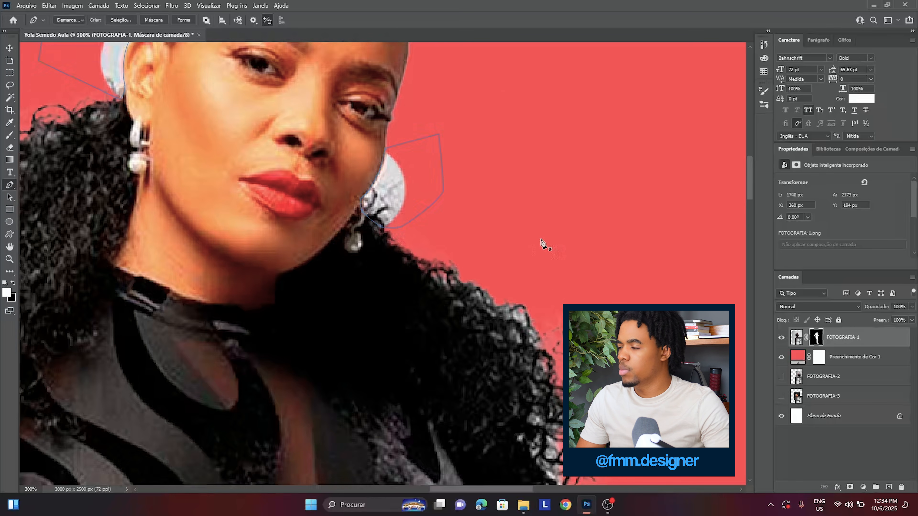
scroll(540, 232, "down", 2)
left_click(537, 208, "ctrl")
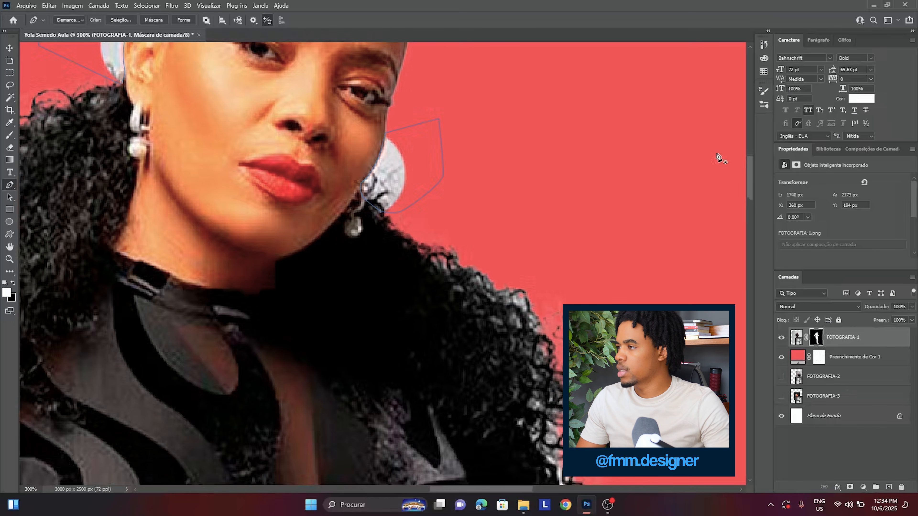
- Trace closed Pen paths around the gray patches beside both hands at the waist and under the shoes
scroll(723, 163, "down", 10)
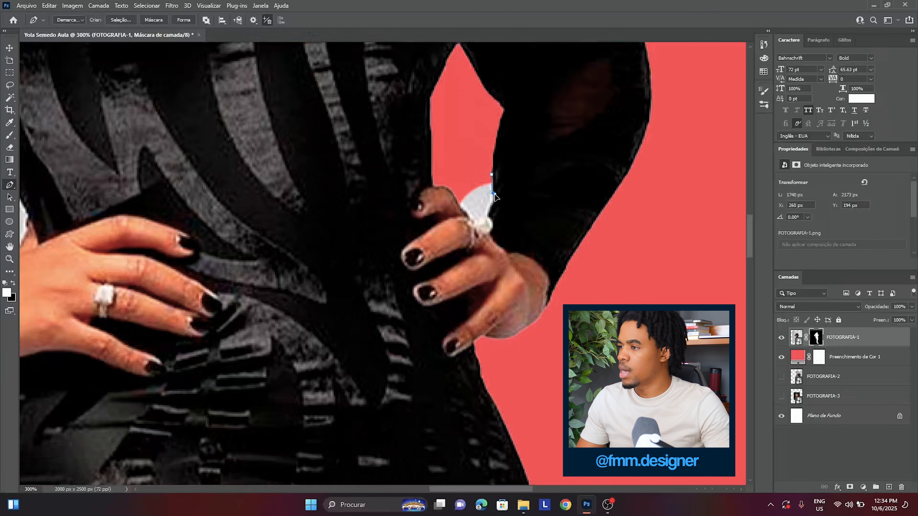
key("super+space")
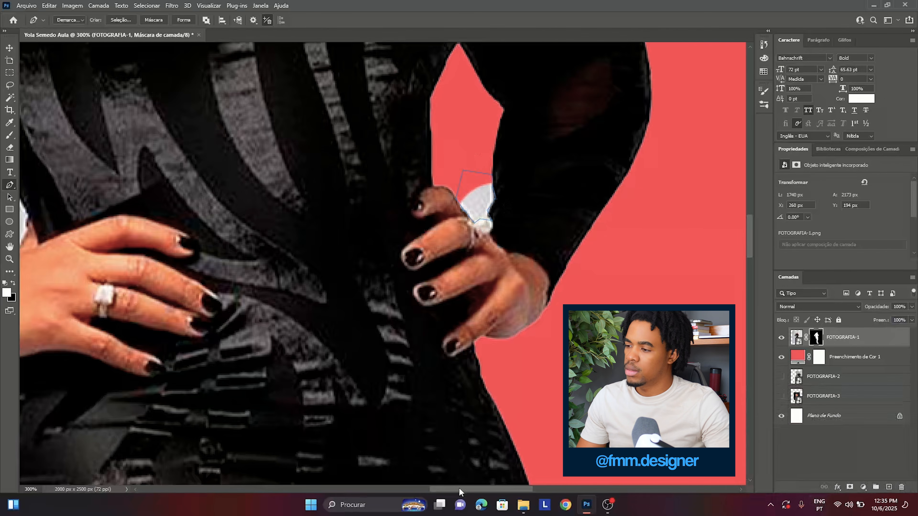
left_click_drag(460, 490, 413, 490)
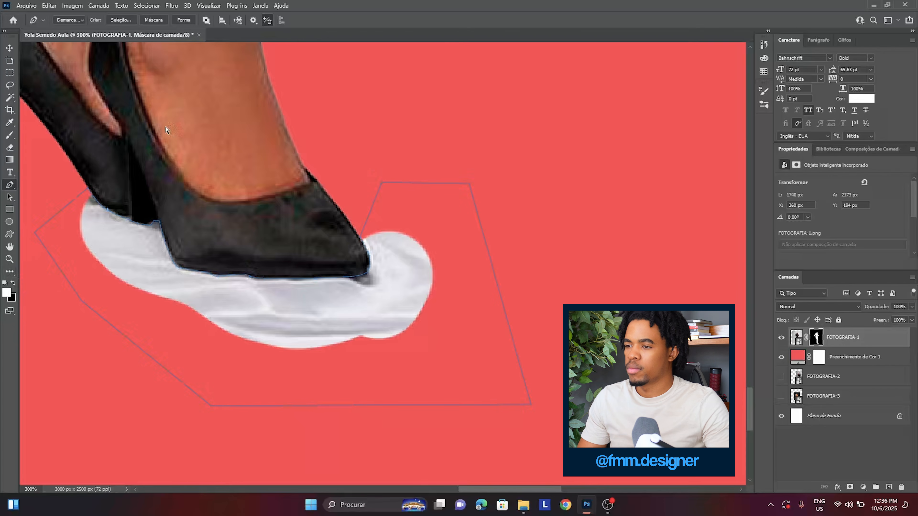
- Convert all the traced paths into a new anti-aliased selection with a 0.1 pixel feather radius
scroll(165, 129, "down", 5)
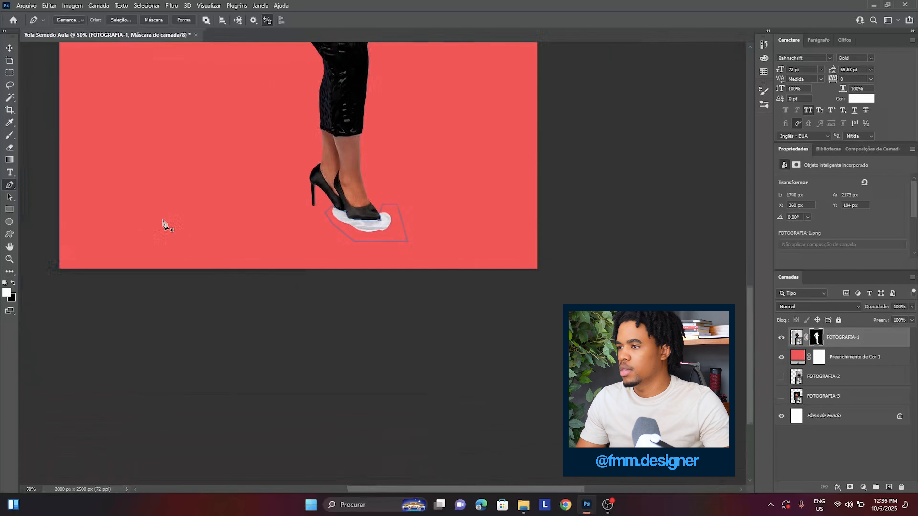
scroll(106, 99, "up", 3)
scroll(106, 99, "down", 2)
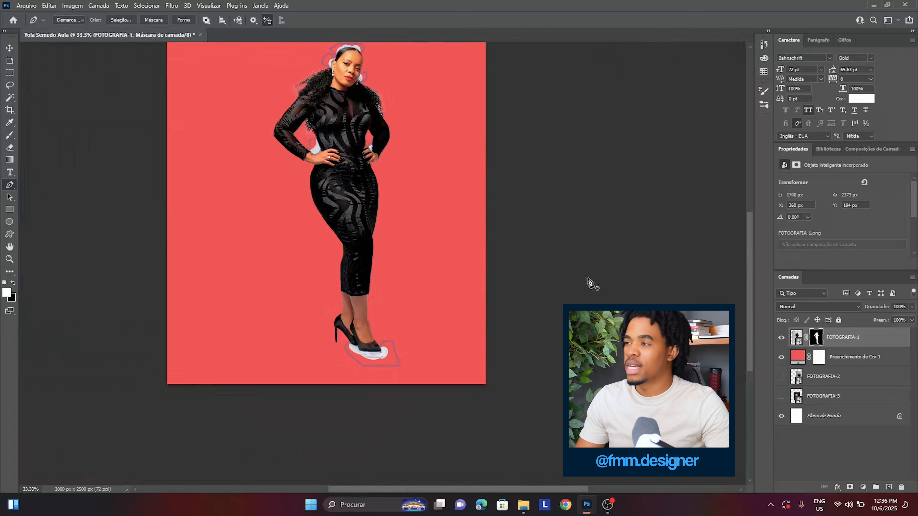
left_click_drag(750, 242, 749, 221)
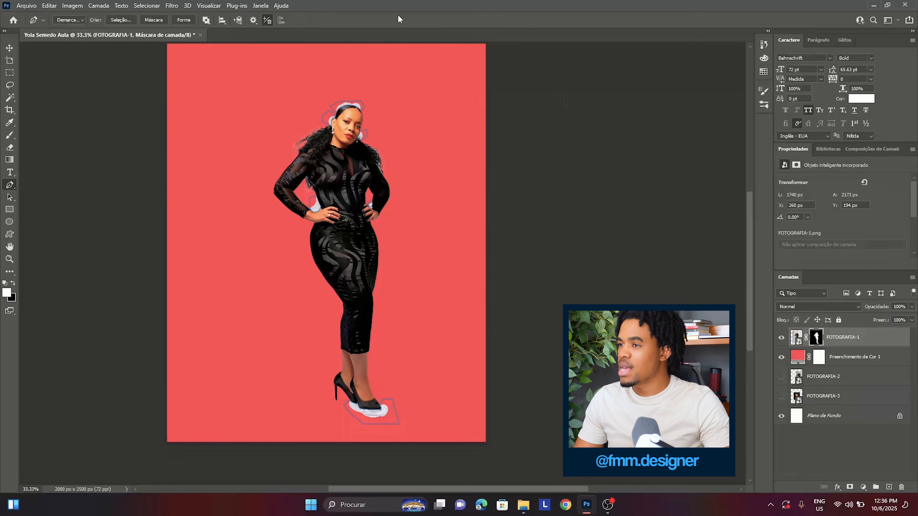
left_click(120, 20)
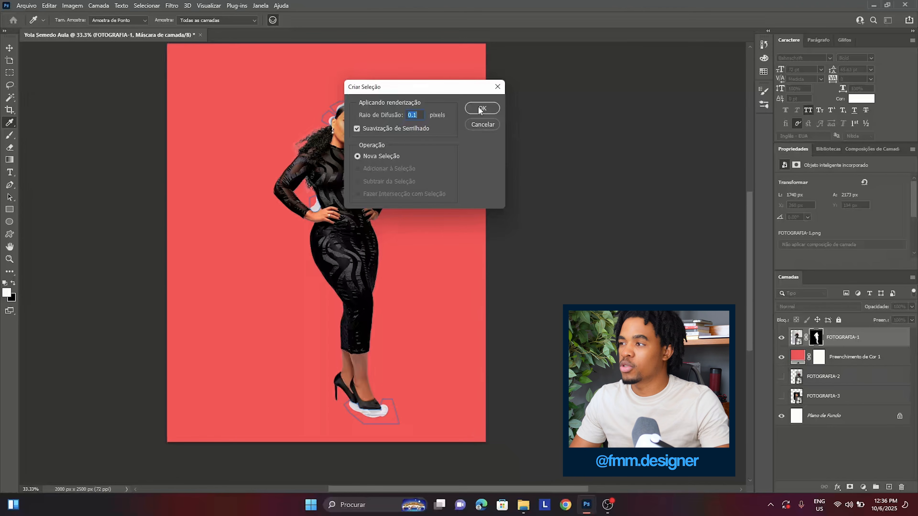
left_click(481, 109)
- Paint black on the mask inside the selection with a 184 px Hard Round brush to hide the gray patches
key("b")
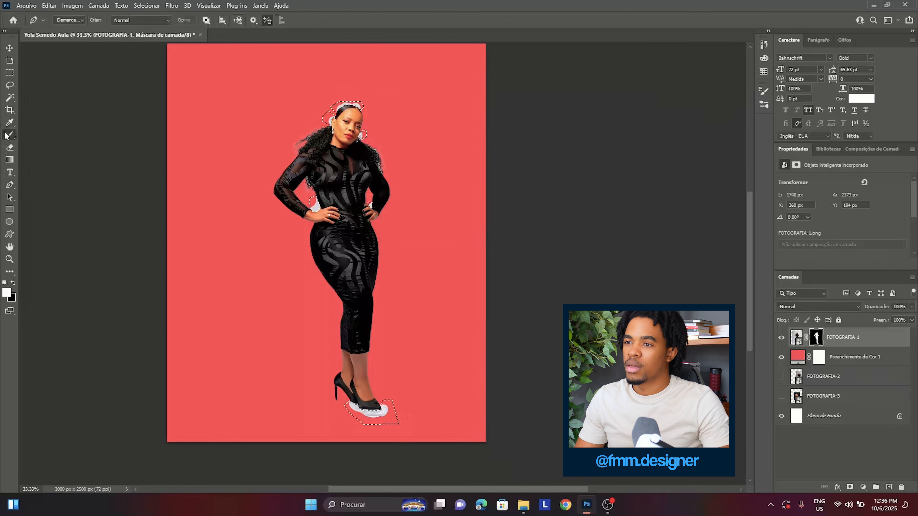
right_click(325, 105)
left_click(420, 131)
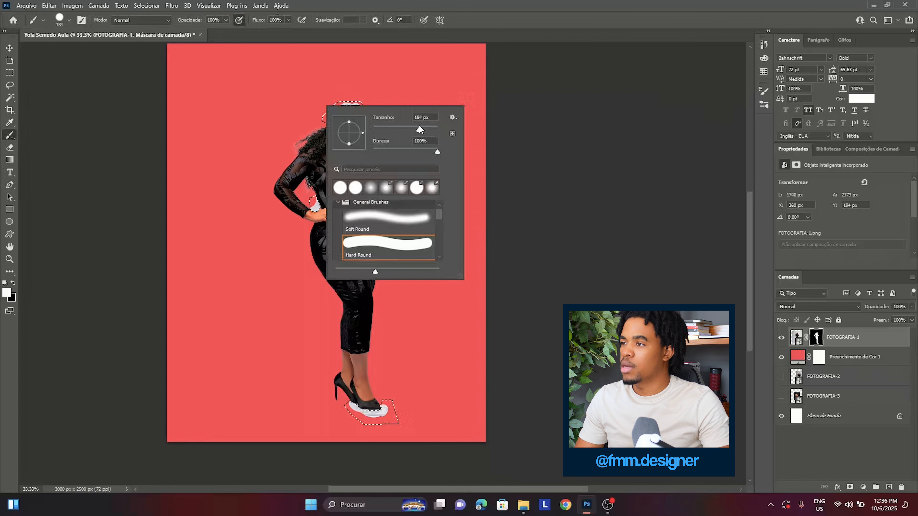
left_click(327, 93)
key("x")
mouse_move(337, 103)
left_mouse_down()
mouse_move(319, 126)
mouse_move(360, 134)
left_mouse_up()
left_click_drag(358, 231, 402, 193)
mouse_move(376, 417)
left_mouse_down()
mouse_move(378, 409)
mouse_move(344, 406)
left_mouse_up()
- Examine the cleaned cutout edges up close from the waist and dress down to the shoes and back to the head
key("ctrl+plus")
scroll(401, 195, "down", 4)
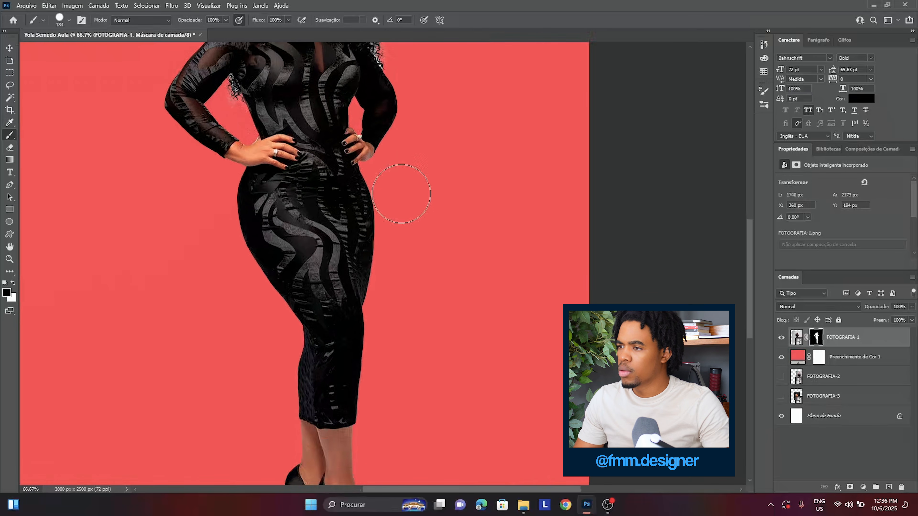
scroll(403, 199, "down", 2)
key("ctrl+plus")
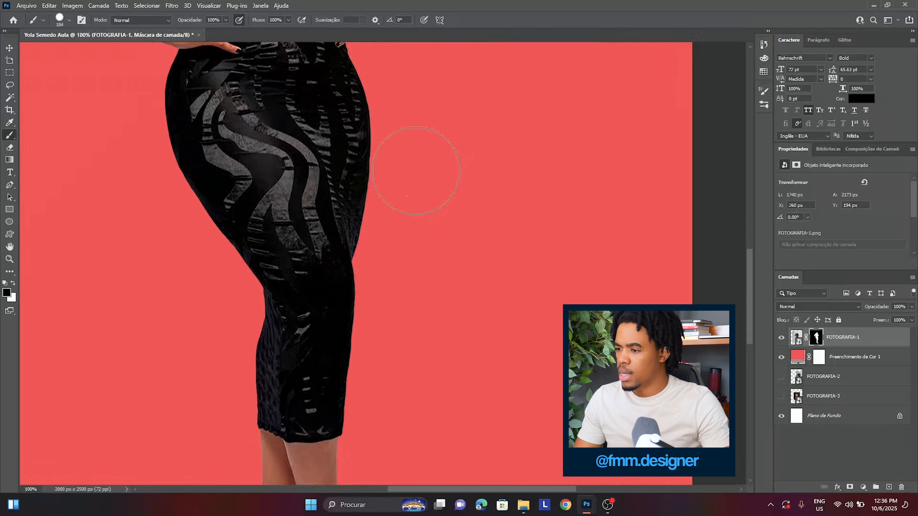
scroll(416, 191, "up", 3)
scroll(376, 246, "down", 5)
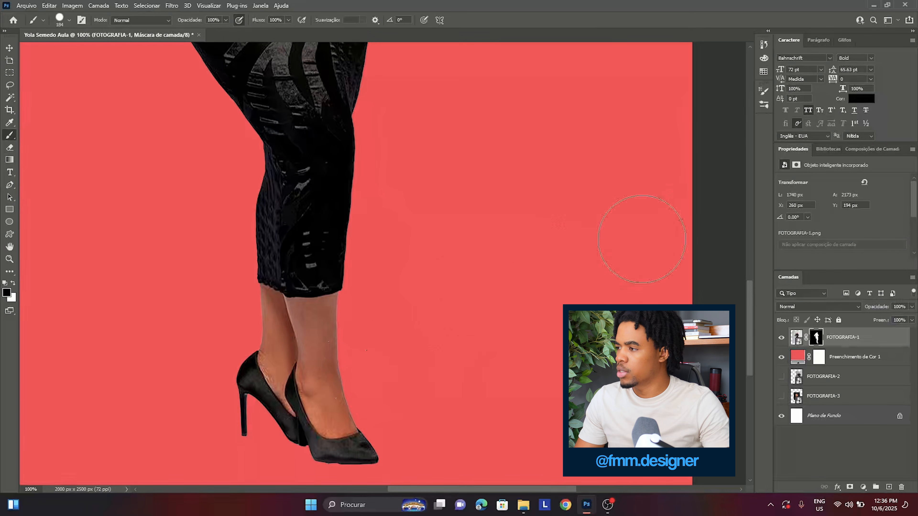
left_click_drag(753, 308, 710, 323)
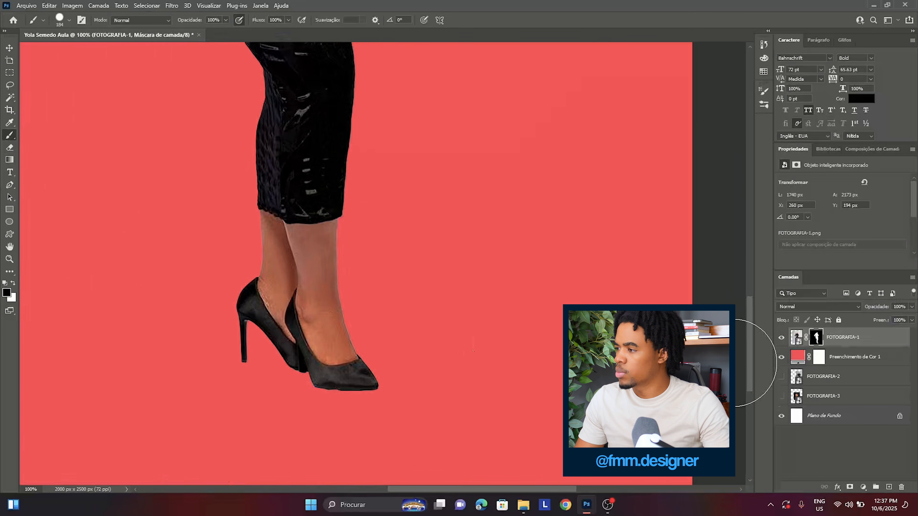
left_click_drag(747, 354, 739, 213)
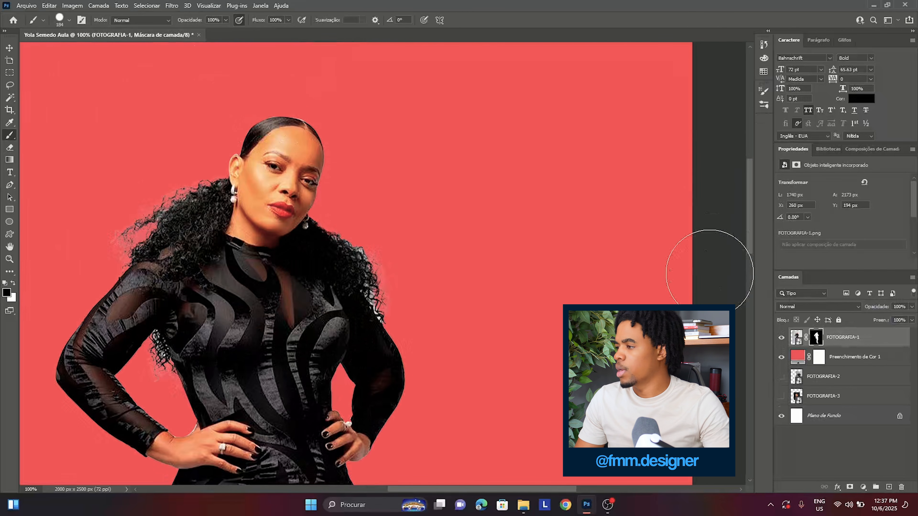
- Load the FOTOGRAFIA-1 layer mask as a selection around the woman
left_click(810, 342, "ctrl")
scroll(596, 206, "up", 1)
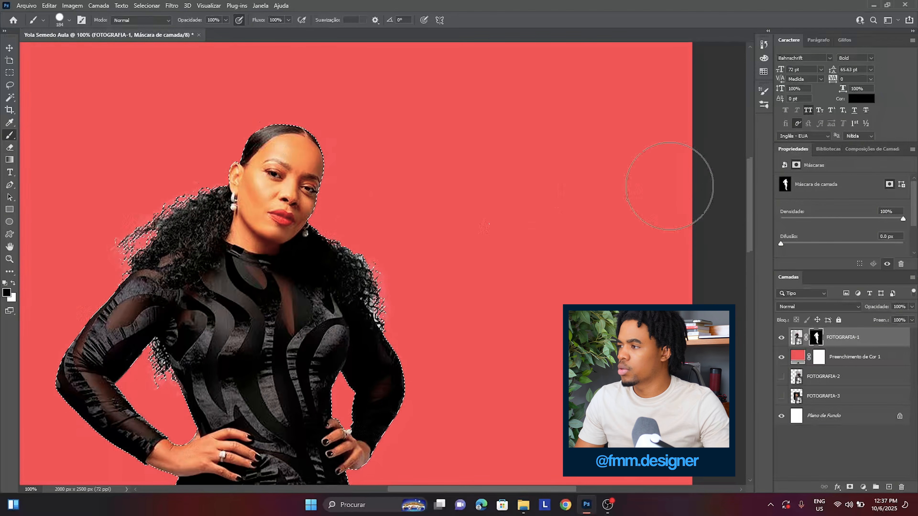
key("ctrl+minus")
key("ctrl+minus")
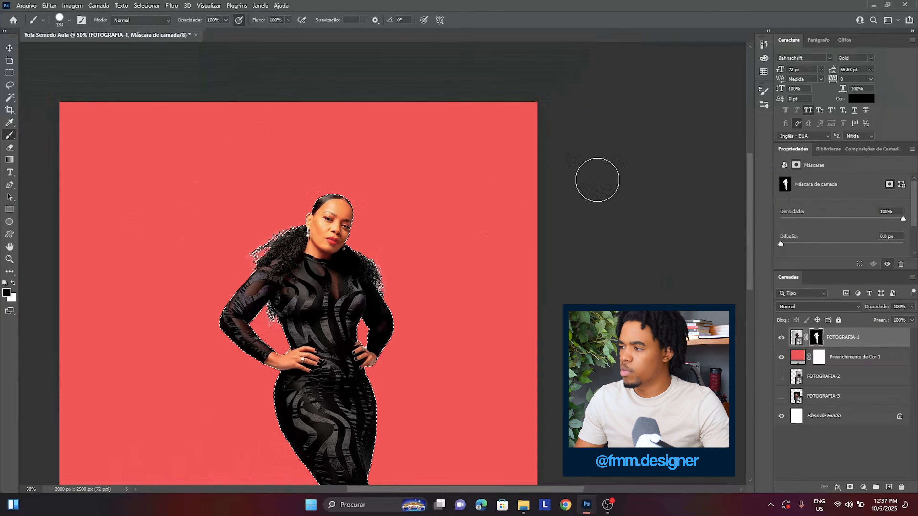
- Contract the selection around the woman by 1 pixel
scroll(578, 184, "up", 5)
scroll(496, 205, "down", 15)
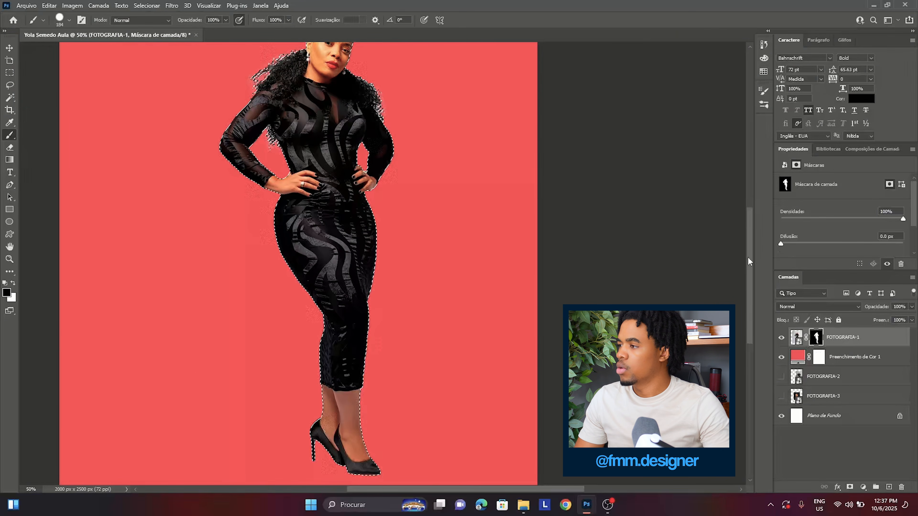
left_click_drag(749, 257, 753, 226)
scroll(693, 233, "down", 2)
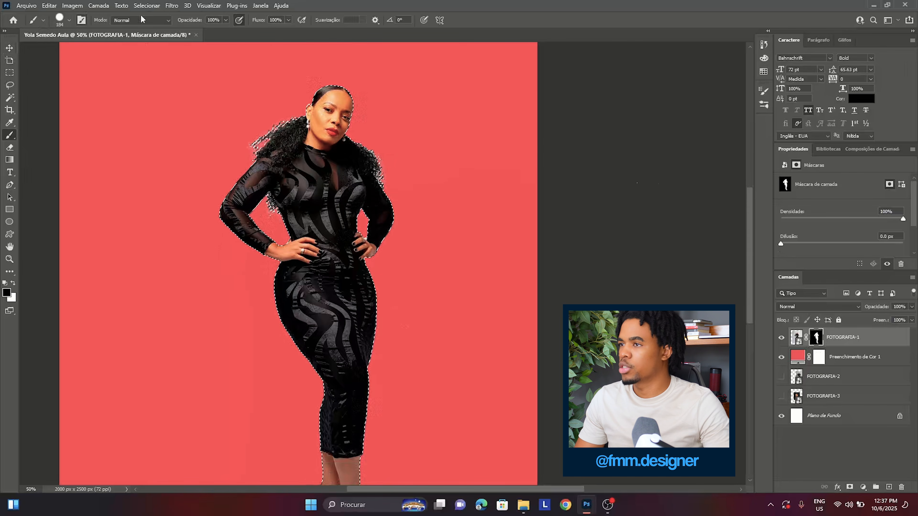
left_click(209, 6)
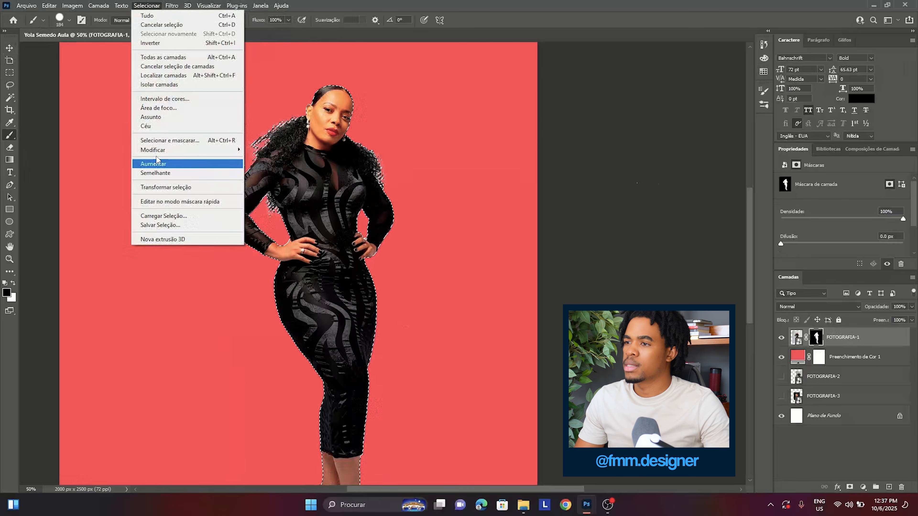
mouse_move(166, 150)
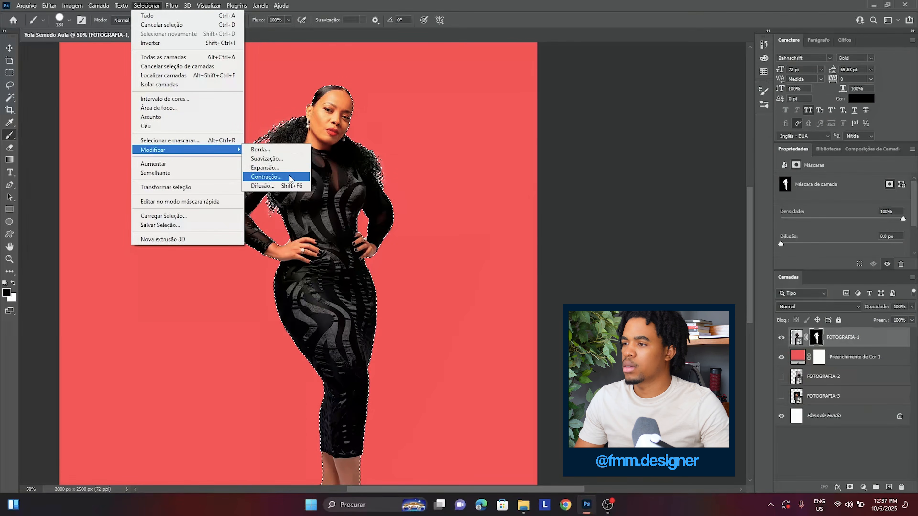
left_click(266, 177)
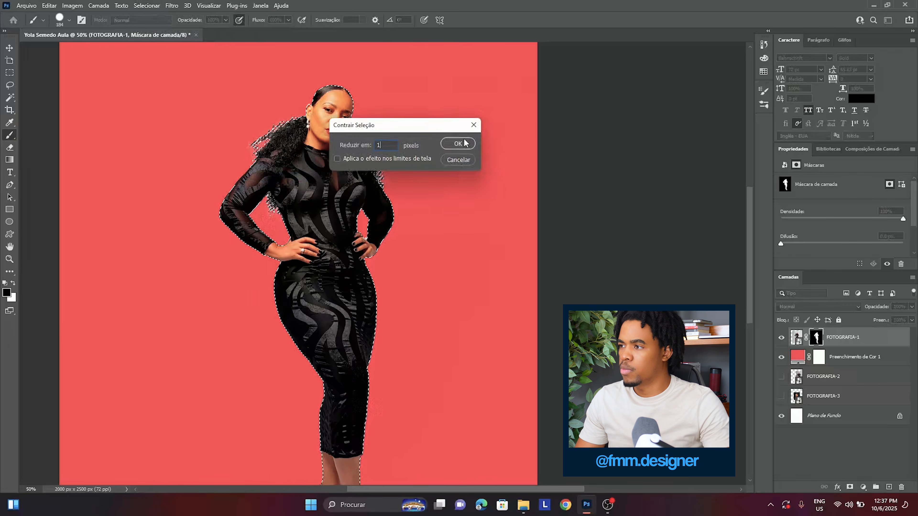
left_click(457, 143)
- Group the FOTOGRAFIA-1 layer and mask the group with the contracted selection, checking the cutout from head to shoes
key("ctrl+g")
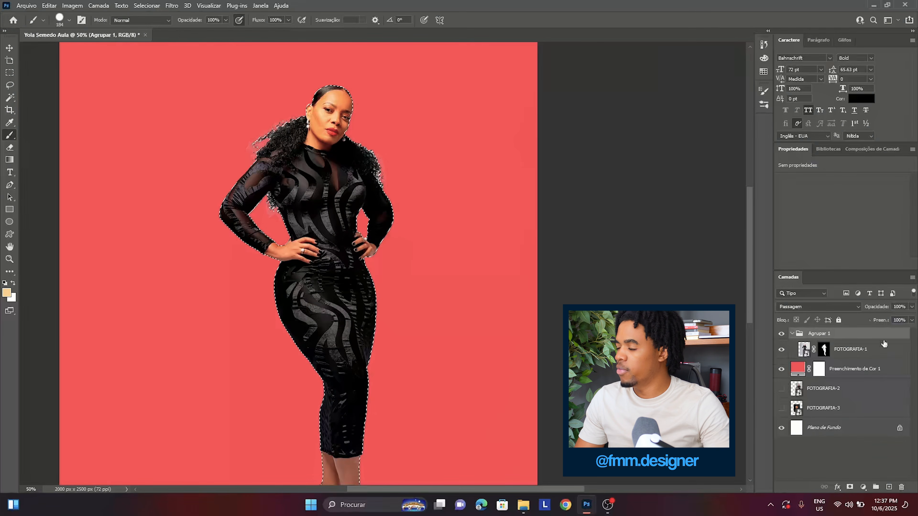
left_click(849, 488)
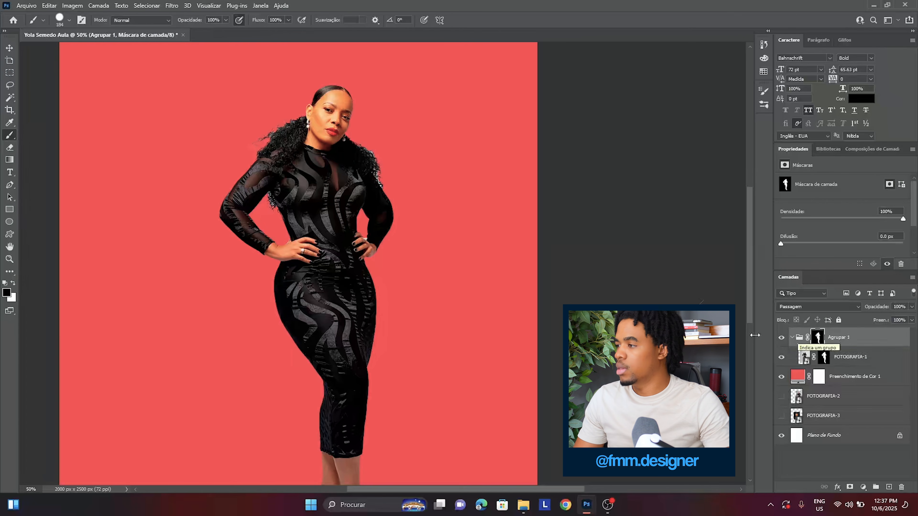
scroll(291, 304, "down", 3)
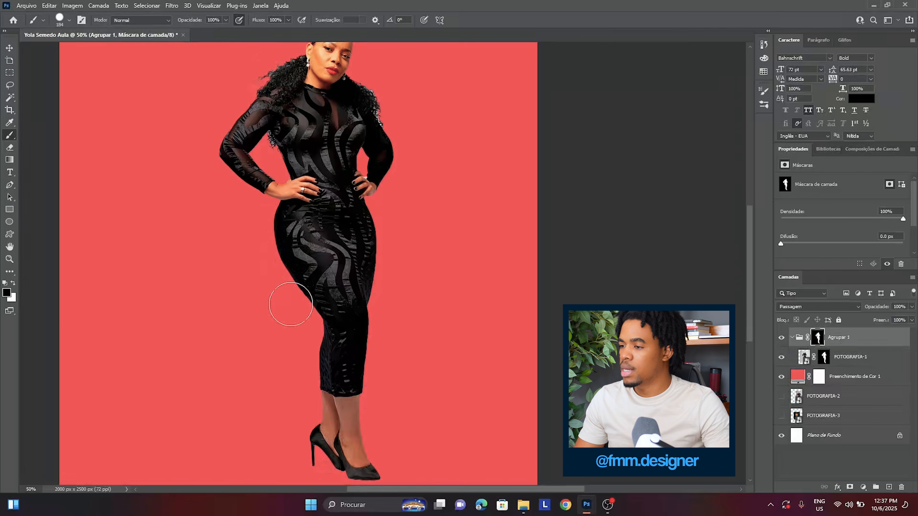
scroll(291, 305, "up", 2)
scroll(291, 304, "down", 3)
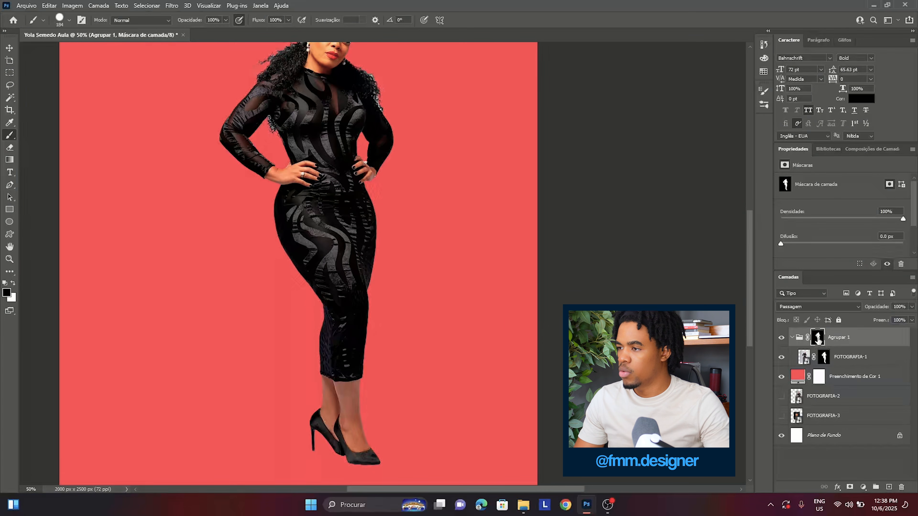
scroll(361, 275, "down", 5)
scroll(365, 280, "up", 8)
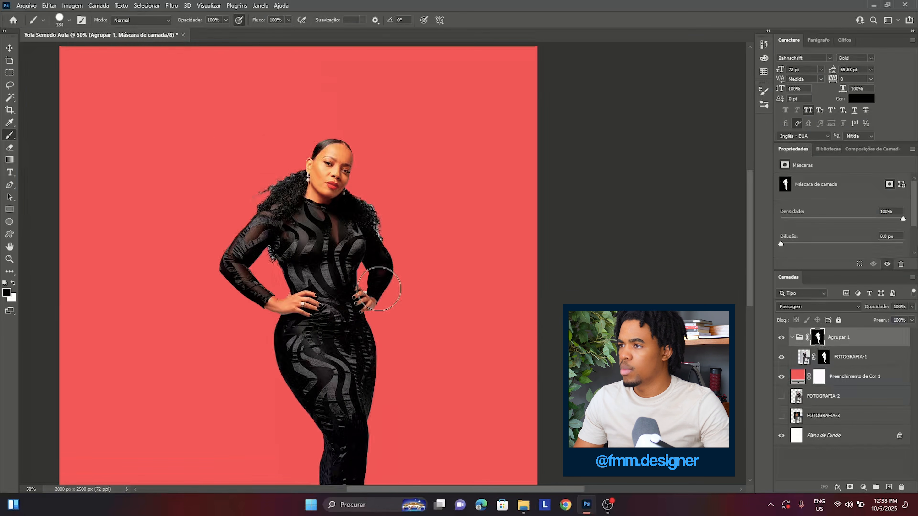
scroll(379, 289, "up", 2)
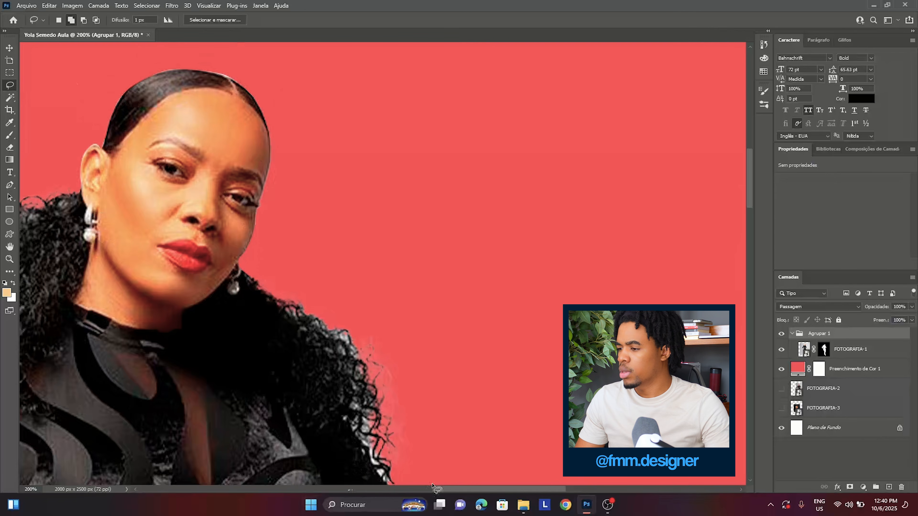
- Load the FOTOGRAFIA-1 layer mask as a selection and contract it by 1 pixel
scroll(292, 208, "left", 5)
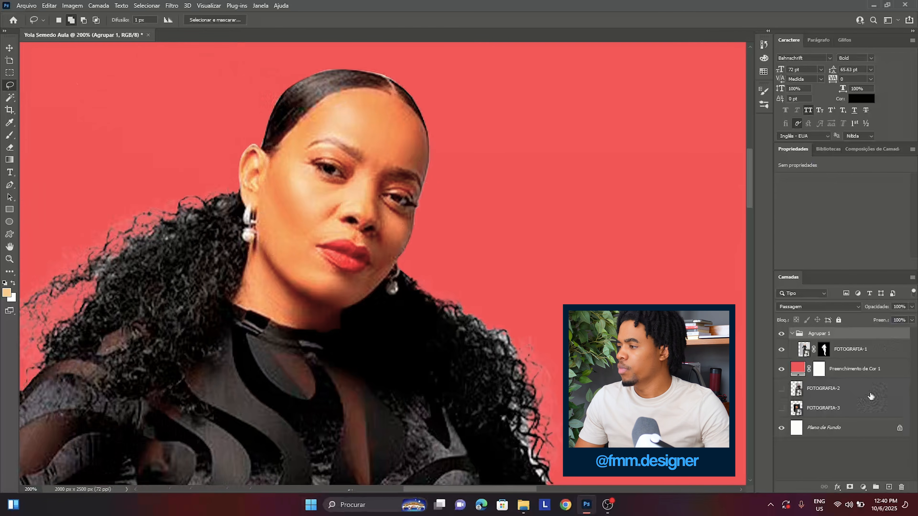
left_click(824, 350, "ctrl")
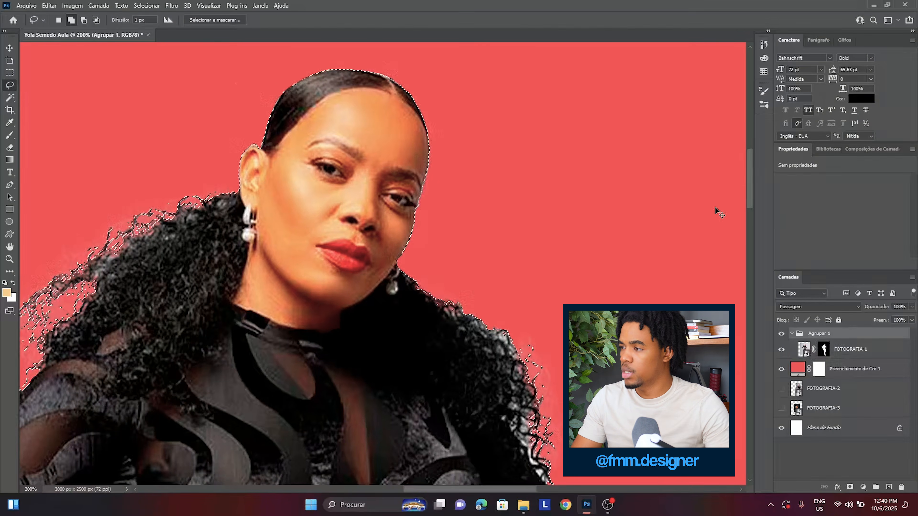
key("ctrl+minus")
key("ctrl+minus")
key("ctrl+minus")
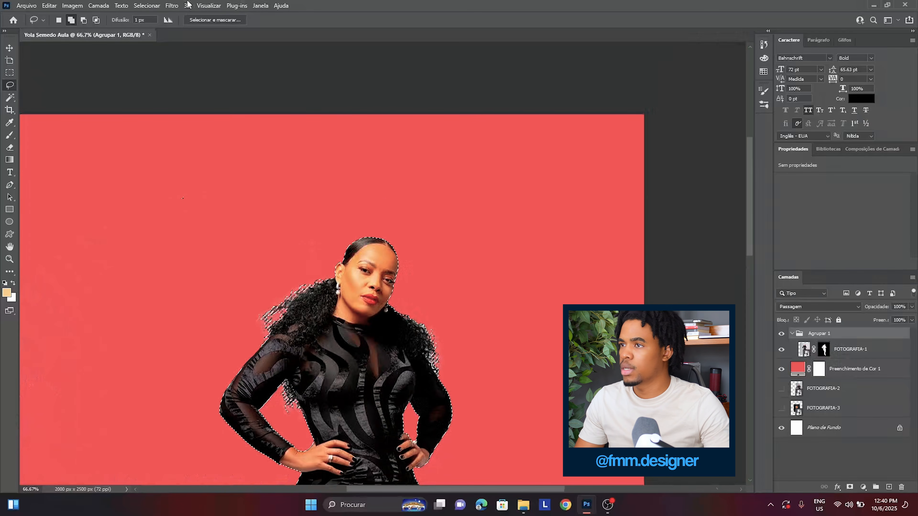
left_click(147, 5)
mouse_move(163, 154)
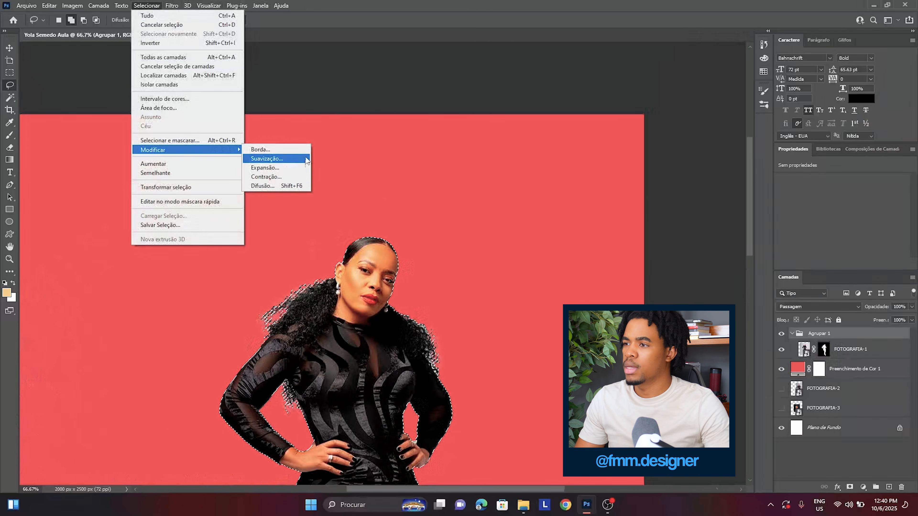
left_click(286, 177)
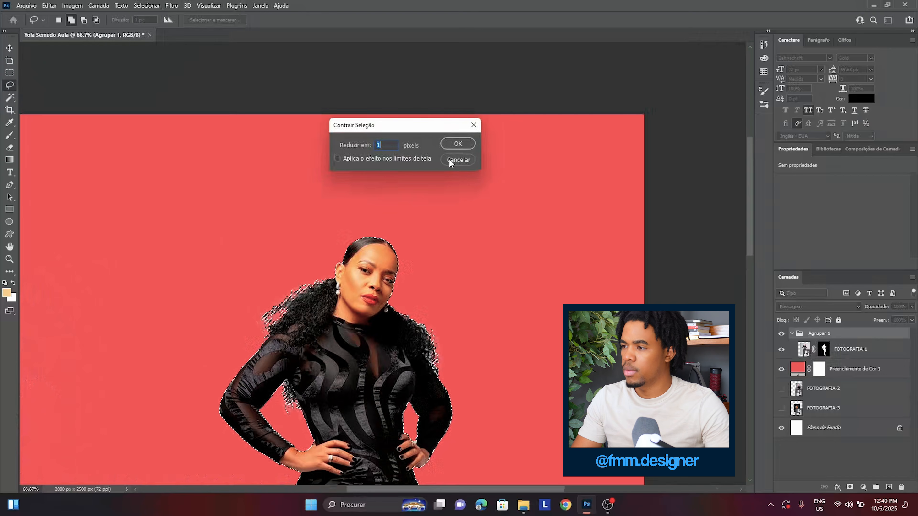
left_click(457, 144)
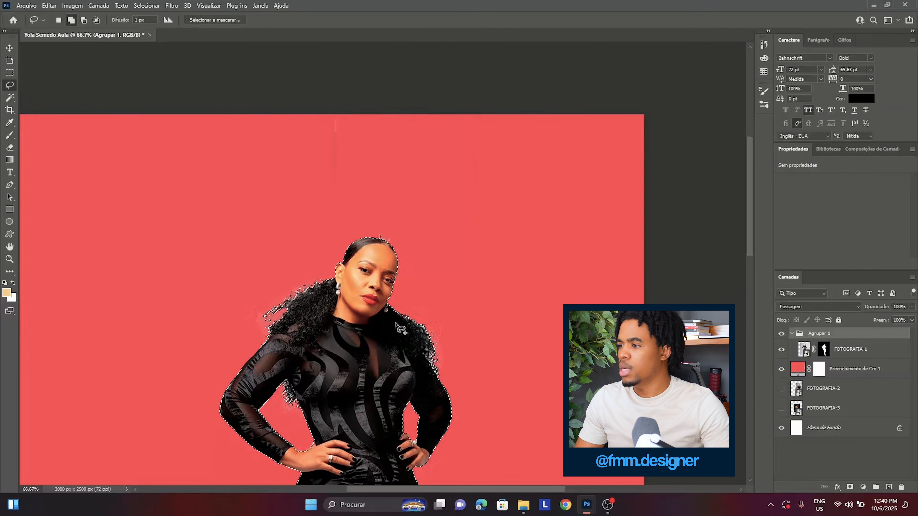
- Mask the Agrupar 1 group with the contracted selection and feather that mask by 0.8 px
scroll(418, 338, "up", 4)
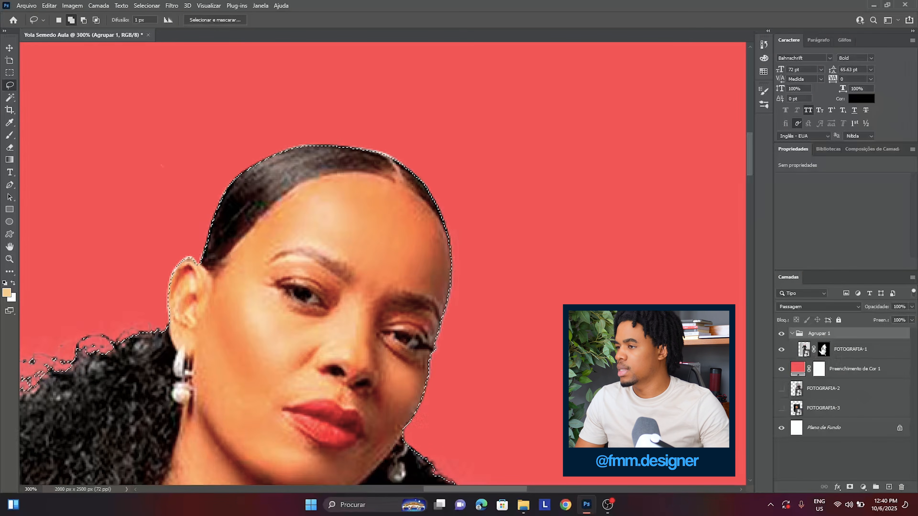
left_click(850, 487)
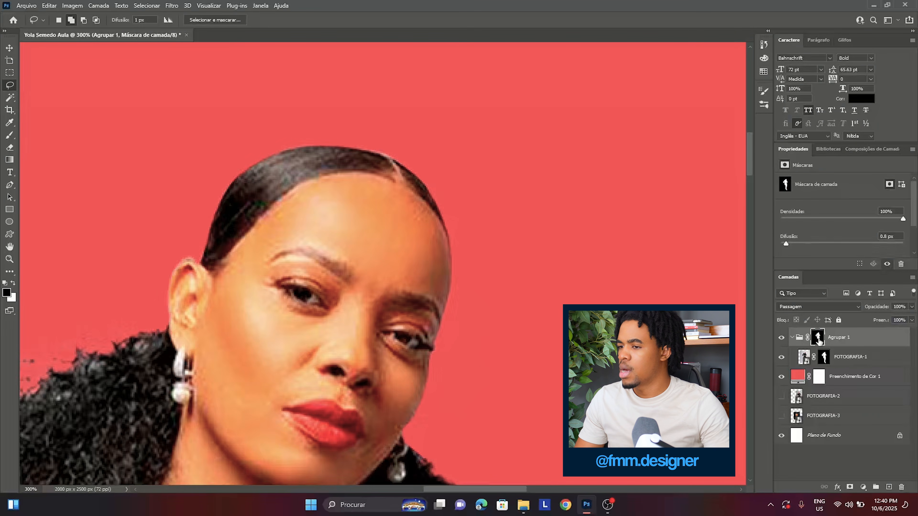
- Scale the Agrupar 1 group to 92.64% and center it horizontally on the coral background
key("ctrl+minus")
key("ctrl+minus")
key("ctrl+minus")
key("ctrl+minus")
key("ctrl+minus")
key("ctrl+minus")
key("ctrl+minus")
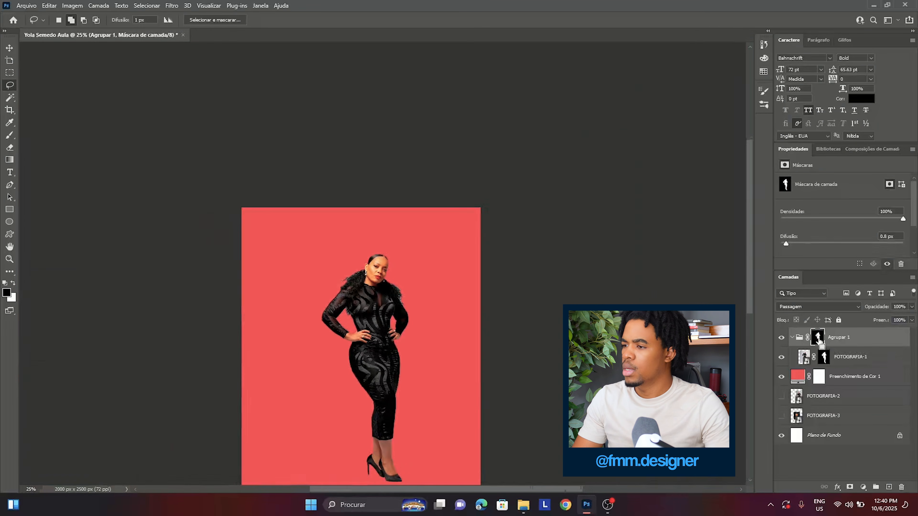
scroll(427, 371, "up", 2)
scroll(430, 367, "down", 5)
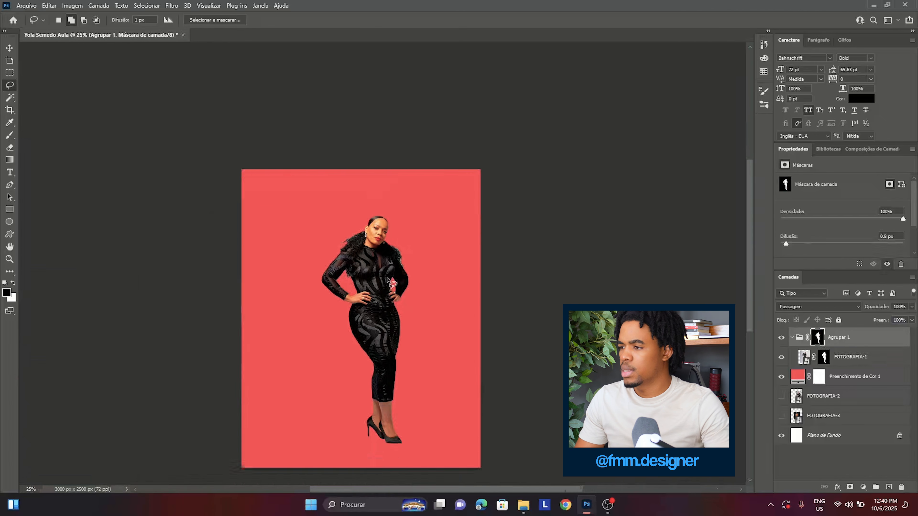
key("v")
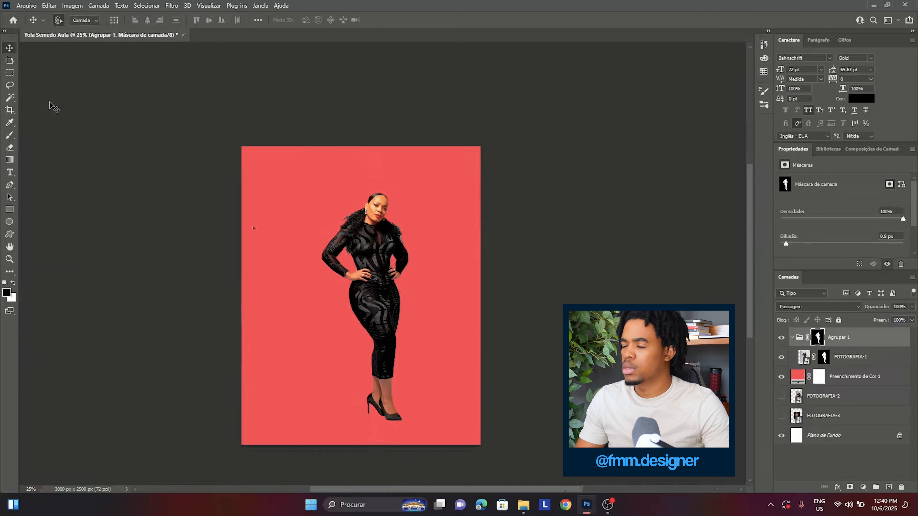
left_click(792, 337)
key("ctrl+t")
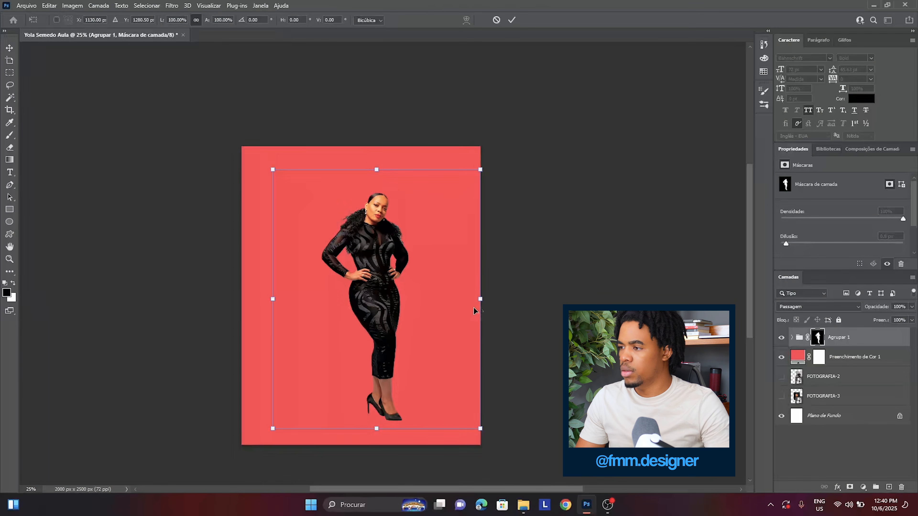
left_click_drag(477, 303, 425, 308)
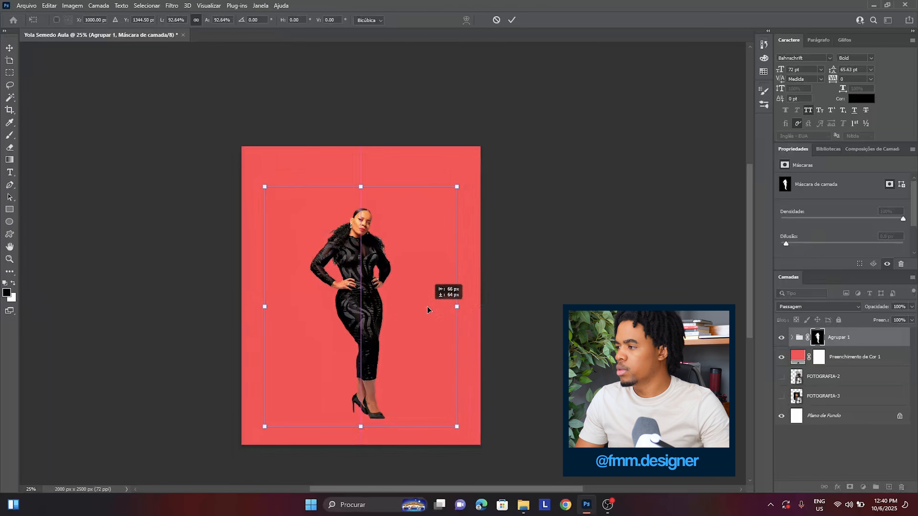
key("Return")
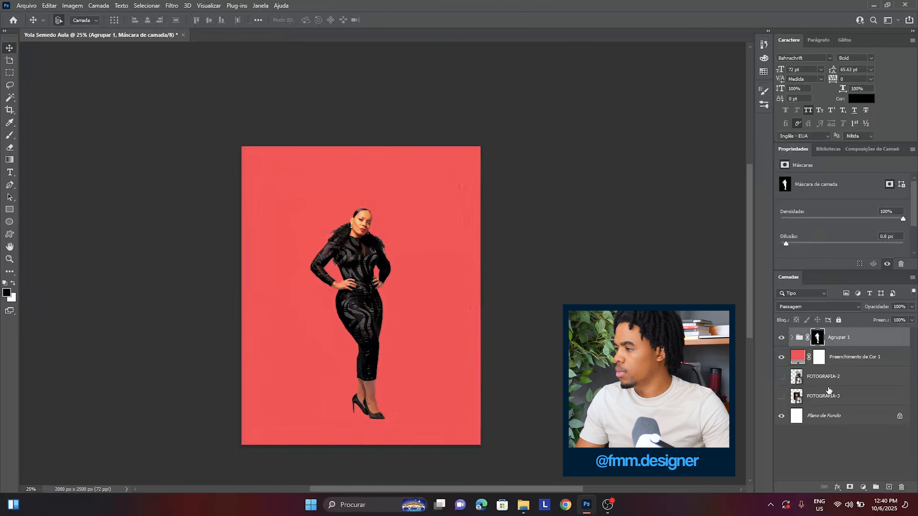
- Put Agrupar 1 inside a new group named FOTOGRAFIA-1 and collapse that group
left_click(792, 337)
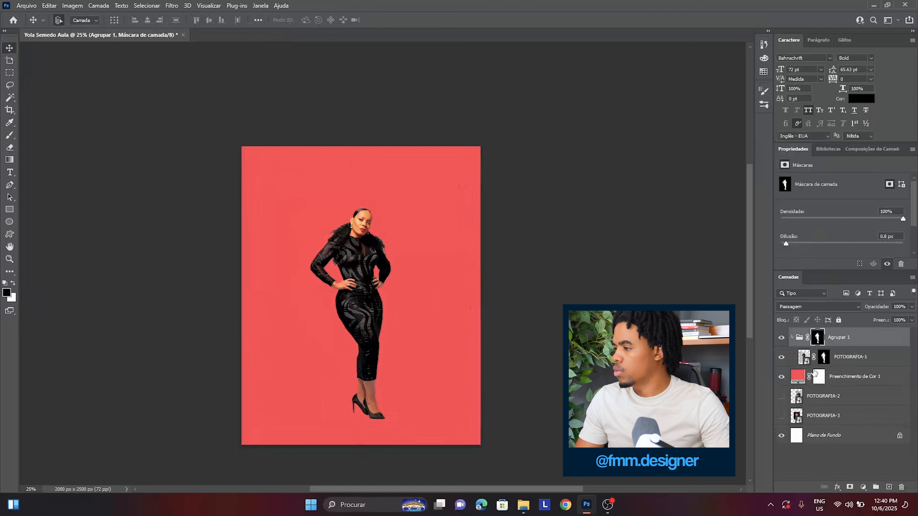
double_click(850, 358)
key("ctrl+c")
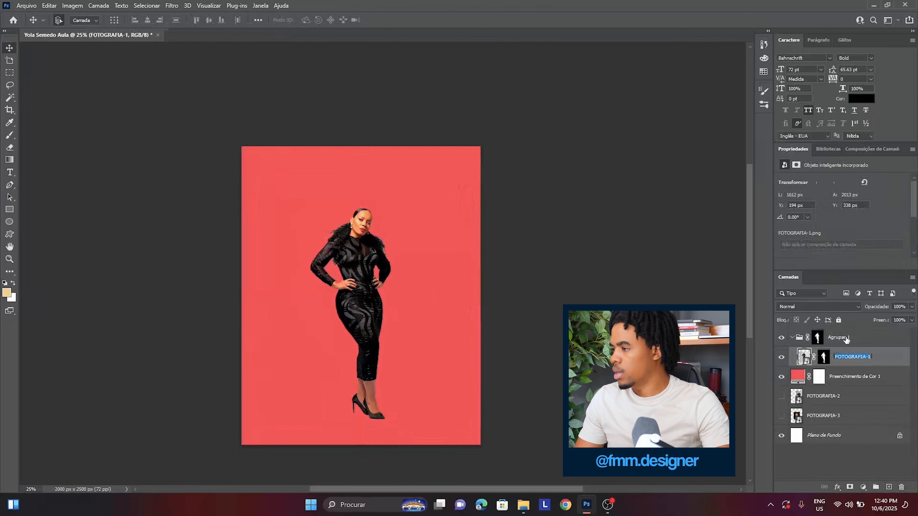
left_click(846, 338)
key("ctrl+g")
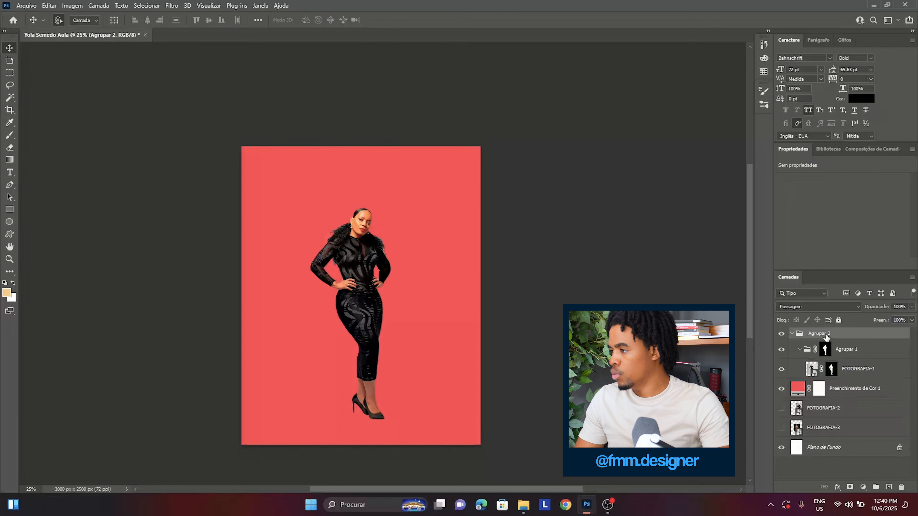
double_click(825, 335)
key("ctrl+v")
left_click(793, 333)
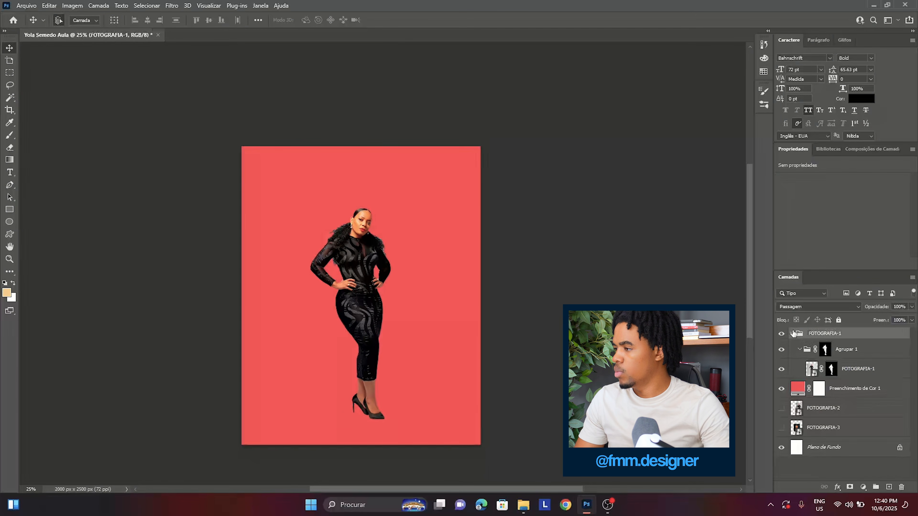
left_click(793, 333)
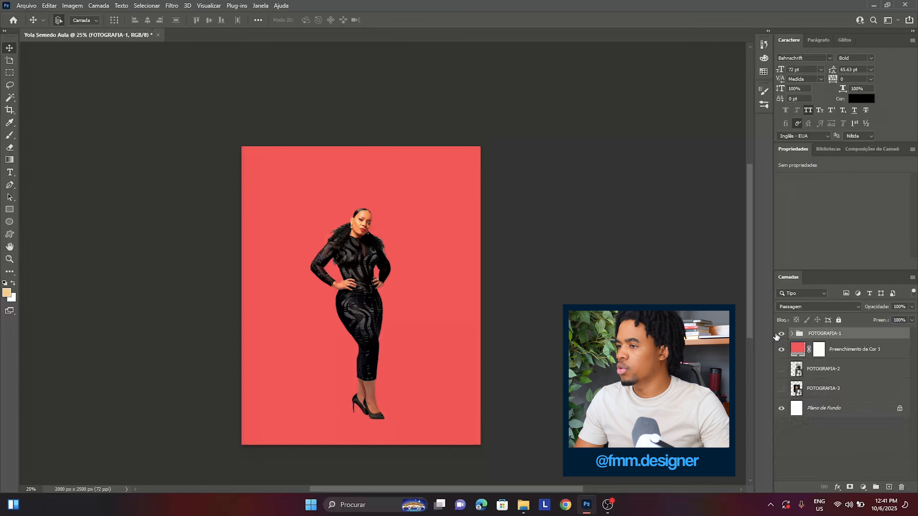
key("ctrl+t")
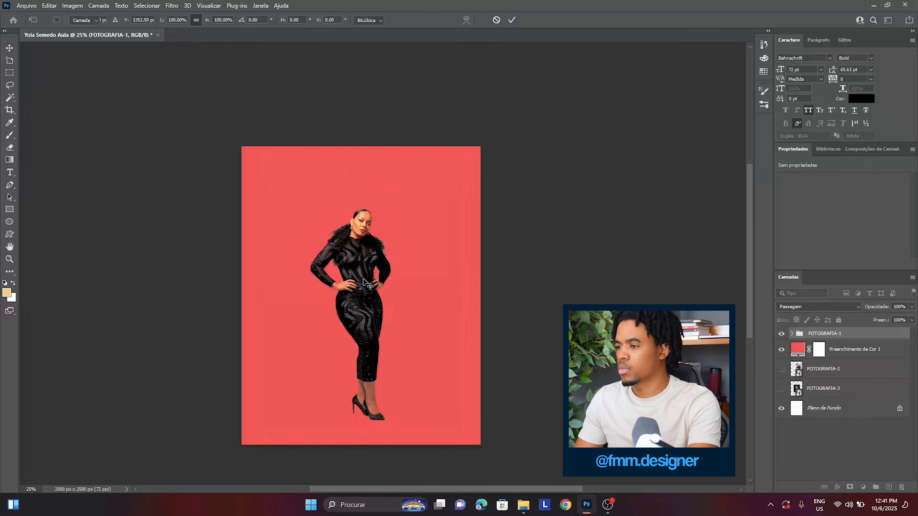
key("Return")
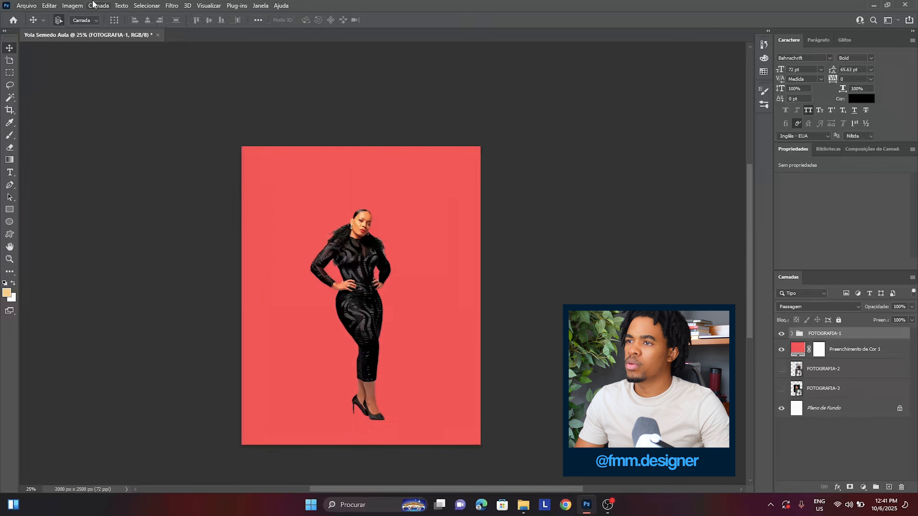
- Save the document in Photoshop format as Yola Semedo Aula in the ARQUIVOS folder
left_click(30, 4)
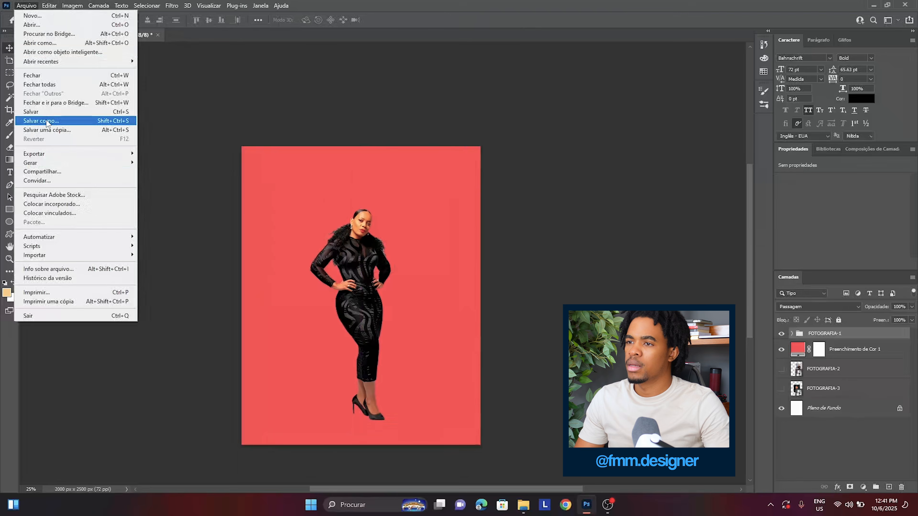
left_click(48, 120)
left_click(376, 252)
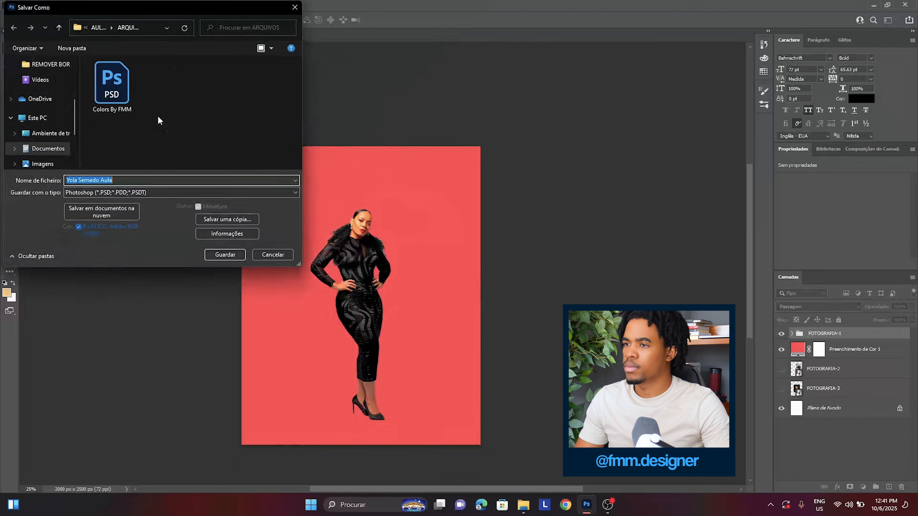
left_click(225, 254)
left_click(564, 121)
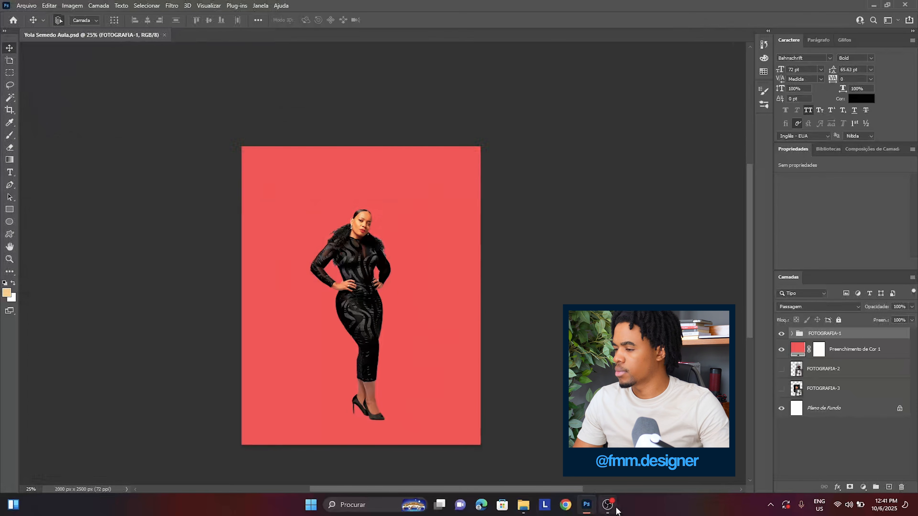
- Hide the FOTOGRAFIA-1 group and move the FOTOGRAFIA-2 layer to the top of the layer stack
left_click(781, 333)
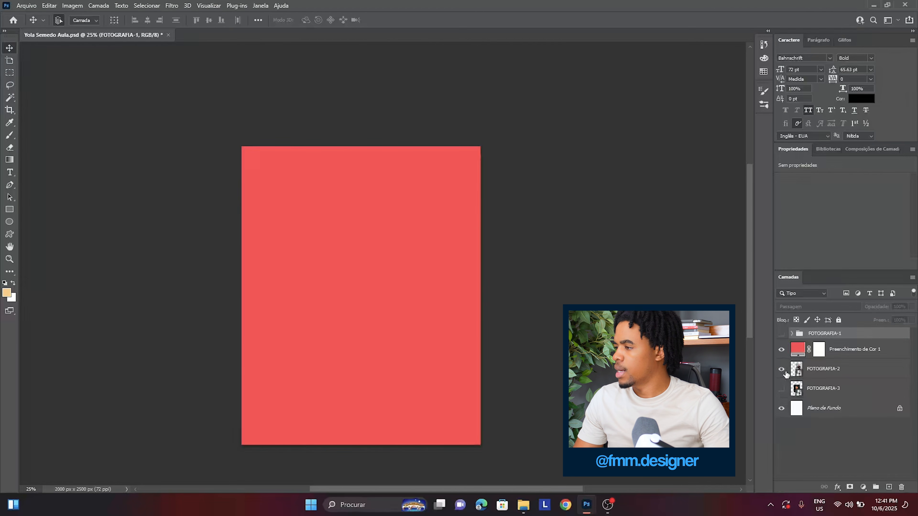
left_click(835, 371)
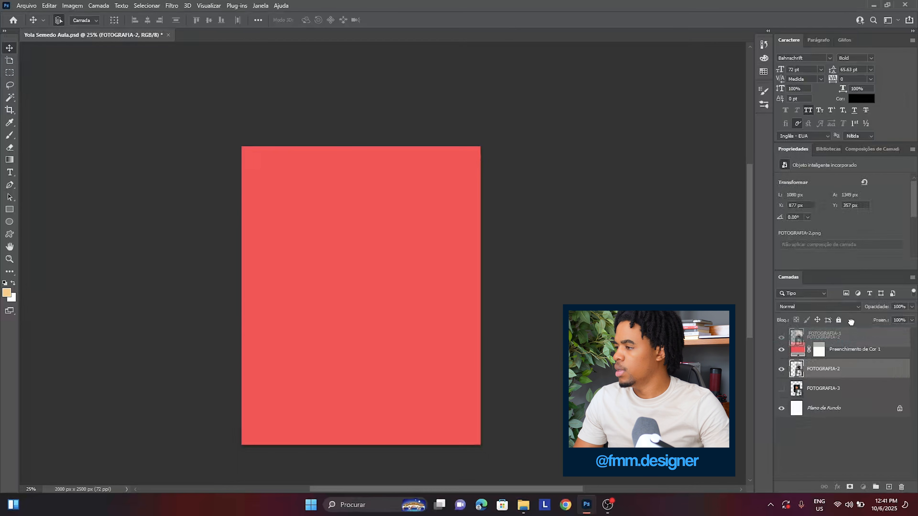
left_click_drag(857, 331, 856, 331)
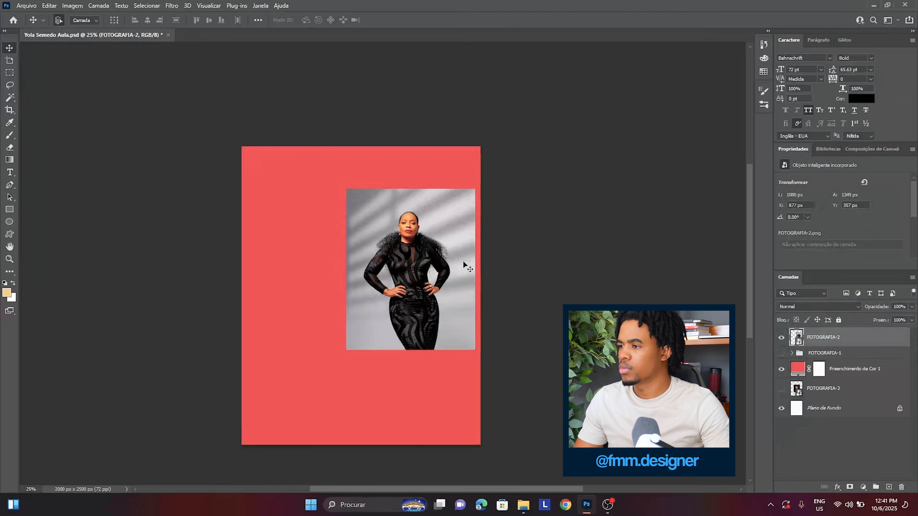
- Scale the FOTOGRAFIA-2 photo to 180.73% and align it with the canvas's upper-left corner
left_click_drag(463, 262, 557, 253)
key("ctrl+t")
left_click_drag(492, 270, 414, 273)
left_click_drag(353, 115, 353, 138)
key("Return")
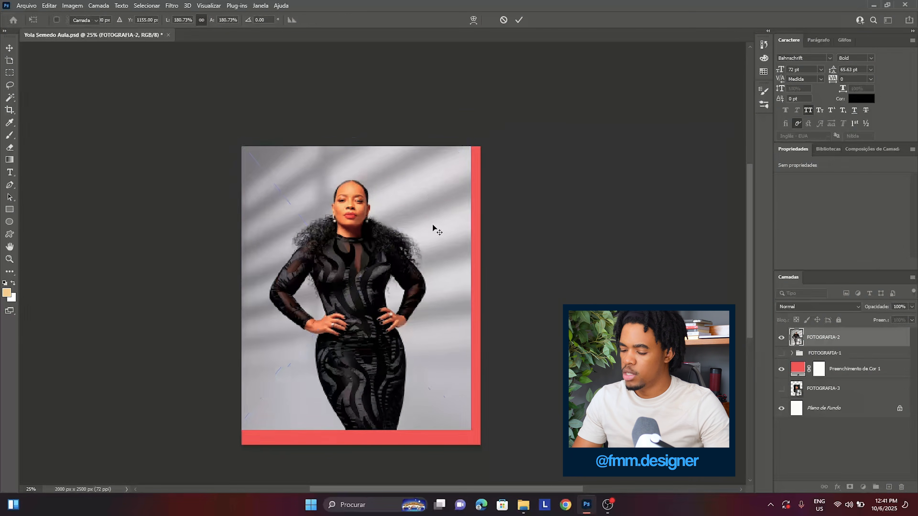
- Select the subject of FOTOGRAFIA-2 automatically and turn the selection into a layer mask
key("ctrl+plus")
scroll(399, 242, "down", 1)
left_click_drag(399, 241, 404, 251)
left_click(209, 6)
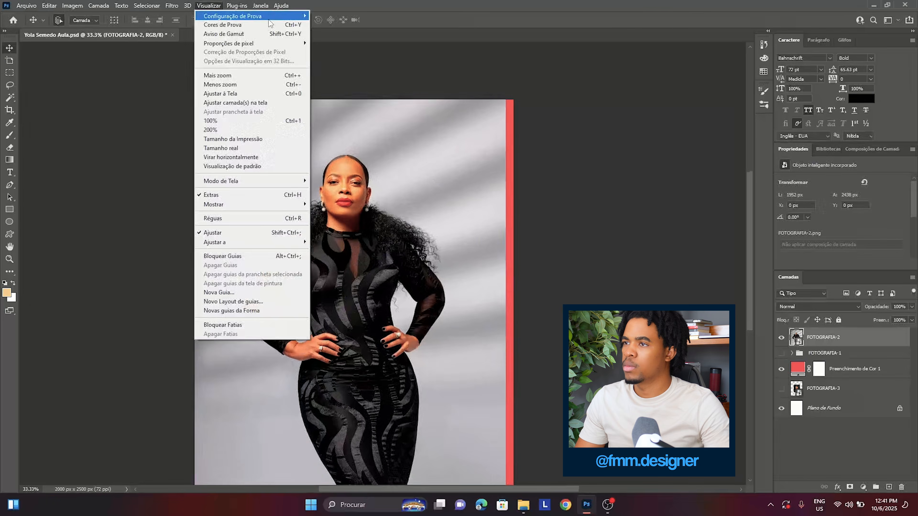
mouse_move(147, 5)
left_click(155, 121)
scroll(390, 217, "up", 1)
scroll(390, 217, "down", 4)
left_click(850, 487)
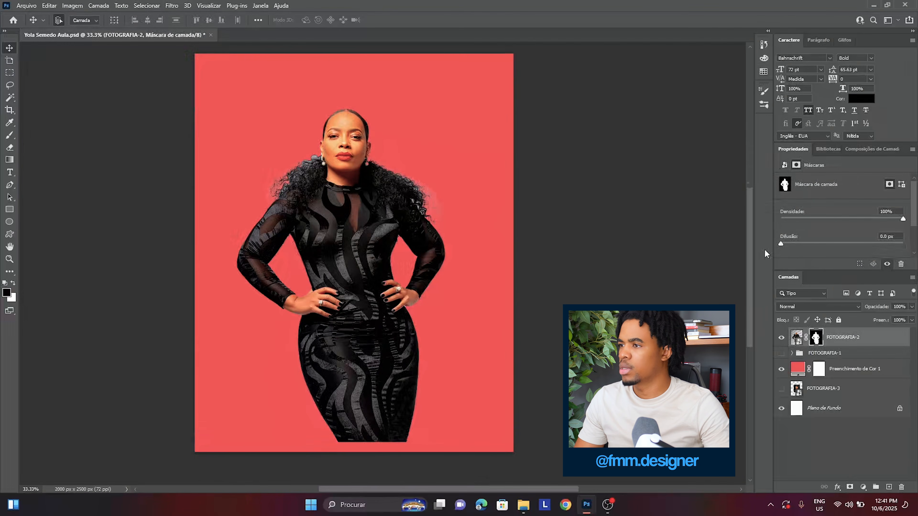
- Paint white on the FOTOGRAFIA-2 mask with an 80 px brush to restore the pearl earring beside the feathers
key("ctrl+plus")
scroll(752, 261, "up", 1)
key("ctrl+plus")
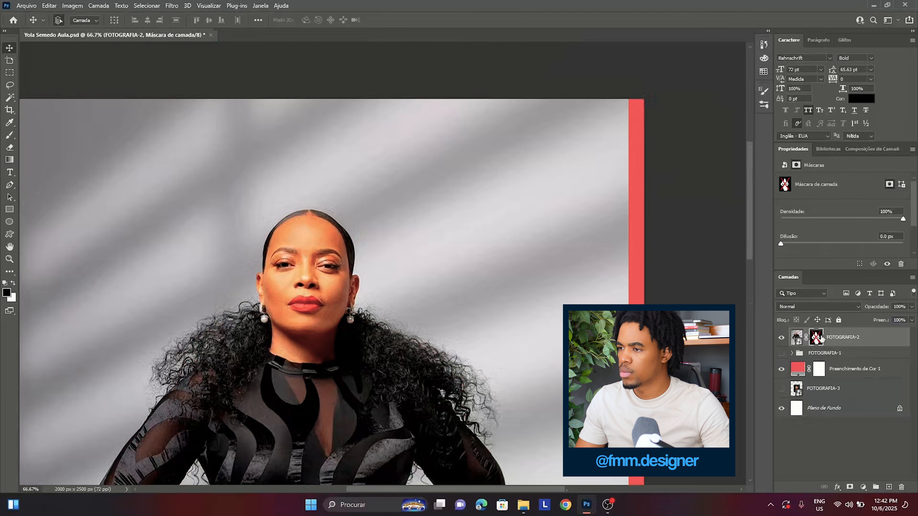
key("ctrl+plus")
key("b")
key("x")
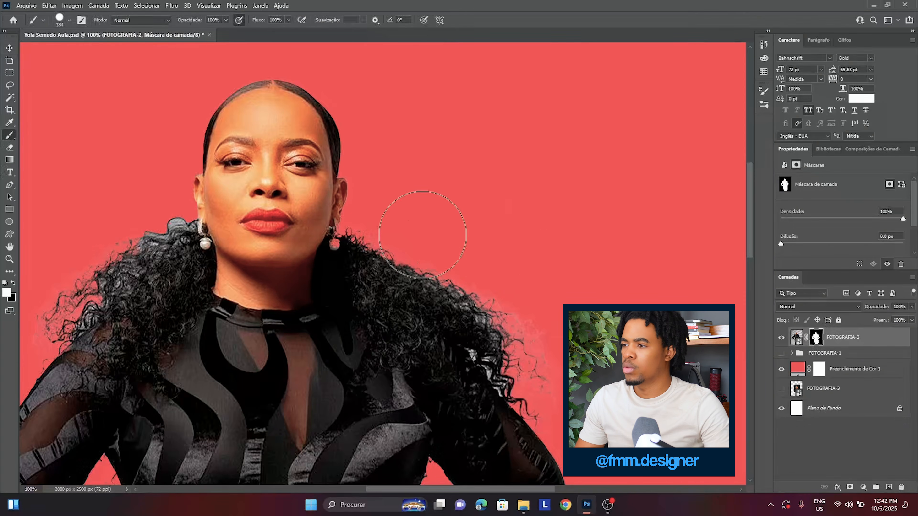
right_click(427, 233)
left_click_drag(506, 257, 498, 257)
left_click_drag(330, 256, 330, 241)
- Outline the leftover grey backdrop below the ringed hand with the Pen tool and convert it to a selection feathered 0.1 px
scroll(344, 427, "down", 10)
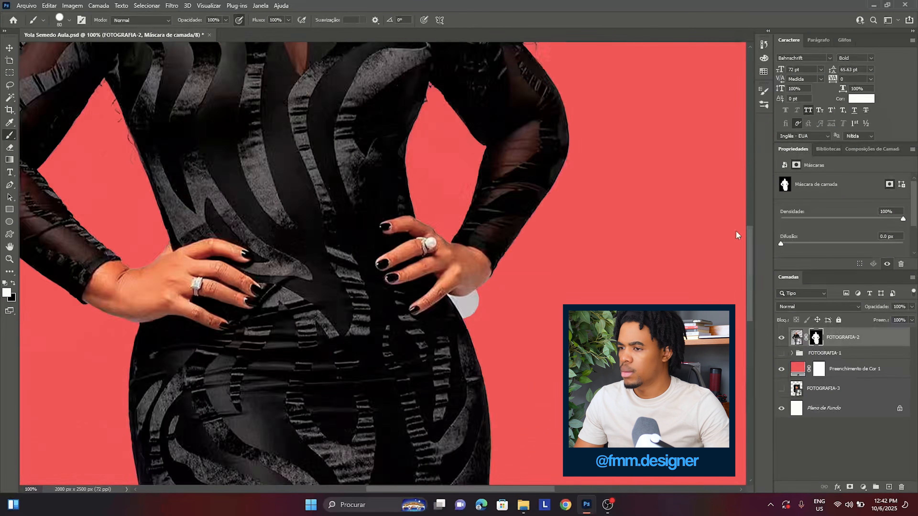
left_click_drag(736, 235, 730, 166)
key("ctrl+plus")
key("ctrl+plus")
key("p")
left_click(258, 219)
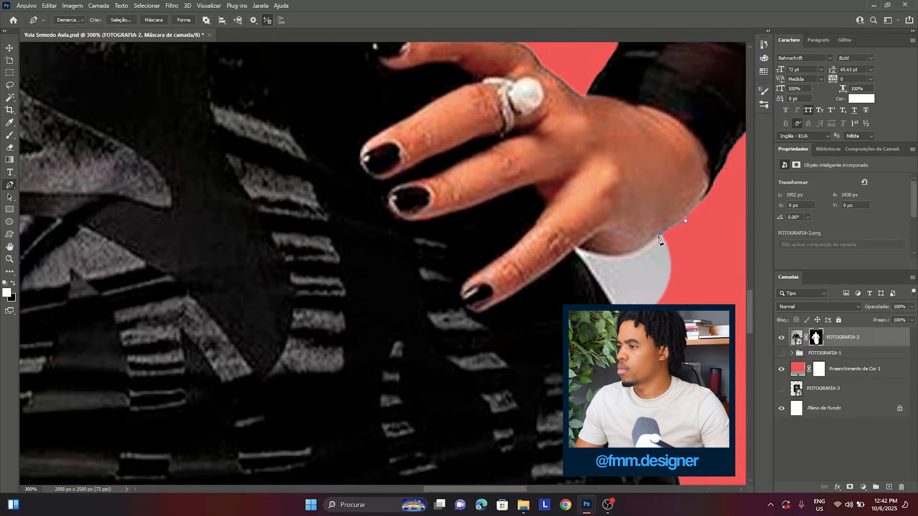
left_click(686, 221)
right_click(668, 179)
left_click(698, 221)
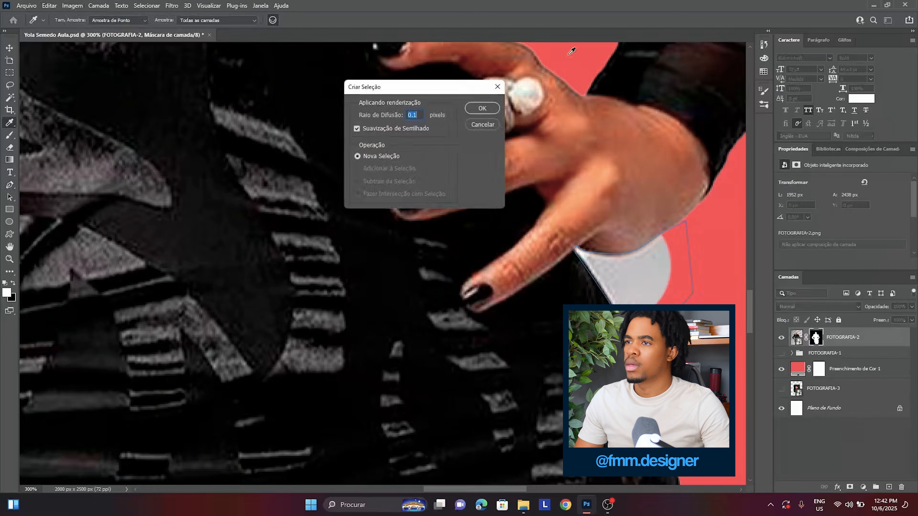
key("Return")
- Paint black on the FOTOGRAFIA-2 mask inside the selection to remove the grey backdrop below the hand
key("b")
key("x")
left_click_drag(545, 276, 637, 192)
scroll(543, 312, "up", 6)
key("ctrl+minus")
key("ctrl+minus")
scroll(347, 273, "up", 4)
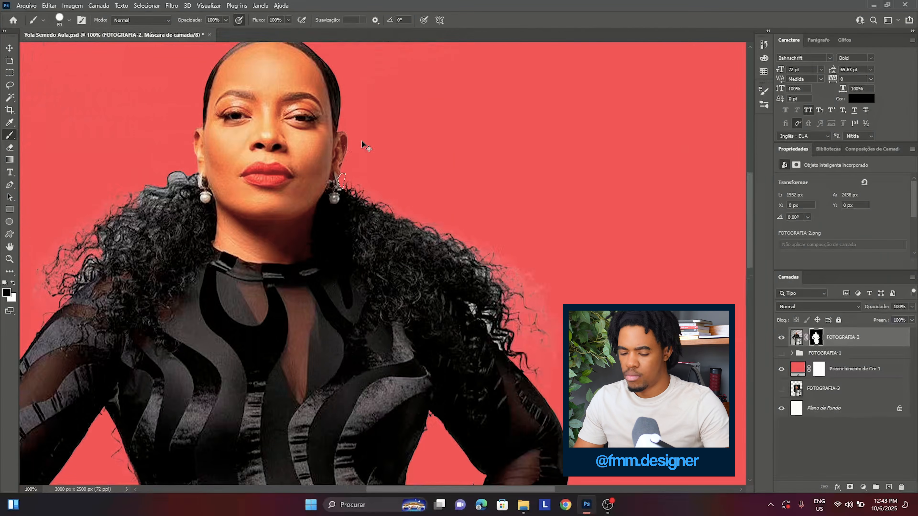
- Group FOTOGRAFIA-2 and mask the group with the layer mask's selection contracted by 1 px
key("ctrl+minus")
key("ctrl+minus")
key("ctrl+minus")
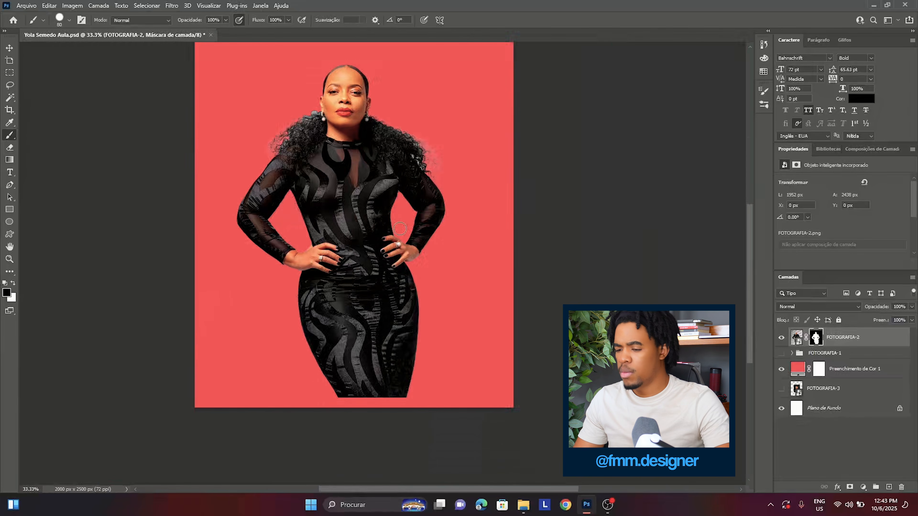
left_click(816, 338, "ctrl")
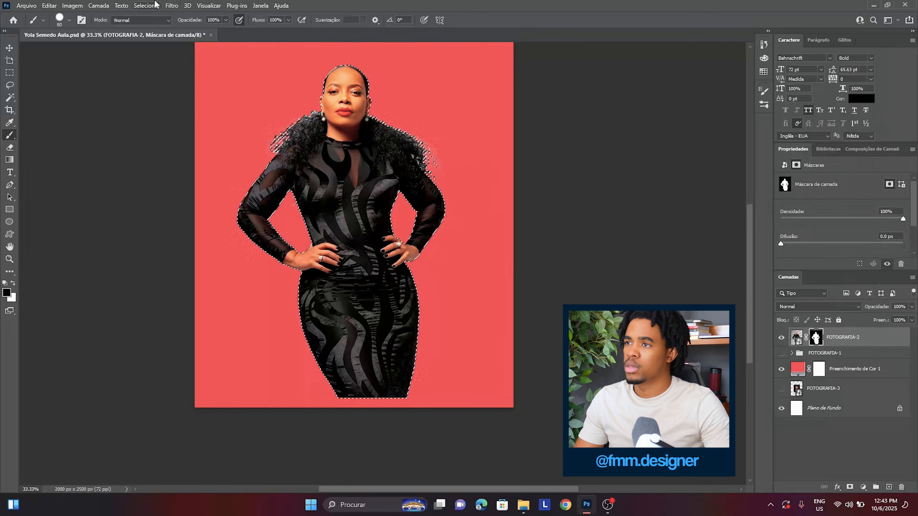
left_click(143, 5)
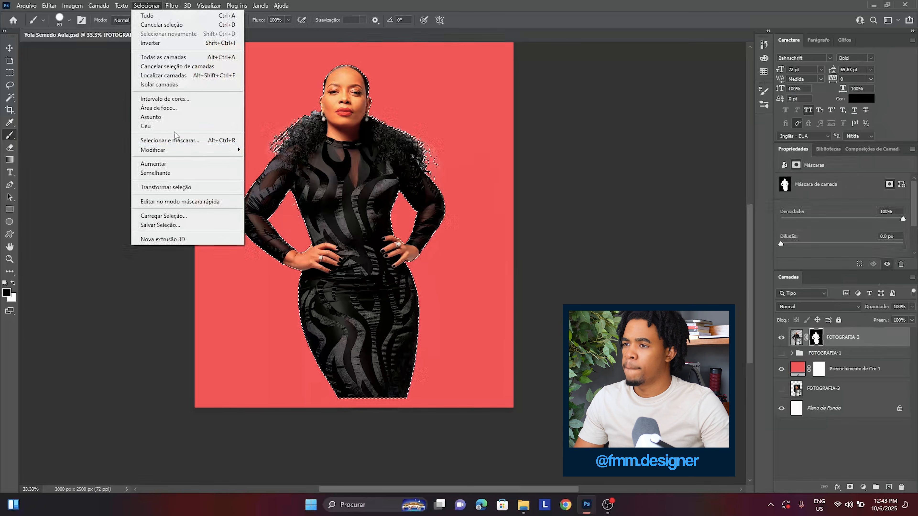
mouse_move(179, 150)
left_click(303, 177)
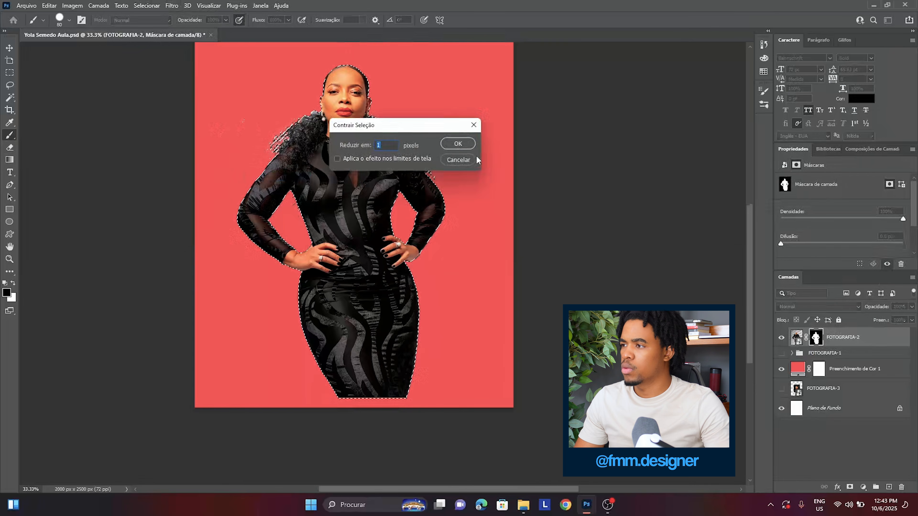
left_click(455, 143)
key("ctrl+g")
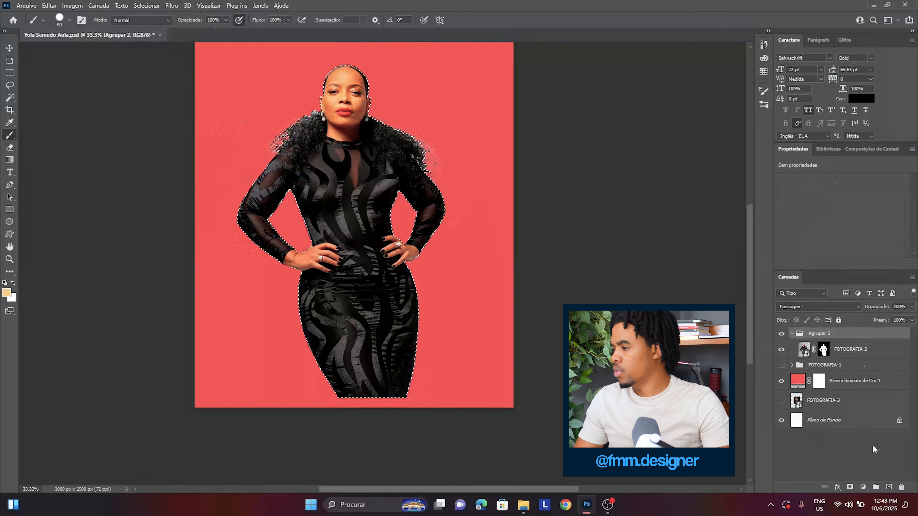
left_click(849, 487)
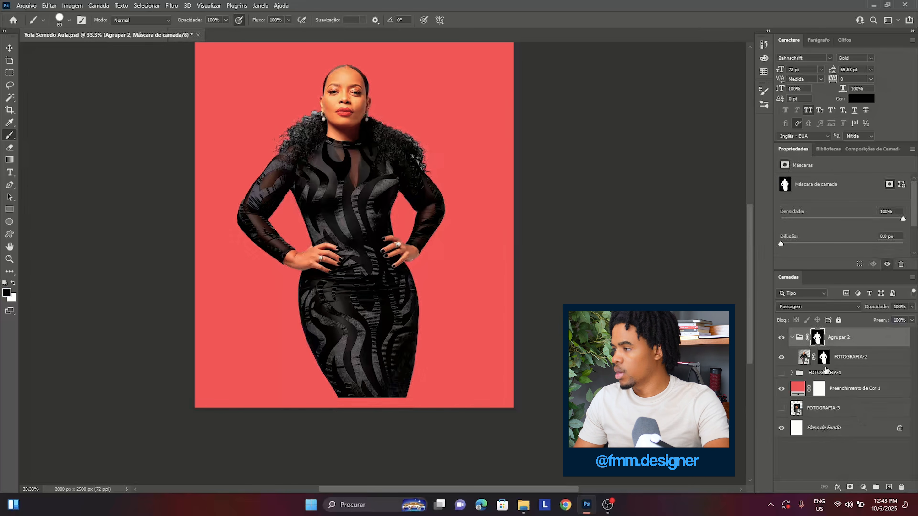
- Put Agrupar 2 inside a new group named FOTOGRAFIA-2 and collapse that group
key("ctrl+g")
double_click(854, 369)
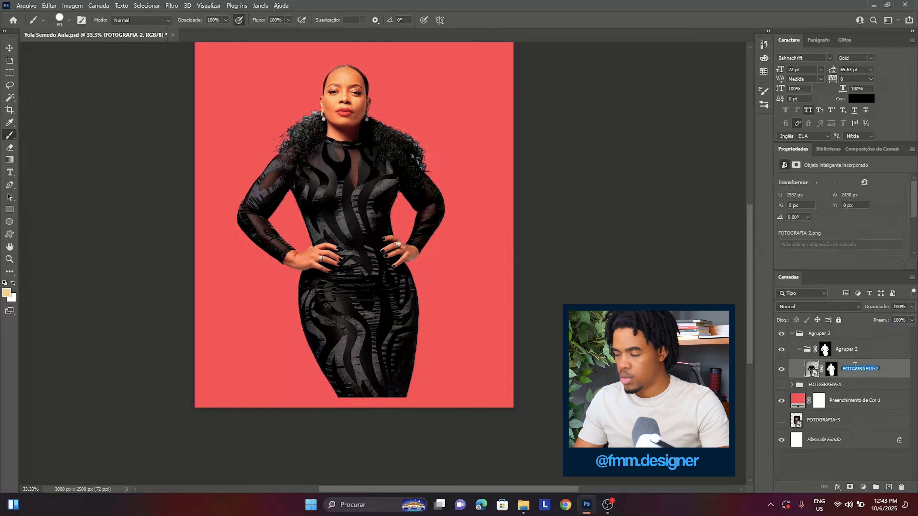
double_click(820, 334)
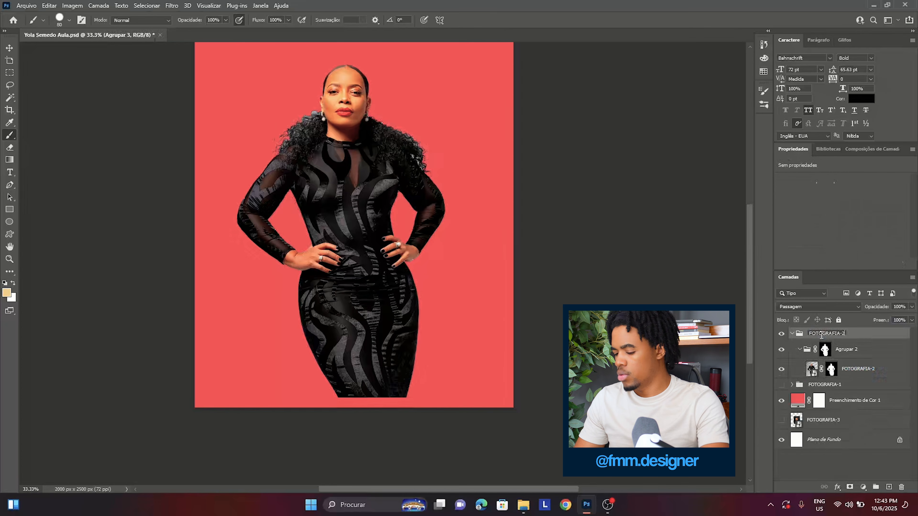
key("Return")
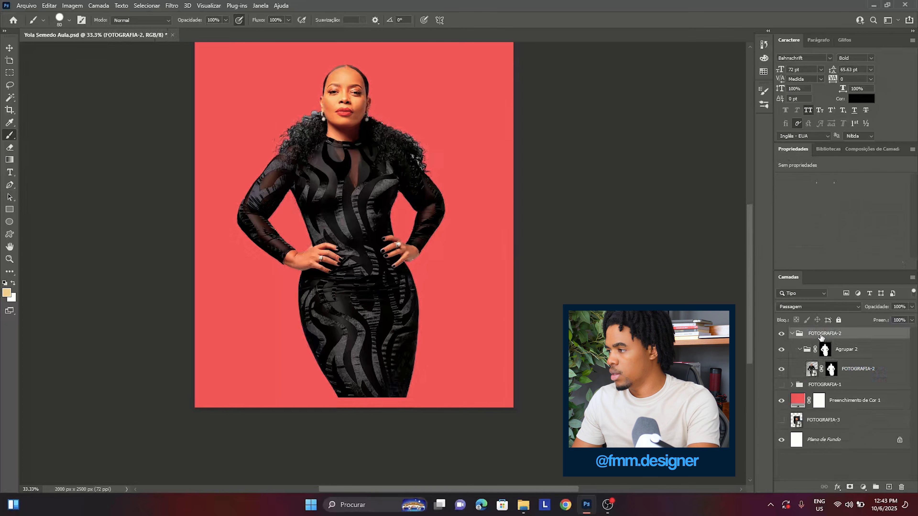
left_click(792, 334)
- Hide the FOTOGRAFIA-2 group, show the FOTOGRAFIA-3 layer and move it directly above the FOTOGRAFIA-1 group
left_click(9, 48)
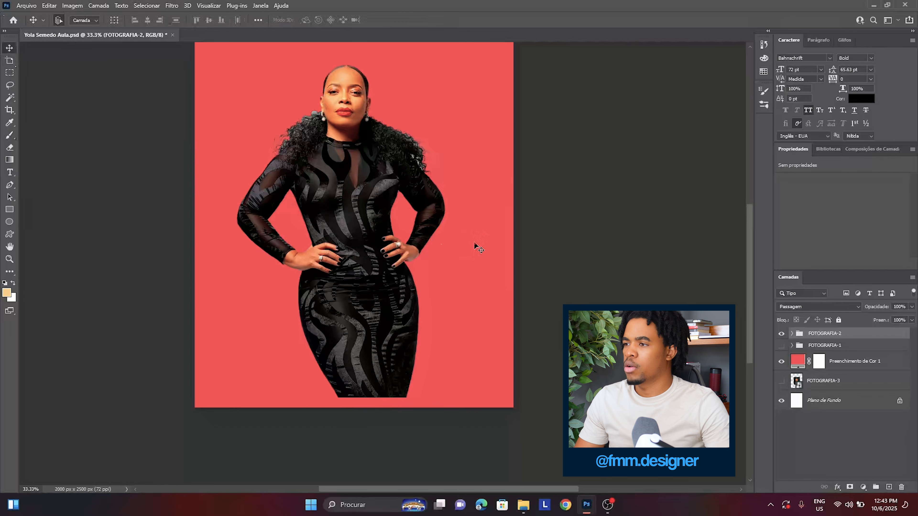
scroll(475, 244, "up", 1)
left_click(782, 334)
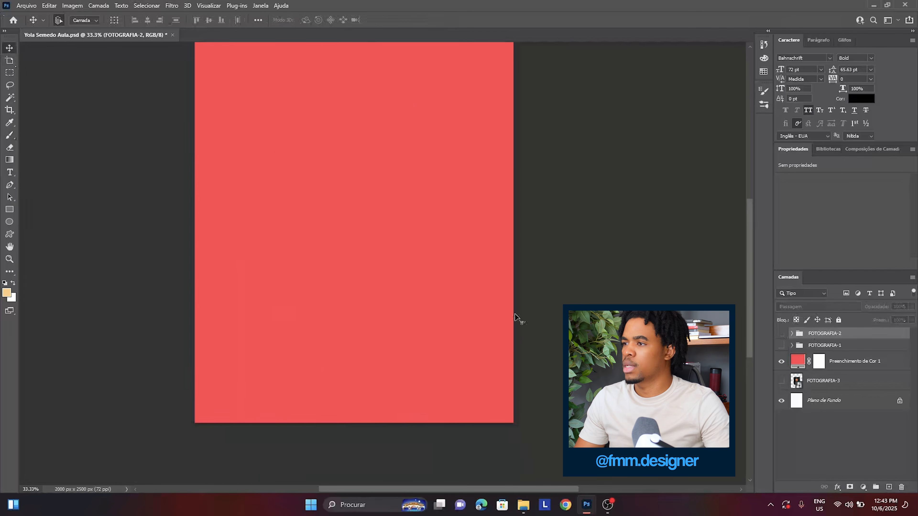
scroll(358, 294, "up", 1)
left_click(782, 381)
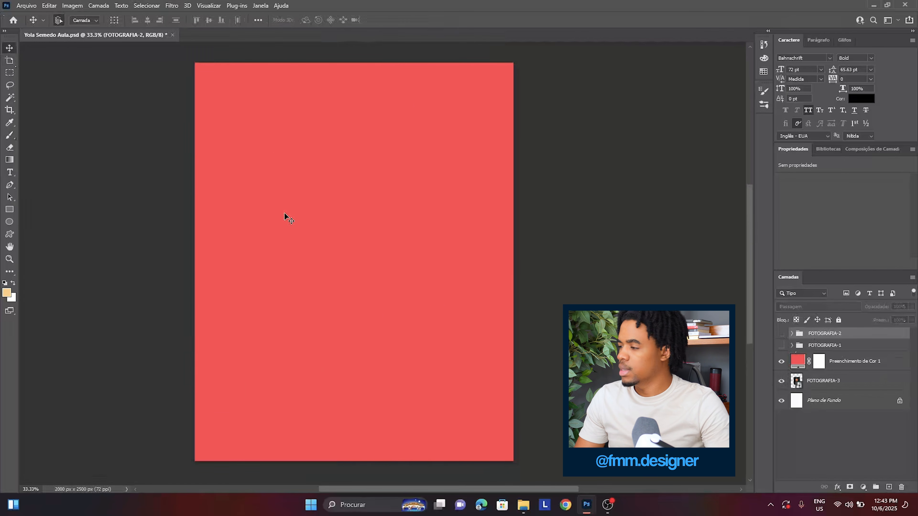
left_click_drag(850, 391, 849, 340)
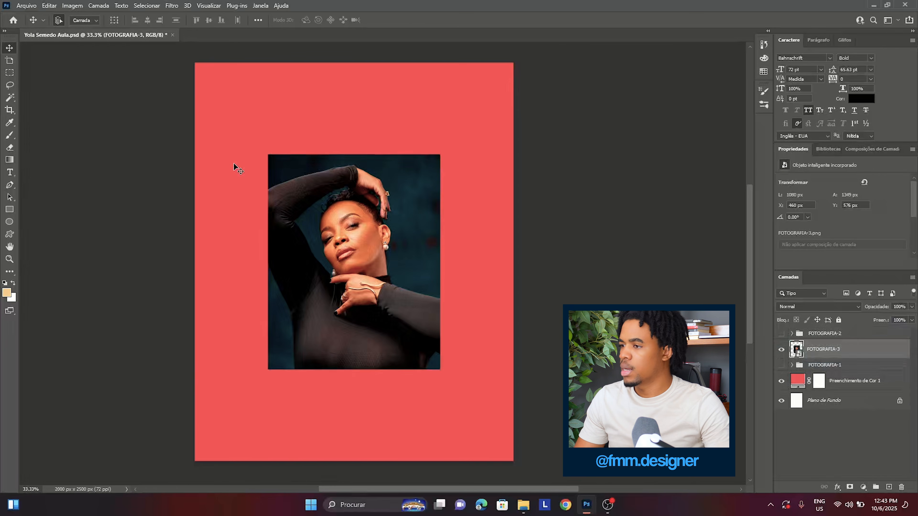
- Scale the FOTOGRAFIA-3 photo to about 168.6% so it nearly fills the coral canvas
key("ctrl+t")
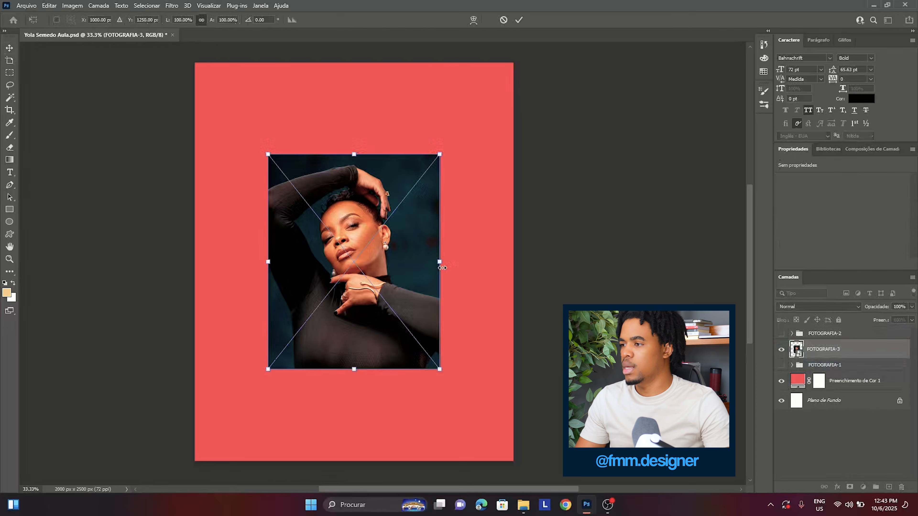
left_click_drag(441, 266, 398, 250)
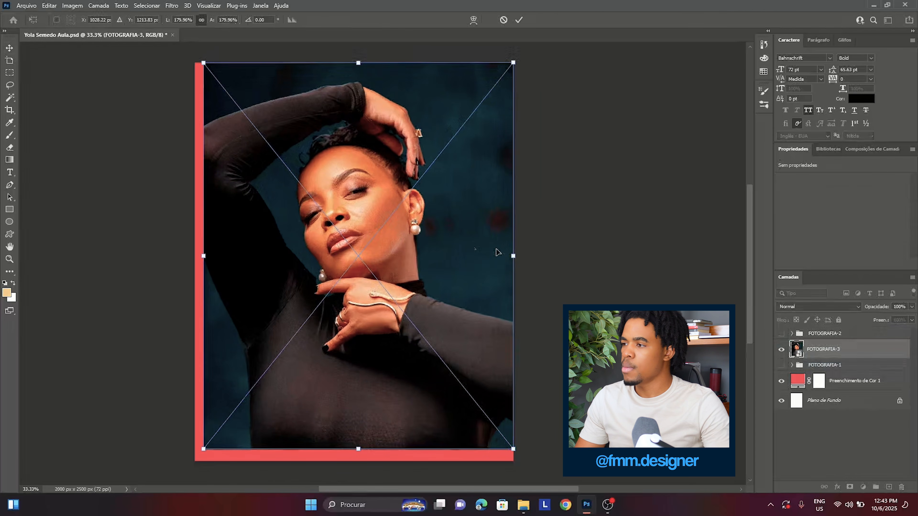
left_click_drag(503, 253, 486, 254)
left_click_drag(420, 260, 415, 259)
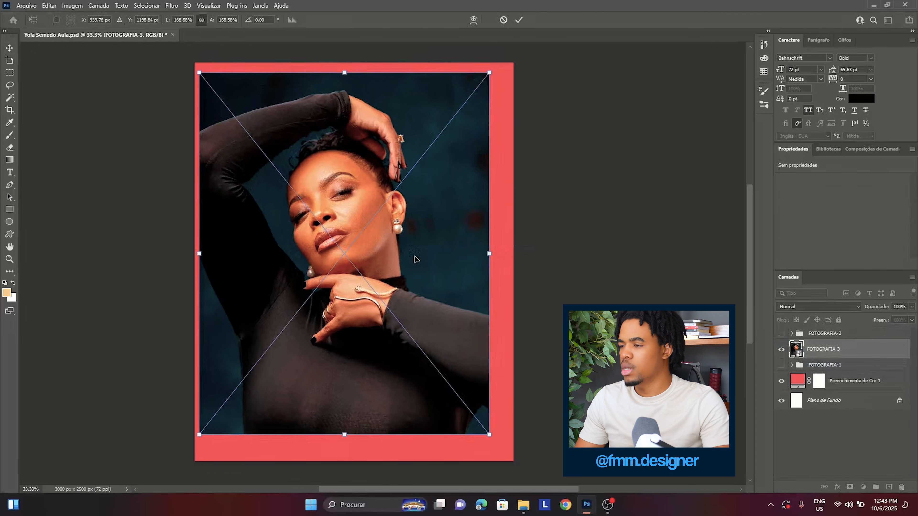
key("Return")
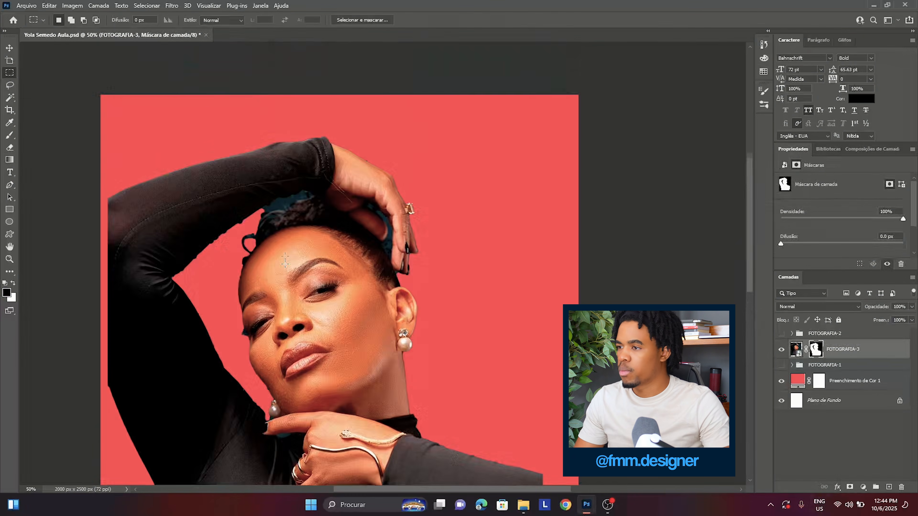
- Paint white on the FOTOGRAFIA-3 mask with the 80 px brush to restore missing edges around the face, earring and hair
scroll(111, 195, "up", 5, "alt")
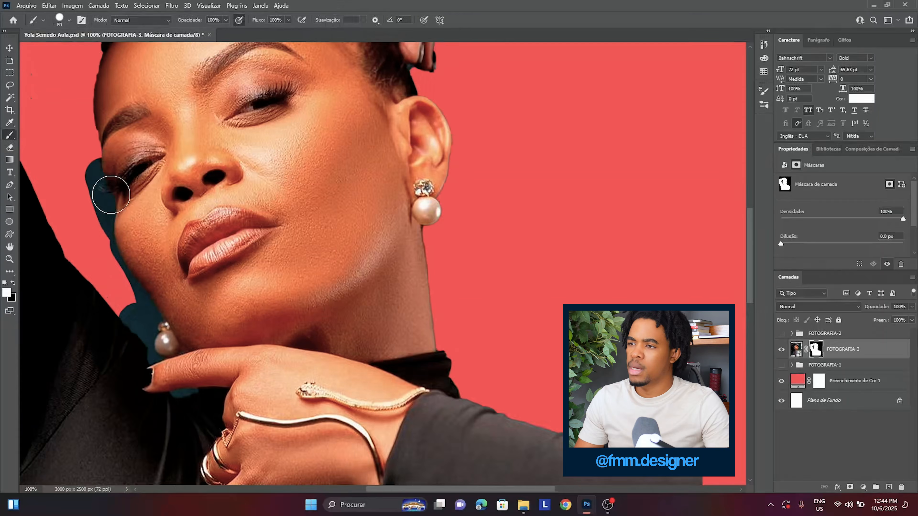
left_click_drag(111, 195, 118, 287)
left_click_drag(104, 237, 104, 145)
left_click_drag(145, 181, 362, 249)
left_click(817, 349, "shift")
left_click(817, 349, "shift")
mouse_move(356, 94)
left_mouse_down()
mouse_move(179, 235)
mouse_move(256, 195)
left_mouse_up()
- Start a Pen path along the inner edge of the raised sleeve, beside the leftover blue backdrop
scroll(304, 190, "up", 2)
scroll(246, 263, "up", 1, "alt")
key("p")
left_click(126, 331)
left_click(112, 319)
left_click_drag(366, 113, 379, 103)
scroll(379, 105, "up", 9)
scroll(379, 105, "right", 10)
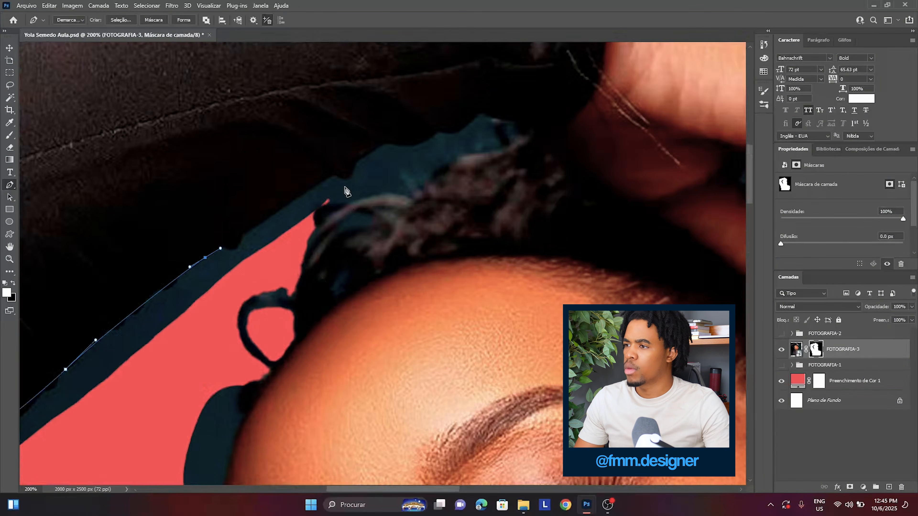
- Continue the Pen path under the raised sleeve to the point where the sleeve meets the hair
left_click_drag(359, 159, 378, 144)
left_click_drag(387, 142, 475, 116)
left_click(438, 130)
left_click_drag(480, 110, 485, 105)
left_click(495, 134)
left_click(512, 136)
left_click(524, 149)
- Trace the Pen path back along the hair outline and around the loose curl down to the forehead
left_click_drag(467, 172, 430, 193)
left_click_drag(403, 213, 381, 215)
left_click_drag(323, 237, 312, 250)
left_click_drag(298, 280, 297, 287)
left_click_drag(221, 379, 223, 408)
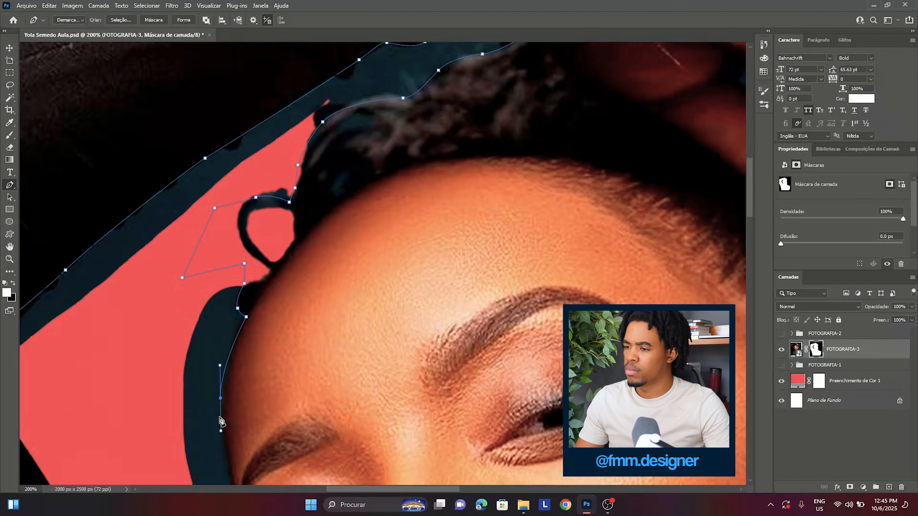
- Extend the Pen path down the face past the eyelashes and cheek to the pearl earring
scroll(223, 413, "down", 4)
scroll(202, 384, "down", 5)
left_click(203, 332)
left_click(266, 278)
left_click_drag(275, 337, 288, 356)
scroll(289, 357, "down", 4)
left_click_drag(351, 305, 353, 308)
left_click(369, 332)
left_click(352, 345)
left_click_drag(353, 353, 359, 361)
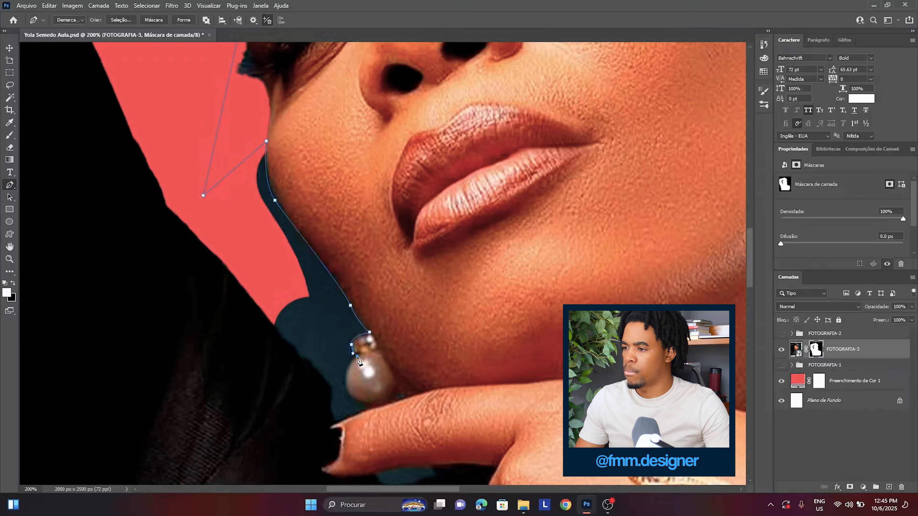
- Run the Pen path from the earring past the fingertip and back up the arm's inner edge to close it
left_click(334, 426)
left_click(330, 384)
left_click(265, 314)
left_click(244, 249)
left_click(180, 198)
scroll(169, 215, "down", 2)
key("ctrl+minus")
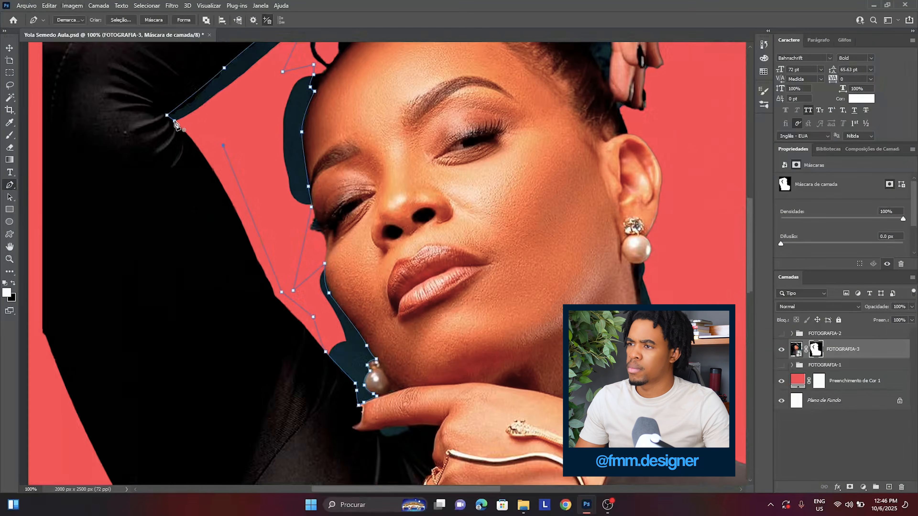
left_click(177, 127)
key("ctrl+minus")
key("ctrl+minus")
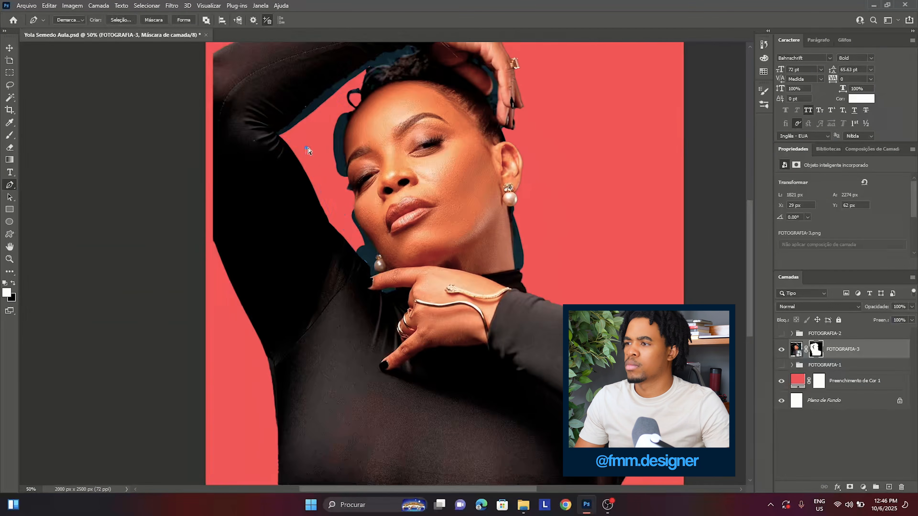
- Convert the closed path into a selection and paint it black on the FOTOGRAFIA-3 mask to remove the background between raised sleeve and face
scroll(353, 197, "up", 3)
left_click(122, 20)
key("Return")
key("b")
key("x")
right_click(365, 103)
left_click_drag(365, 108, 322, 244)
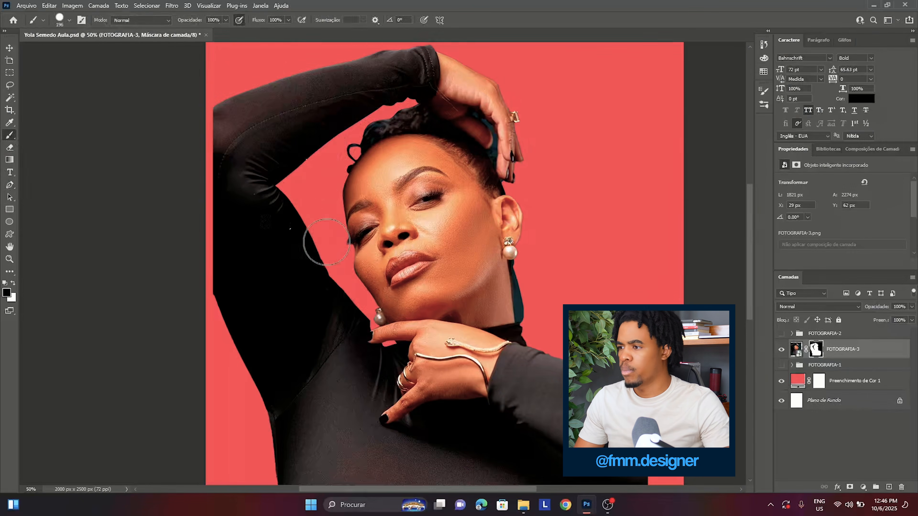
- Reduce the brush size to 25 px and trace a closed Pen path along the cheek and jaw down to the pearl earring
key("ctrl+plus")
key("ctrl+plus")
key("ctrl+plus")
scroll(326, 254, "down", 2)
right_click(320, 53)
left_click_drag(390, 76, 375, 76)
key("Return")
scroll(228, 265, "down", 4)
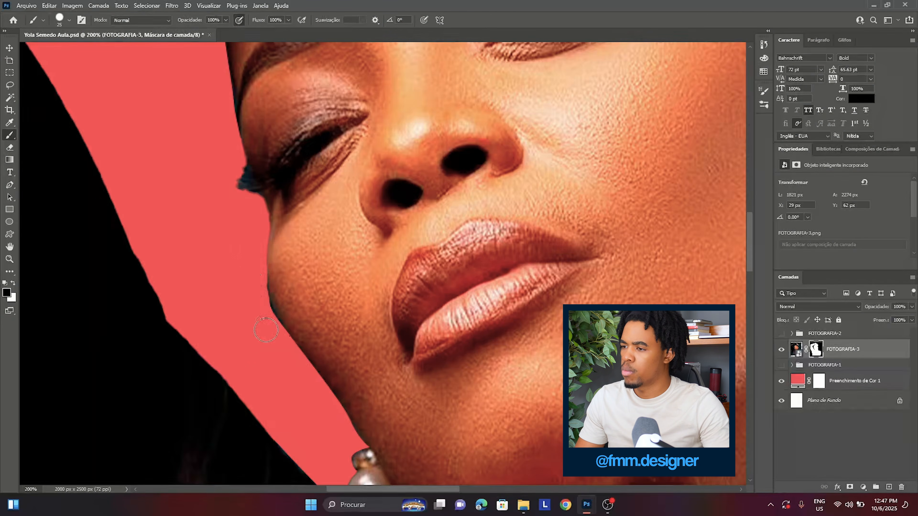
scroll(265, 331, "down", 3)
key("p")
left_click(267, 203)
left_click_drag(282, 250, 296, 270)
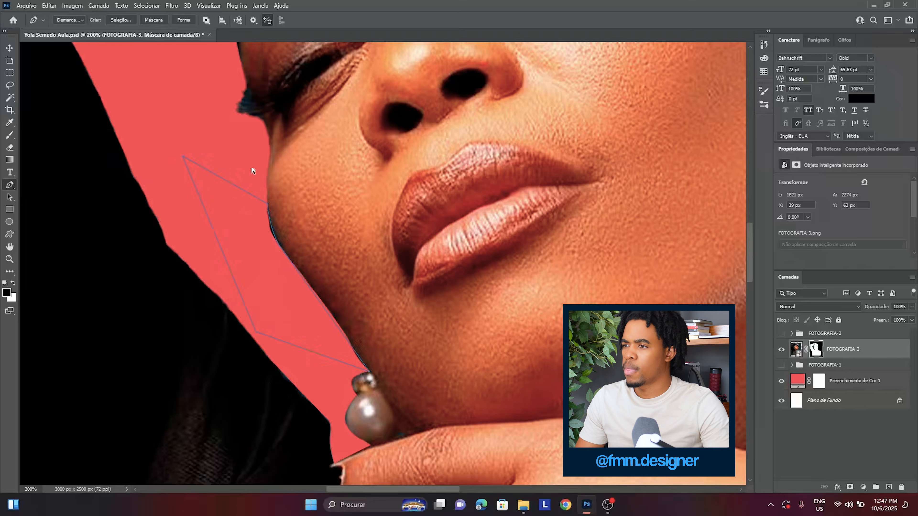
- Load the jaw path as a selection, paint out the fringe along the jawline in black and deselect
key("ctrl+Return")
key("b")
left_click_drag(268, 208, 379, 381)
key("ctrl+d")
key("ctrl+minus")
key("ctrl+minus")
key("ctrl+minus")
- Target the FOTOGRAFIA-3 mask and outline the leftover dark background beside the neck below the earring with a Pen path
left_click(817, 349)
left_click_drag(321, 489, 394, 489)
key("ctrl+plus")
key("ctrl+plus")
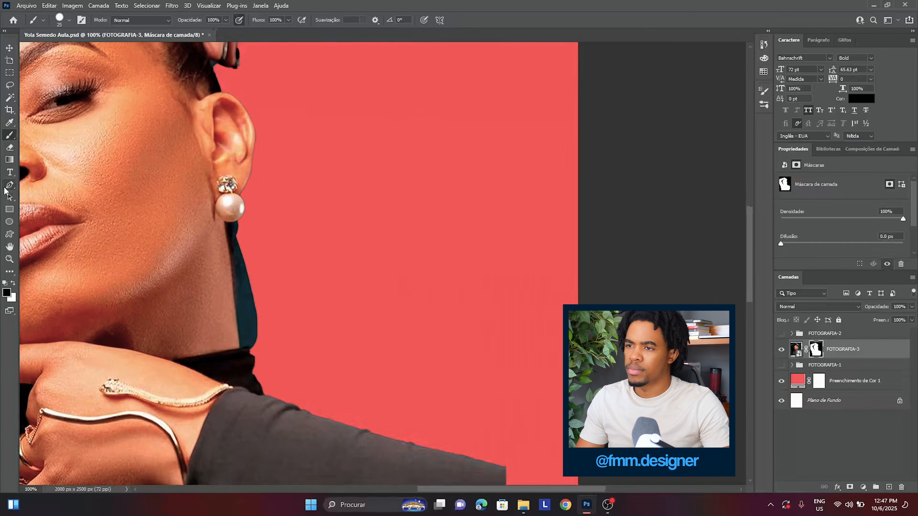
left_click(7, 186)
left_click(310, 291)
left_click(281, 207)
scroll(305, 194, "up", 8)
key("ctrl+plus")
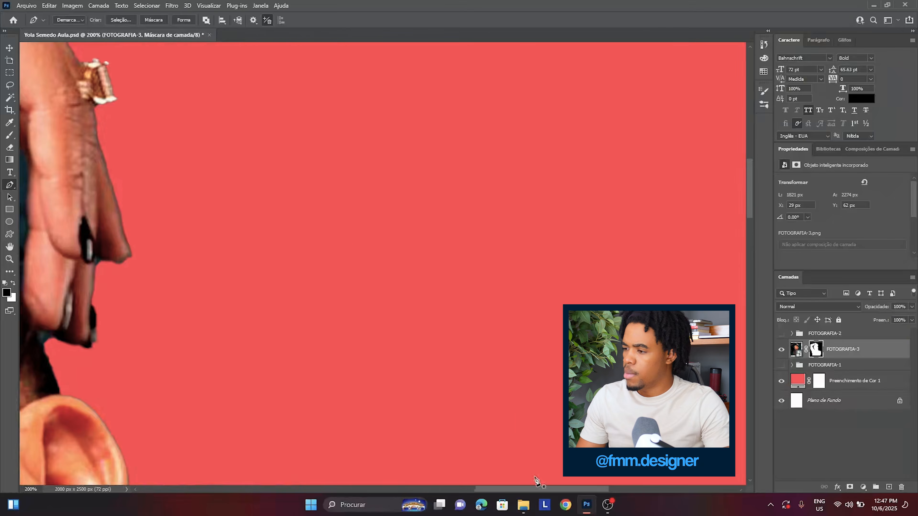
- Trace a Pen path from below the ring around the raised hand's fingertips to the hair above the ear
left_click_drag(537, 488, 487, 489)
left_click(381, 115)
left_click(363, 138)
left_click_drag(375, 186, 377, 191)
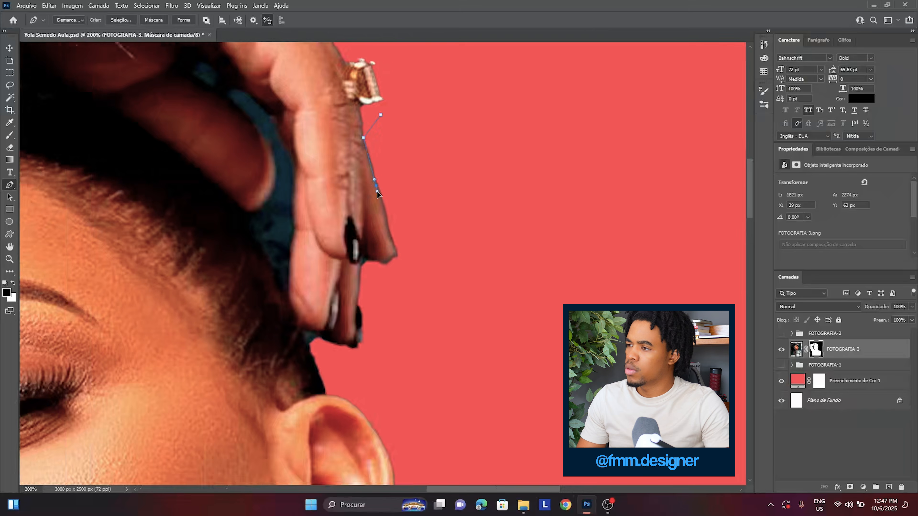
left_click(334, 337)
left_click(322, 332)
left_click(313, 329)
left_click(301, 331)
left_click(318, 368)
- Outline the dark gap between the raised hand's fingers and the hair with a closed Pen path
scroll(239, 102, "up", 3)
left_click(190, 162)
left_click_drag(241, 200, 249, 212)
left_click_drag(274, 258, 276, 268)
left_click_drag(259, 298, 253, 307)
left_click(249, 304)
left_click(262, 348)
left_click(288, 393)
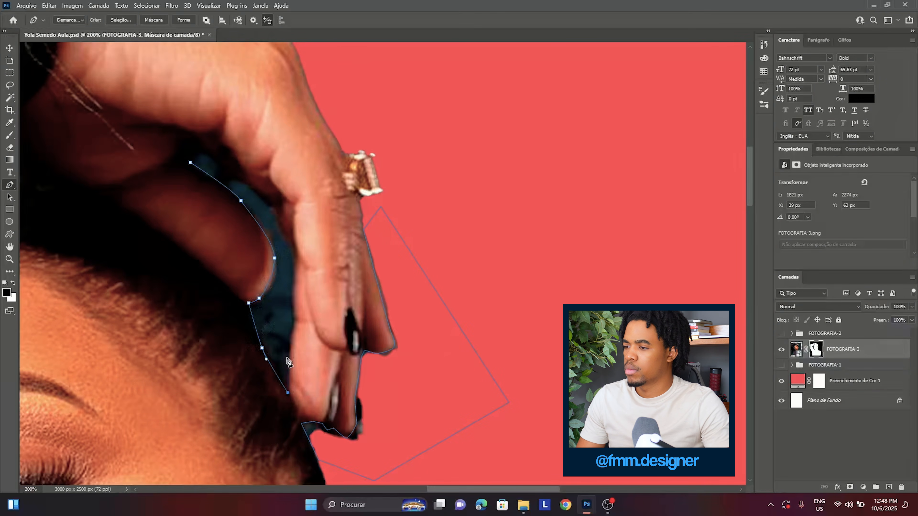
left_click(190, 162)
- Convert the paths into a selection and paint out the leftover background beside the neck and around the fingers in black
key("ctrl+minus")
key("ctrl+minus")
left_click(122, 20)
key("Return")
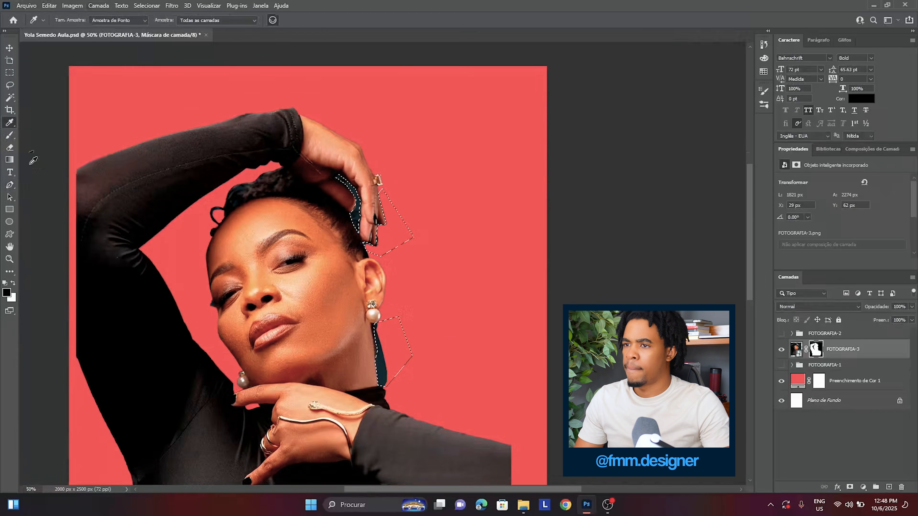
left_click(10, 136)
right_click(349, 203)
left_click_drag(376, 197, 400, 245)
key("ctrl+minus")
key("ctrl+minus")
key("ctrl+minus")
key("ctrl+minus")
key("ctrl+plus")
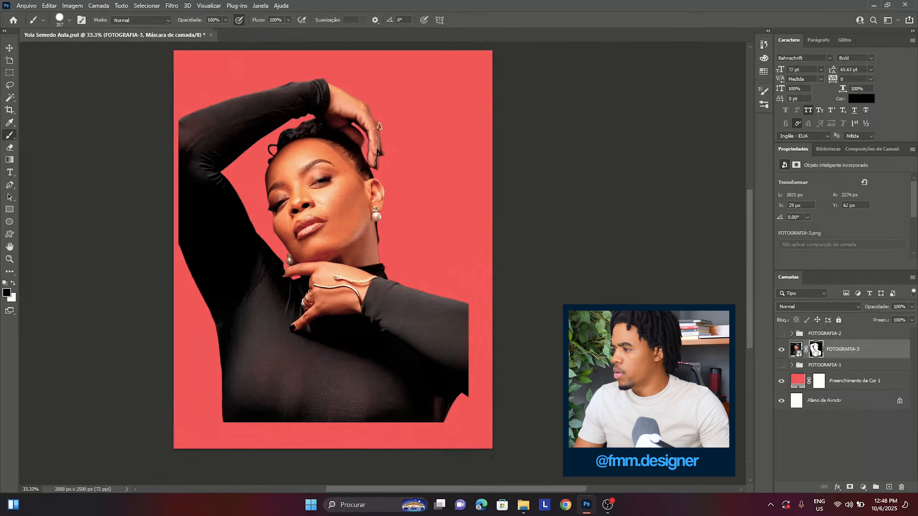
- Load the FOTOGRAFIA-3 layer mask as a selection and contract it
left_click(817, 351, "ctrl")
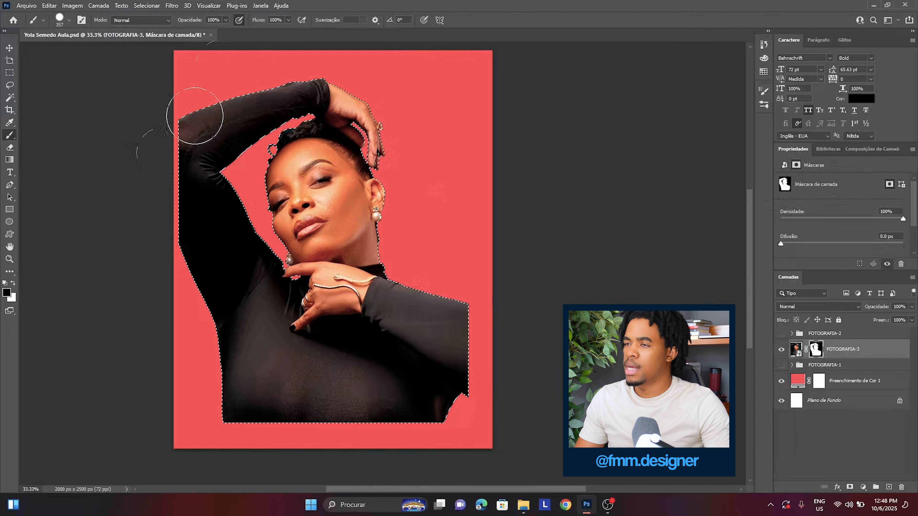
left_click(146, 5)
mouse_move(224, 150)
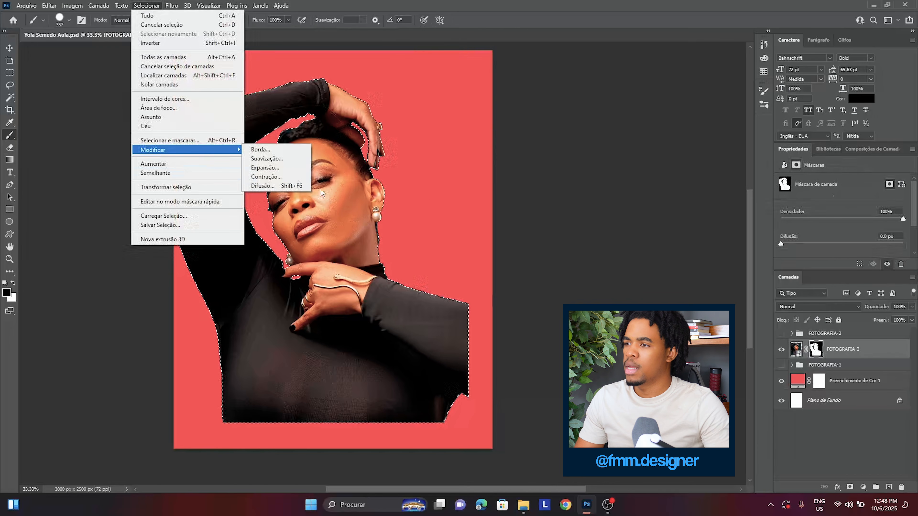
left_click(282, 177)
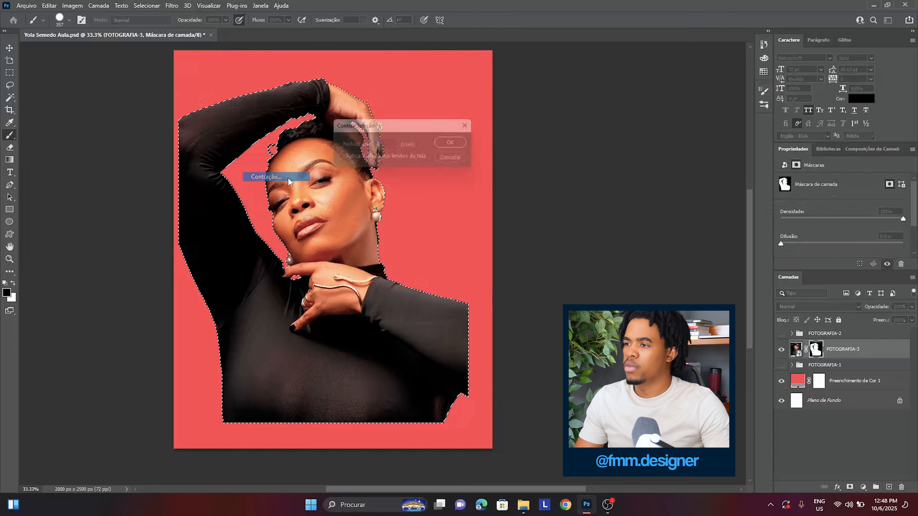
left_click(457, 144)
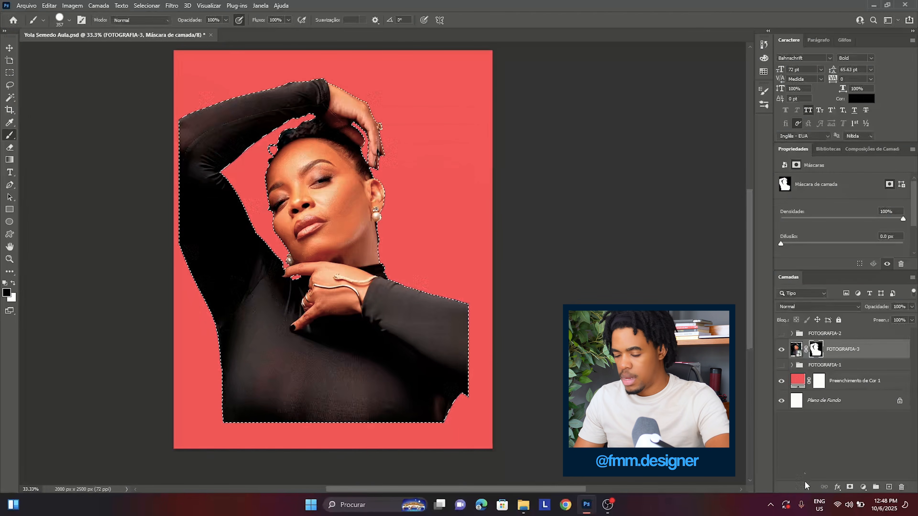
- Group the FOTOGRAFIA-3 layer and add a group mask from the contracted selection
key("ctrl+g")
left_click(850, 487)
key("d")
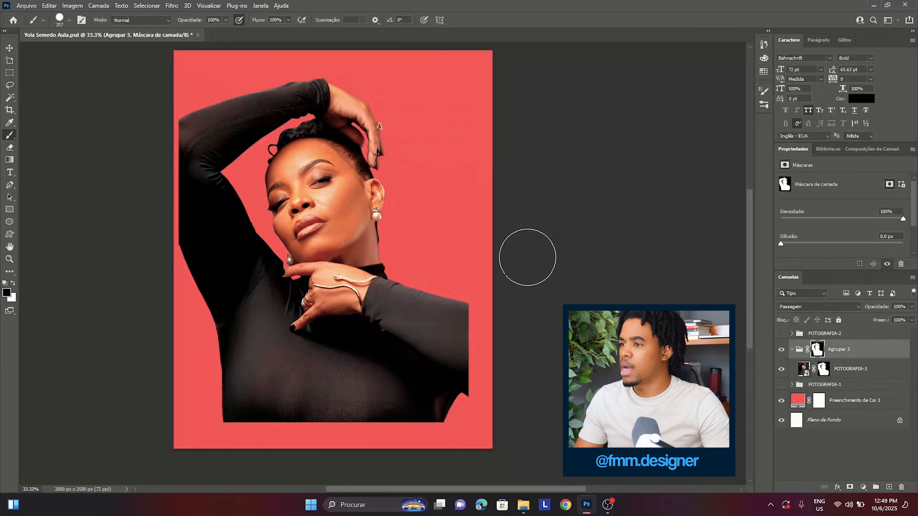
- Feather the new group's mask by 1.9 px to soften the cutout edges
key("ctrl+plus")
key("ctrl+plus")
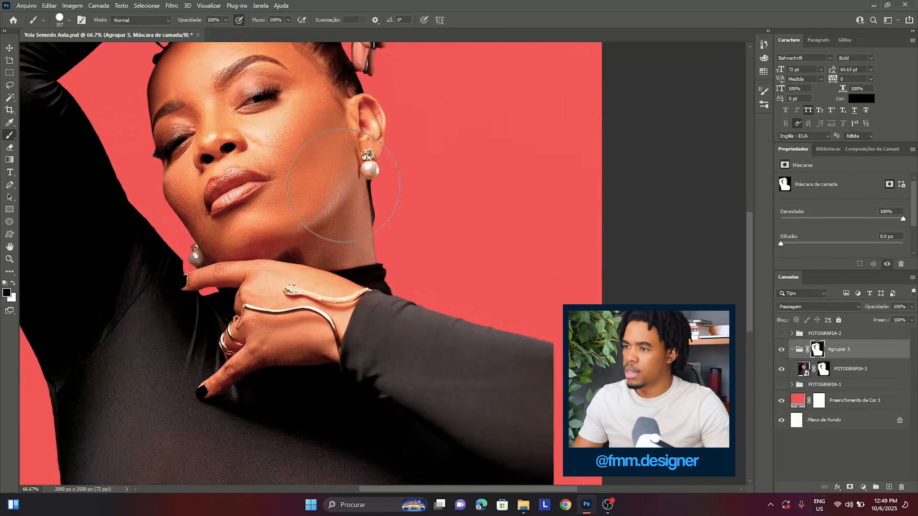
left_click_drag(781, 244, 793, 244)
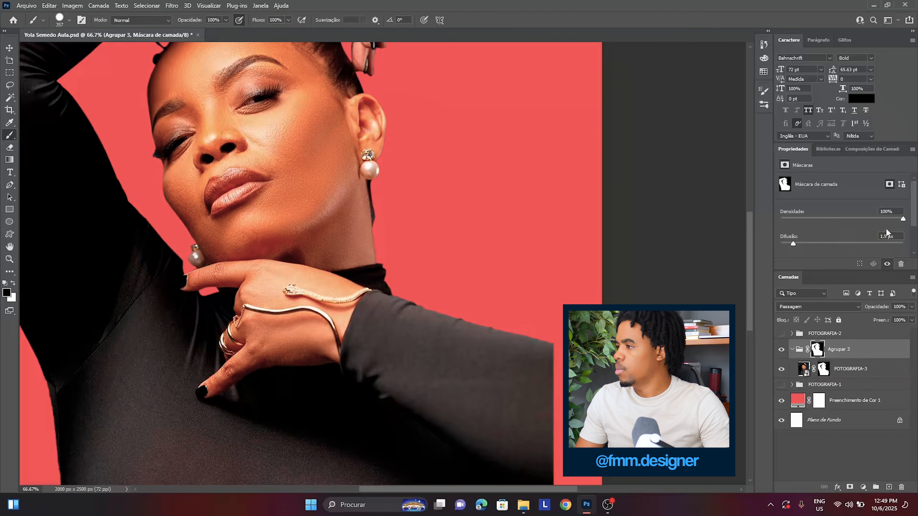
key("ctrl+minus")
key("ctrl+minus")
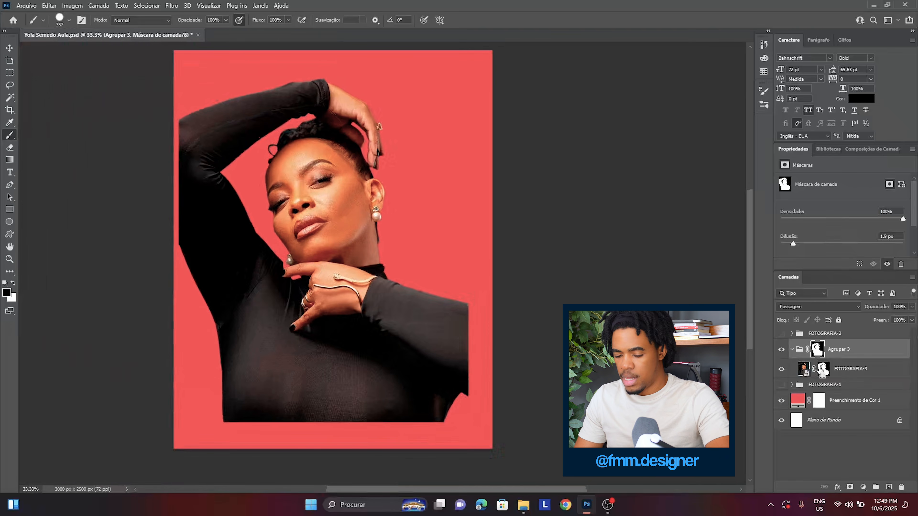
- Nest the masked group inside another group named FOTOGRAFIA-3 and collapse it
key("ctrl+g")
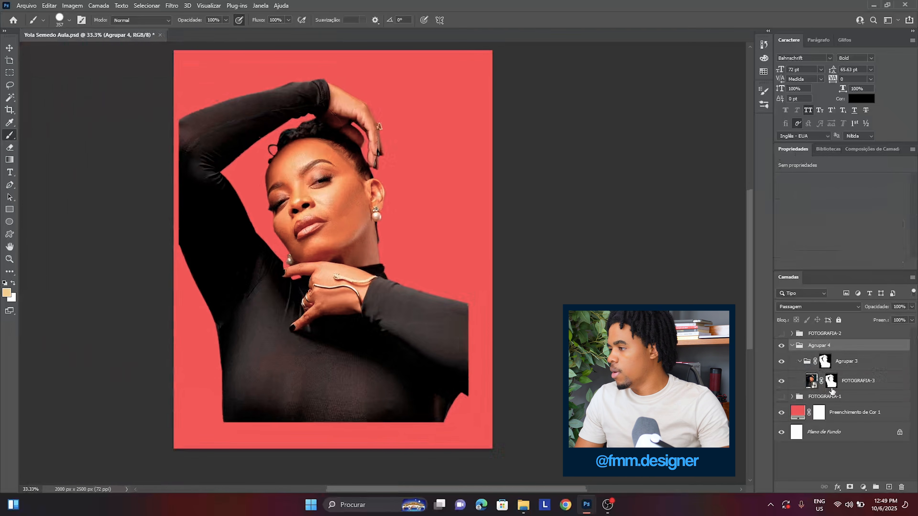
double_click(866, 381)
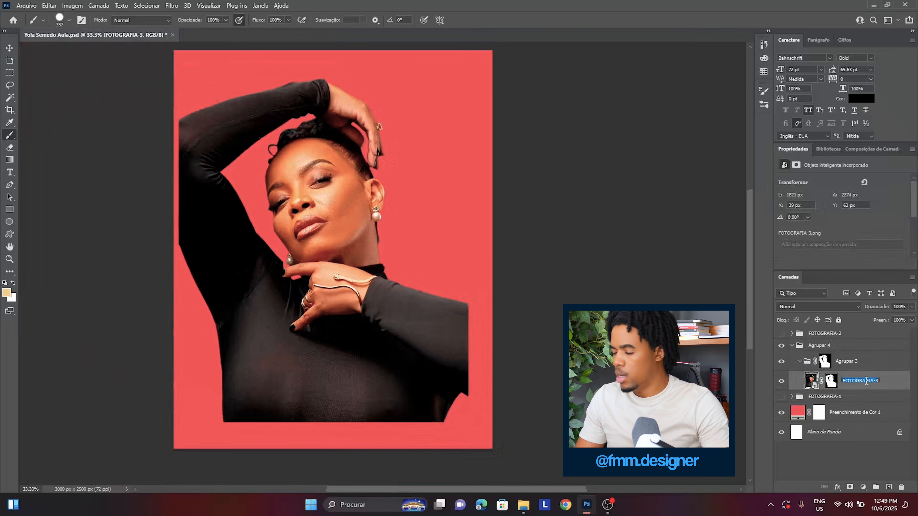
left_click(820, 344)
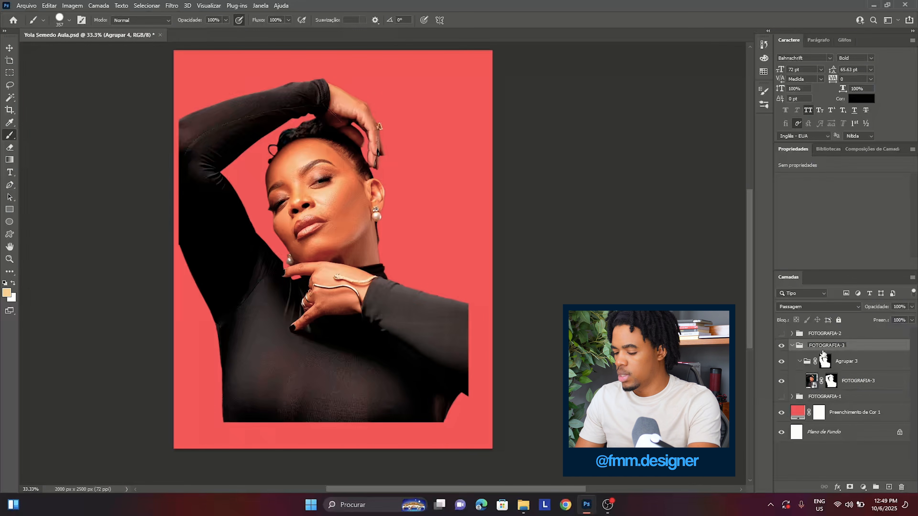
key("Return")
left_click(793, 346)
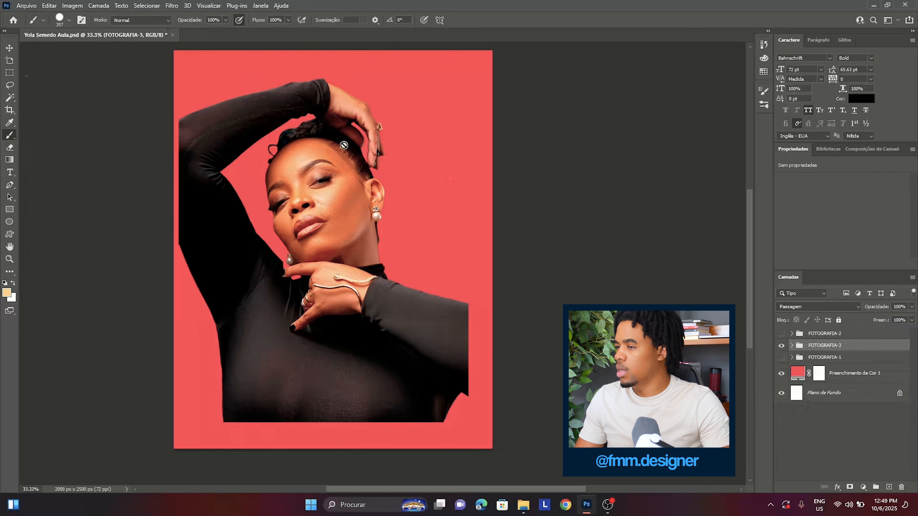
- Switch to the Move tool and save the document
left_click(10, 47)
key("ctrl+minus")
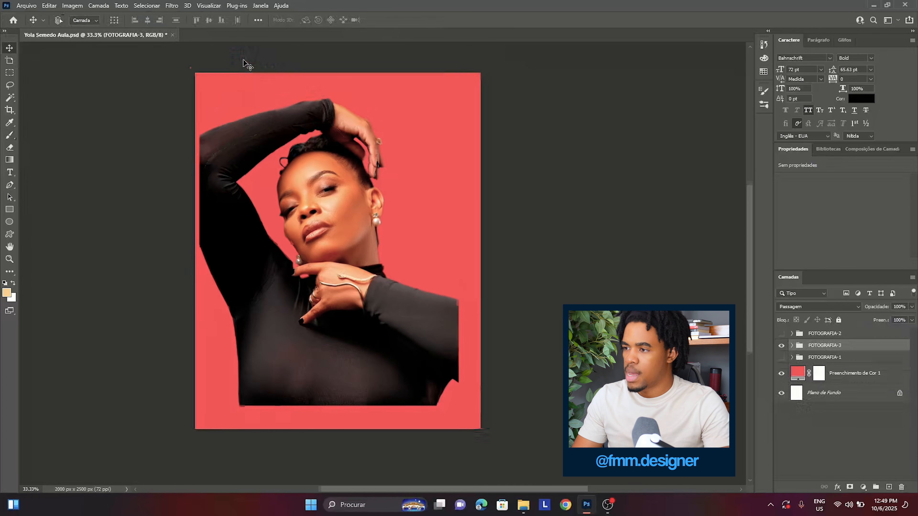
key("ctrl+s")
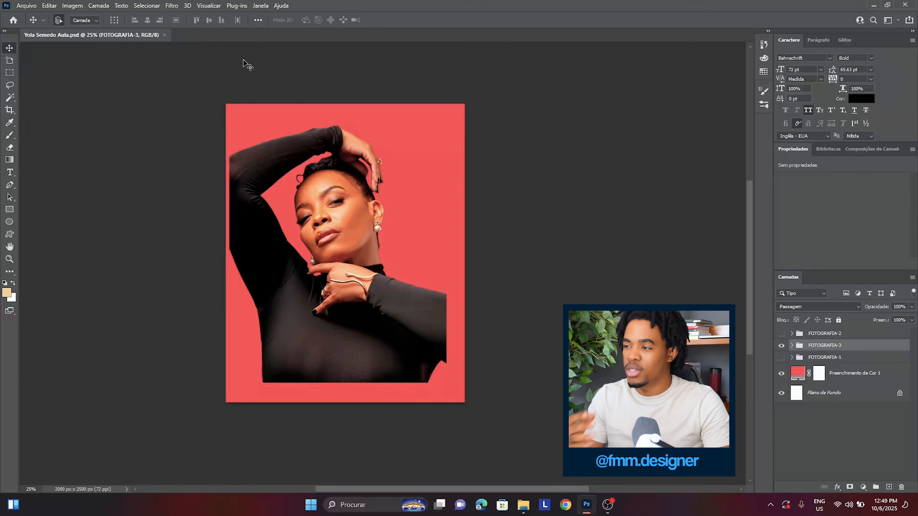
- Toggle the visibility of the FOTOGRAFIA-2 and FOTOGRAFIA-3 groups to check the cutouts
left_click(808, 342)
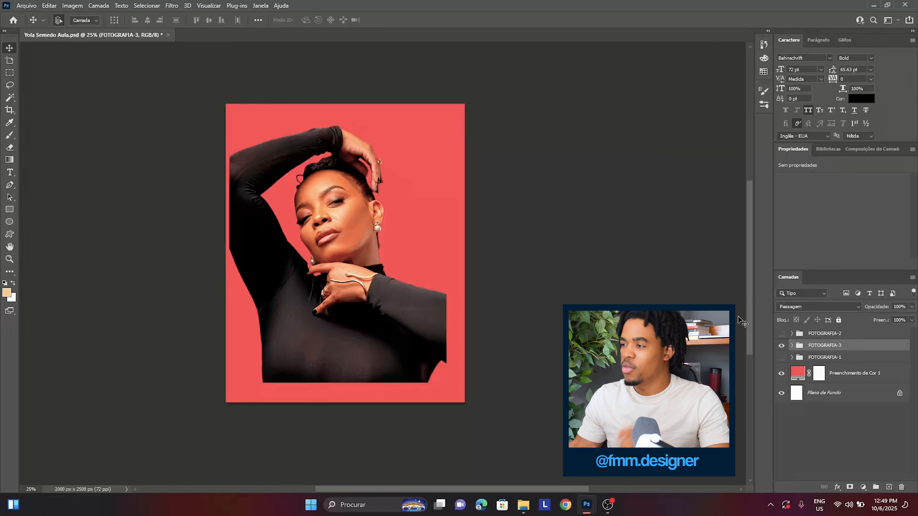
left_click(781, 334)
left_click(782, 334)
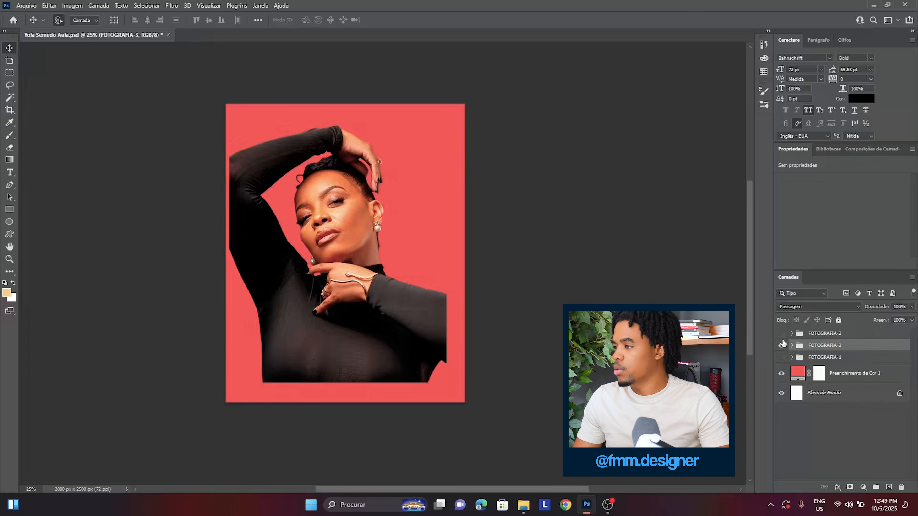
left_click(781, 346)
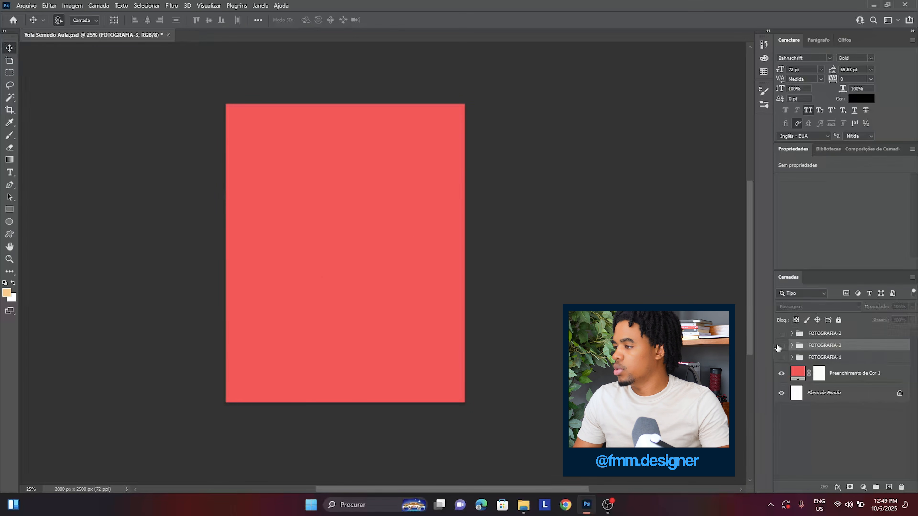
left_click(782, 346)
- Scale down the FOTOGRAFIA-3 cutout with Free Transform and place it in the canvas's upper-left area
key("ctrl+t")
left_click_drag(307, 280, 298, 254)
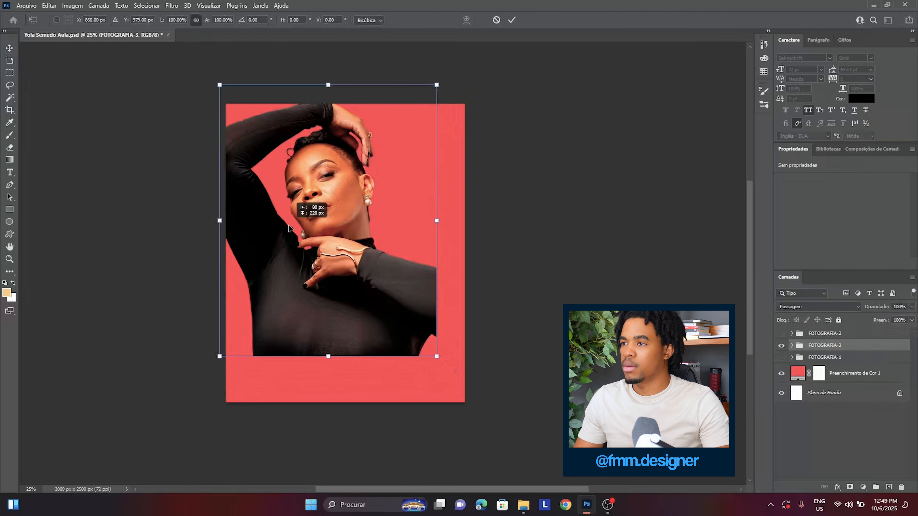
left_click_drag(439, 84, 399, 131)
left_click_drag(364, 185, 370, 156)
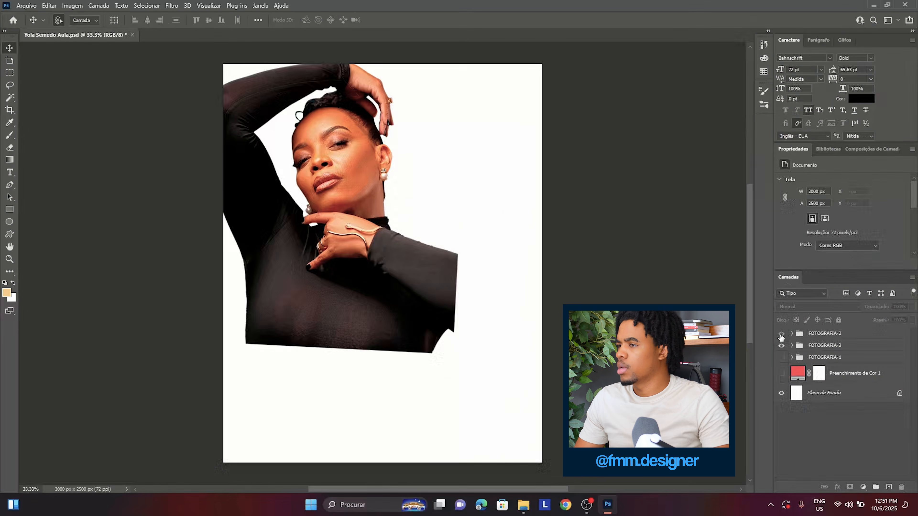
- Show the FOTOGRAFIA-2 group and move its cutout slightly upward with Free Transform
left_click(781, 333)
left_click(847, 332)
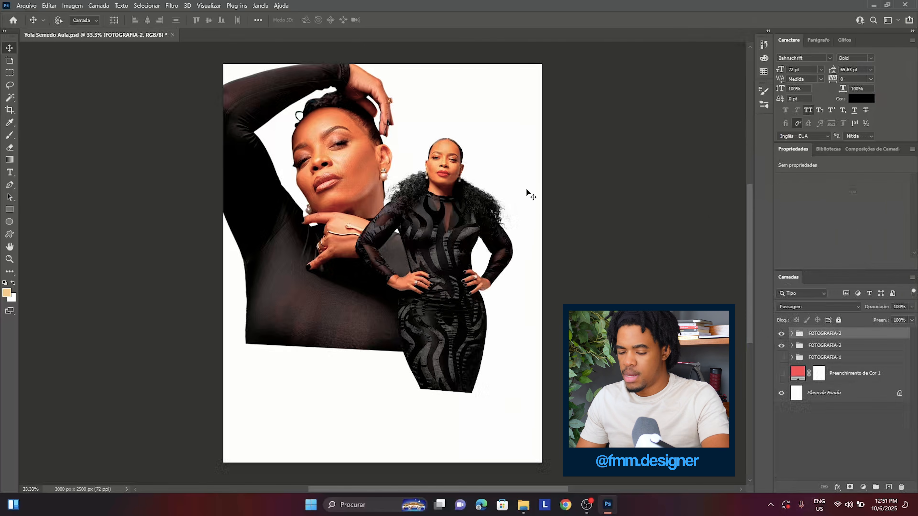
key("ctrl+t")
mouse_move(475, 250)
left_mouse_down()
mouse_move(464, 249)
mouse_move(474, 244)
left_mouse_up()
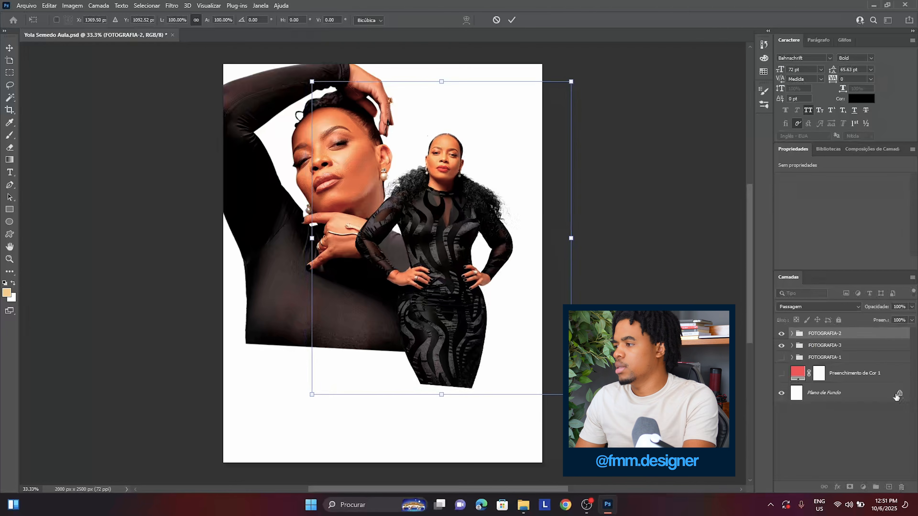
key("Return")
- Show the FOTOGRAFIA-1 group and move it to the top of the layer stack
left_click(782, 358)
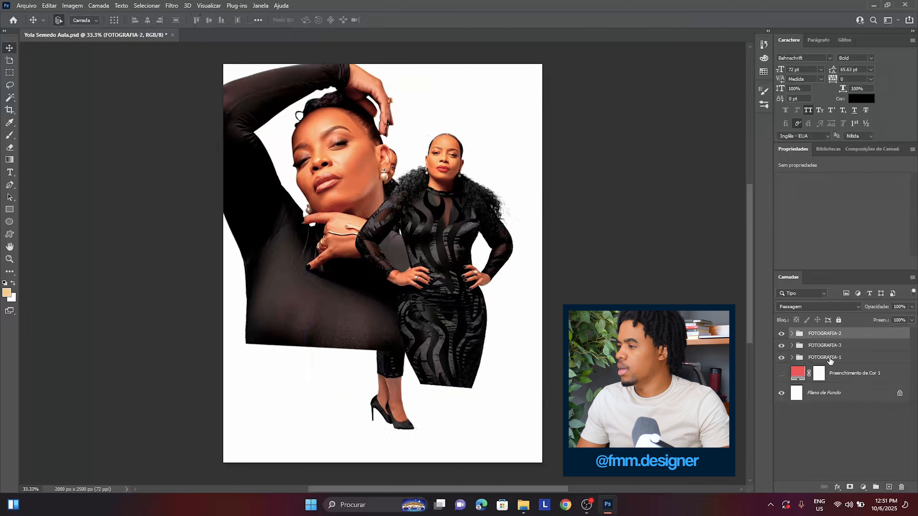
left_click(829, 358)
left_click_drag(823, 361, 824, 327)
- Scale the FOTOGRAFIA-1 cutout down to about 87%, flip it horizontally and tilt it slightly with Free Transform
key("ctrl+t")
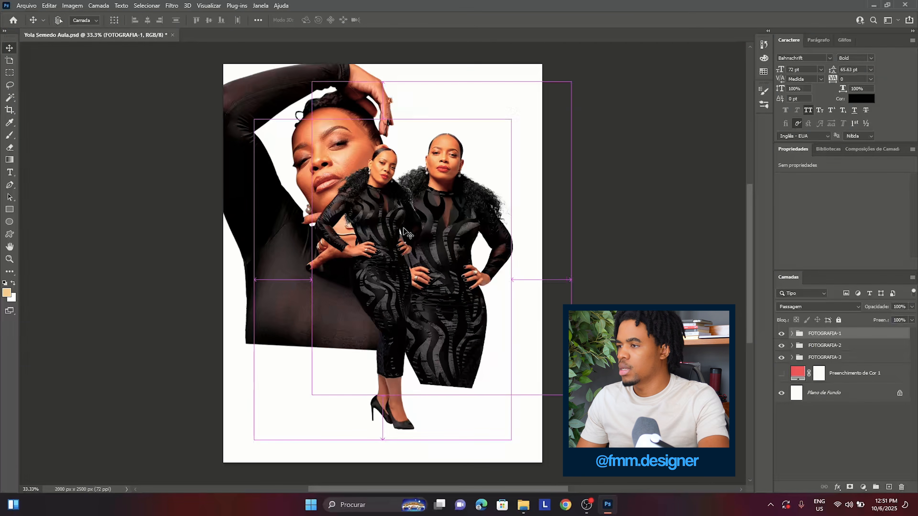
left_click_drag(379, 119, 390, 164)
right_click(356, 243)
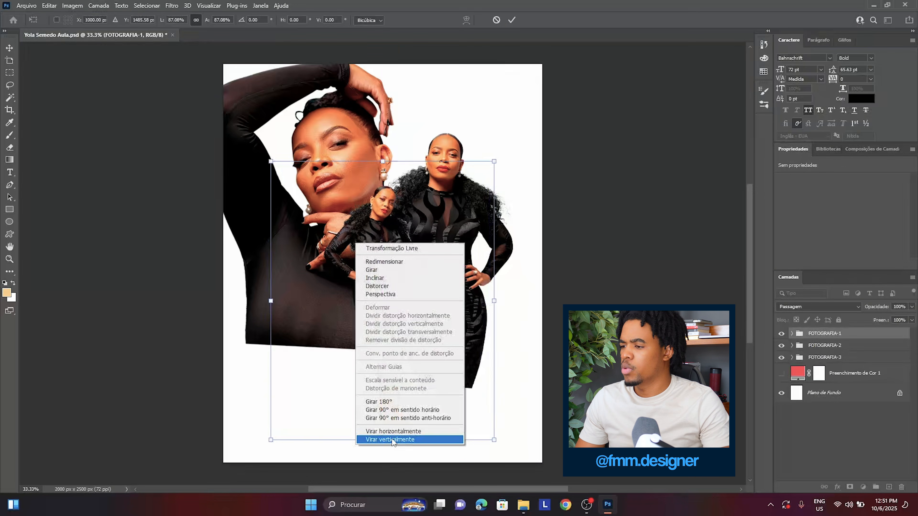
left_click(393, 431)
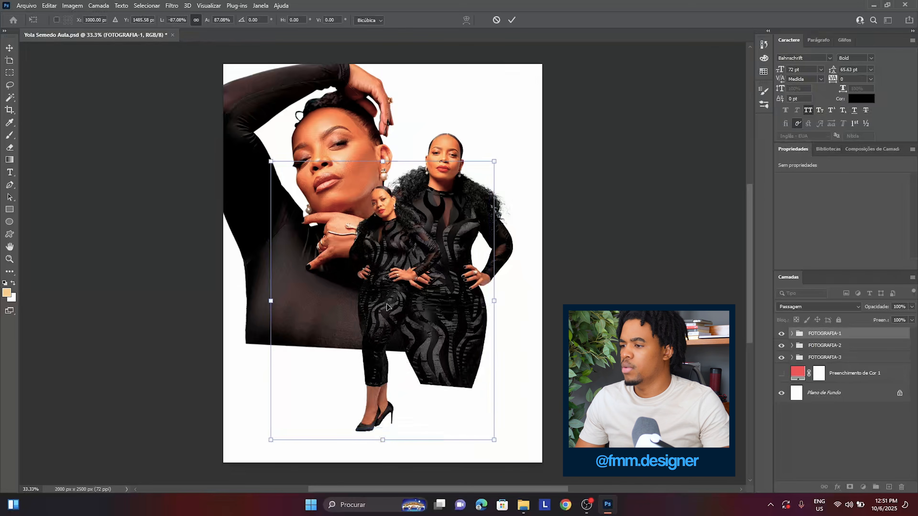
left_click_drag(386, 307, 384, 307)
left_click_drag(528, 275, 528, 271)
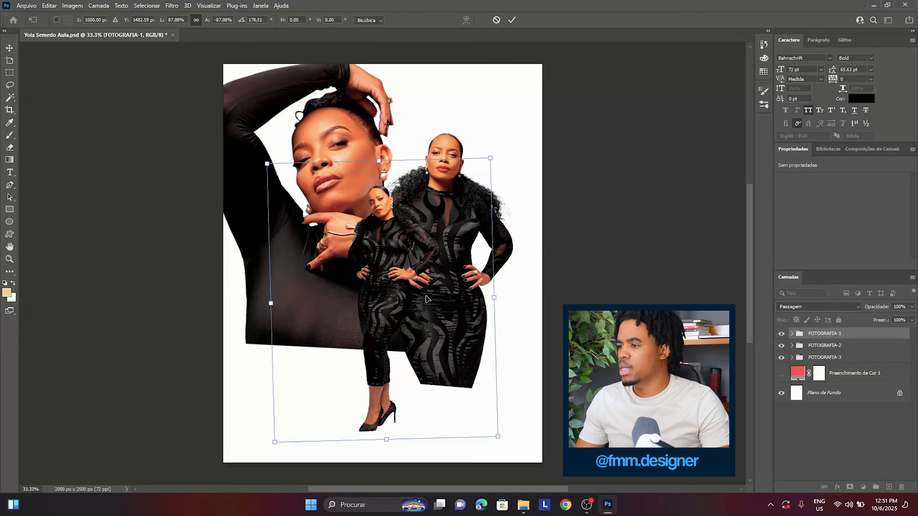
key("Return")
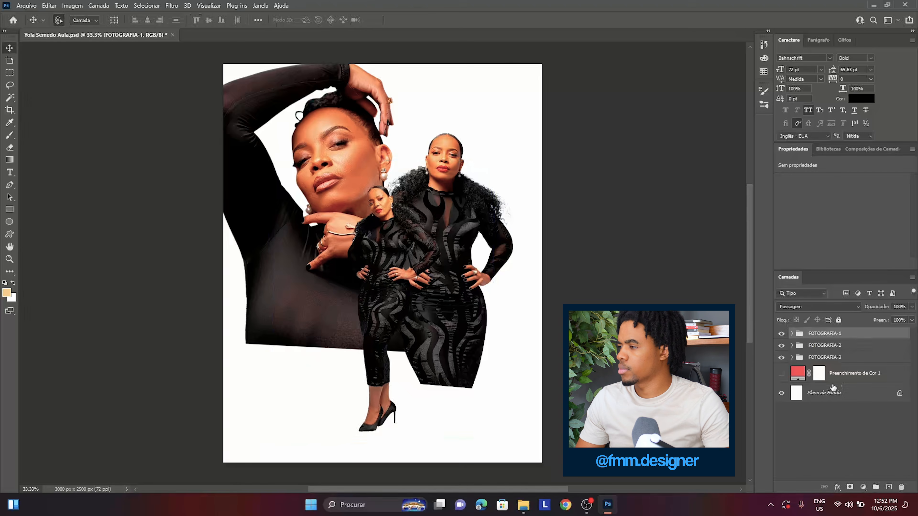
- Toggle the visibility of the red colour fill layer to compare the cutouts against the red and white backgrounds
left_click(781, 374)
left_click(782, 374)
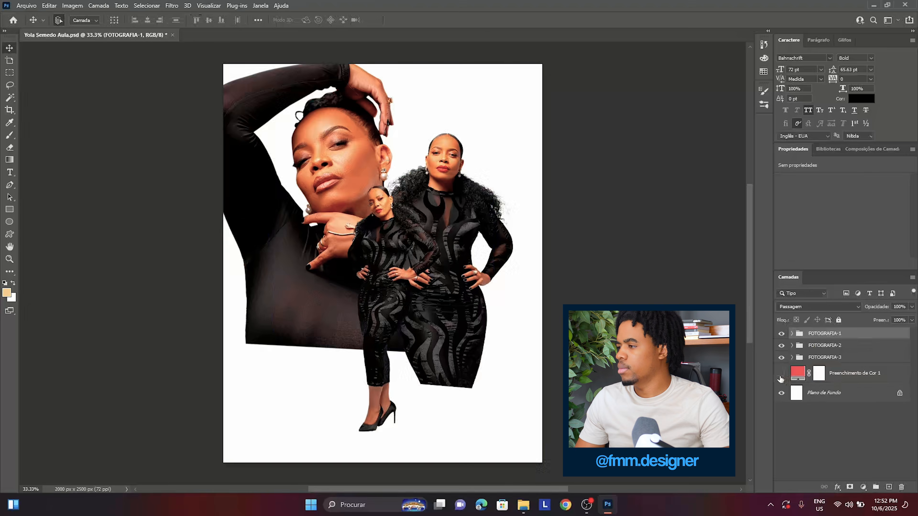
left_click(781, 374)
left_click(781, 374)
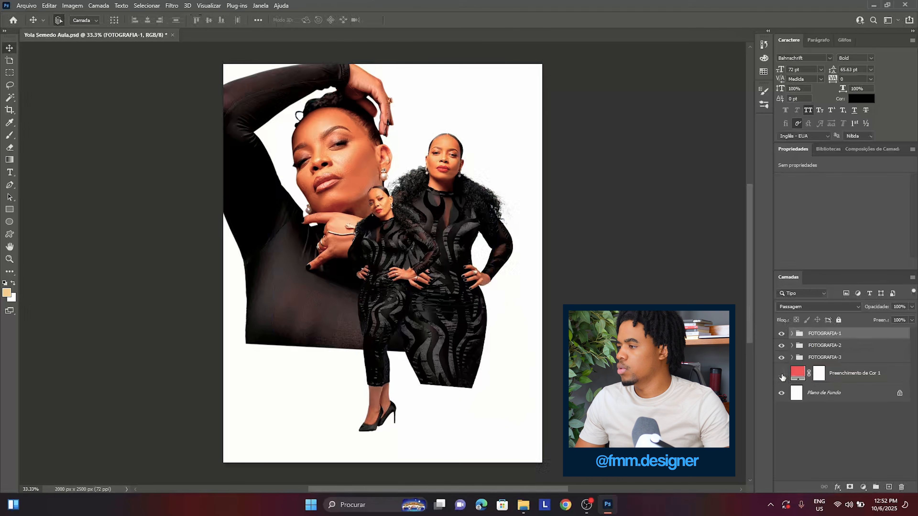
left_click(782, 374)
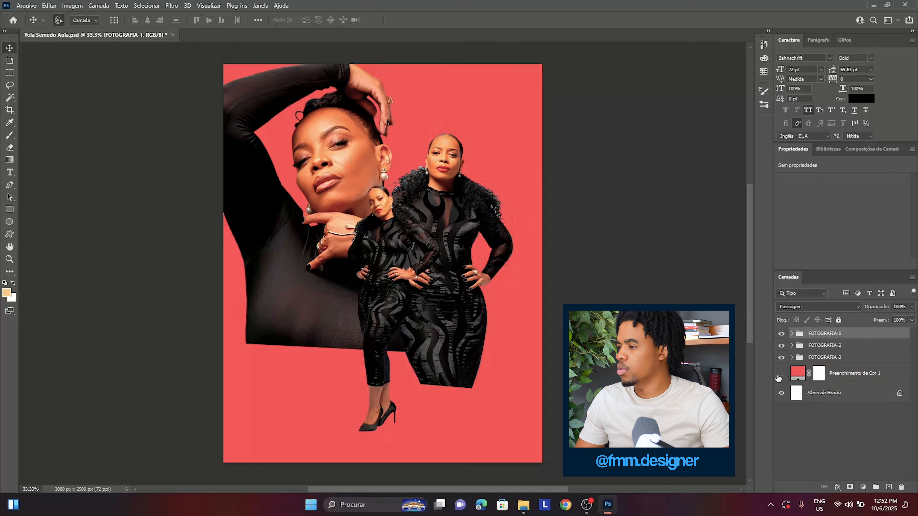
left_click(781, 374)
left_click(782, 374)
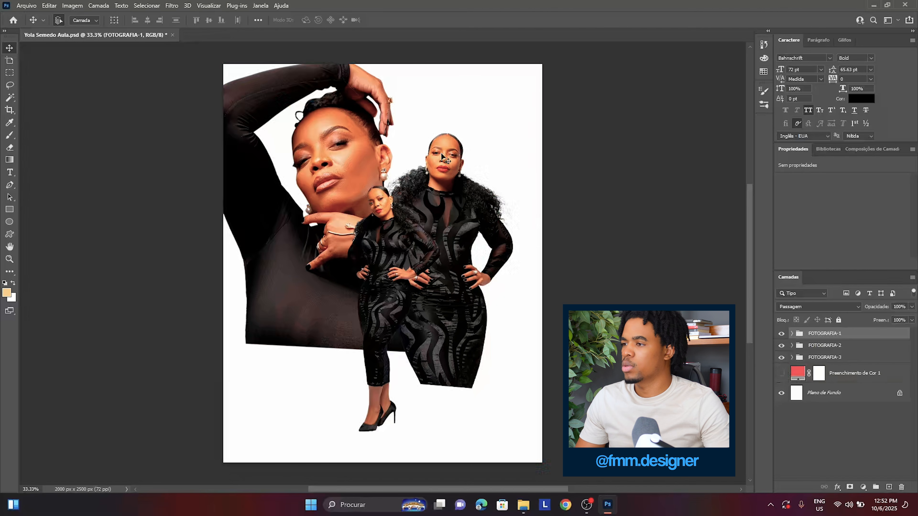
left_click(820, 345)
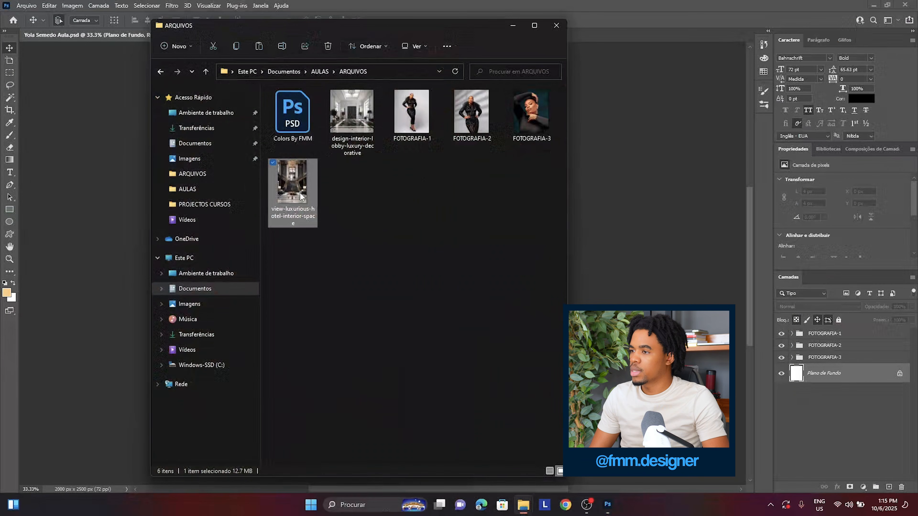
- Place the view-luxurious-hotel-interior-space image beneath the cutouts, scale it to about 66% to cover the canvas and fine-tune its position
left_click_drag(300, 195, 596, 249)
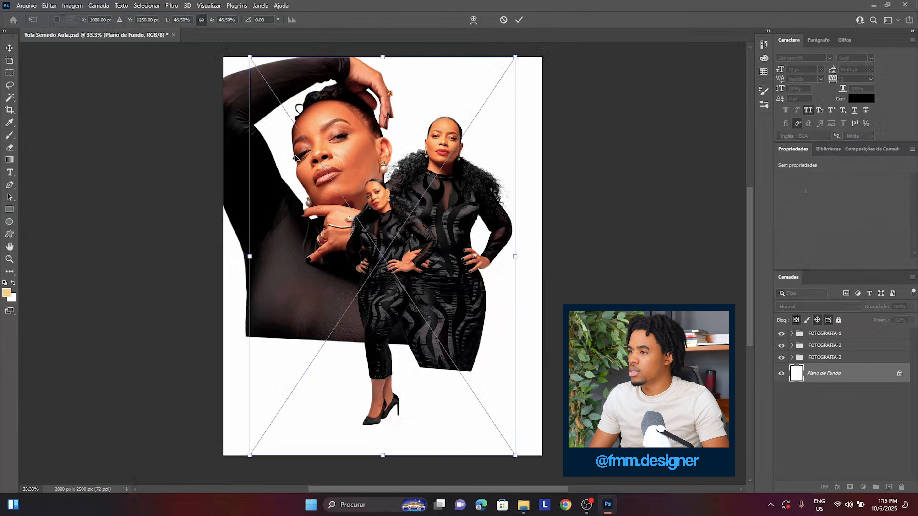
left_click_drag(249, 256, 178, 257)
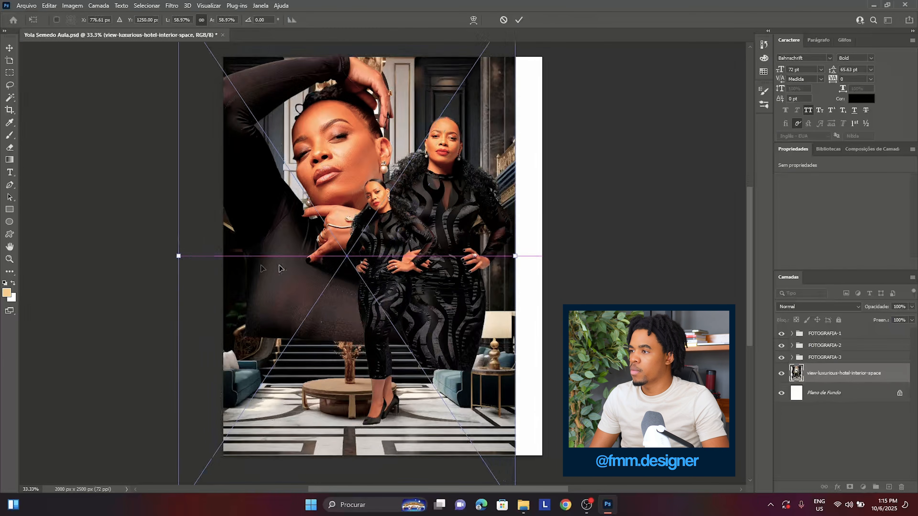
left_click_drag(281, 269, 311, 269)
left_click_drag(544, 256, 577, 257)
left_click_drag(451, 236, 466, 229)
left_click_drag(581, 247, 580, 247)
left_click_drag(476, 258, 481, 260)
key("Return")
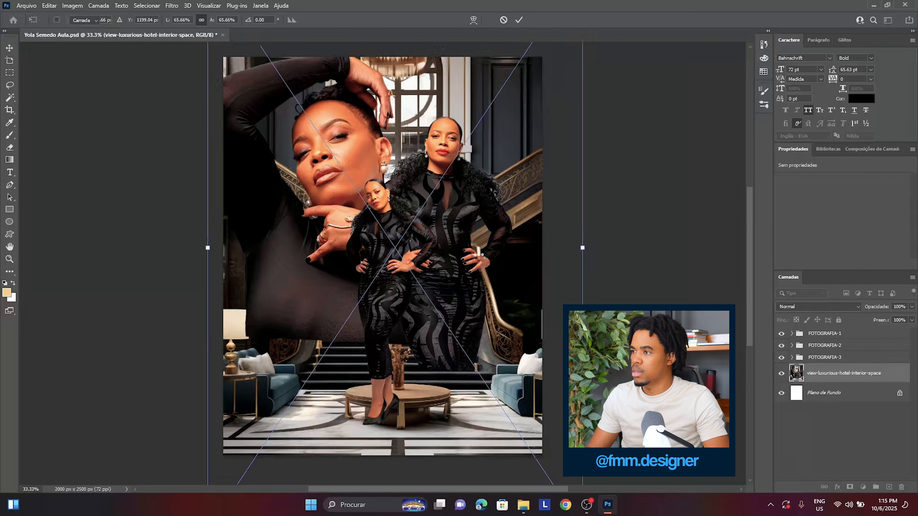
left_click_drag(532, 314, 531, 314)
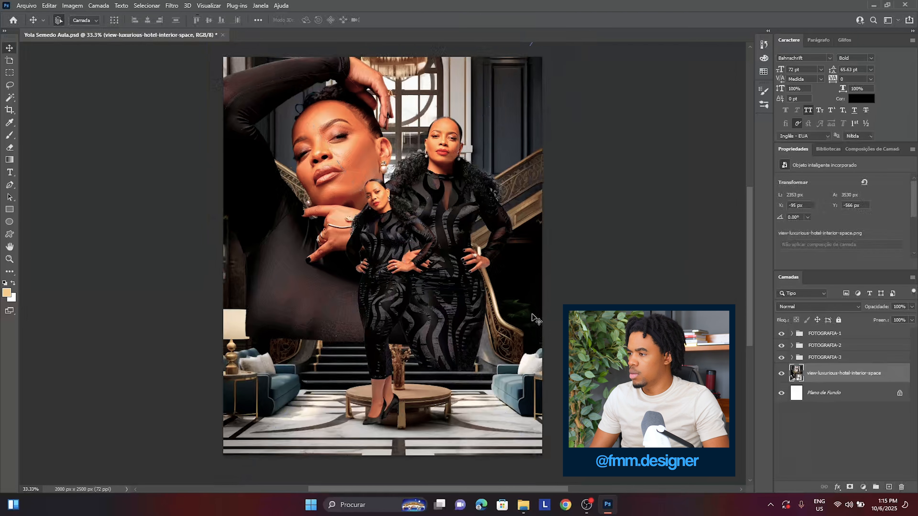
key("Right")
key("Right")
key("Right")
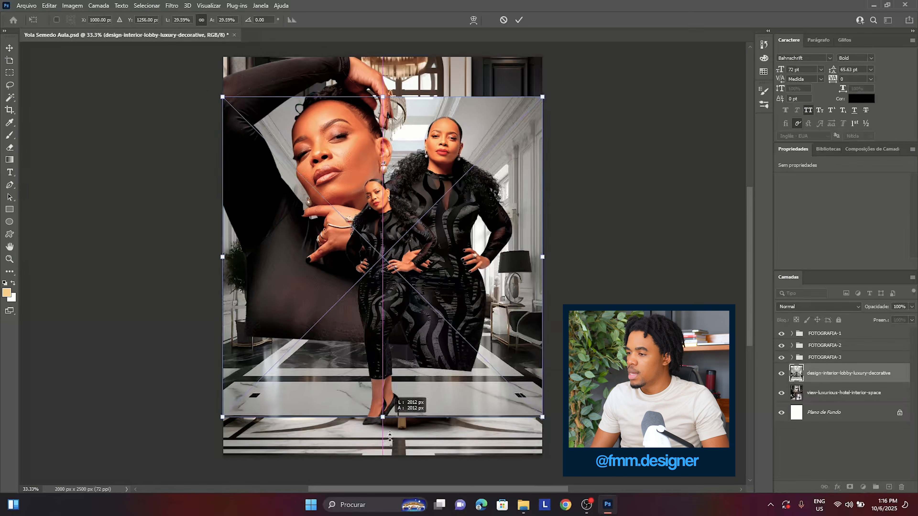
- Scale the design-interior-lobby-luxury-decorative image to about 37%, position its marble floor under the woman's feet and compare it with the hotel interior
left_click_drag(386, 434, 389, 470)
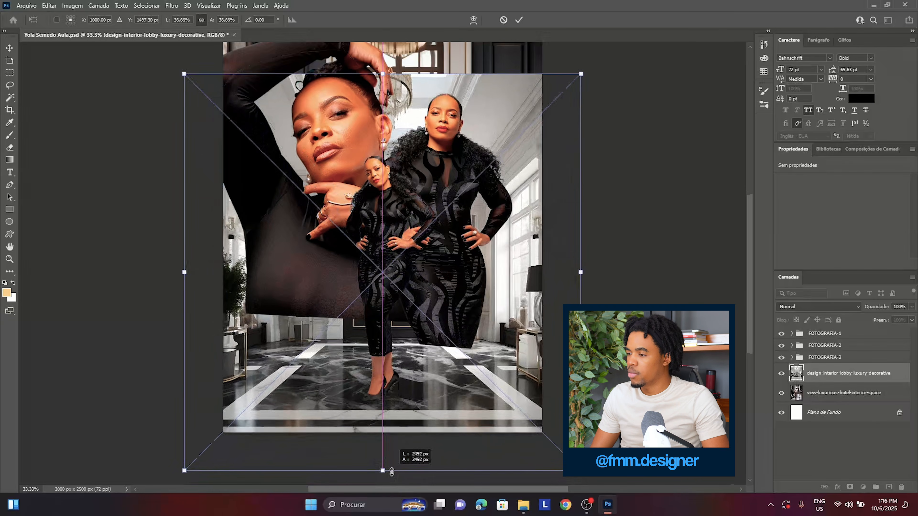
left_click_drag(419, 161, 421, 167)
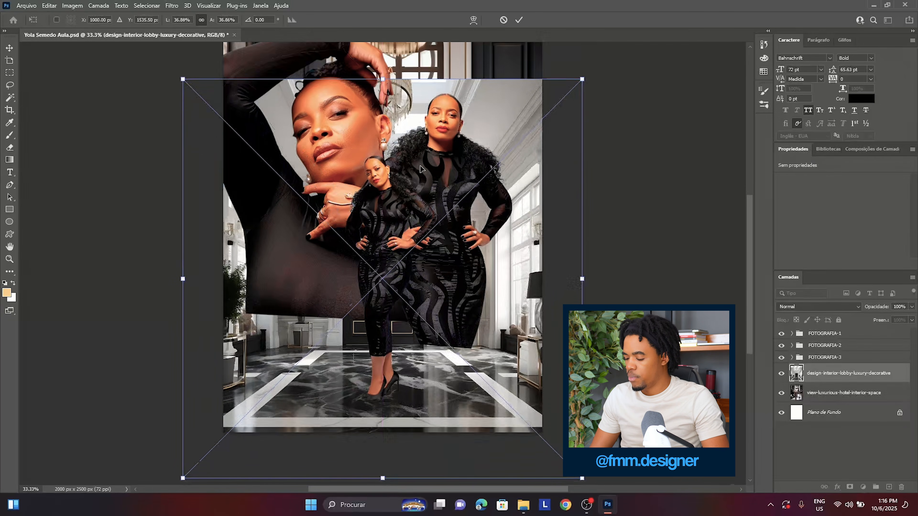
key("Return")
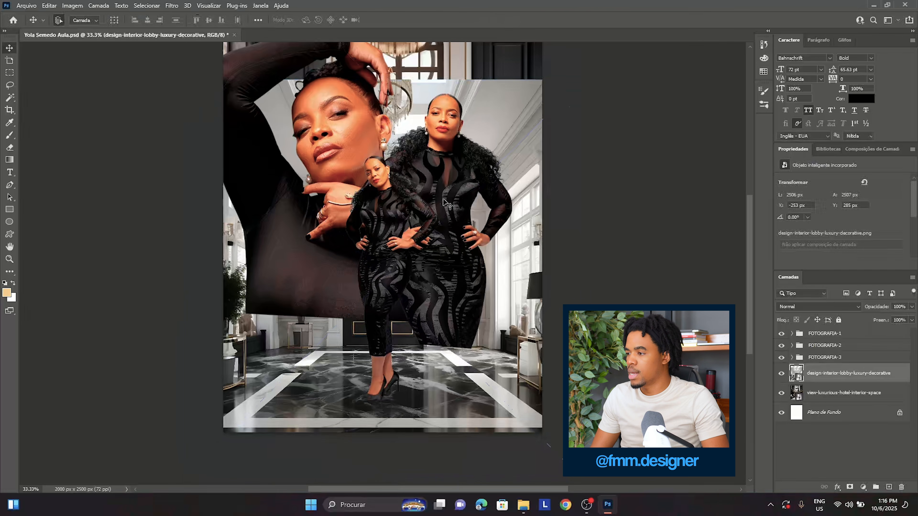
left_click(781, 374)
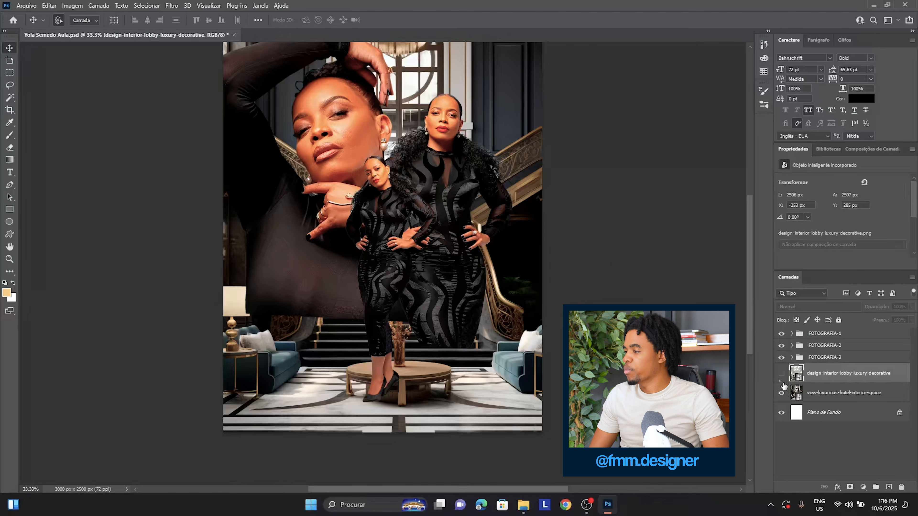
left_click(782, 373)
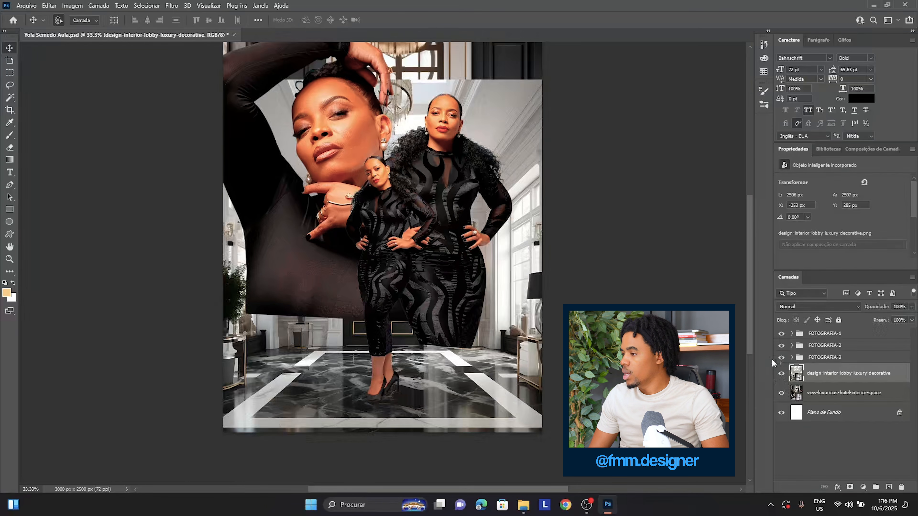
- Add a layer mask to the lobby image and choose the foreground-to-transparent gradient from the Basics presets
left_click(850, 488)
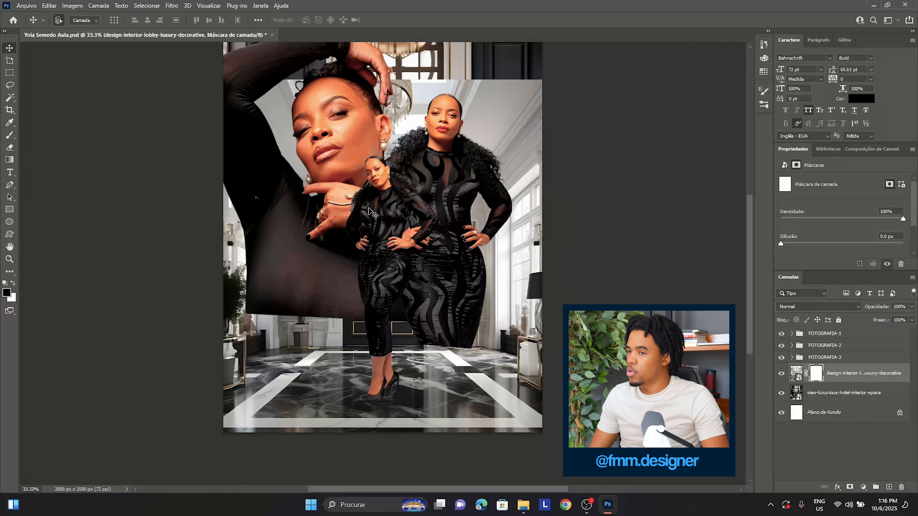
left_click(15, 160)
left_click(71, 20)
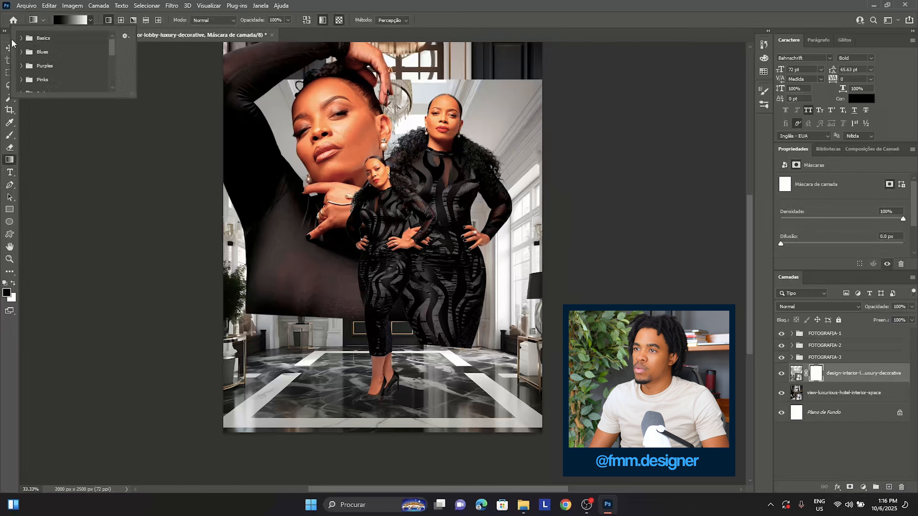
left_click(51, 53)
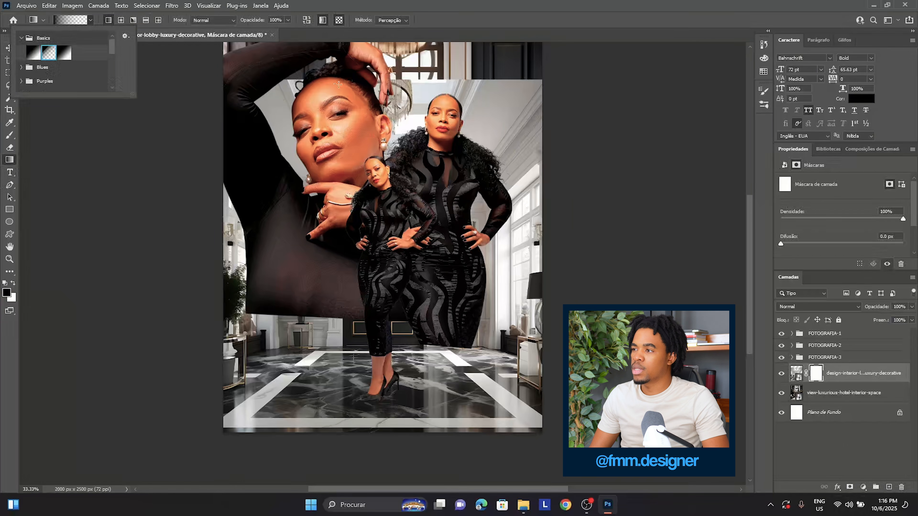
- Draw downward black gradients on the lobby mask to fade its upper part into the hotel interior, undoing the lowest one
mouse_move(396, 76)
left_mouse_down()
mouse_move(395, 166)
mouse_move(402, 99)
left_mouse_up()
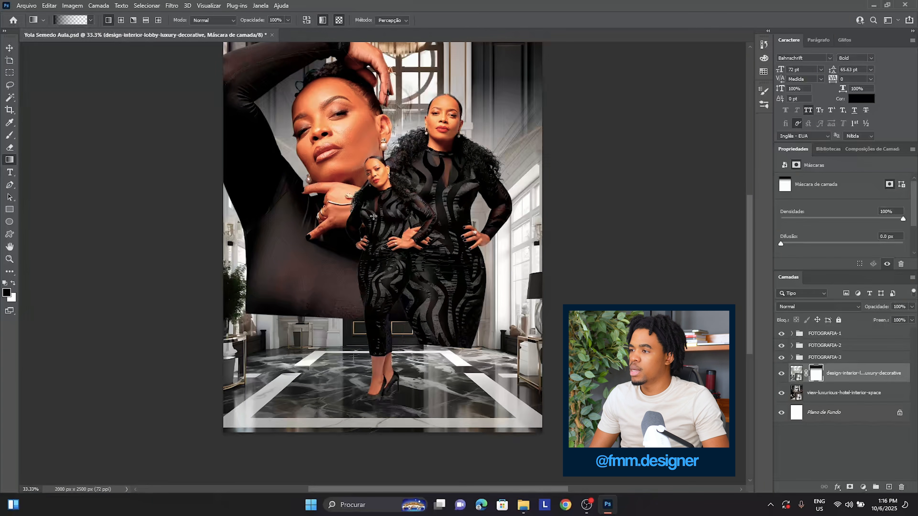
left_click_drag(380, 163, 395, 349)
left_click_drag(400, 177, 400, 356)
left_click_drag(419, 235, 420, 411)
key("super+z")
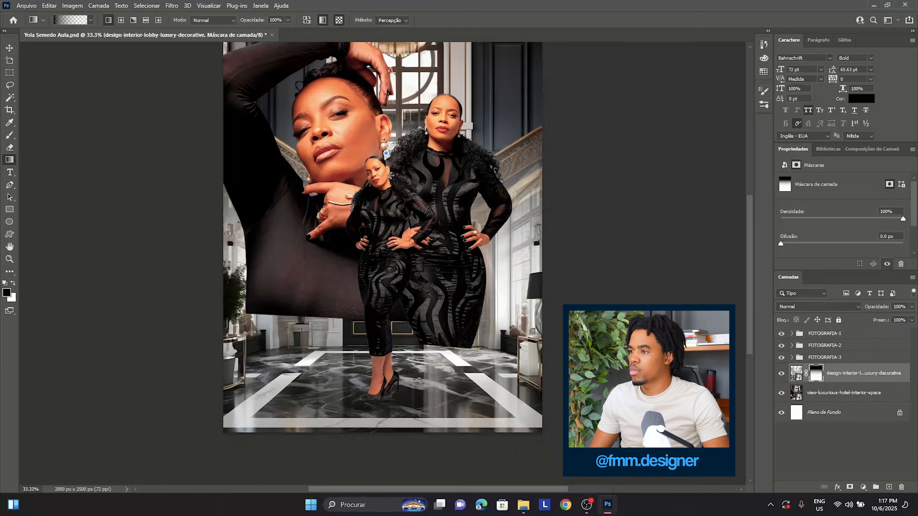
left_click_drag(386, 189, 402, 284)
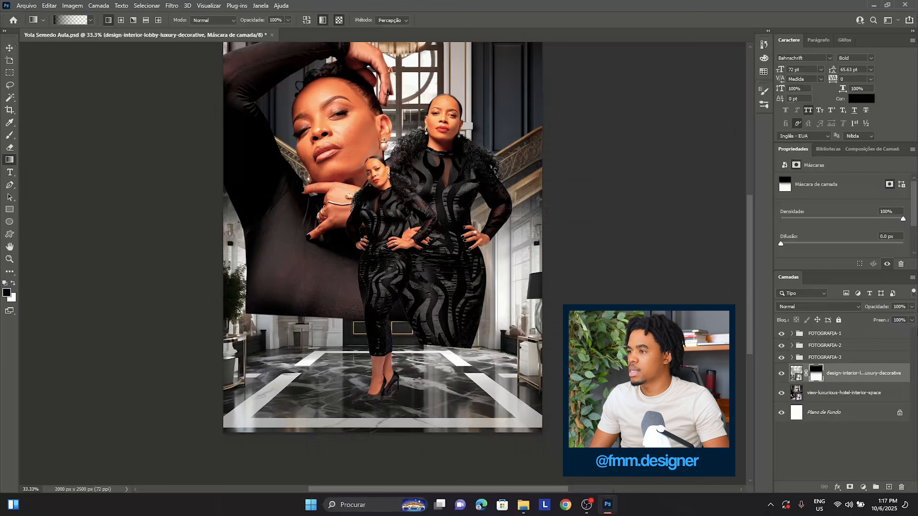
left_click(781, 373)
left_click(782, 374)
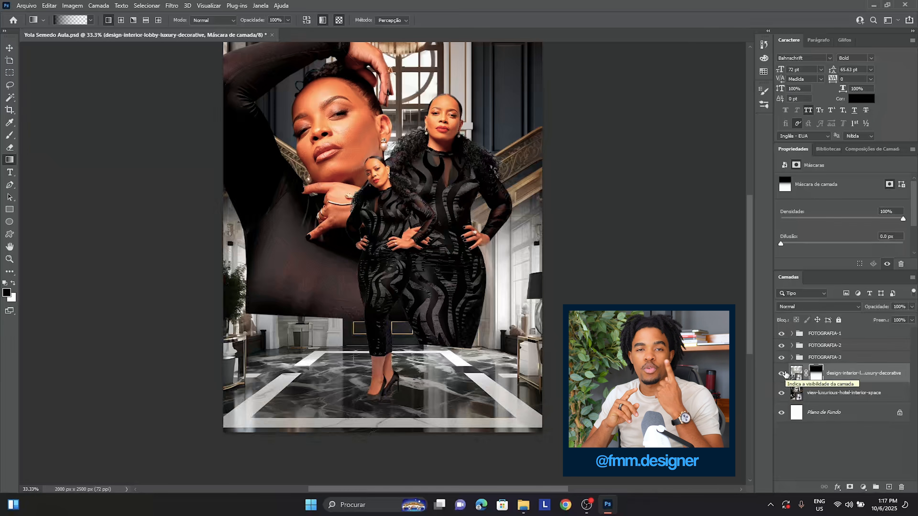
- Duplicate the lobby layer with the original hidden, and replace the copy's mask with an all-black one, with white as foreground colour
key("ctrl+j")
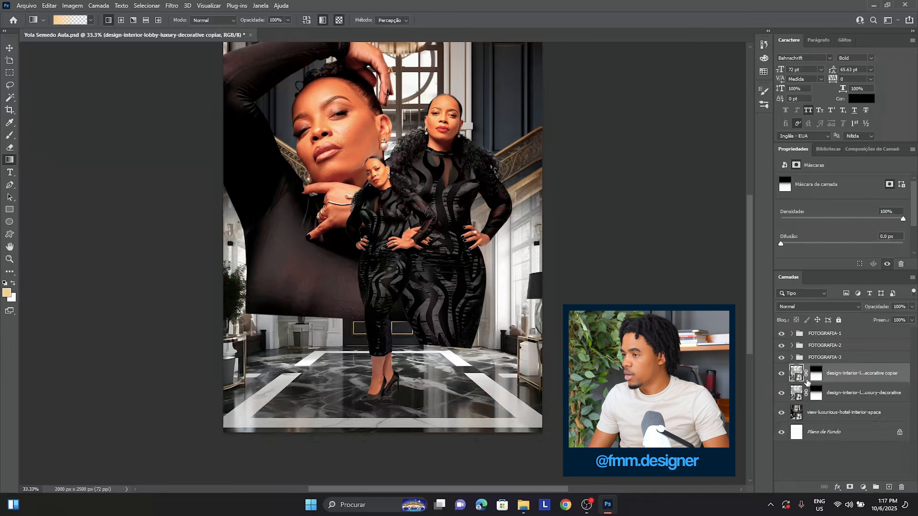
left_click(781, 392)
right_click(816, 373)
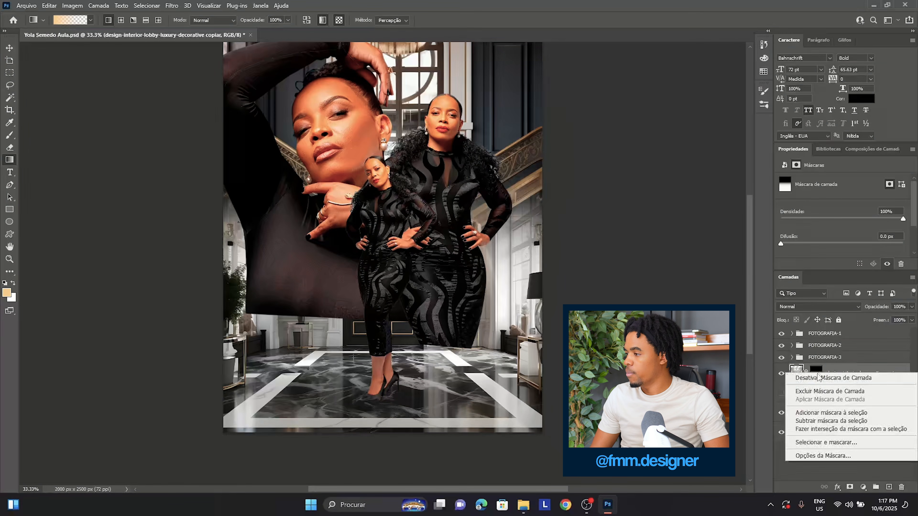
left_click(814, 393)
left_click(850, 487)
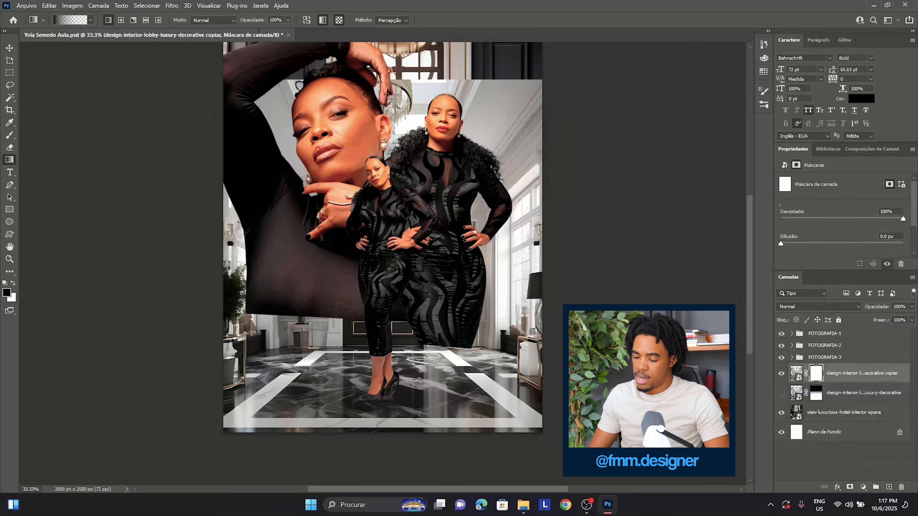
key("ctrl+i")
key("x")
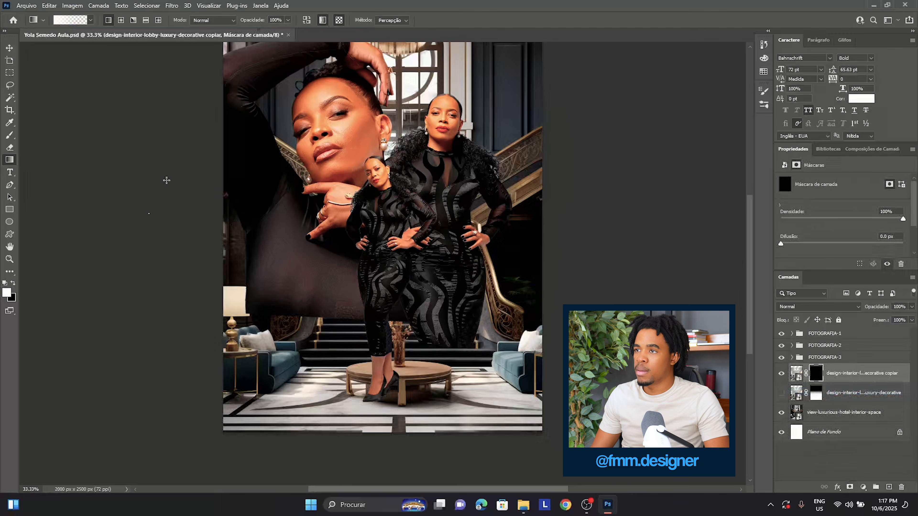
- Draw upward white gradients on the copy's mask from the canvas bottom to reveal the lobby's marble floor
left_click_drag(381, 353, 379, 332)
left_click_drag(394, 422, 395, 335)
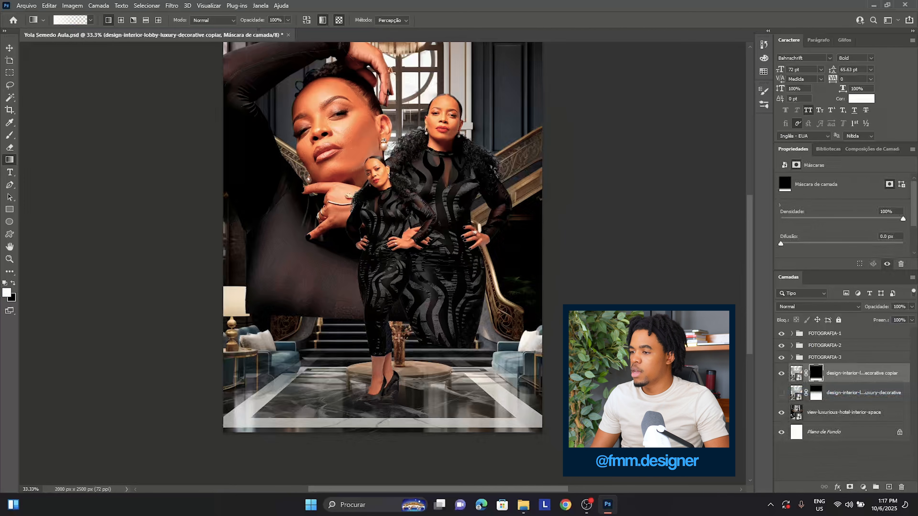
mouse_move(402, 383)
left_mouse_down()
mouse_move(406, 289)
mouse_move(404, 301)
left_mouse_up()
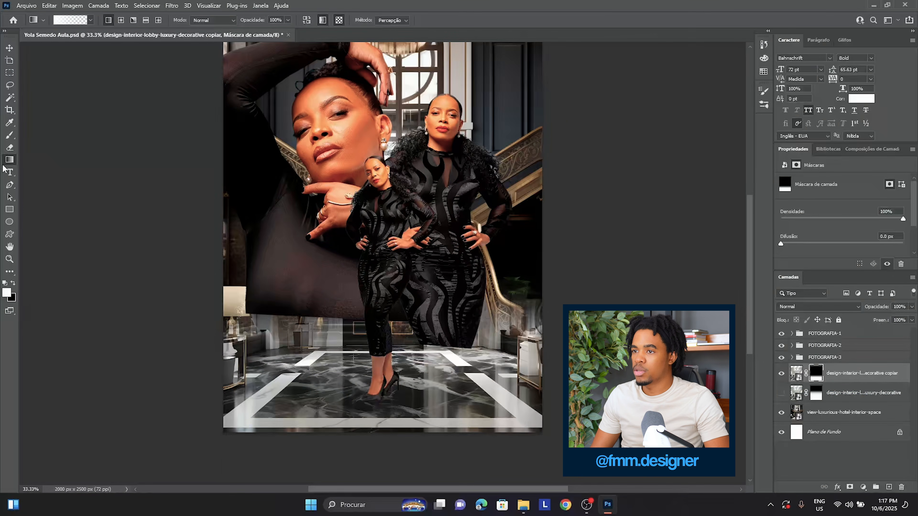
- Paint white with a 970 px Soft Round brush on the lobby copy's mask, revealing more of the lobby at both sides above the floor
left_click(10, 135)
right_click(288, 314)
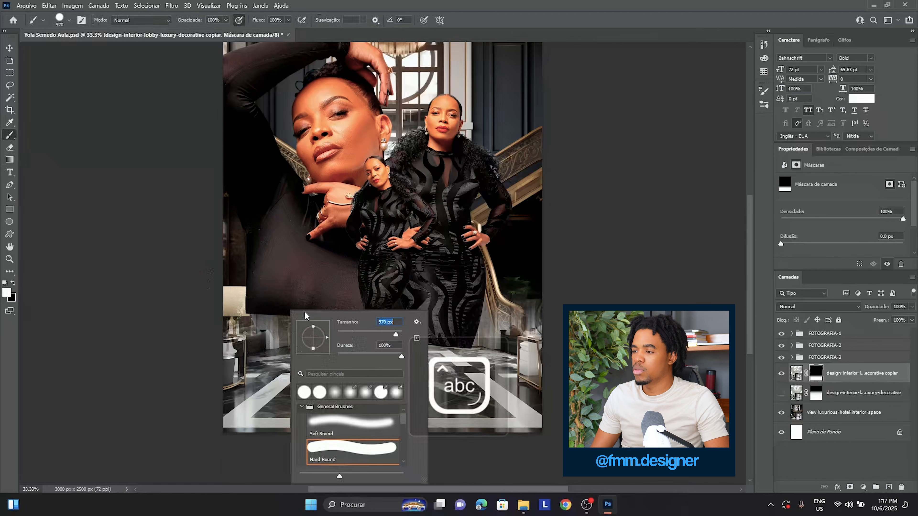
left_click(336, 426)
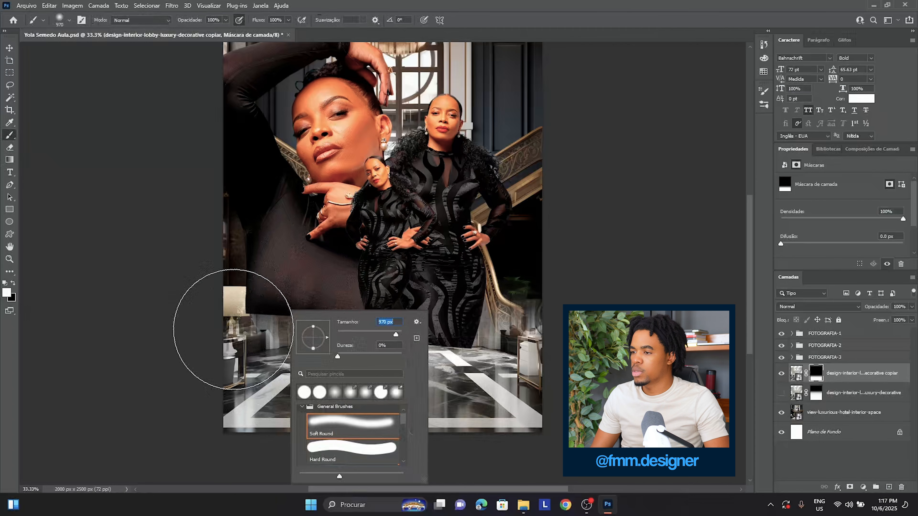
left_click(222, 329)
mouse_move(426, 371)
left_mouse_down()
mouse_move(502, 339)
mouse_move(211, 303)
left_mouse_up()
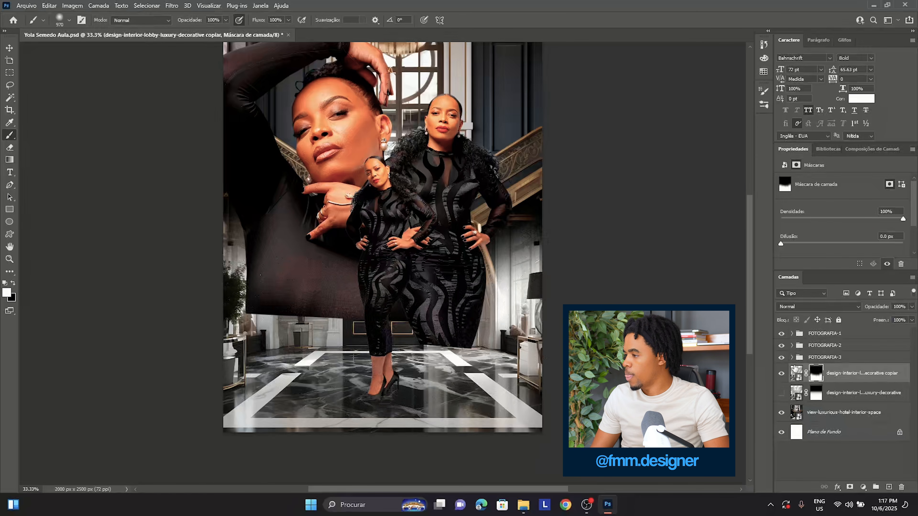
key("v")
- Add a layer mask to the whole FOTOGRAFIA-3 group
scroll(464, 271, "up", 2)
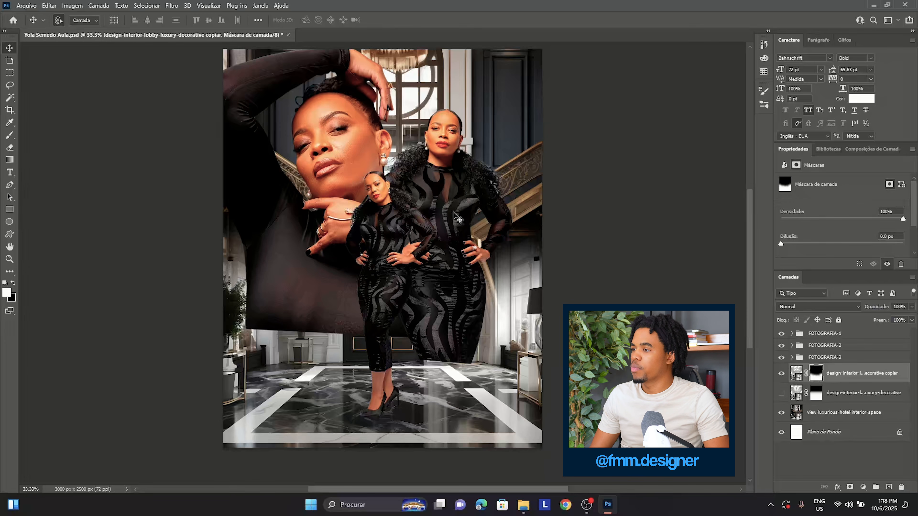
scroll(454, 216, "up", 4)
scroll(448, 219, "down", 5)
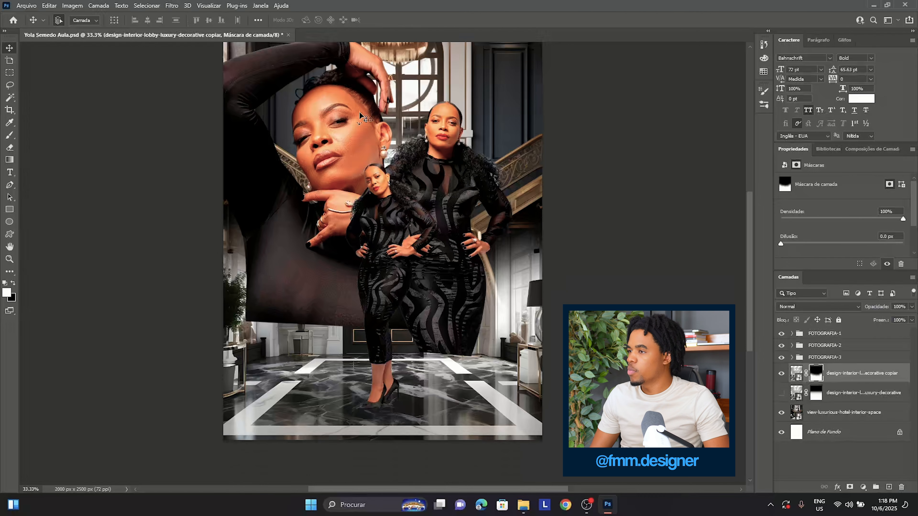
scroll(323, 170, "up", 2)
left_click(338, 144)
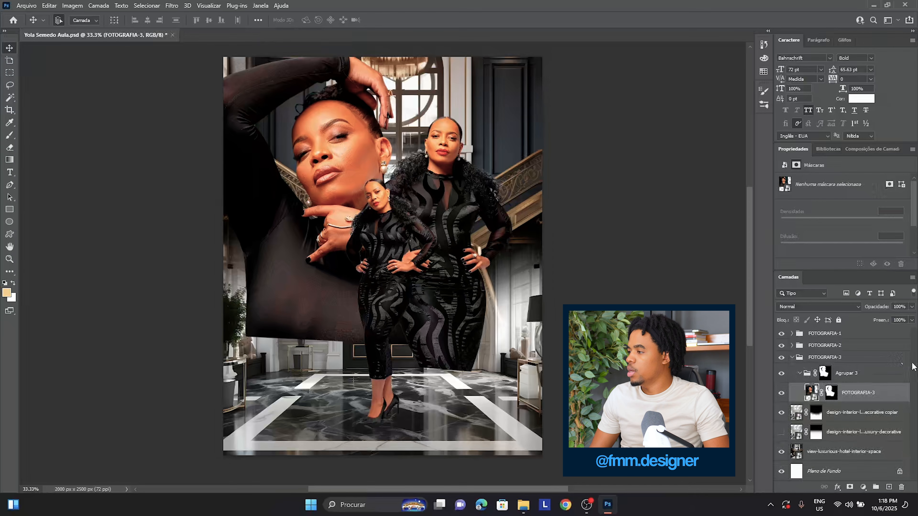
left_click(792, 357)
left_click(782, 358)
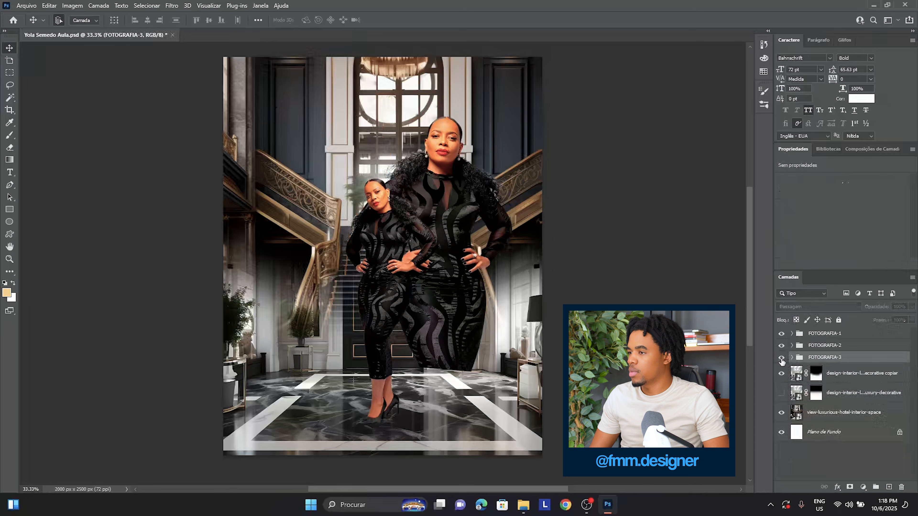
left_click(782, 357)
left_click(849, 487)
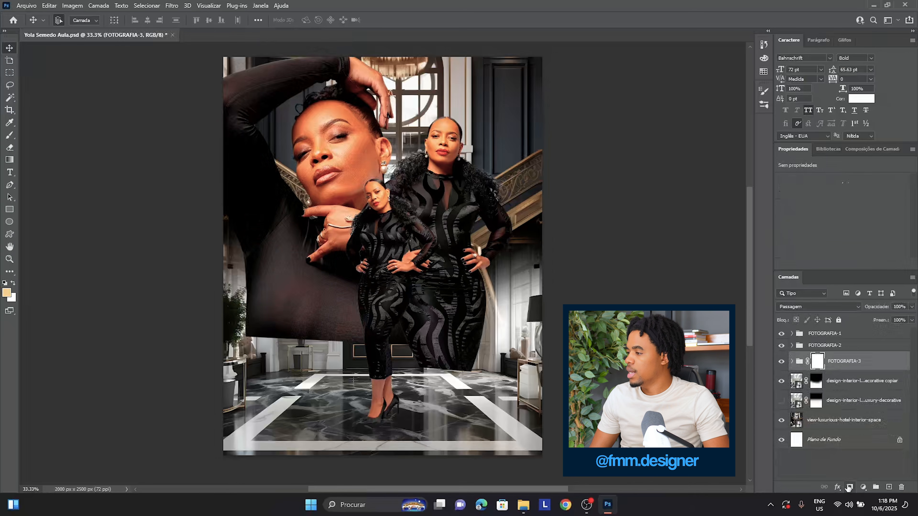
- Draw black gradients upward on the FOTOGRAFIA-3 mask to fade the large portrait's lower torso into the background
left_click(9, 160)
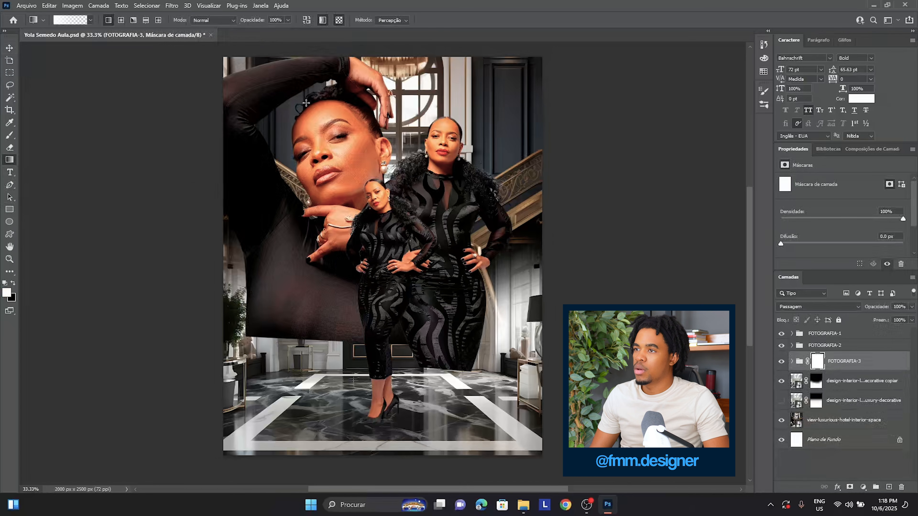
key("x")
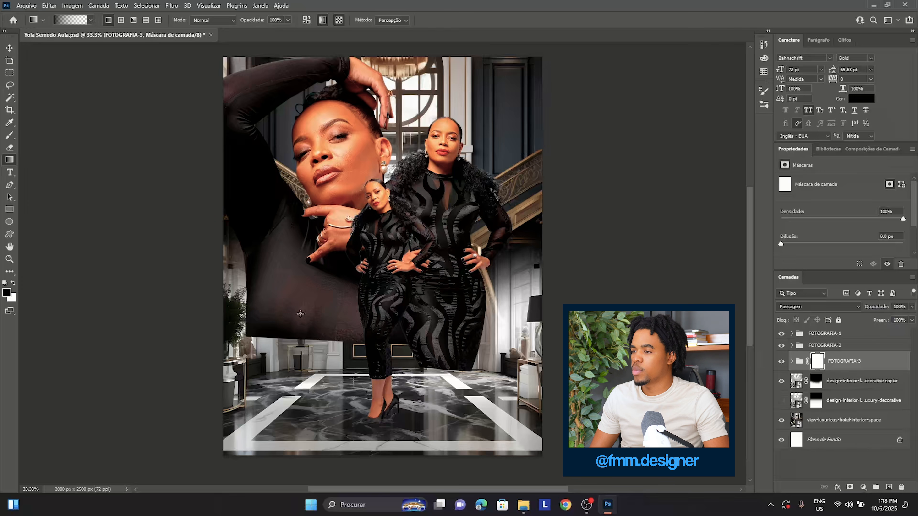
left_click_drag(323, 238, 323, 237)
left_click_drag(305, 340, 328, 241)
left_click_drag(245, 304, 296, 234)
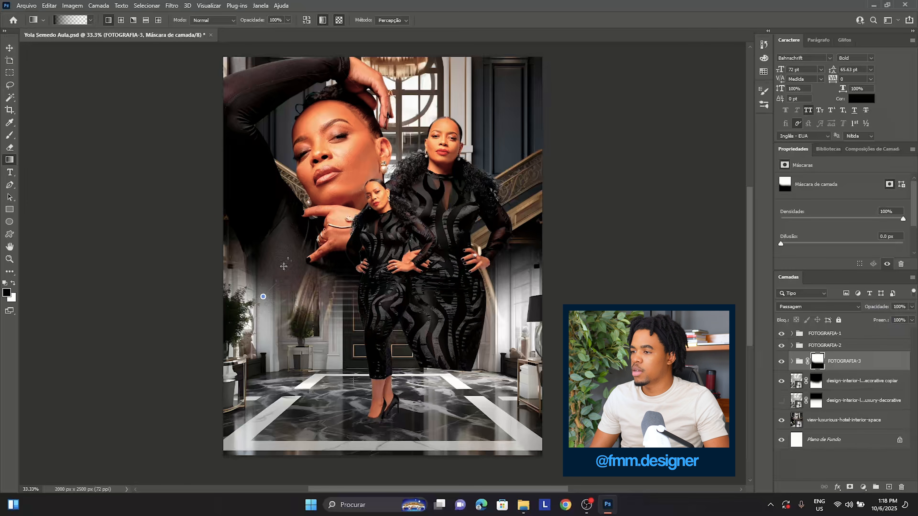
left_click_drag(283, 266, 284, 267)
- Paint white on the FOTOGRAFIA-3 mask with a 416 px Soft Round brush to restore part of the torso below the hand
key("x")
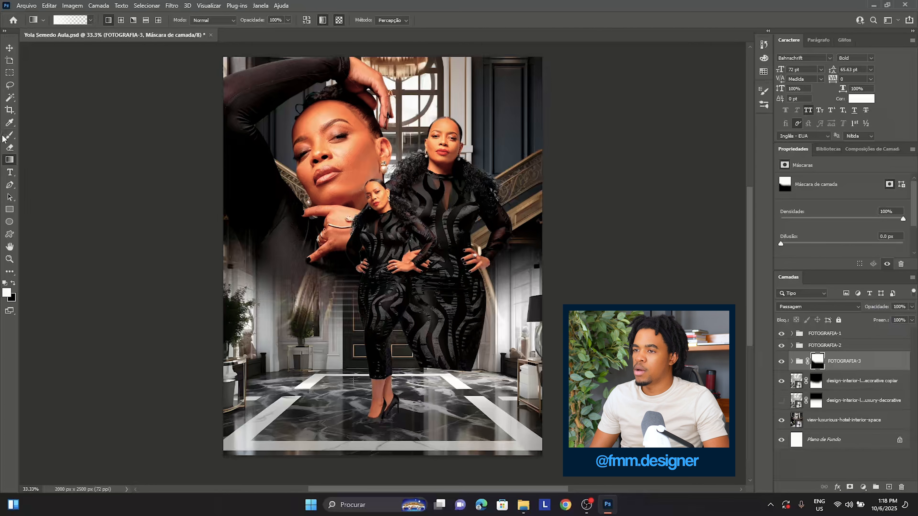
key("b")
right_click(372, 231)
left_click_drag(480, 255, 473, 250)
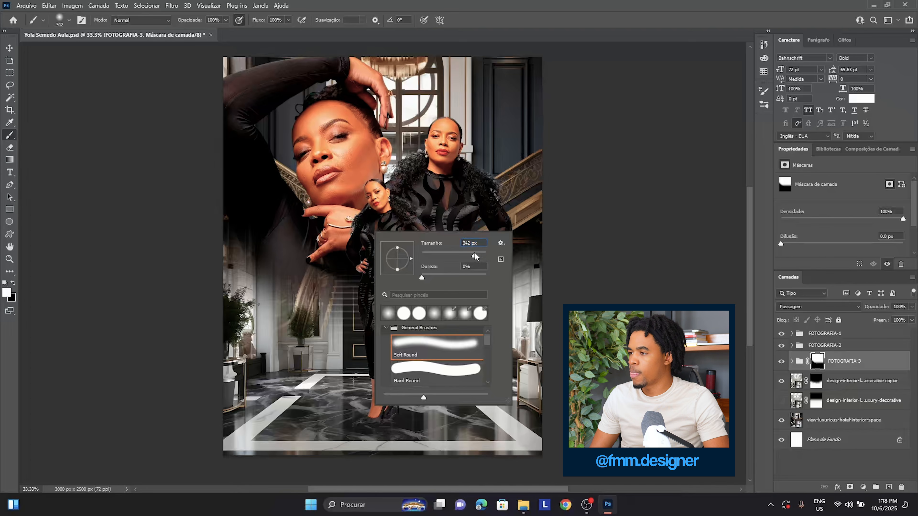
mouse_move(292, 272)
left_mouse_down()
mouse_move(341, 265)
mouse_move(303, 307)
mouse_move(331, 281)
mouse_move(310, 284)
mouse_move(283, 309)
left_mouse_up()
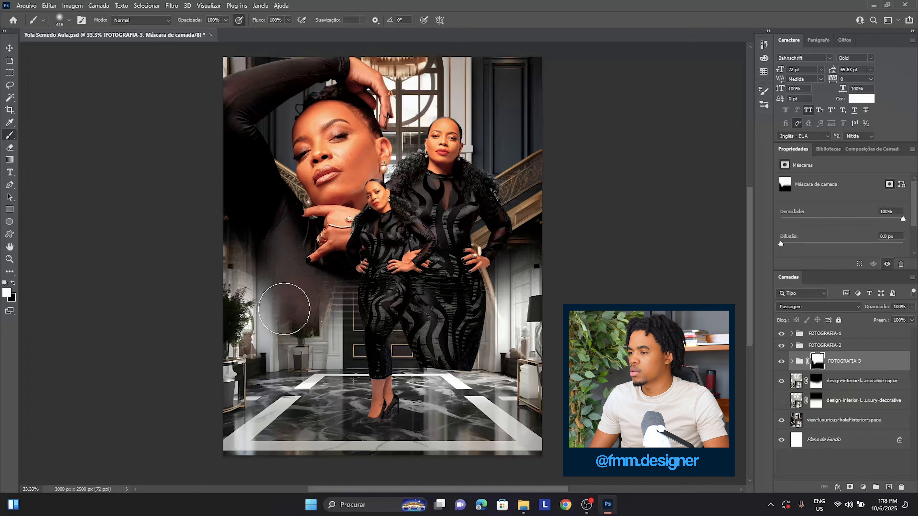
- Soften the restored torso area on the FOTOGRAFIA-3 mask with another black gradient
left_click(9, 160)
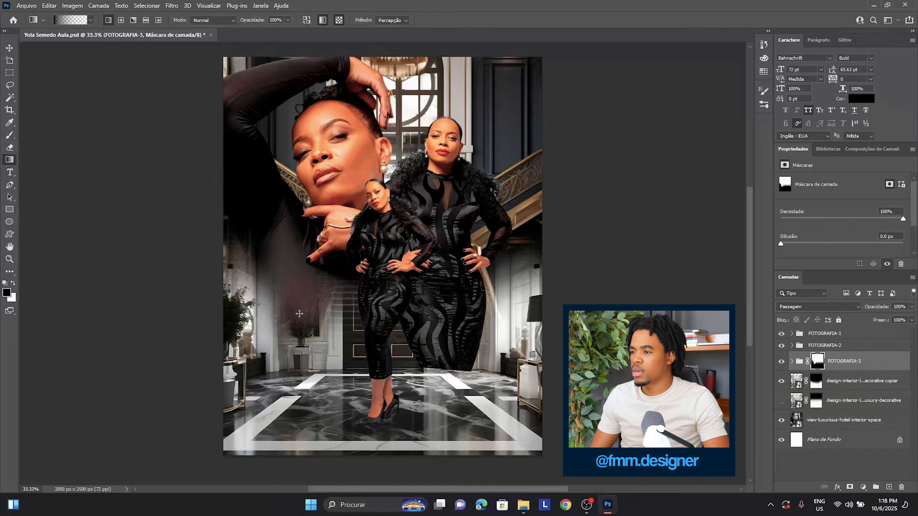
key("x")
left_click_drag(303, 263, 303, 261)
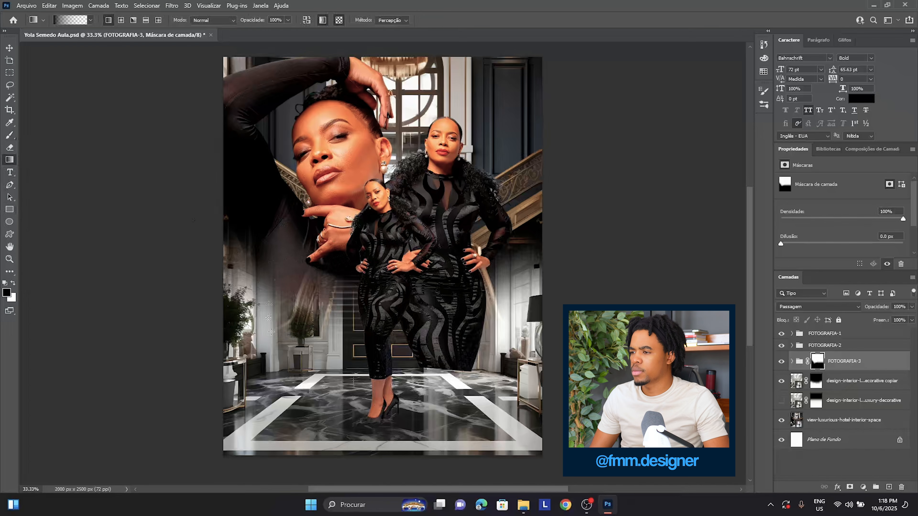
- Compare FOTOGRAFIA-3 with its mask and visibility toggled off and on, and save the document
left_click(819, 361, "shift")
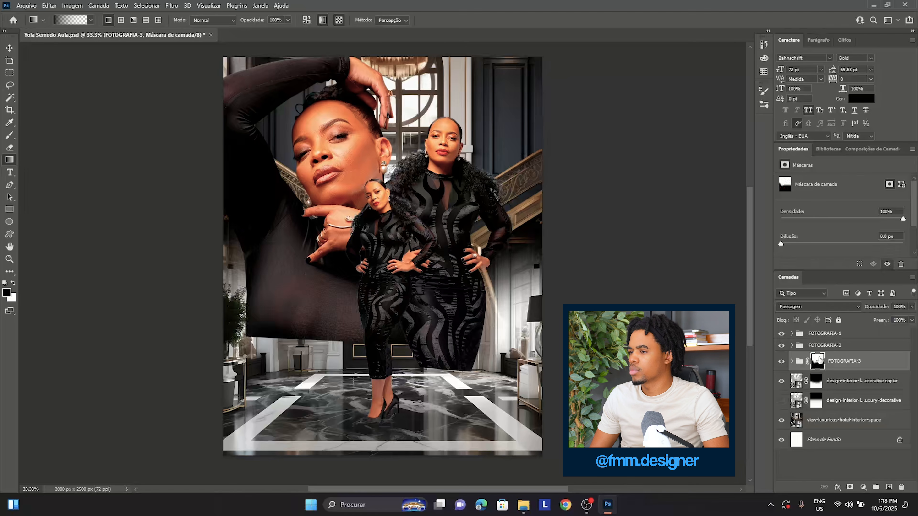
left_click(819, 362, "shift")
left_click(782, 362)
left_click(781, 362)
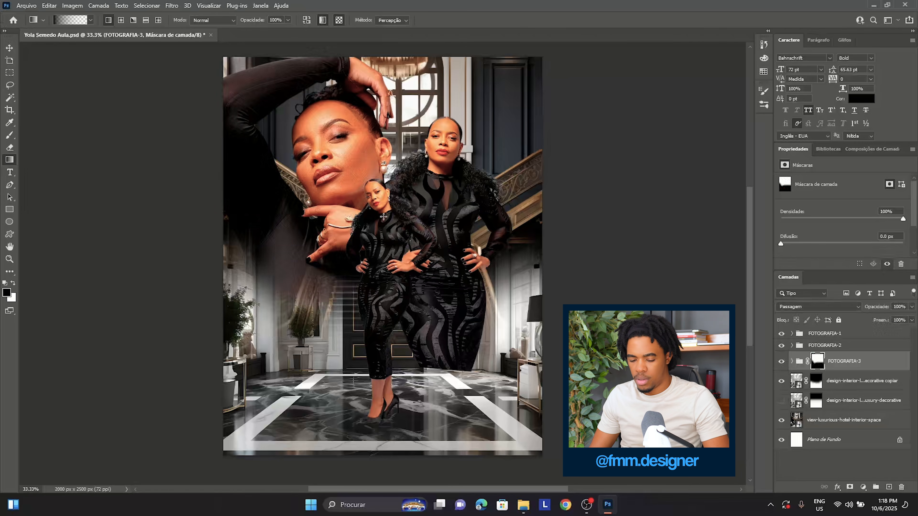
key("ctrl+s")
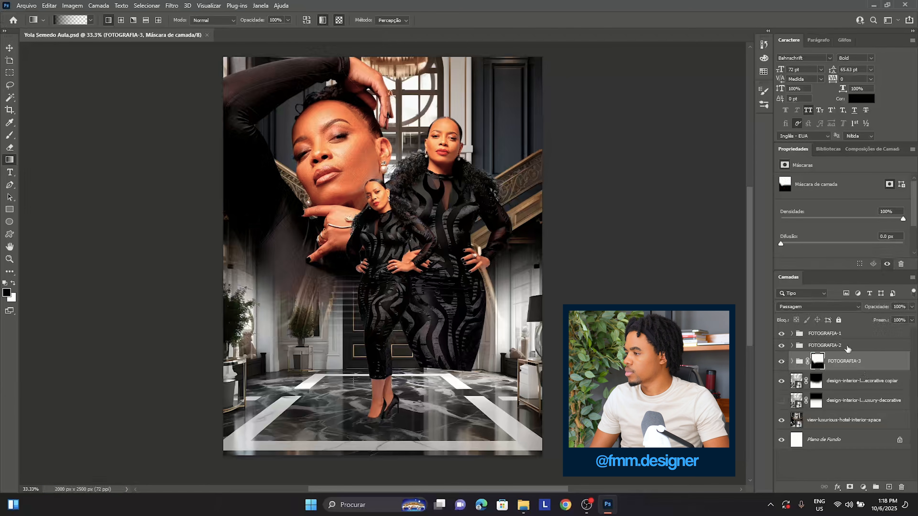
- Check which figure FOTOGRAFIA-2 holds by toggling its visibility, and add a layer mask to that group
left_click(806, 347)
left_click(782, 346)
left_click(783, 345)
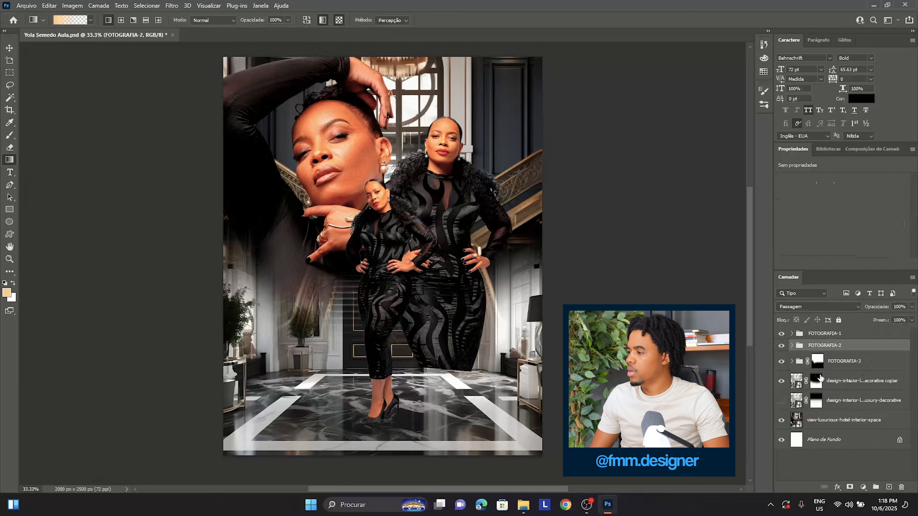
left_click(849, 488)
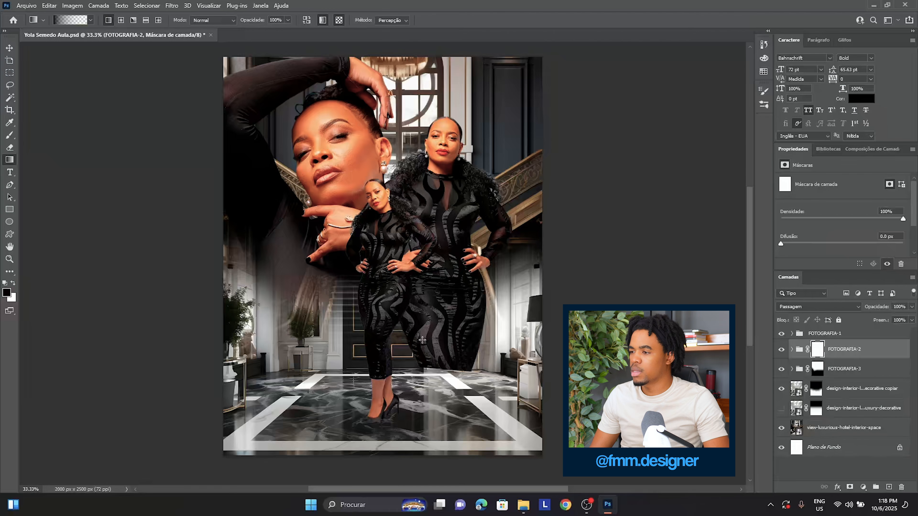
- Draw upward black gradients on the FOTOGRAFIA-2 mask to fade the standing figure's legs, undoing the last one
left_click_drag(442, 366, 459, 234)
left_click_drag(439, 347, 450, 220)
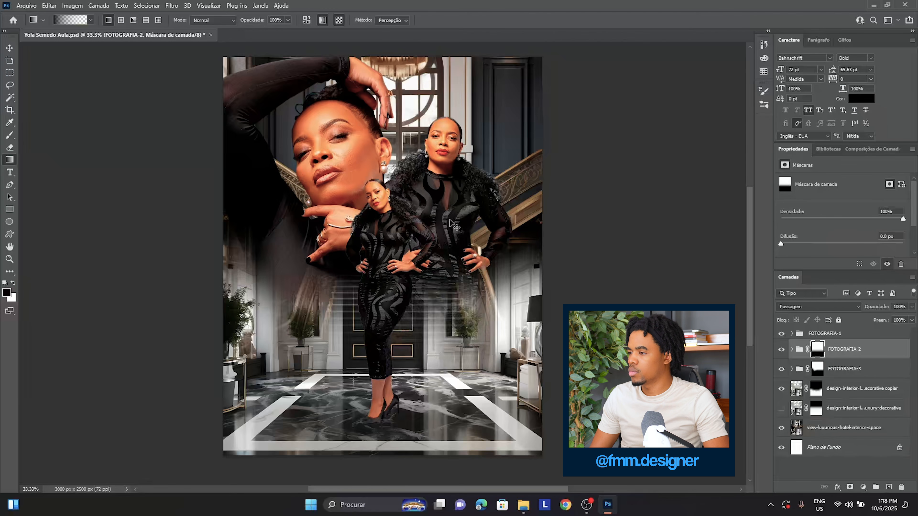
key("ctrl+z")
left_click(6, 49)
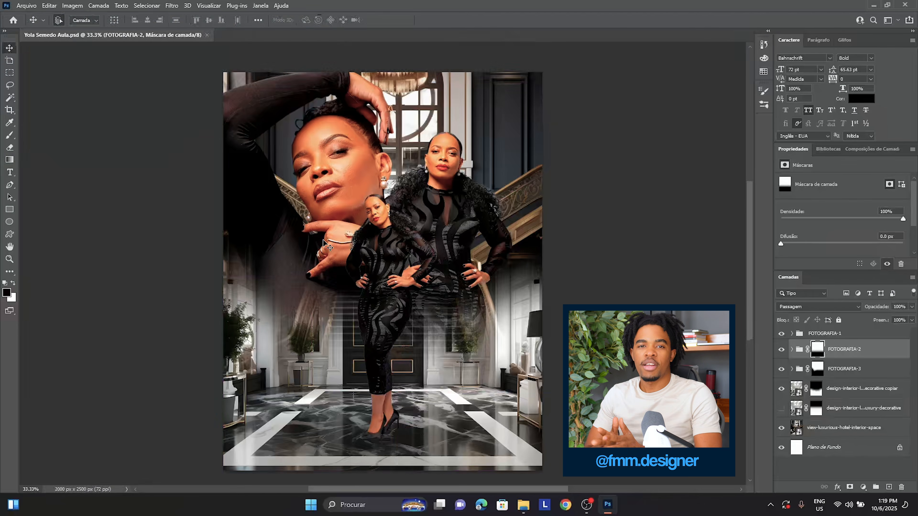
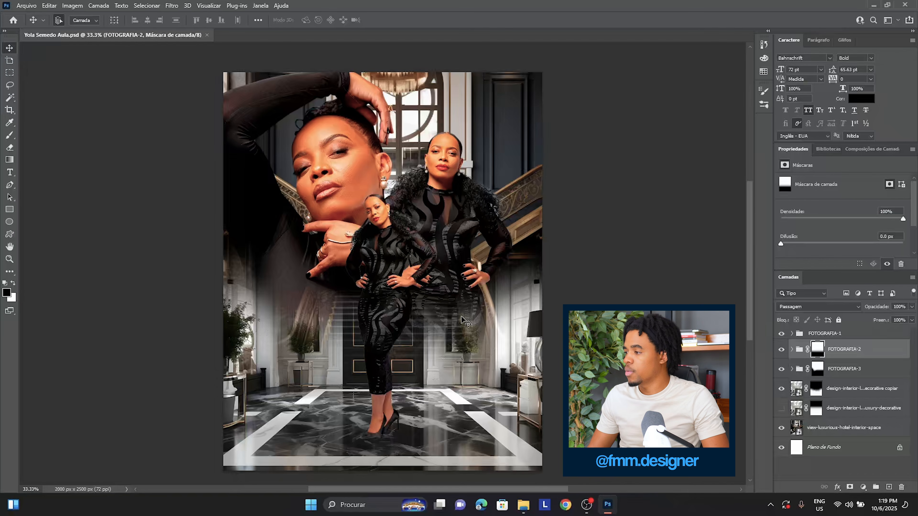
- Add a solid color fill layer in near-black #0d0d0d above the lobby copy, and invert its mask to black
left_click(851, 395)
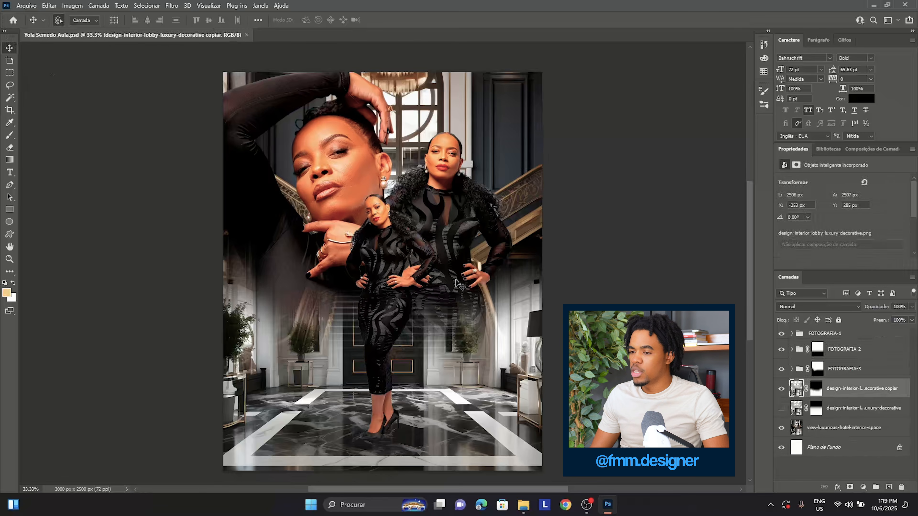
left_click(864, 487)
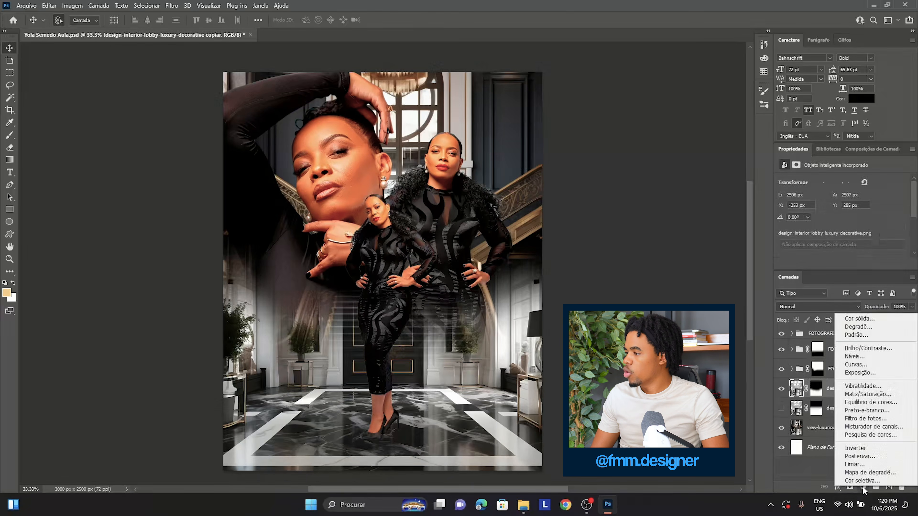
left_click(862, 320)
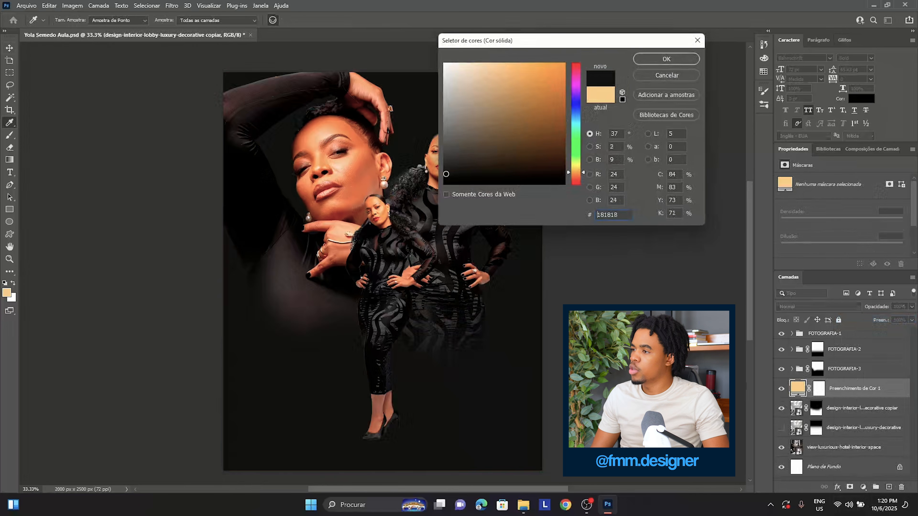
left_click_drag(454, 175, 439, 177)
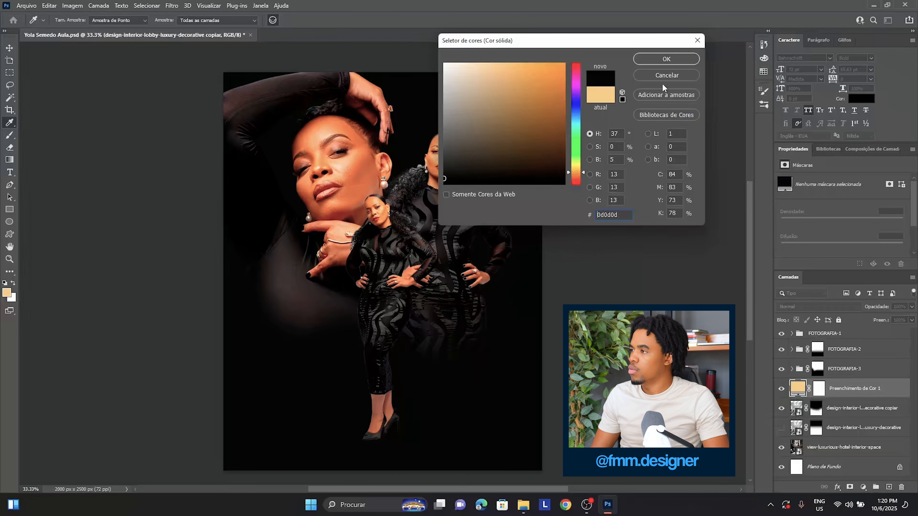
left_click(666, 59)
left_click(819, 388)
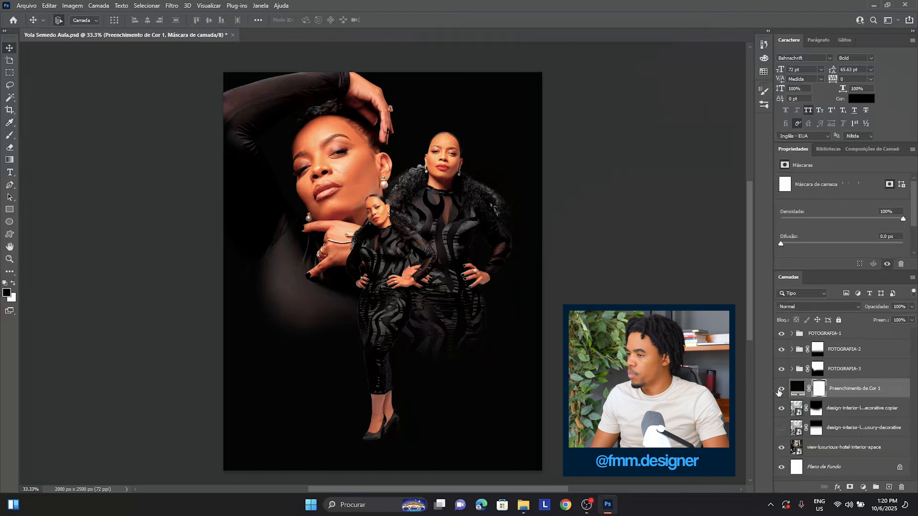
key("ctrl+i")
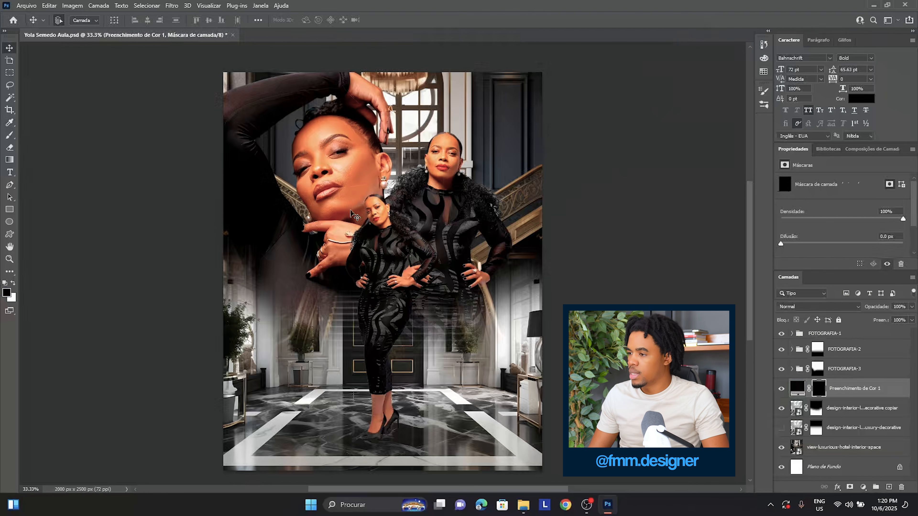
- Draw a white reflected gradient down the fill layer's mask from the small figure's knees to the canvas bottom, and lower the layer's opacity to about 82%
left_click(9, 160)
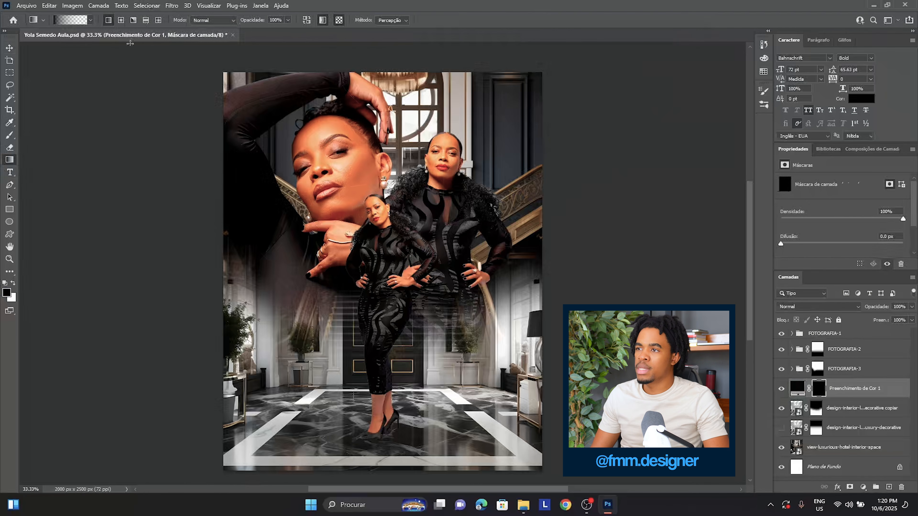
left_click(146, 21)
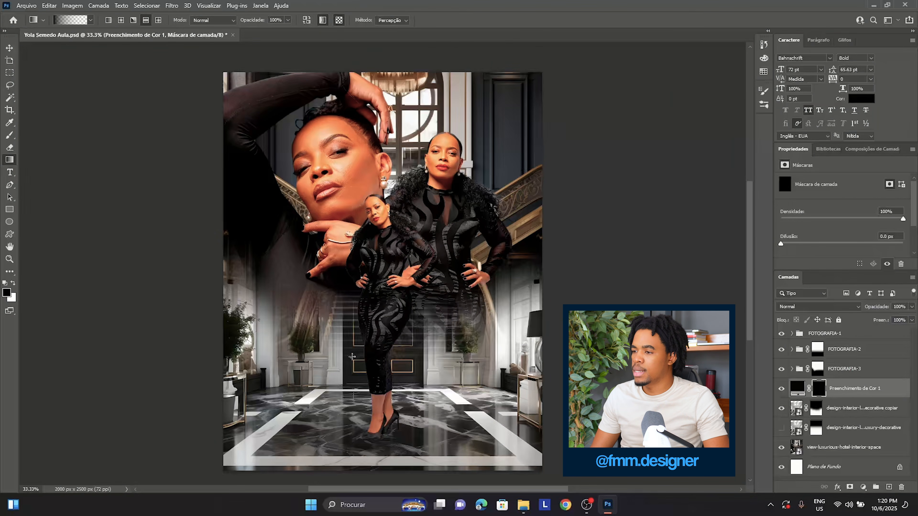
key("x")
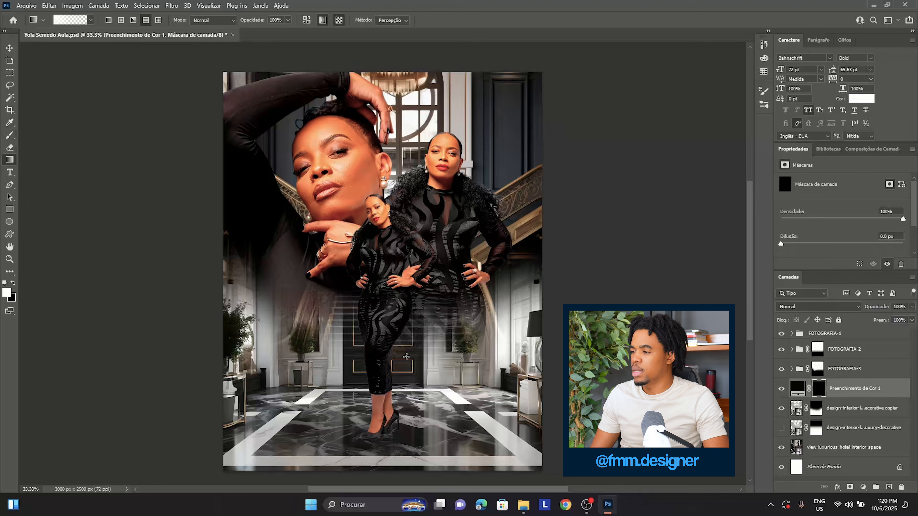
left_click_drag(384, 335, 380, 460)
scroll(379, 319, "down", 2)
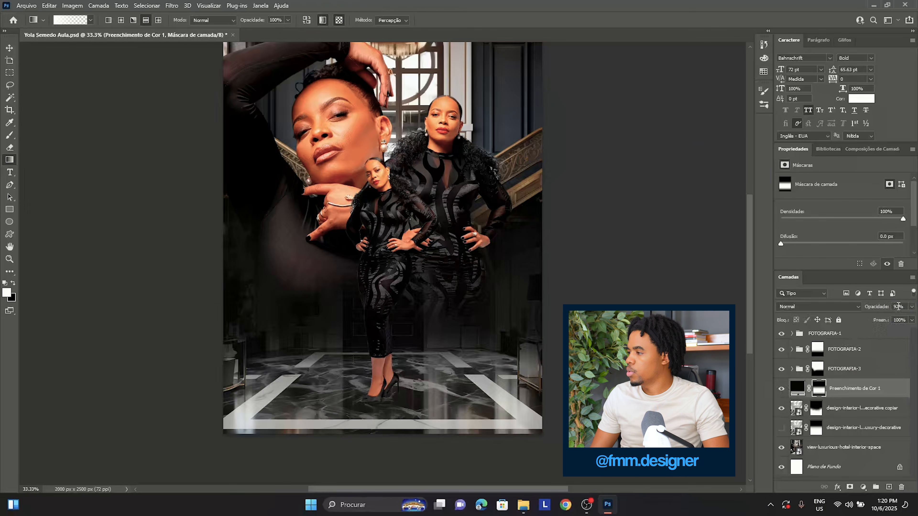
left_click_drag(889, 307, 881, 308)
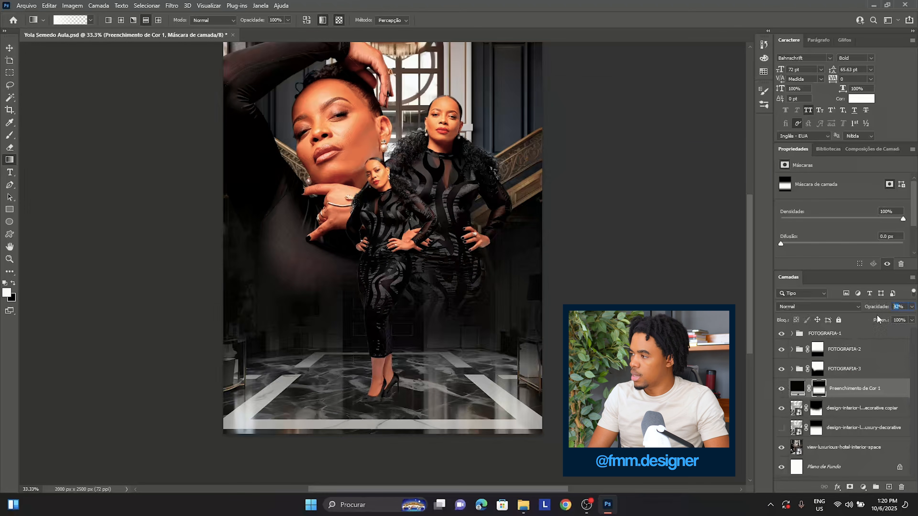
- Set the near-black fill layer's opacity to 90% and switch to the Move tool
type("9")
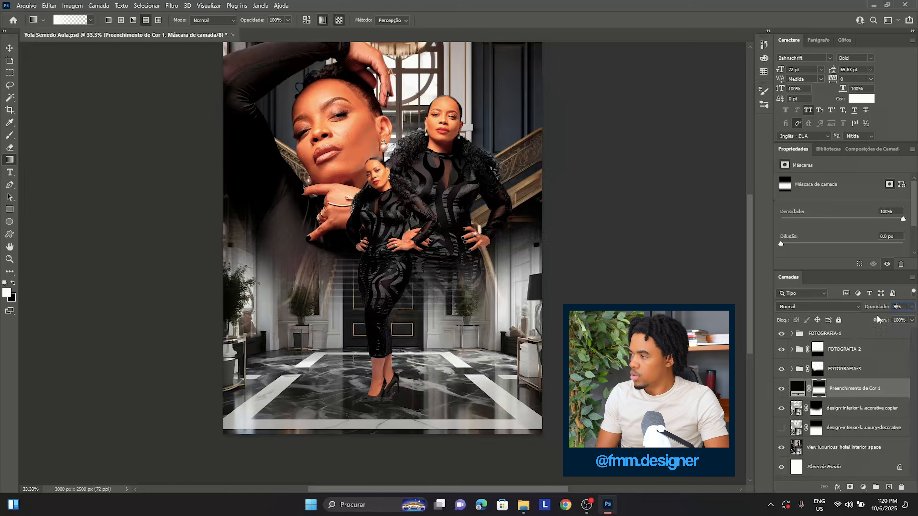
type("0")
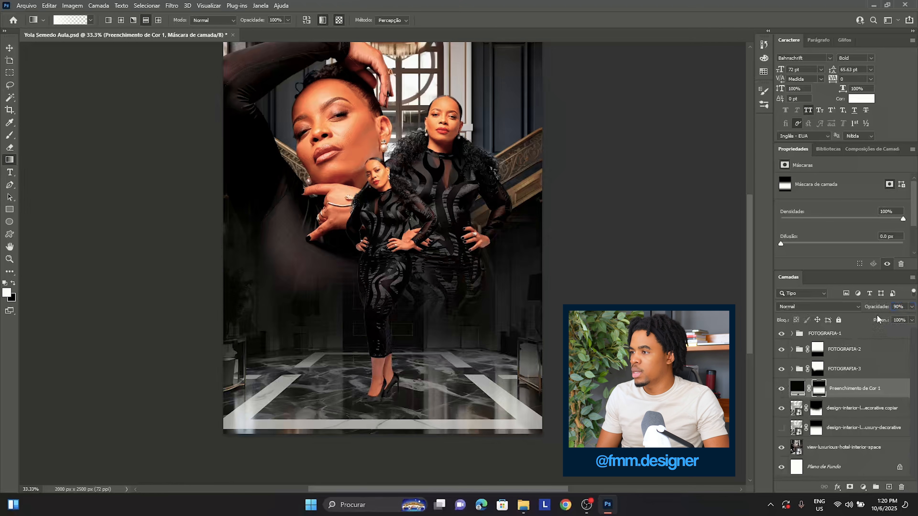
type("v")
scroll(390, 286, "up", 1)
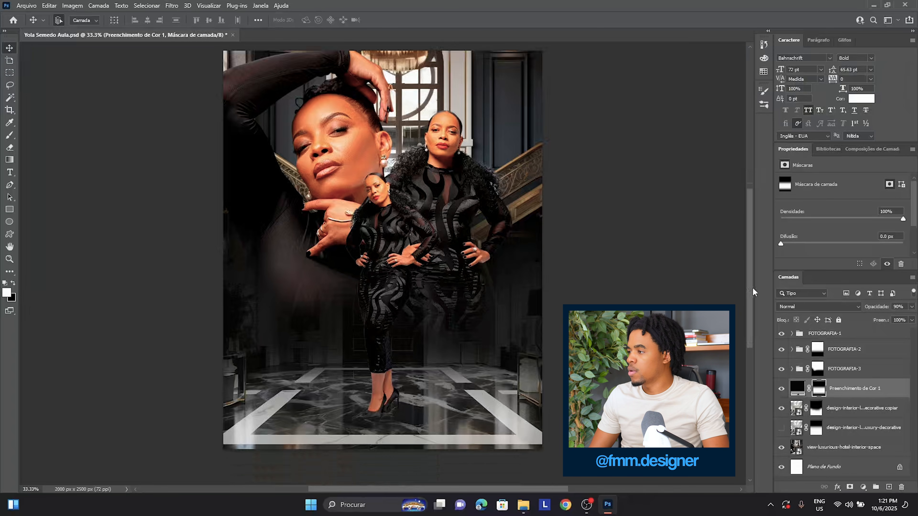
scroll(750, 276, "up", 3)
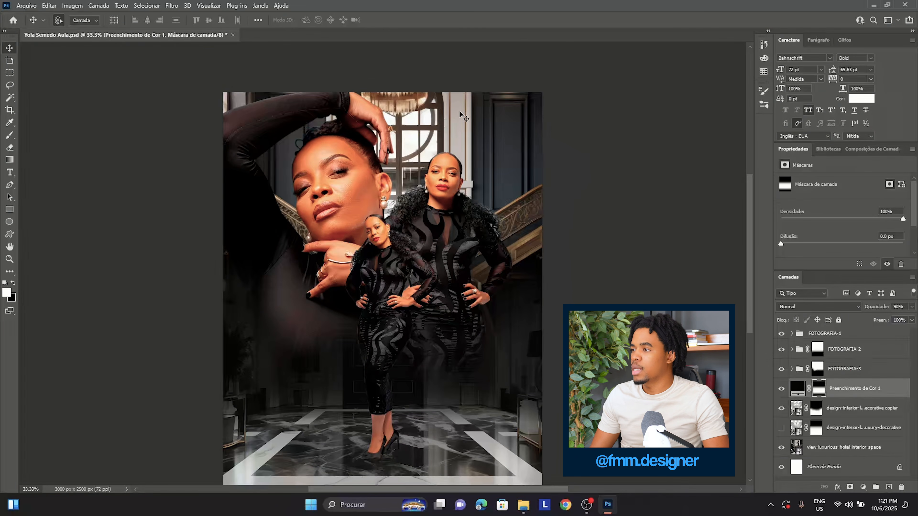
- Apply a 17 px Field Blur to the view-luxurious-hotel-interior-space layer and save the document
left_click(859, 448)
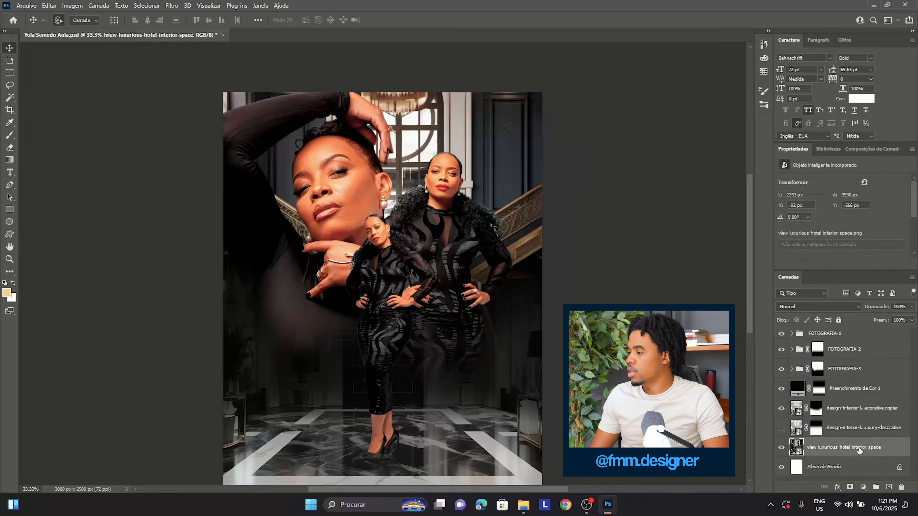
left_click(782, 448)
left_click(782, 448)
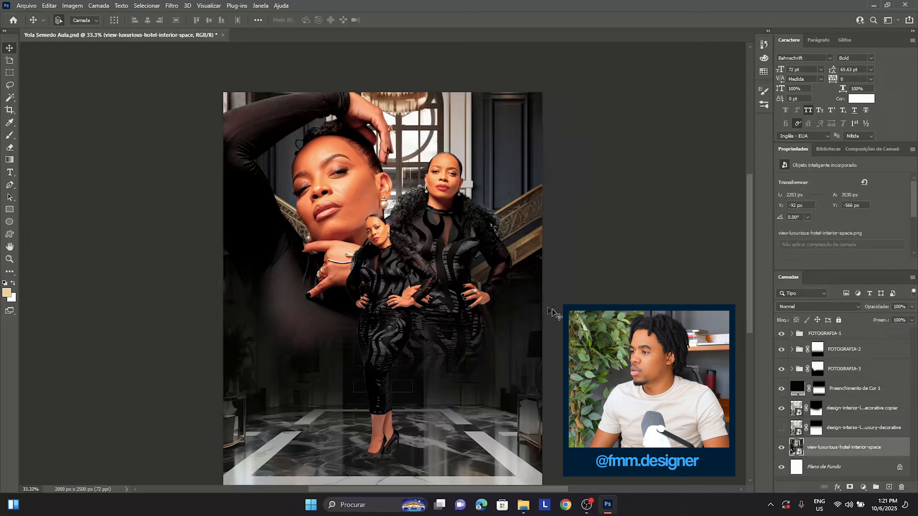
scroll(636, 280, "down", 1)
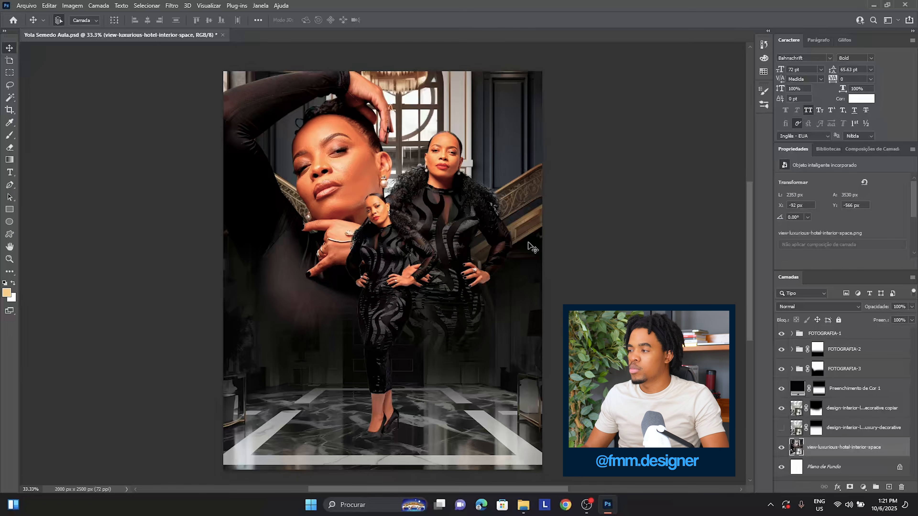
left_click(186, 5)
mouse_move(180, 4)
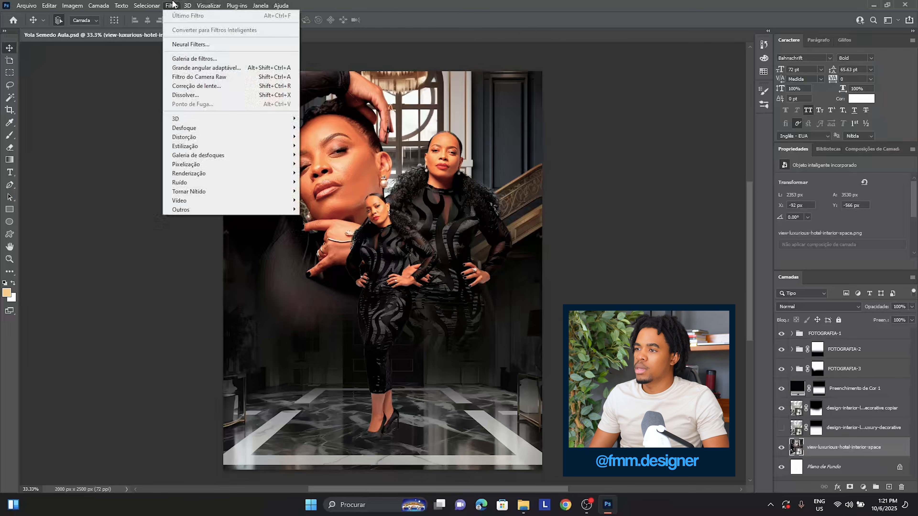
mouse_move(192, 157)
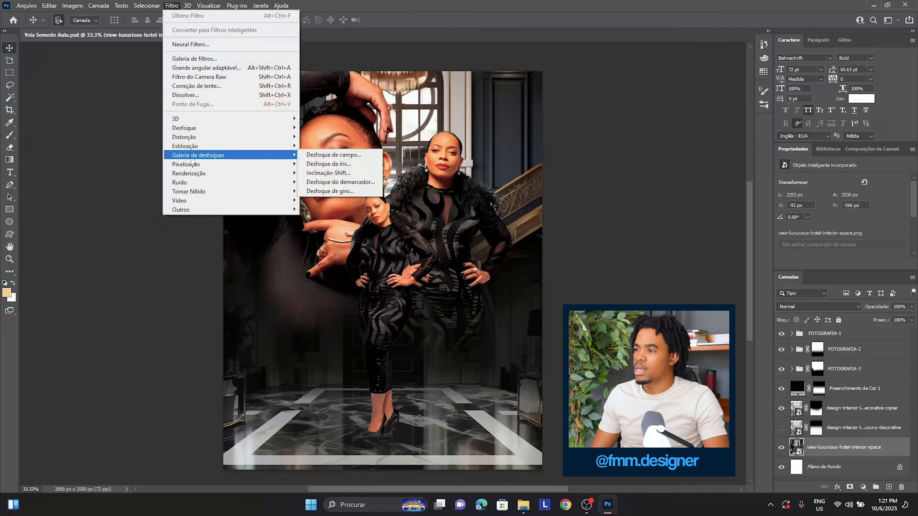
left_click(323, 157)
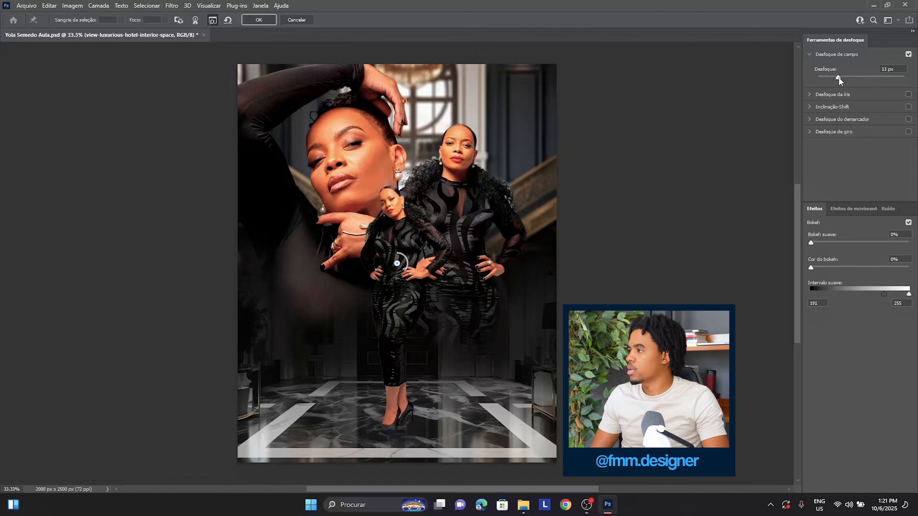
left_click_drag(838, 76, 840, 77)
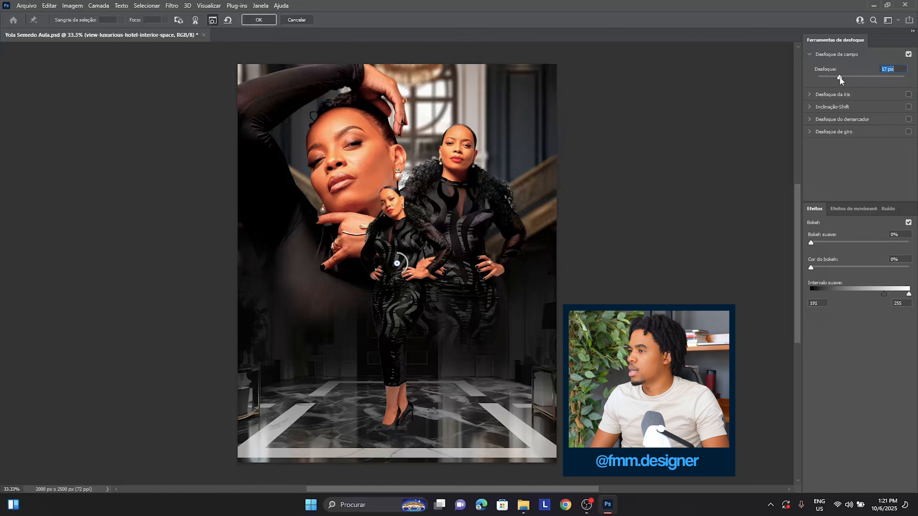
left_click(265, 19)
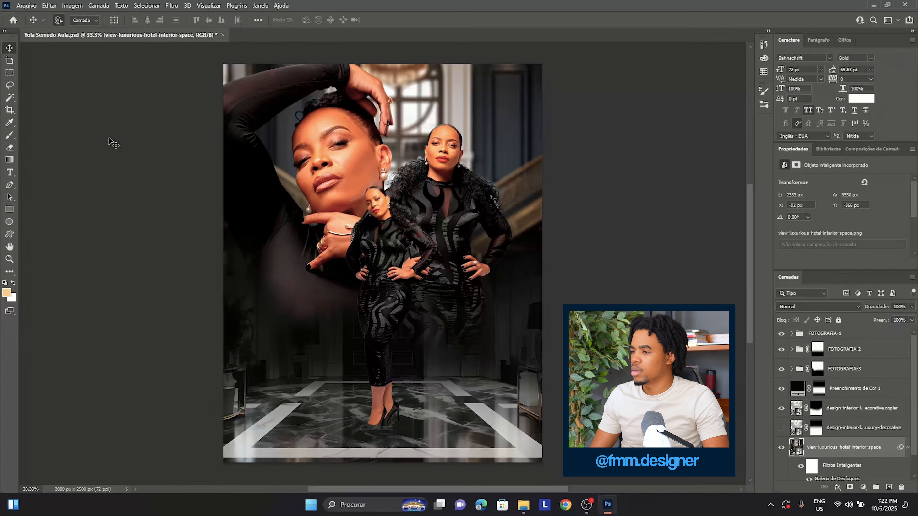
key("ctrl")
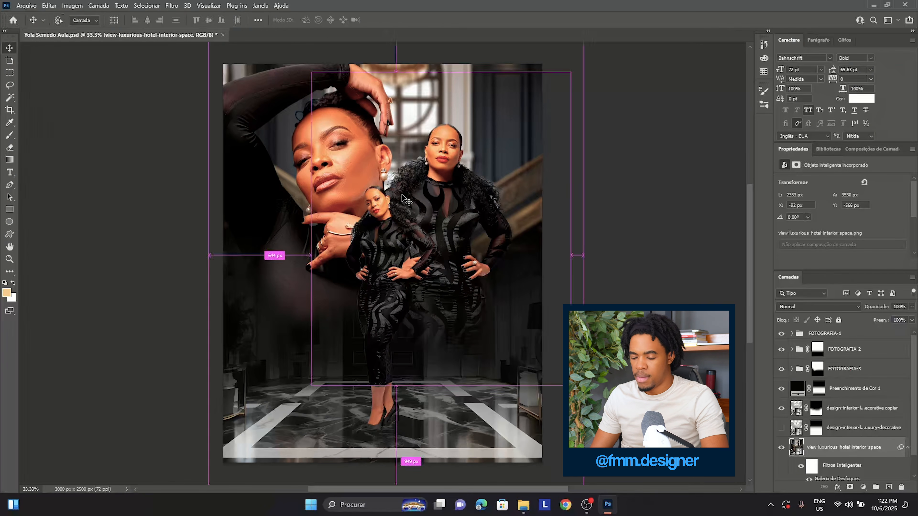
key("ctrl+s")
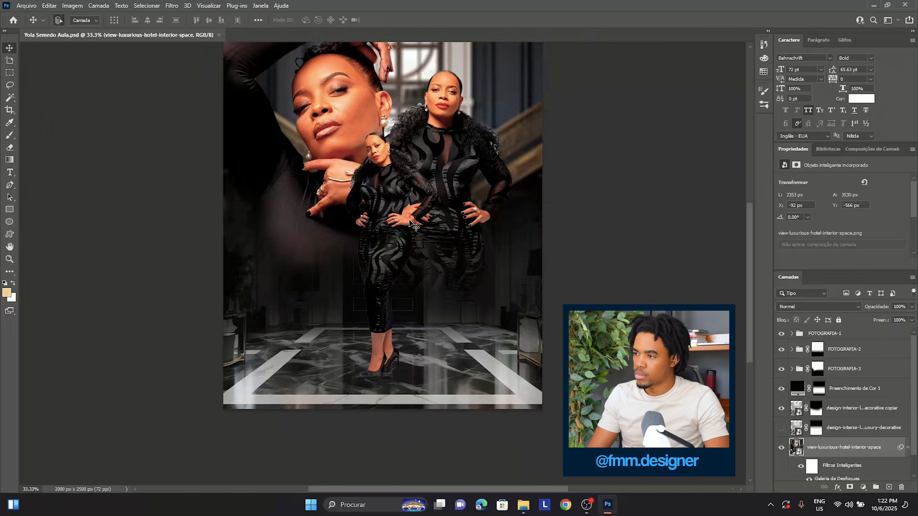
- Examine the figures against the blurred background, both up close and with the whole poster in view
key("ctrl+plus")
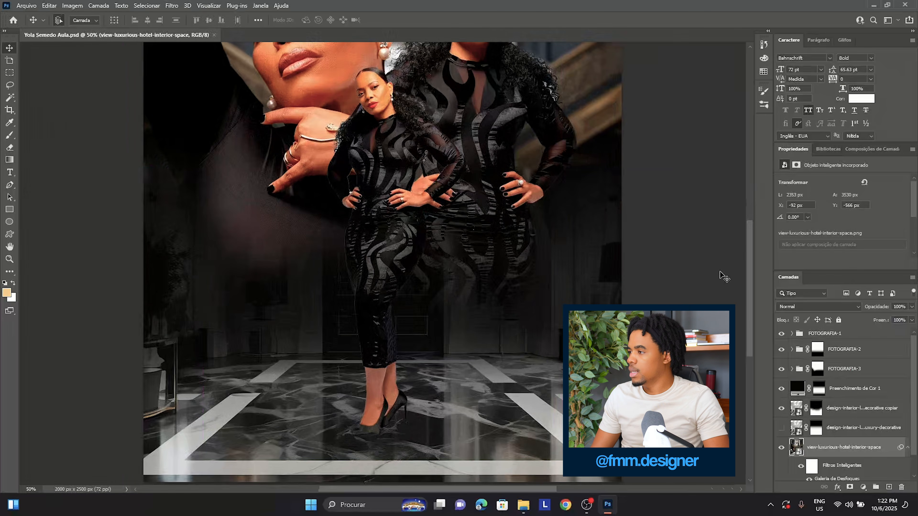
left_click_drag(747, 272, 742, 249)
key("ctrl+minus")
key("ctrl+minus")
key("ctrl+minus")
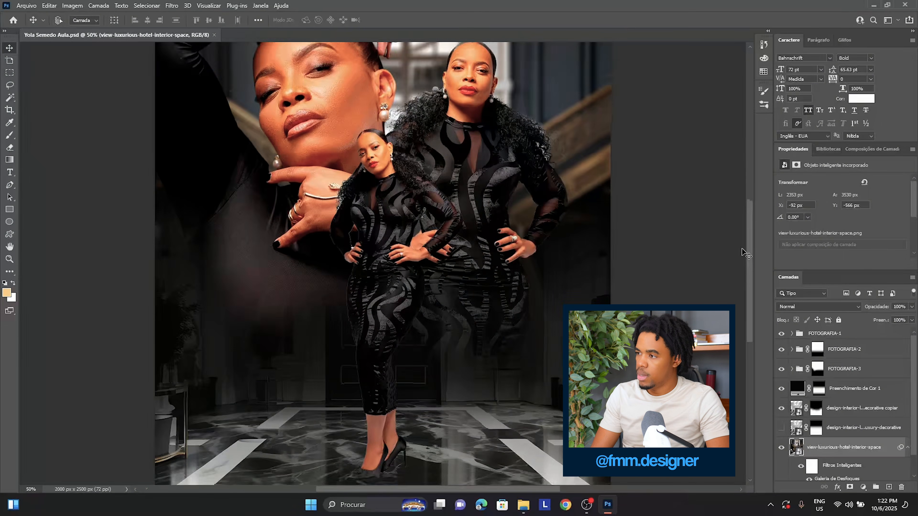
key("ctrl+plus")
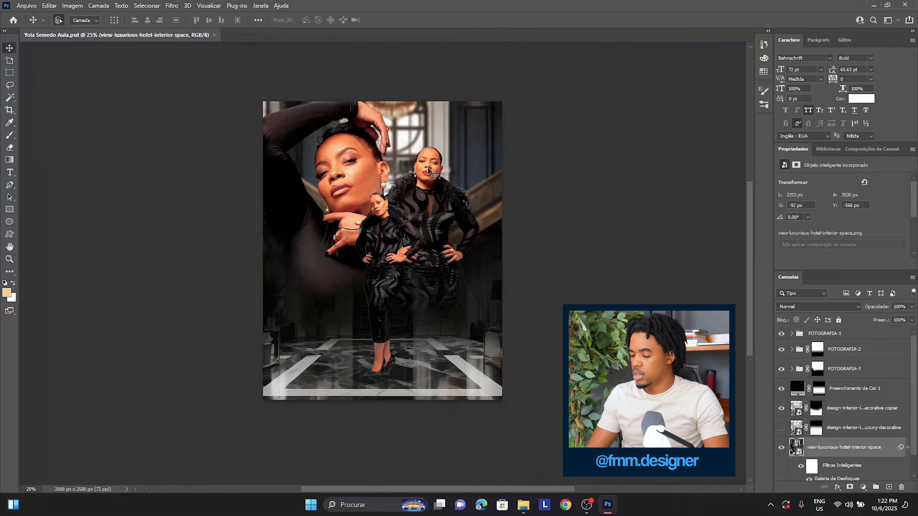
key("ctrl+plus")
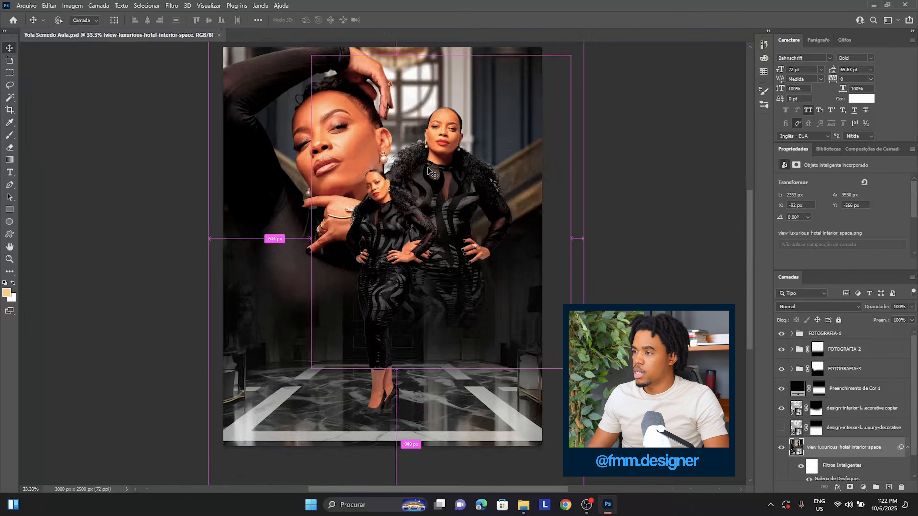
key("ctrl+plus")
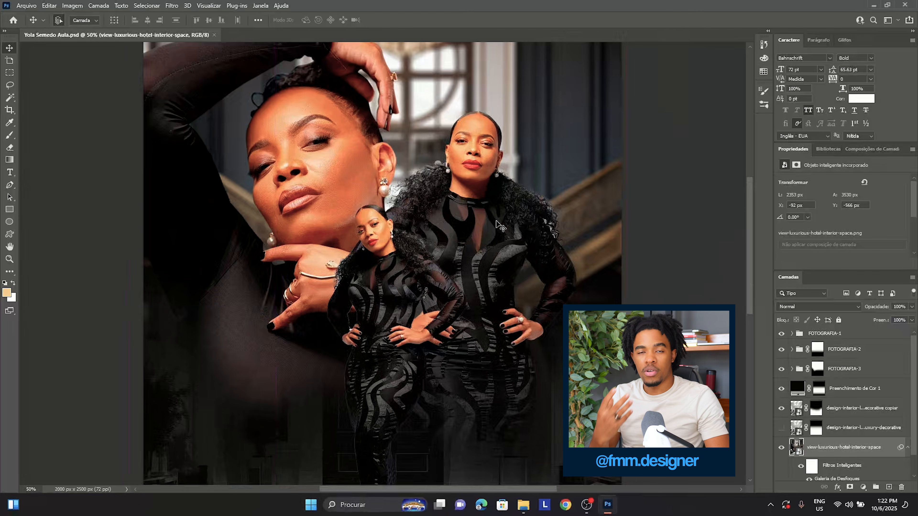
- Hide the FOTOGRAFIA-1 and FOTOGRAFIA-2 groups and duplicate the FOTOGRAFIA-3 close-up portrait layer inside its group
right_click(307, 153)
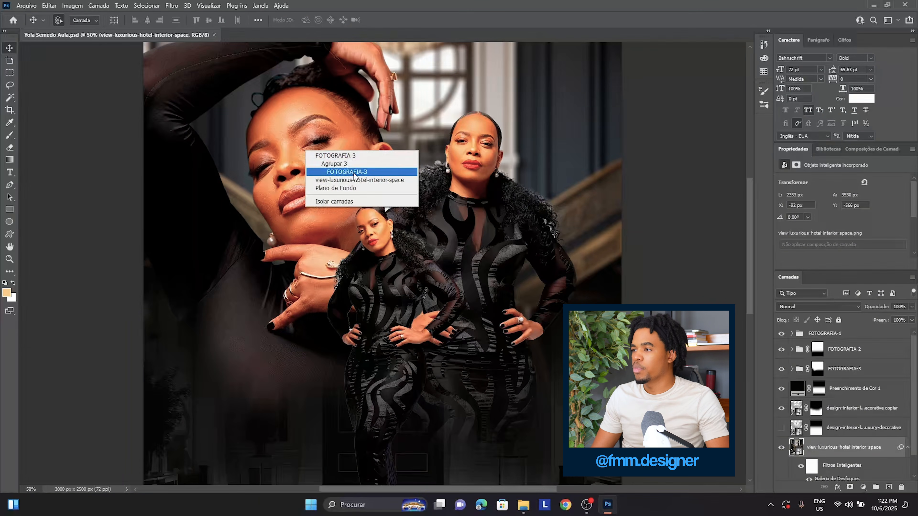
left_click(329, 173)
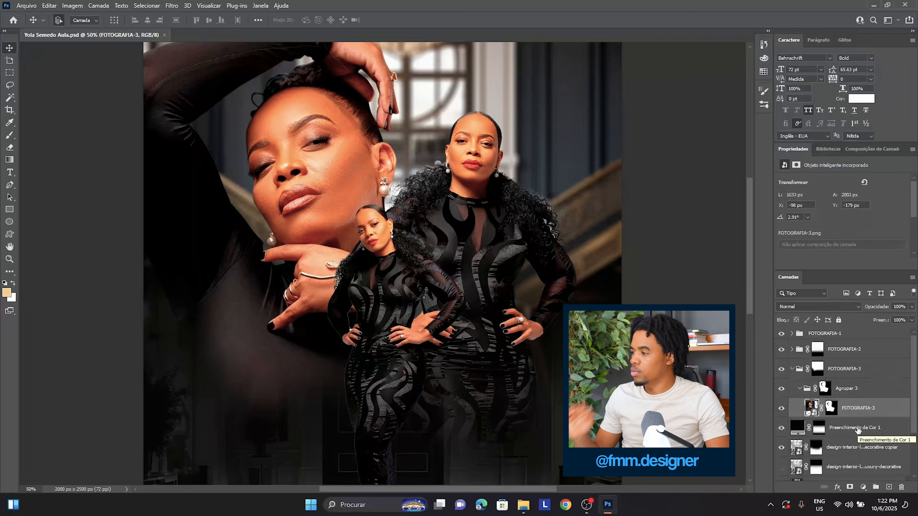
left_click(781, 334)
left_click(782, 349)
scroll(342, 196, "down", 2)
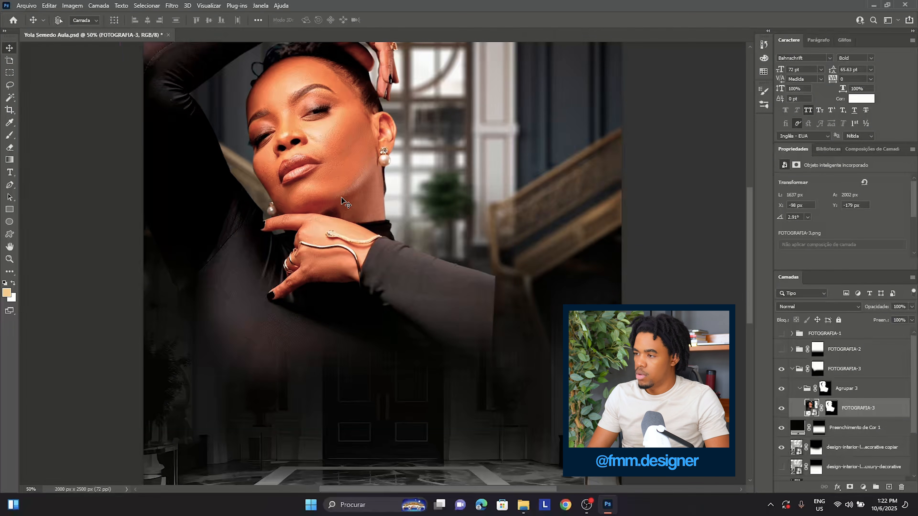
scroll(342, 197, "up", 1)
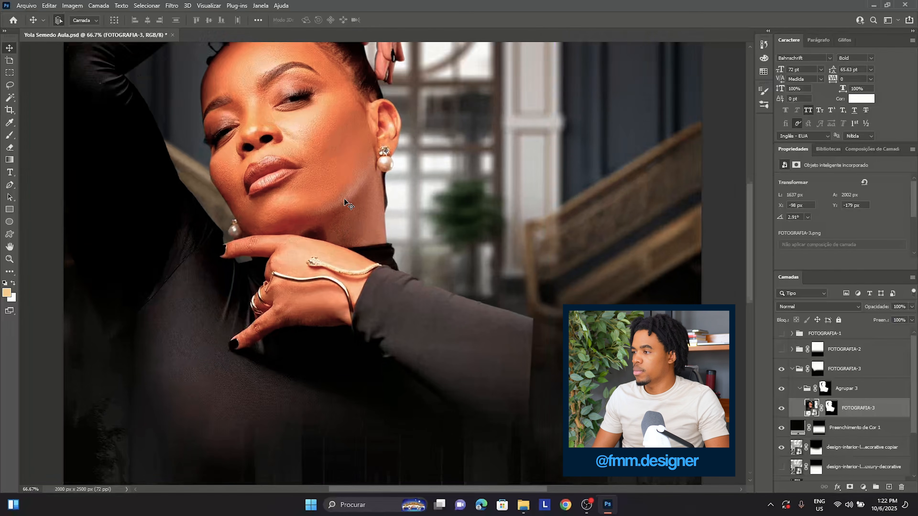
scroll(344, 199, "up", 2)
key("ctrl+j")
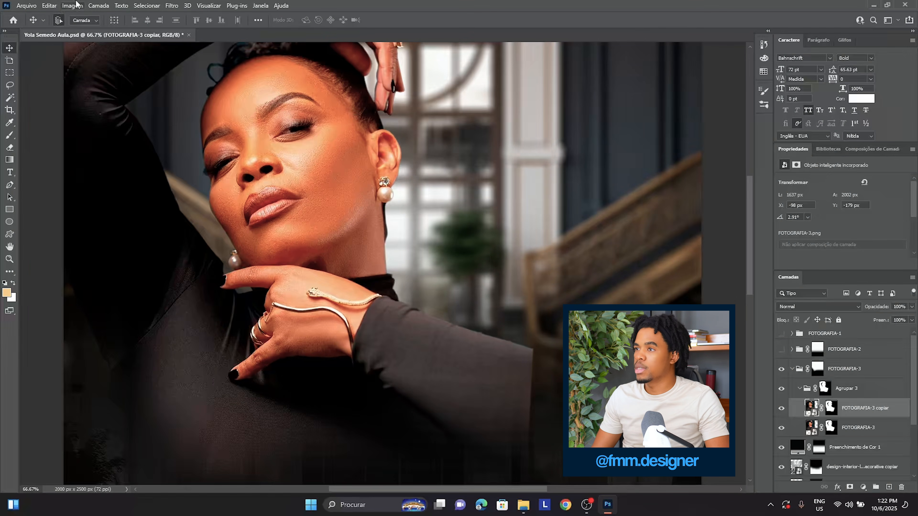
- Start a Camera Raw filter on the FOTOGRAFIA-3 copy with Exposure +0.30, Contrast -59, Highlights -7, Shadows +20 and Whites -12
left_click(177, 5)
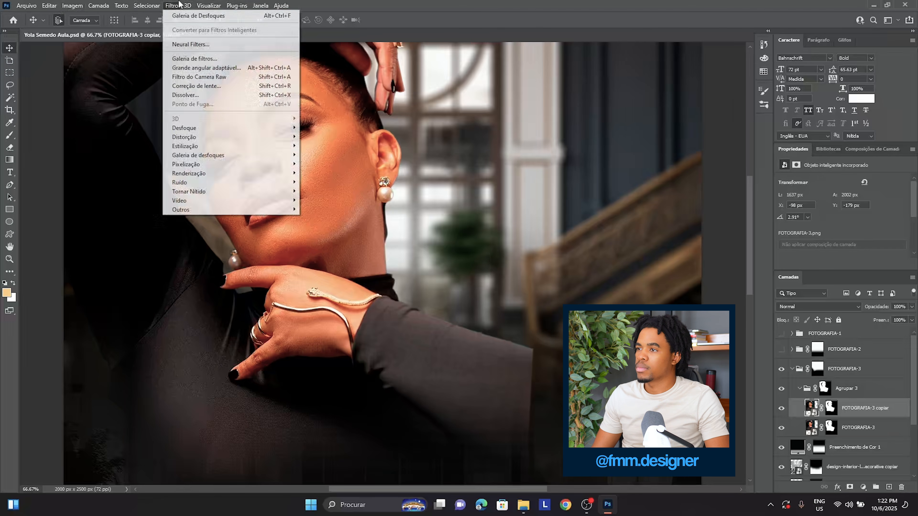
left_click(185, 77)
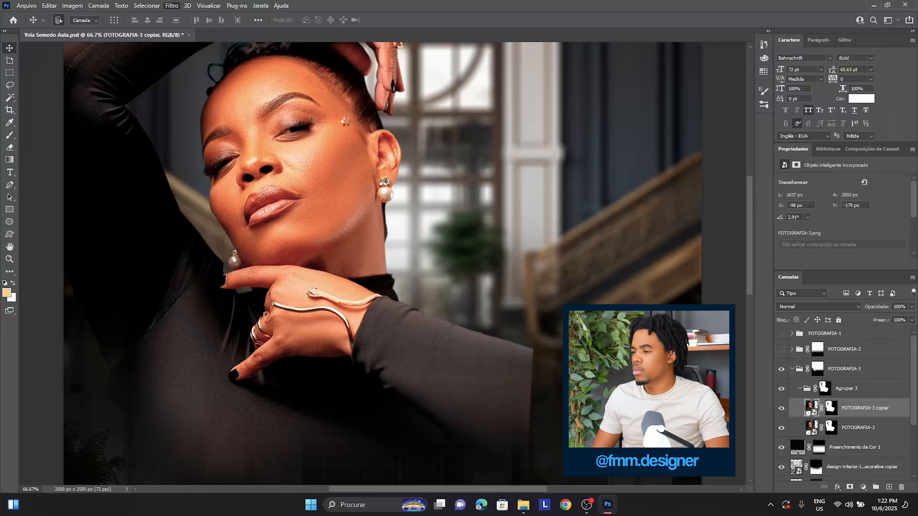
scroll(273, 125, "down", 4)
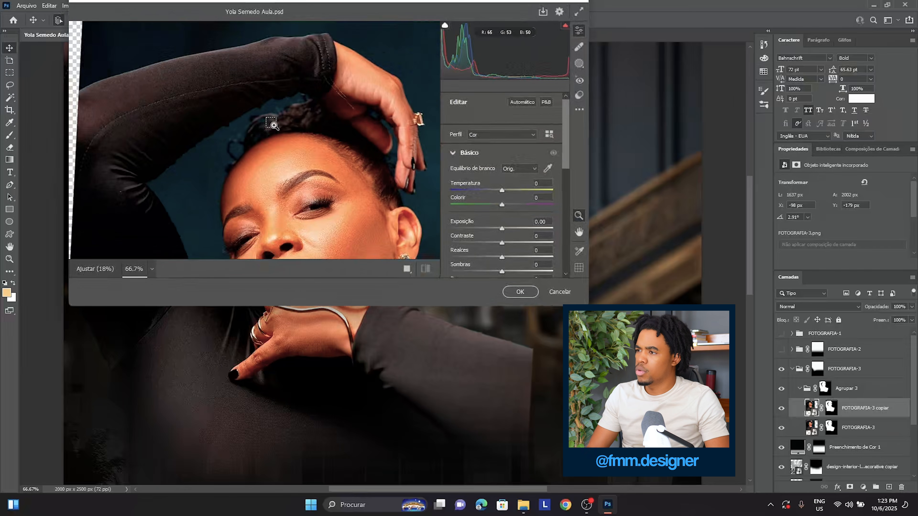
scroll(274, 125, "up", 1)
scroll(274, 125, "up", 1)
left_click_drag(502, 228, 498, 254)
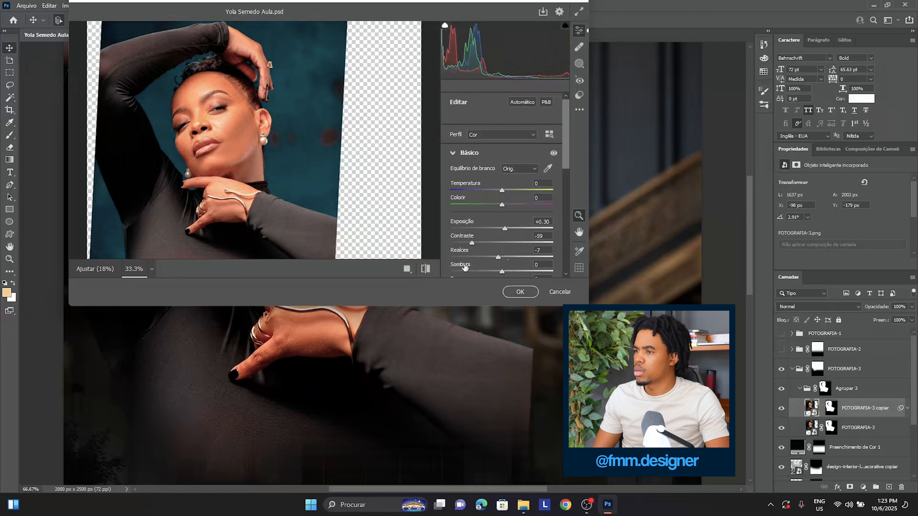
mouse_move(502, 271)
left_mouse_down()
mouse_move(467, 272)
mouse_move(528, 267)
mouse_move(511, 266)
left_mouse_up()
left_click_drag(565, 145, 568, 176)
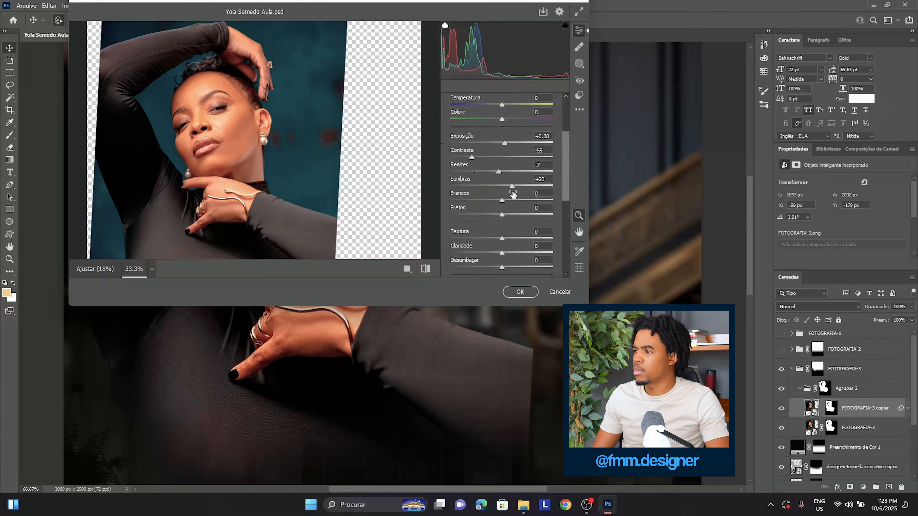
left_click_drag(502, 201, 495, 200)
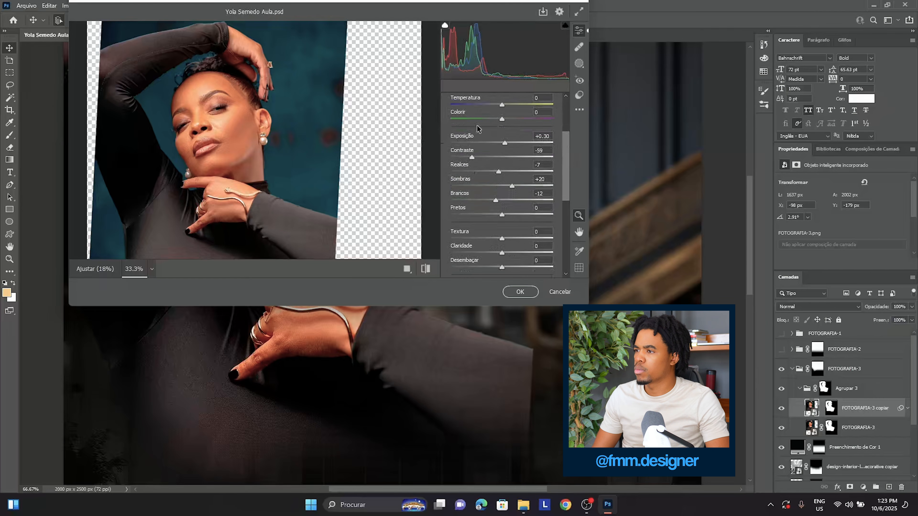
- Refine the Camera Raw adjustment to Exposure 0.00, Contrast -54, Shadows -4, Whites -17, Blacks -39 and Vibrance +1
left_click_drag(282, 7, 430, 157)
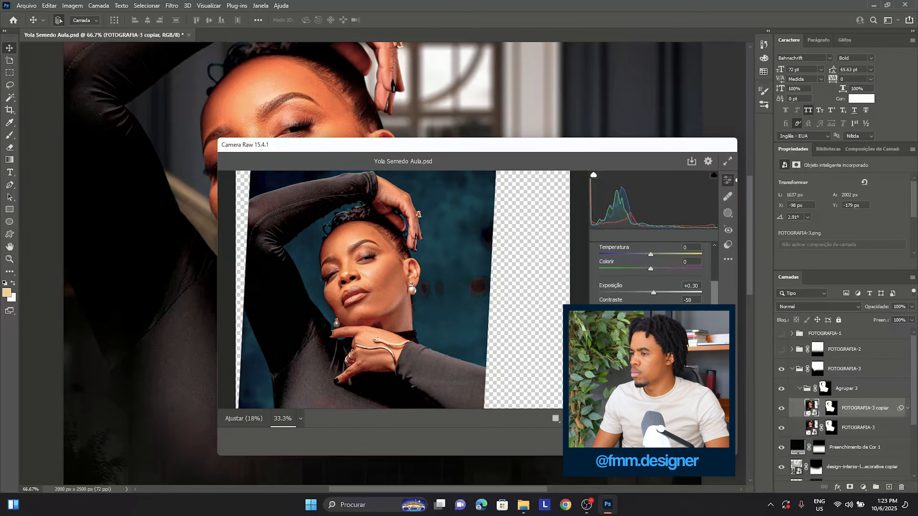
left_click_drag(620, 307, 623, 307)
mouse_move(654, 292)
left_mouse_down()
mouse_move(635, 292)
mouse_move(651, 293)
left_mouse_up()
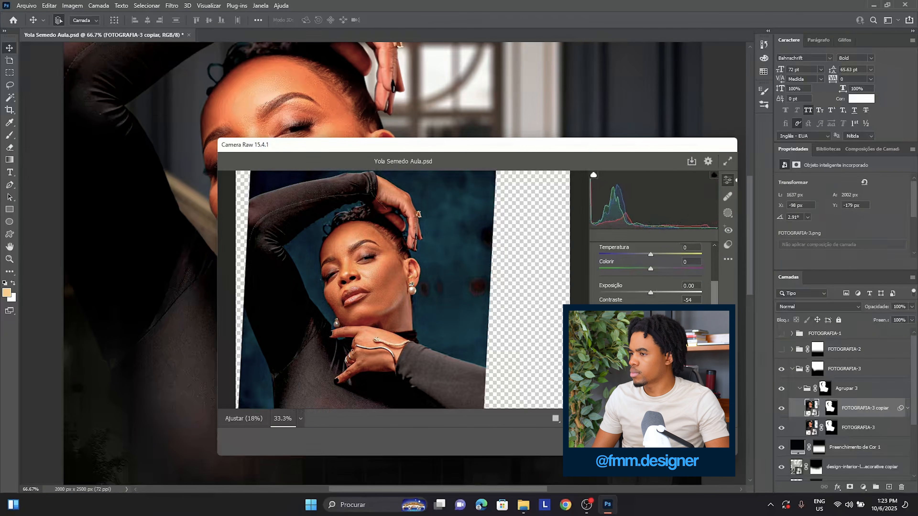
scroll(719, 284, "down", 3)
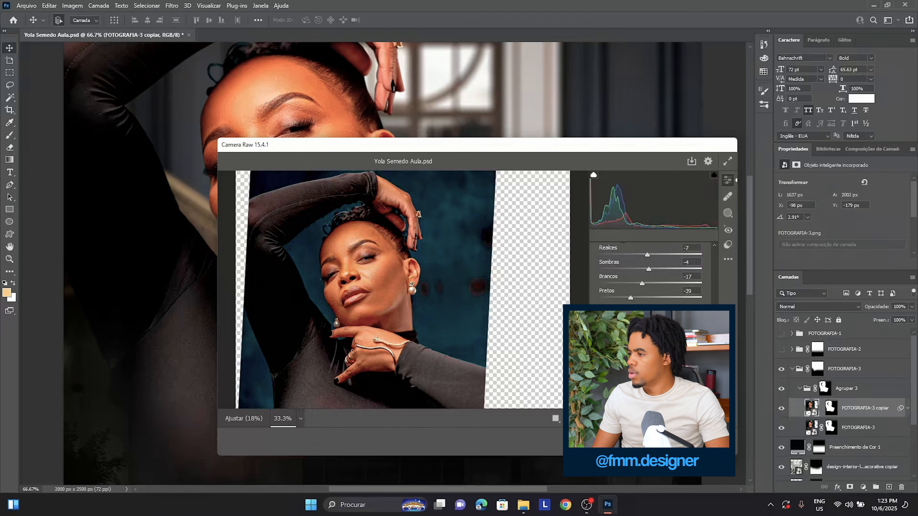
left_click_drag(651, 347, 655, 346)
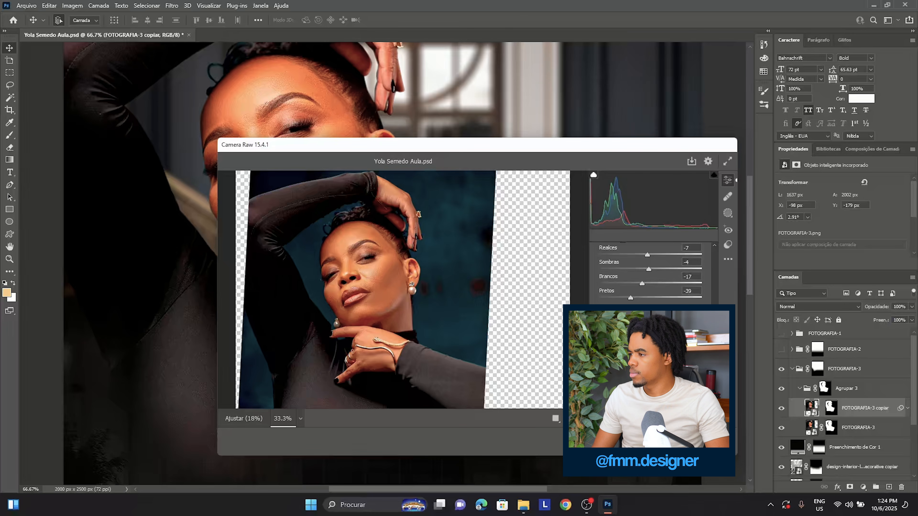
left_click_drag(650, 365, 657, 365)
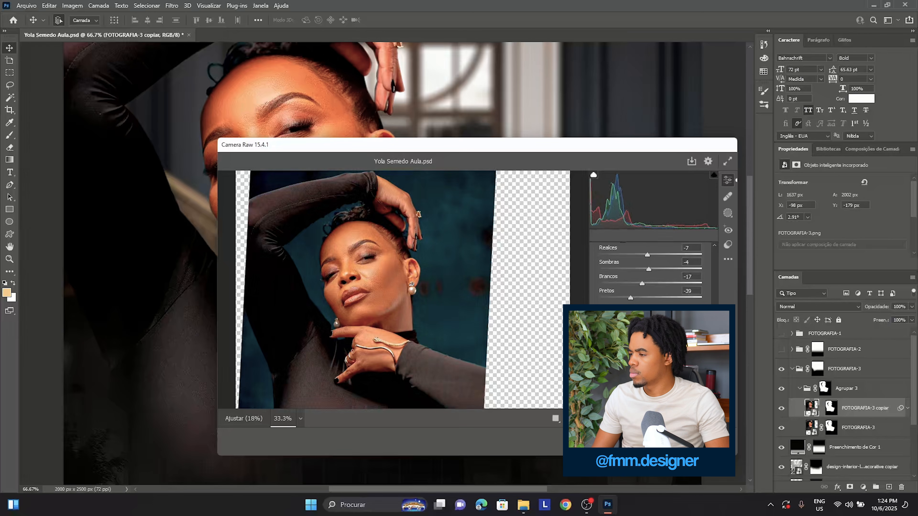
mouse_move(658, 366)
left_mouse_down()
mouse_move(645, 365)
mouse_move(656, 366)
left_mouse_up()
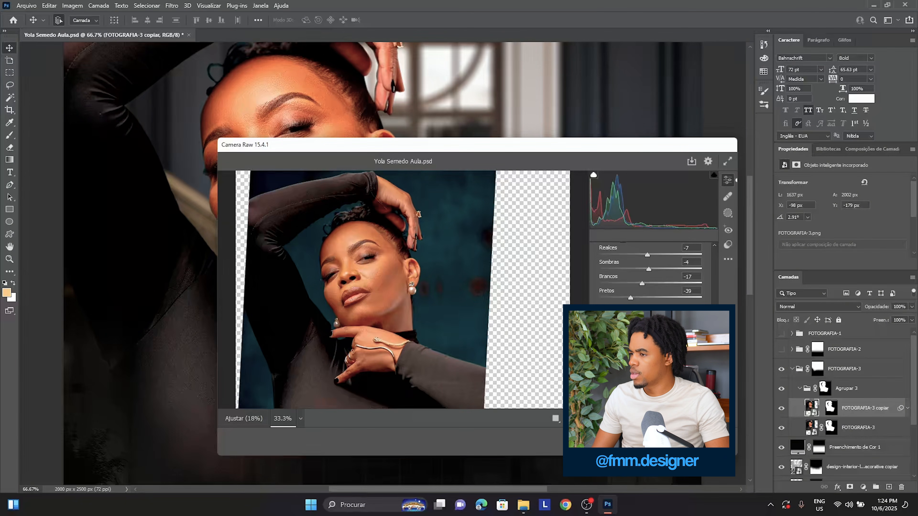
scroll(651, 260, "down", 5)
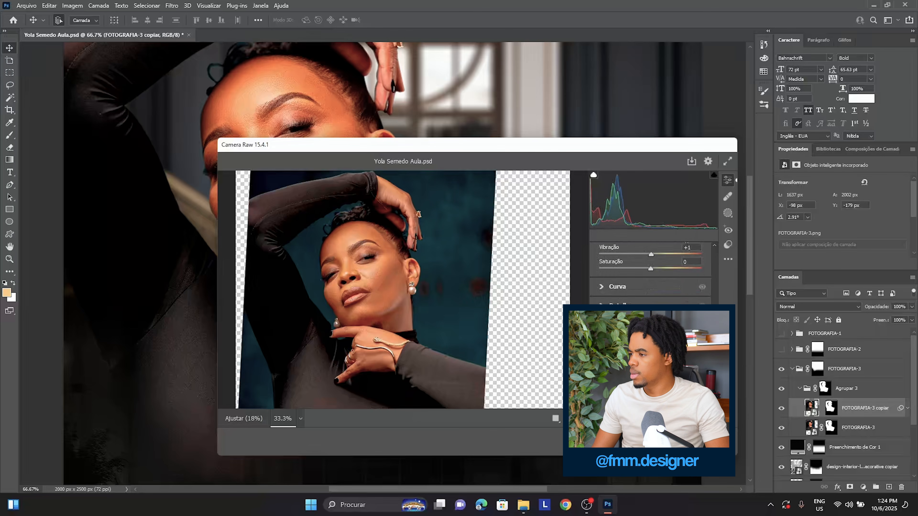
- Expand the Camera Raw Detail settings and examine the face up close and the whole portrait in the preview
left_click(615, 303)
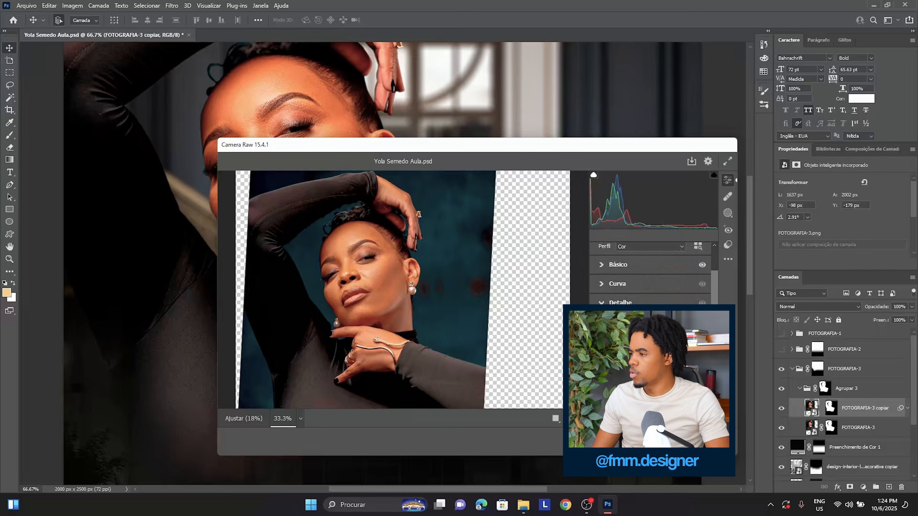
left_click(349, 275)
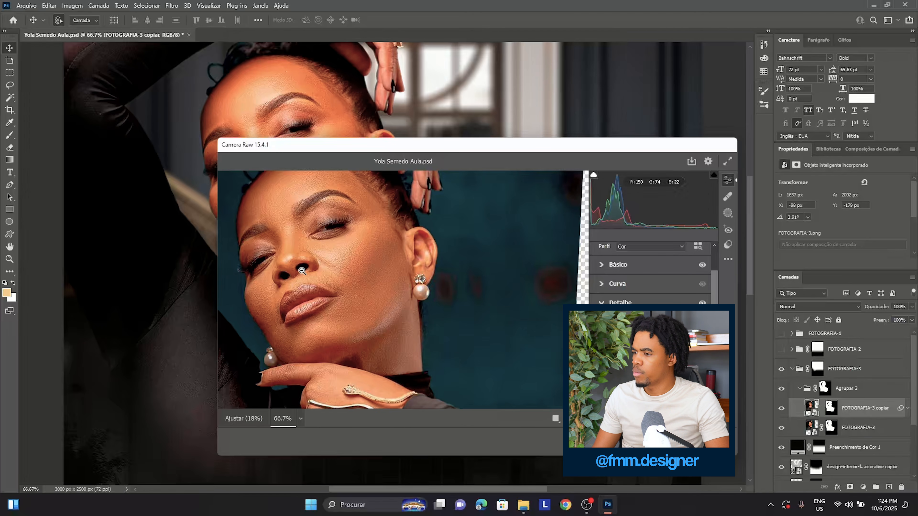
key("ctrl+0")
left_click(388, 226)
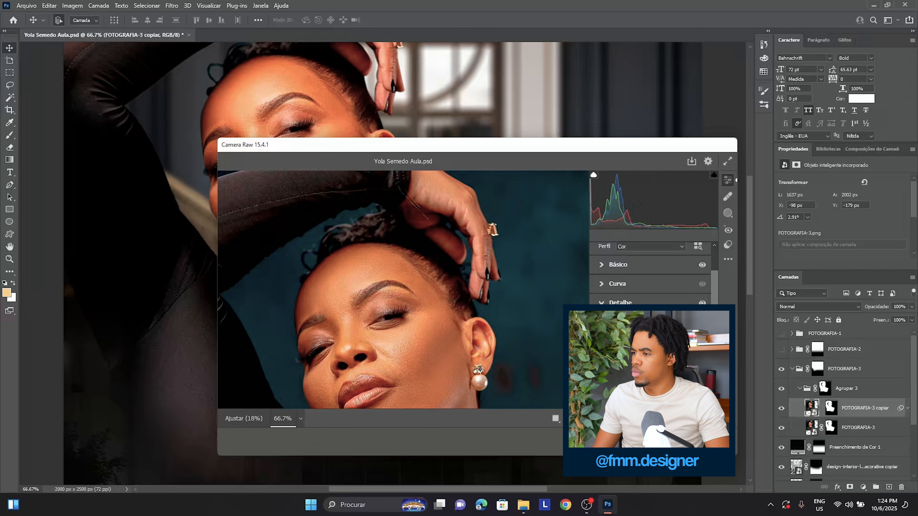
key("ctrl+0")
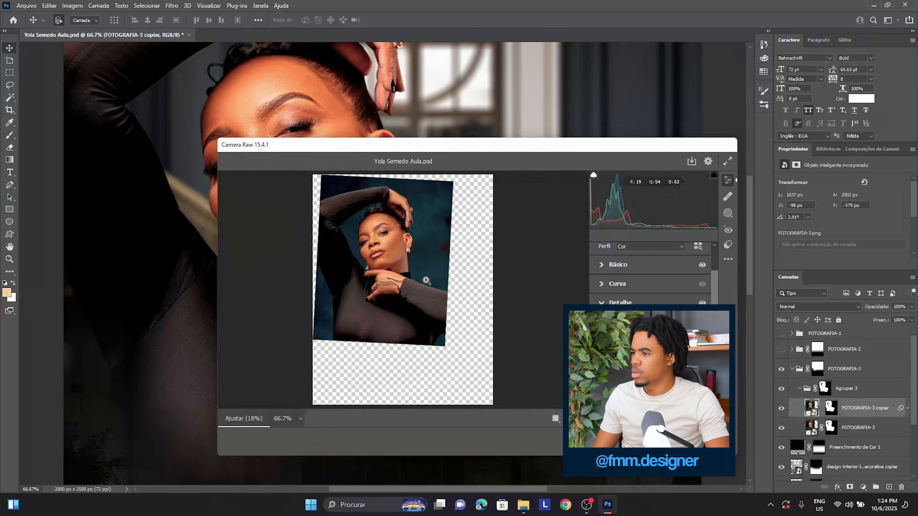
left_click(404, 247)
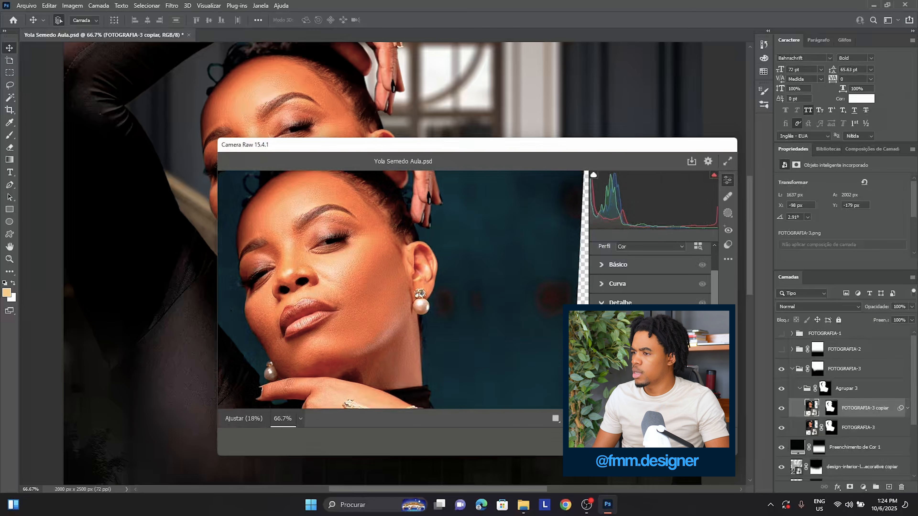
- Save the Camera Raw settings as a user preset named YOLA and apply the filter to the FOTOGRAFIA-3 copy
left_click(728, 244)
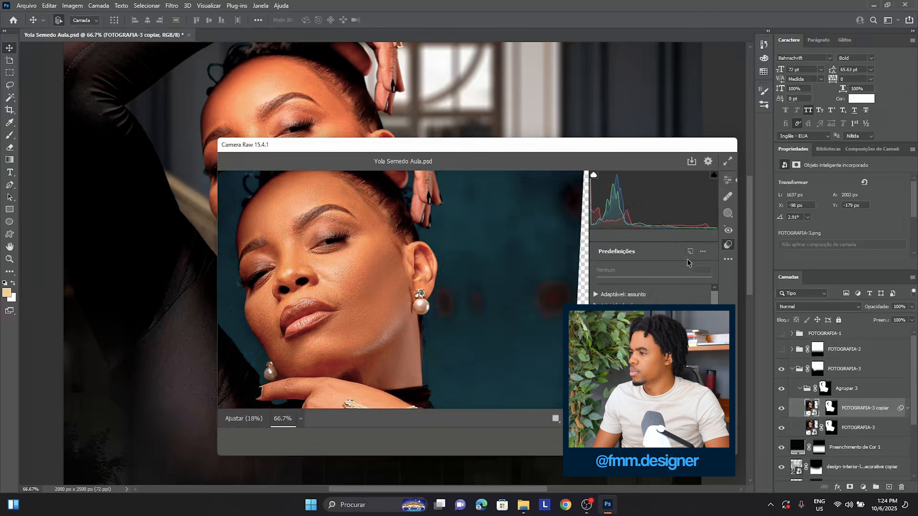
left_click(689, 252)
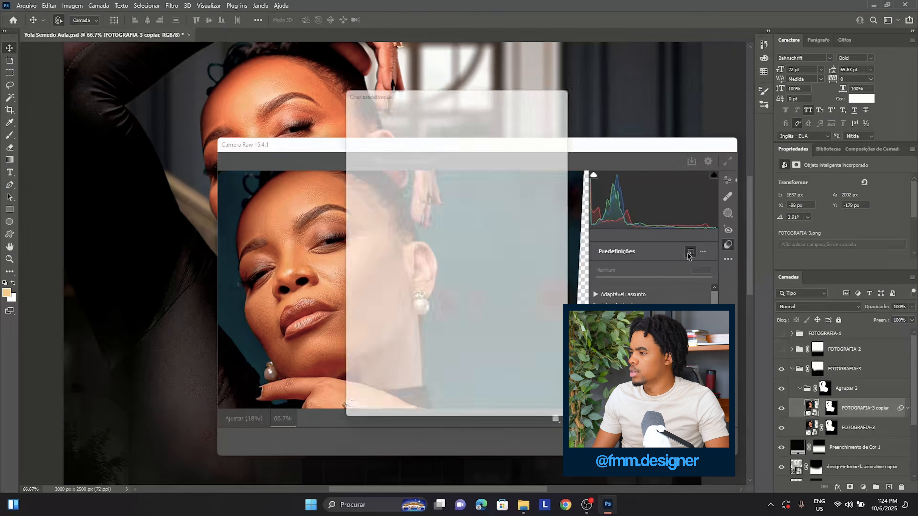
key("Caps_Lock")
type("Y")
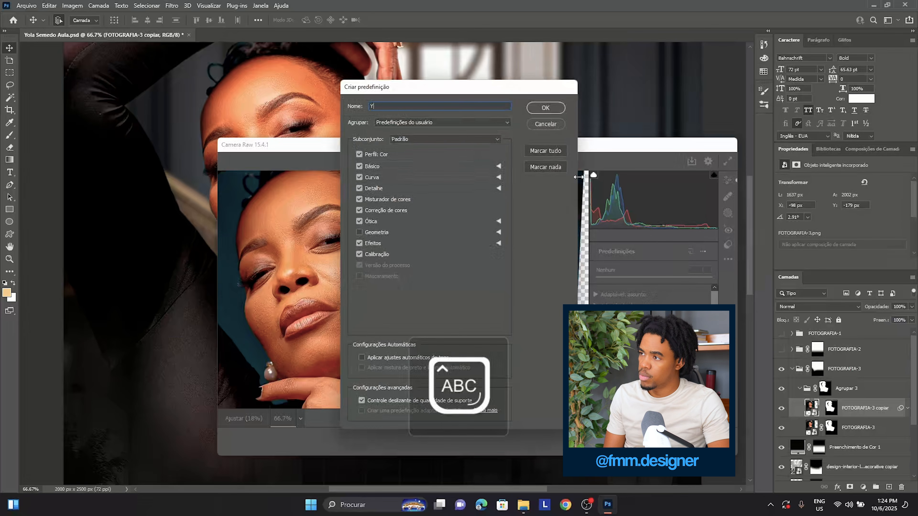
type("OLA")
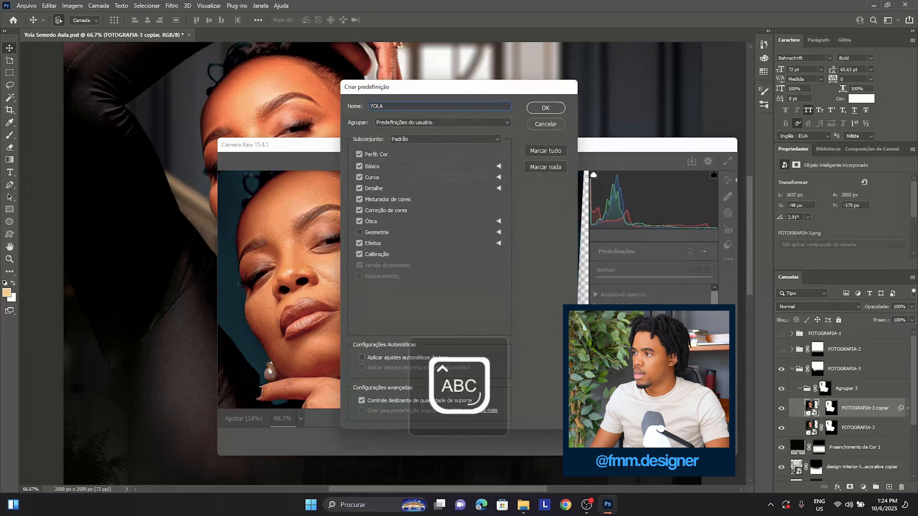
left_click(536, 113)
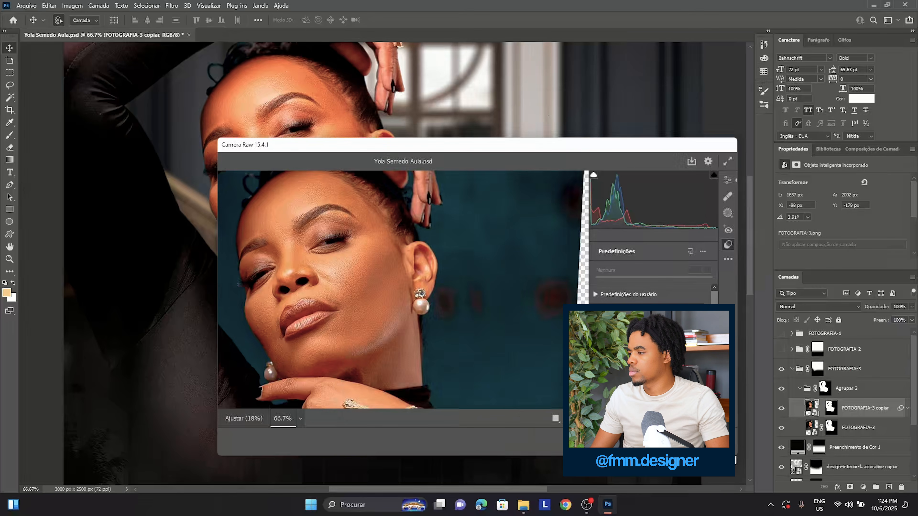
left_click(717, 441)
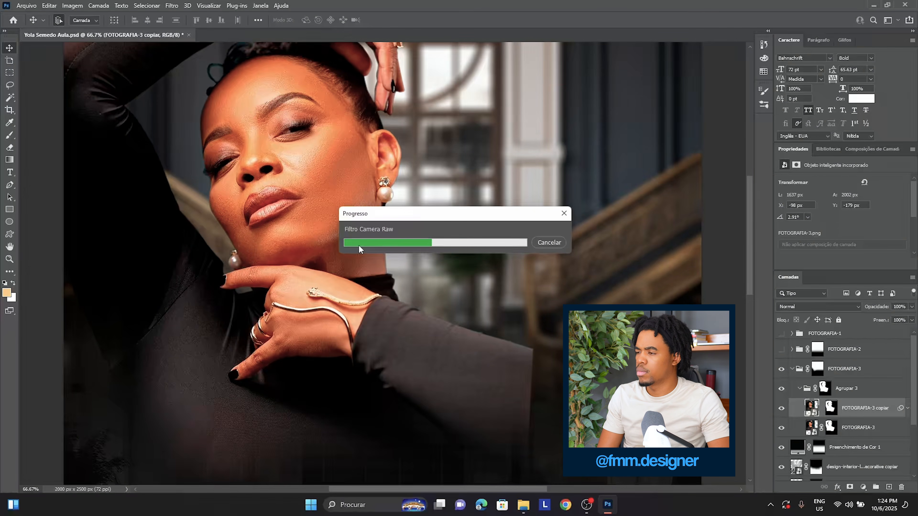
- Set the FOTOGRAFIA-3 copy's opacity to 80% and compare the portrait with the copy hidden and shown
key("ctrl+minus")
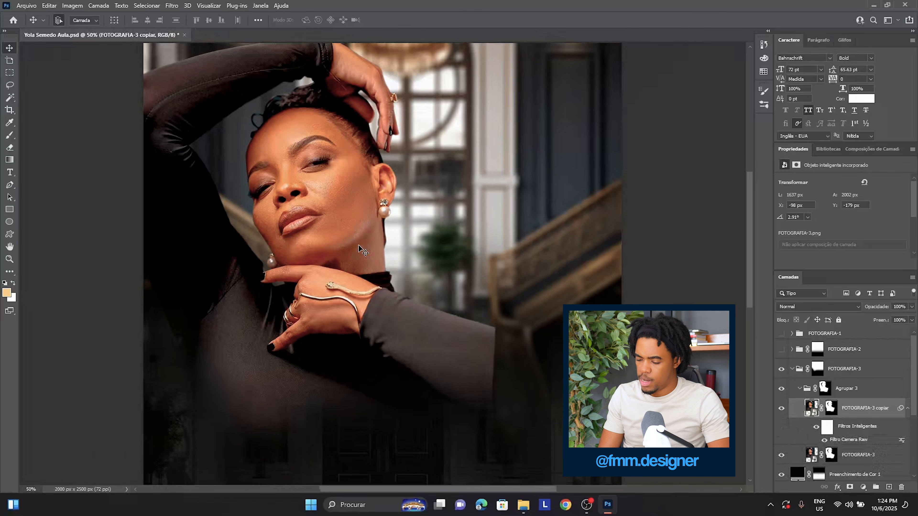
key("ctrl+minus")
key("ctrl+minus")
key("ctrl+minus")
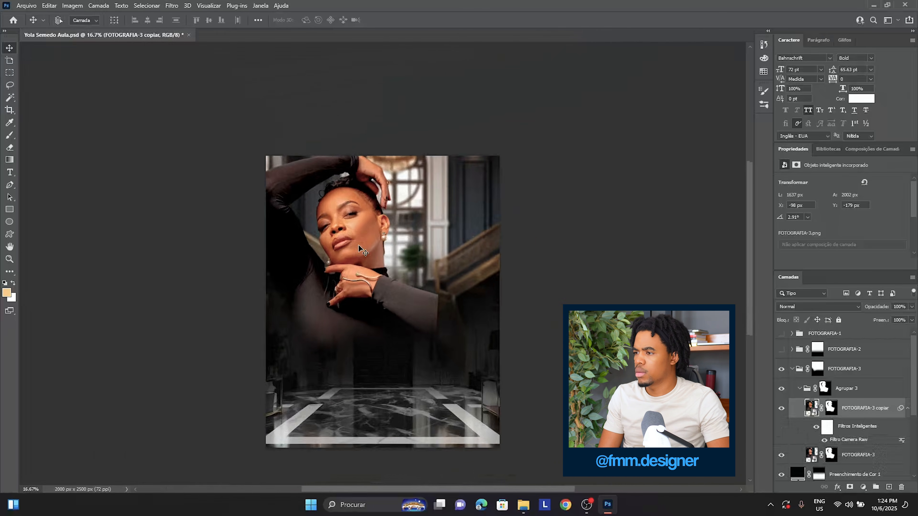
key("ctrl+plus")
key("ctrl+plus")
key("ctrl+plus")
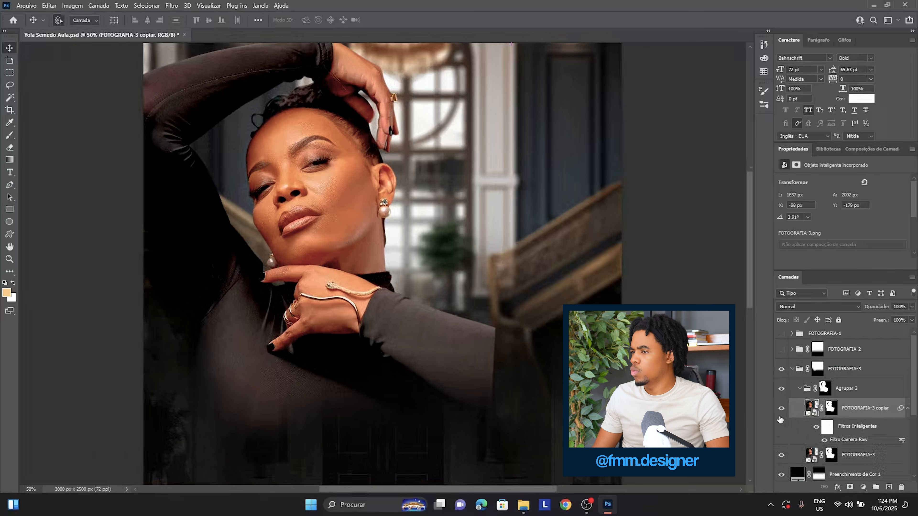
left_click(781, 409)
left_click(781, 408)
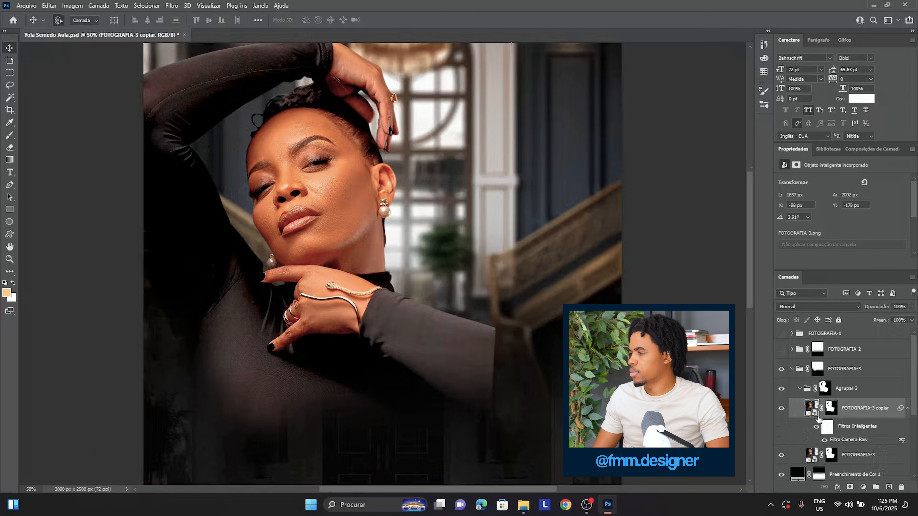
left_click_drag(880, 309, 869, 308)
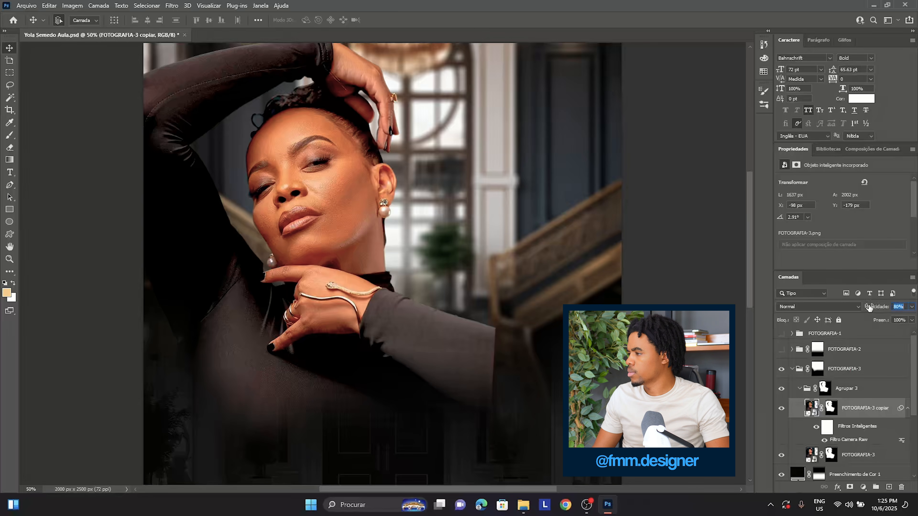
left_click(781, 408)
left_click(781, 409)
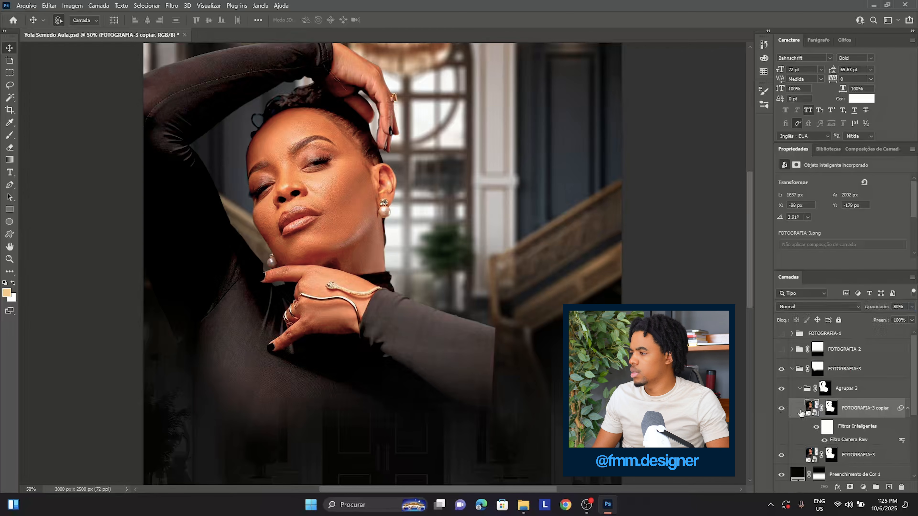
- Collapse the Agrupar 3 group and add a Color Balance adjustment layer above it, clipped to the group
left_click(799, 389)
left_click(821, 395)
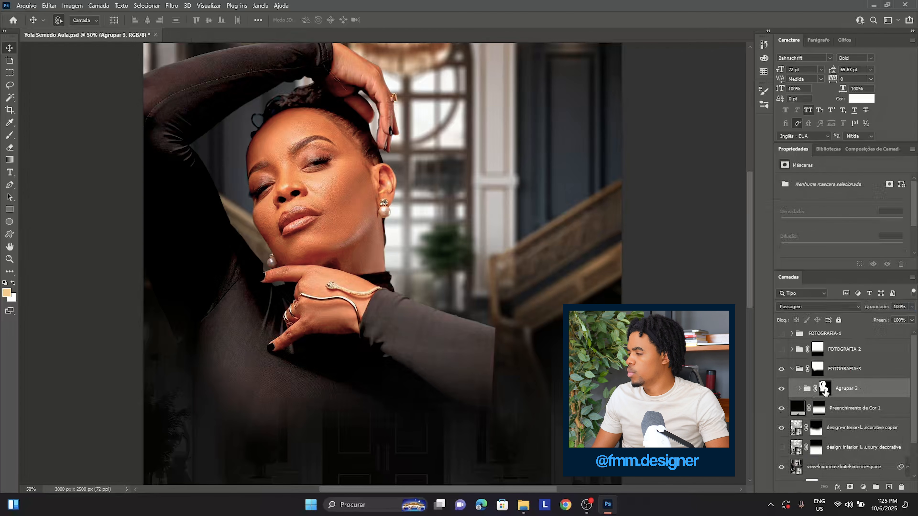
left_click(864, 487)
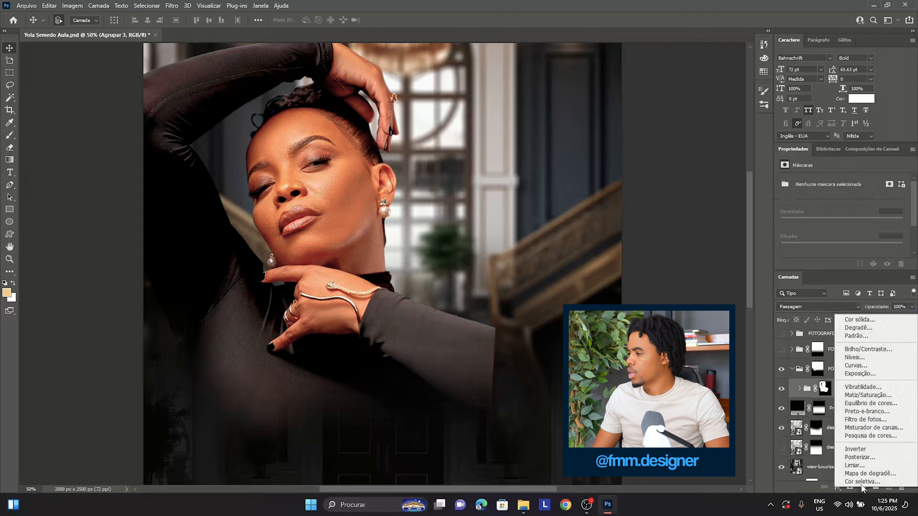
left_click(864, 404)
left_click(843, 264)
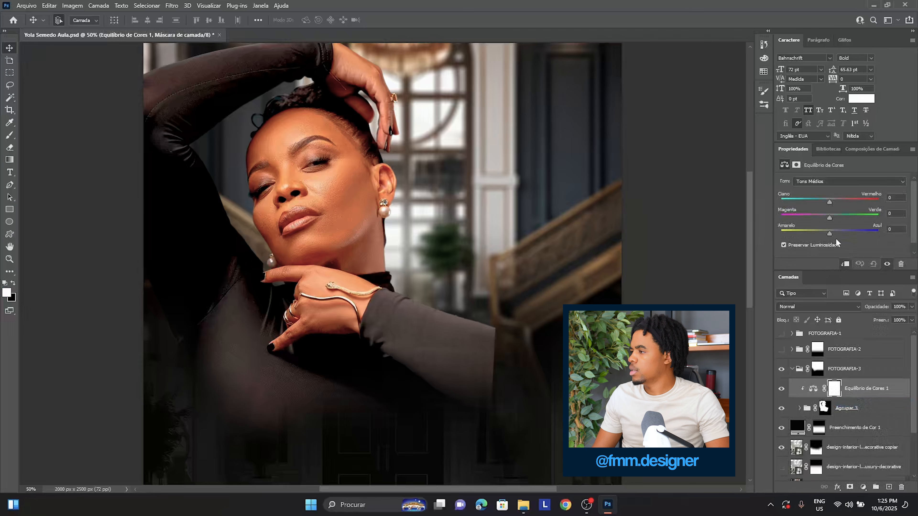
- Set the Color Balance midtones to Cyan-Red +1, Magenta-Green +10 and Yellow-Blue +15, checking the portrait from farther out
mouse_move(819, 231)
left_mouse_down()
mouse_move(849, 231)
mouse_move(837, 231)
left_mouse_up()
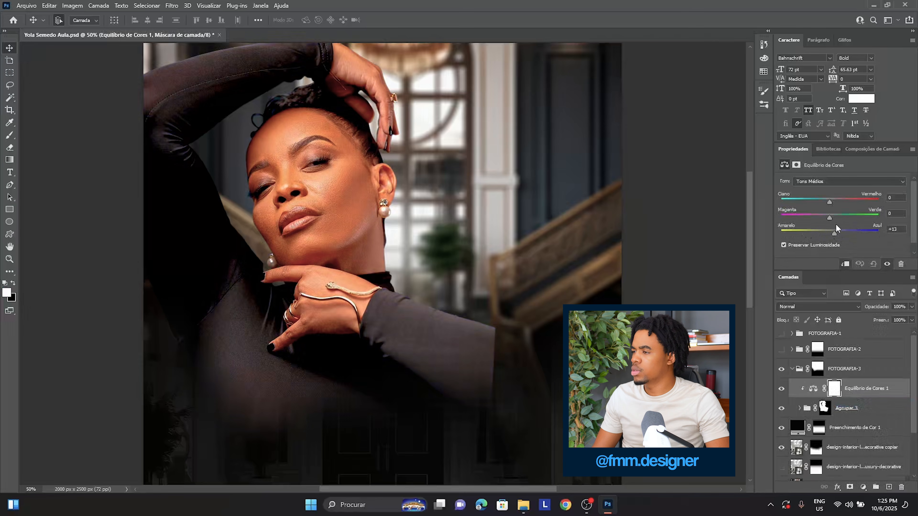
left_click_drag(832, 197, 833, 231)
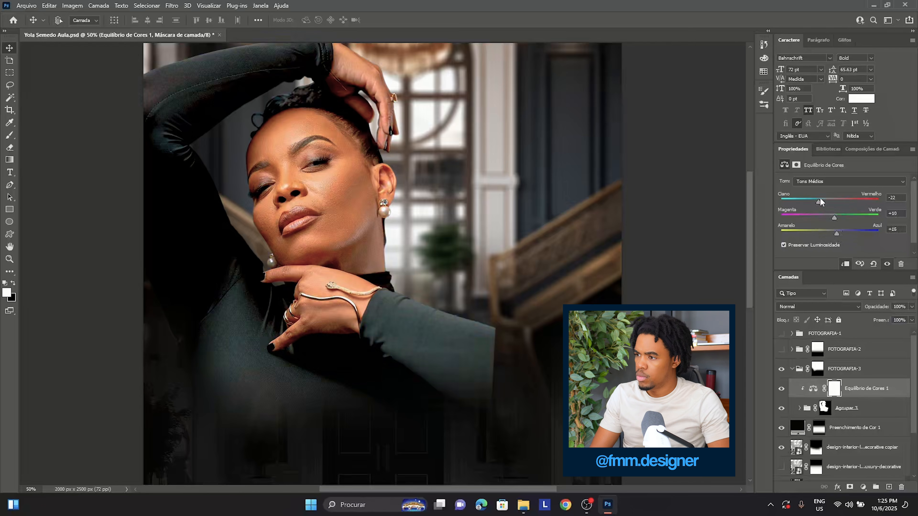
key("ctrl+minus")
key("ctrl+minus")
key("ctrl+plus")
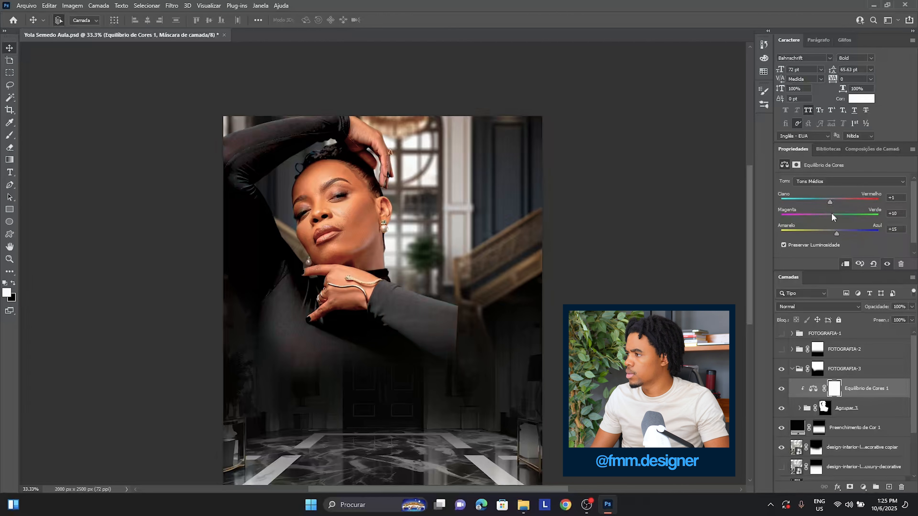
- Set the Color Balance highlights to Magenta-Green +10 and Yellow-Blue +6, and compare the portrait with the adjustment hidden and shown
left_click(825, 182)
left_click(823, 204)
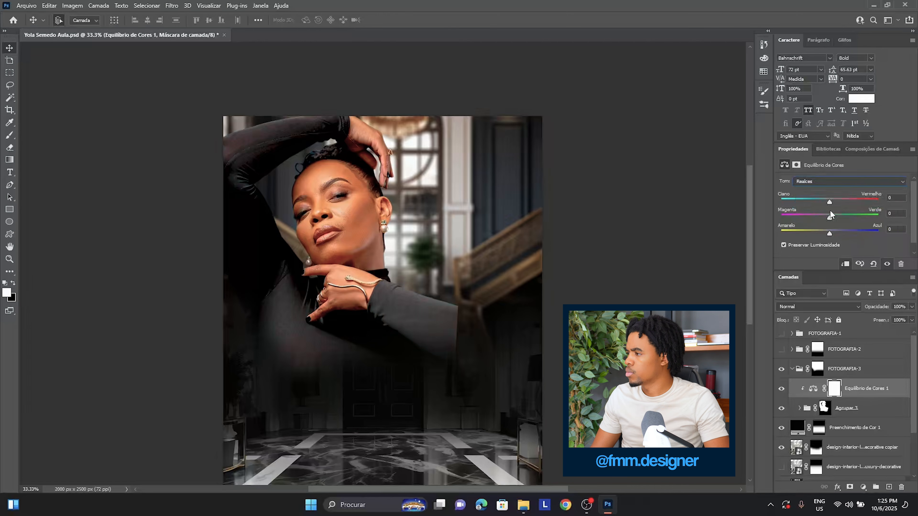
left_click_drag(831, 234, 830, 202)
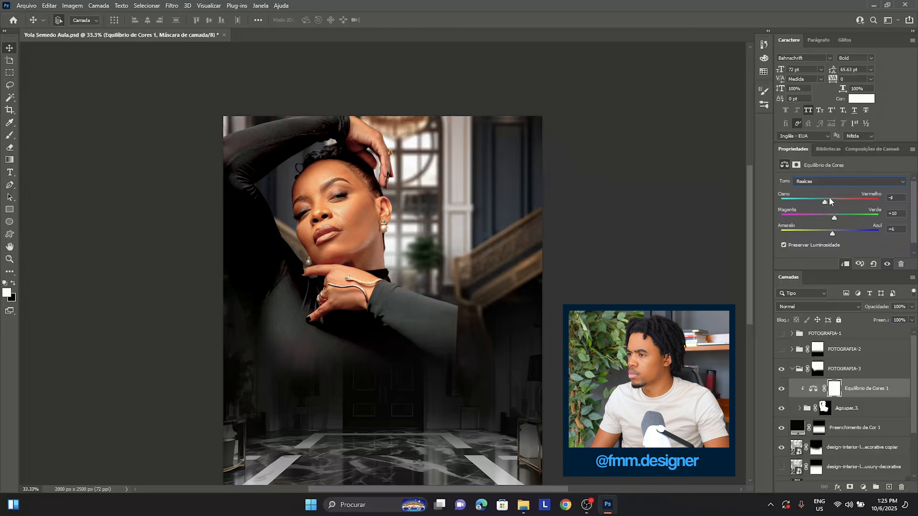
left_click(782, 389)
left_click(782, 389)
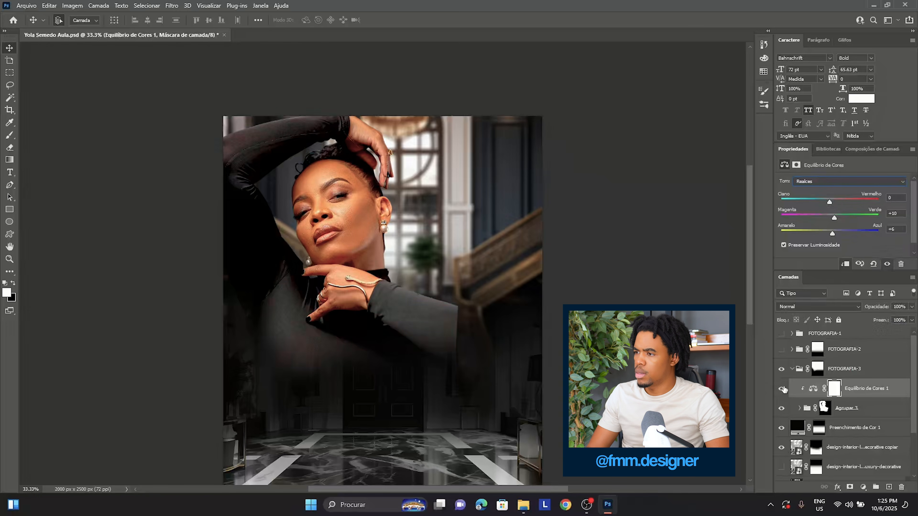
- Set the Color Balance shadows to Cyan-Red +4, Magenta-Green +6 and Yellow-Blue 0, and save the document
key("super+plus")
key("ctrl+plus")
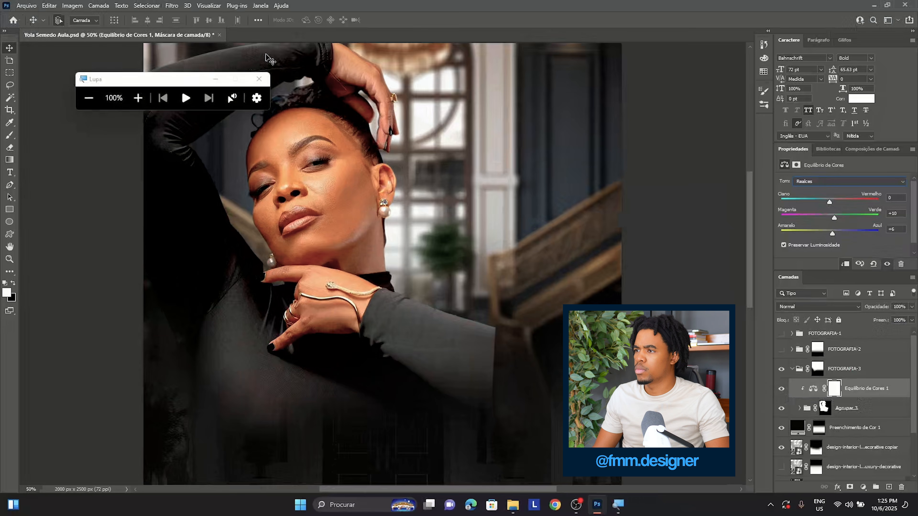
left_click(259, 79)
left_click(805, 182)
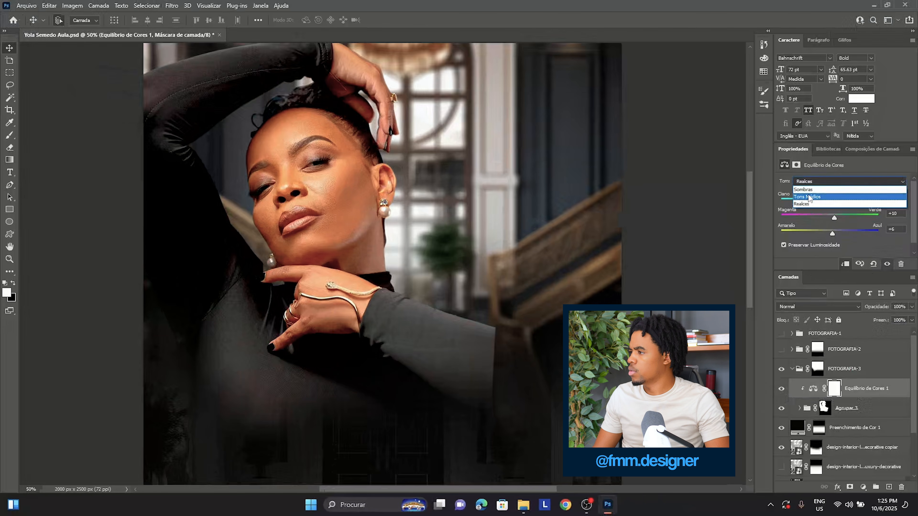
left_click(806, 189)
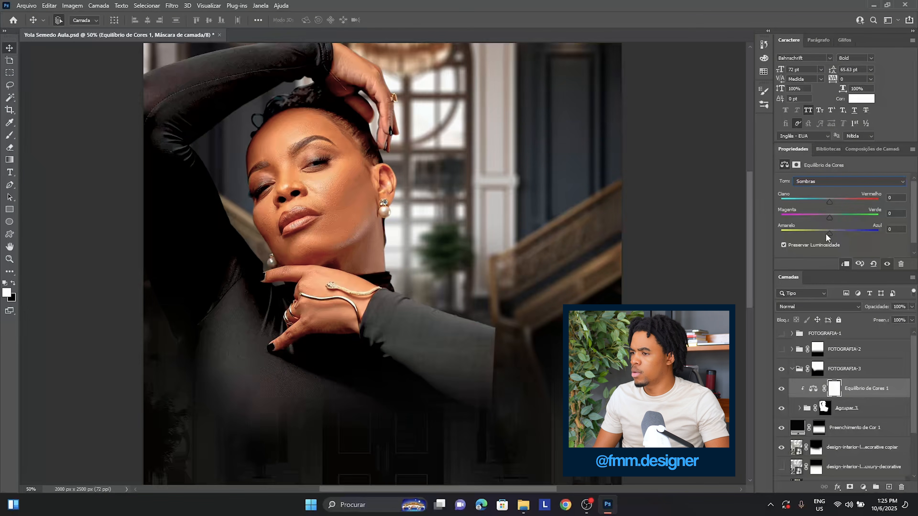
left_click_drag(825, 233, 831, 199)
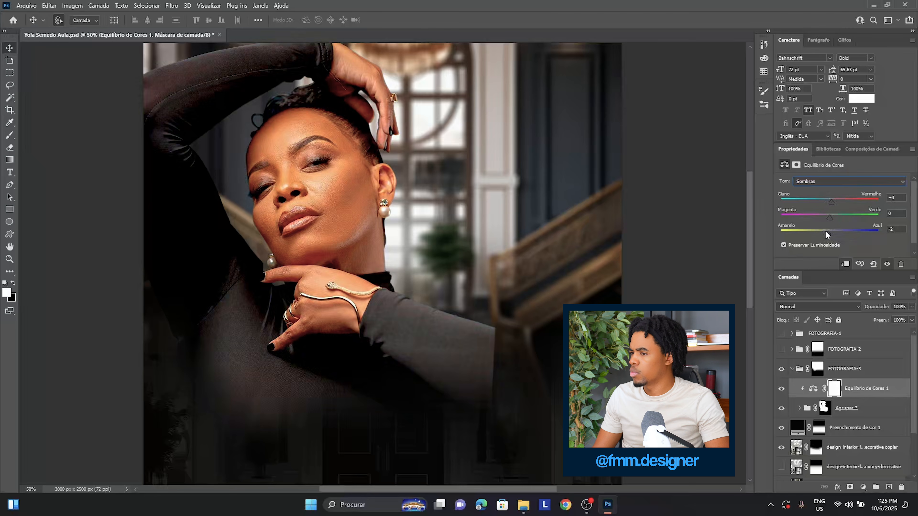
left_click(825, 216)
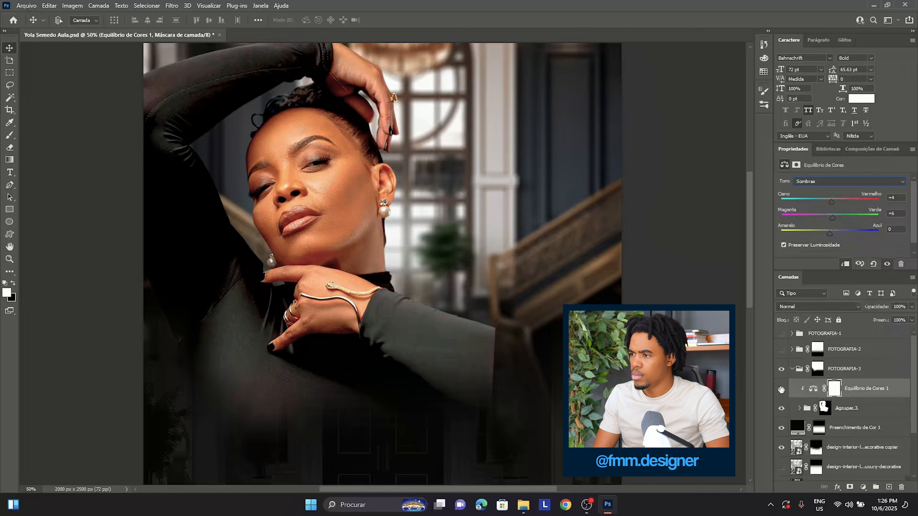
key("ctrl+minus")
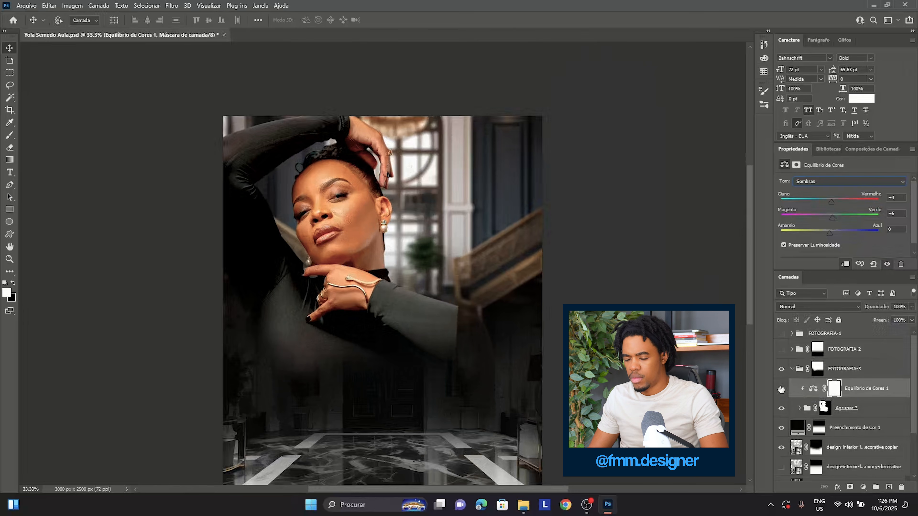
key("ctrl+s")
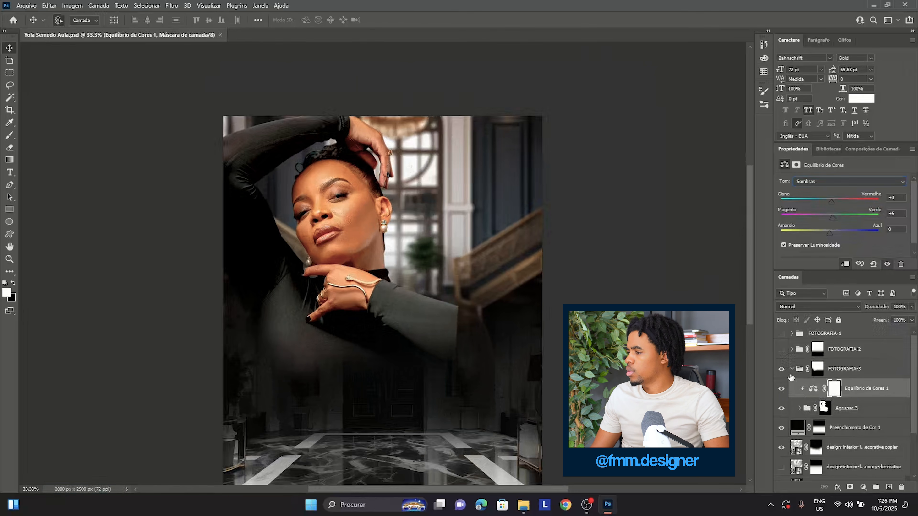
- Collapse the FOTOGRAFIA-3 group, show the FOTOGRAFIA-2 group and duplicate the FOTOGRAFIA-2 photo layer inside Agrupar 2
left_click(791, 369)
left_click(782, 349)
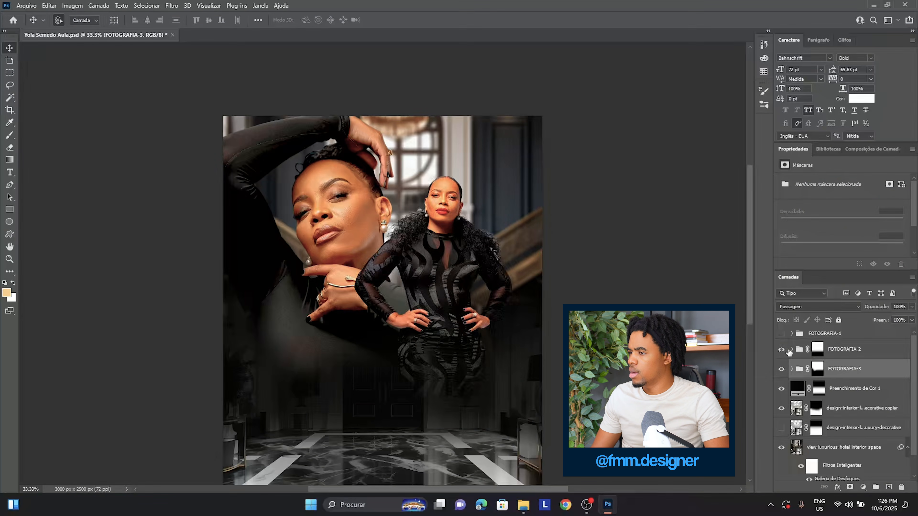
key("ctrl+plus")
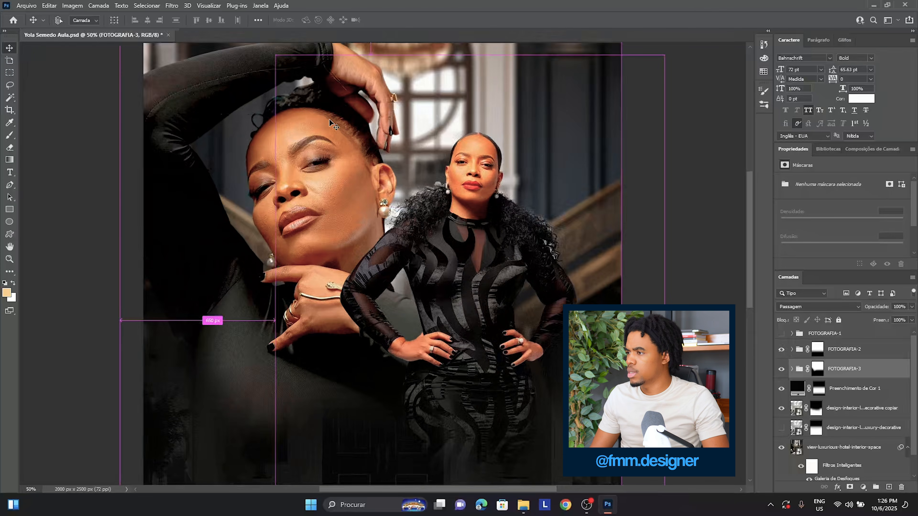
right_click(481, 167)
left_click(515, 190)
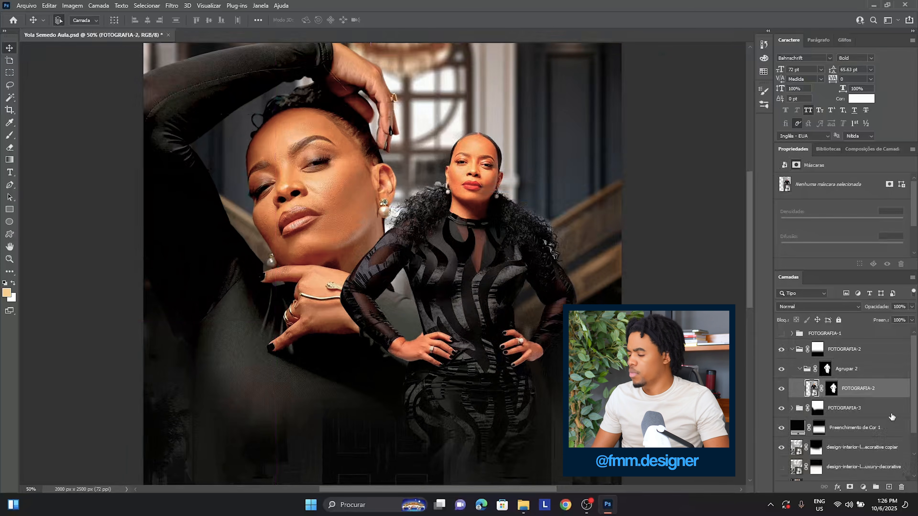
key("ctrl+j")
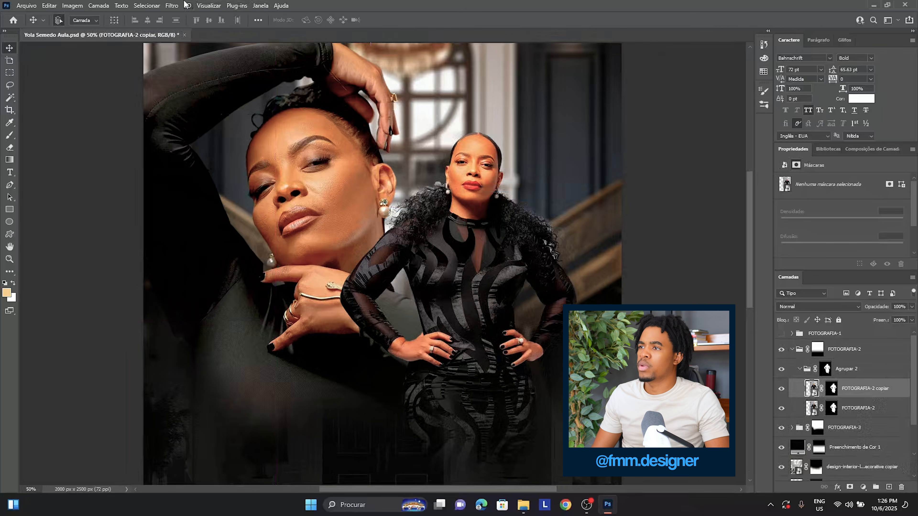
- Apply the Camera Raw filter with the YOLA user preset to the FOTOGRAFIA-2 copy, and collapse the FOTOGRAFIA-2 group
left_click(171, 5)
left_click(224, 77)
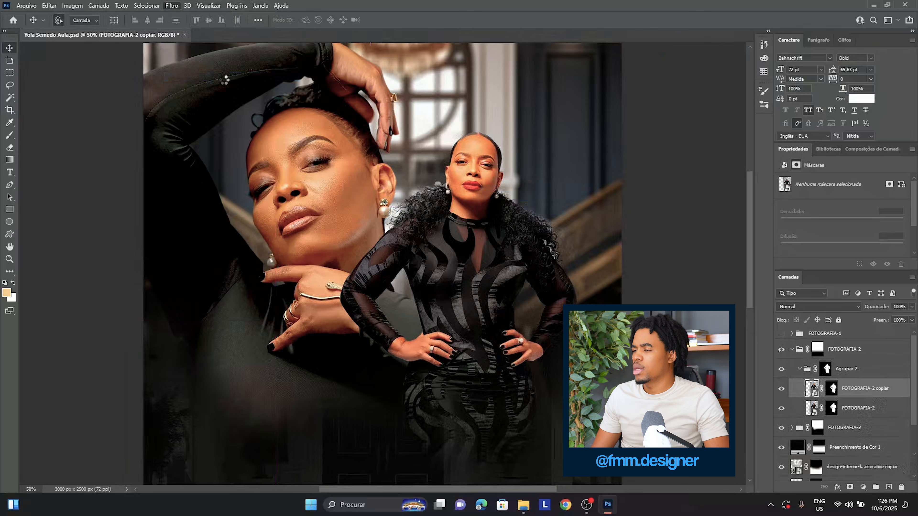
left_click(728, 246)
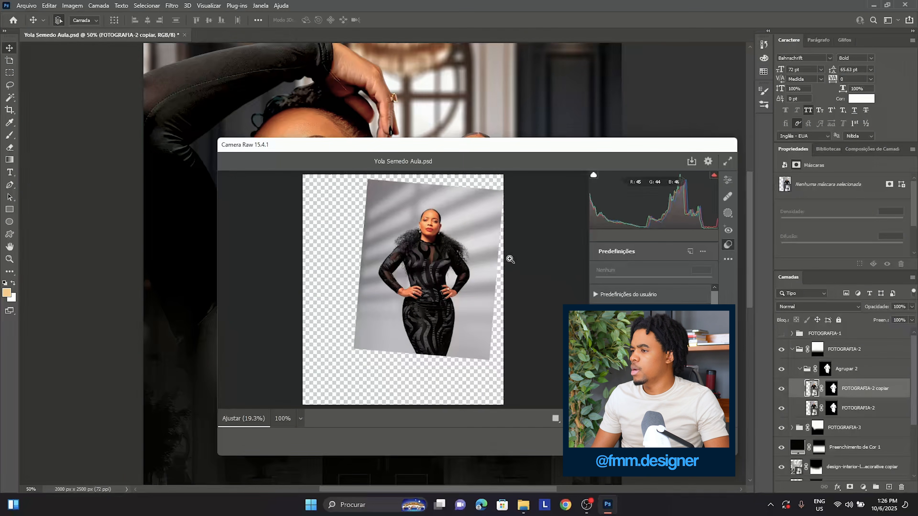
left_click(438, 231)
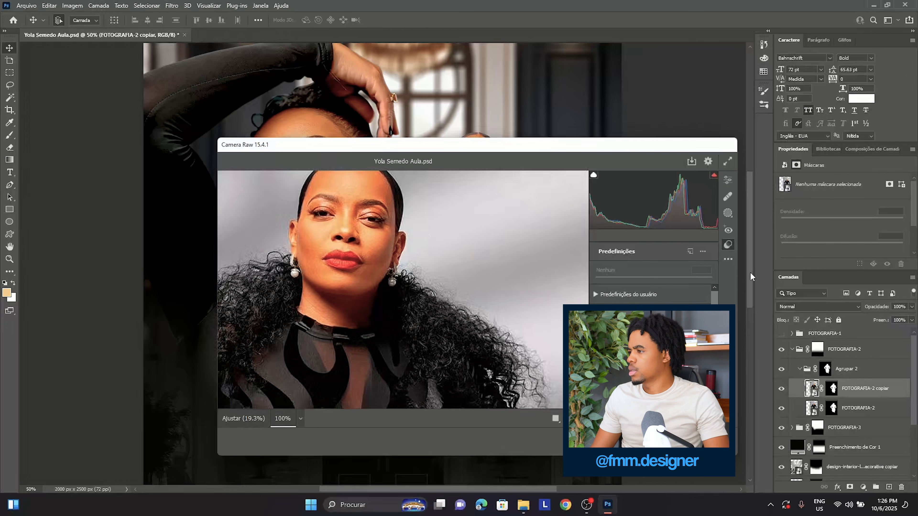
scroll(650, 295, "down", 3)
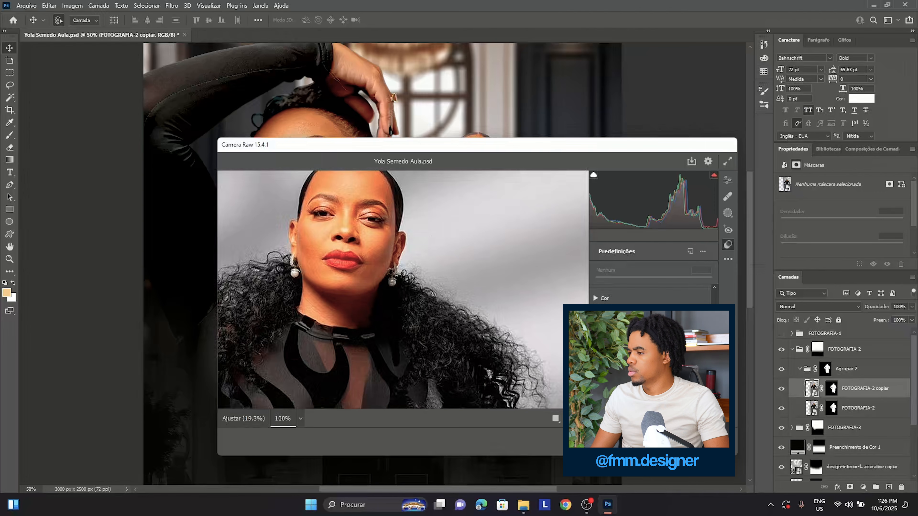
scroll(651, 295, "up", 3)
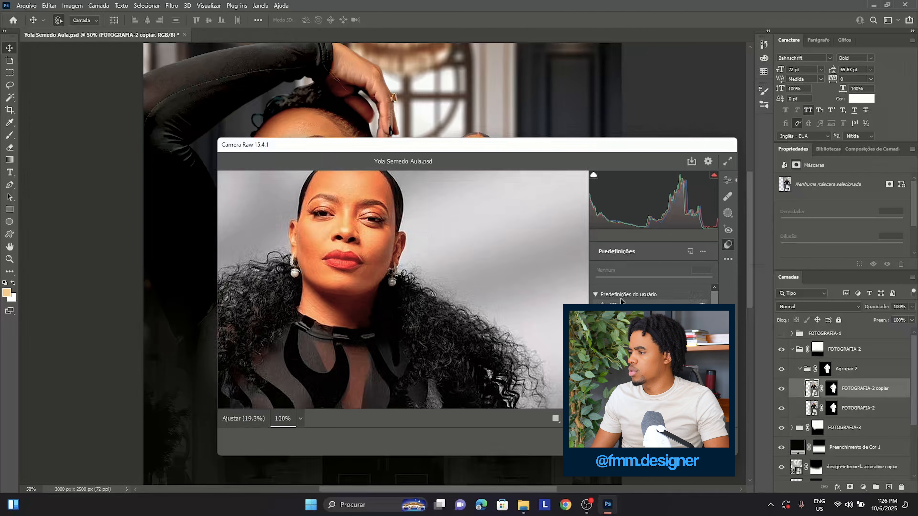
left_click(614, 304)
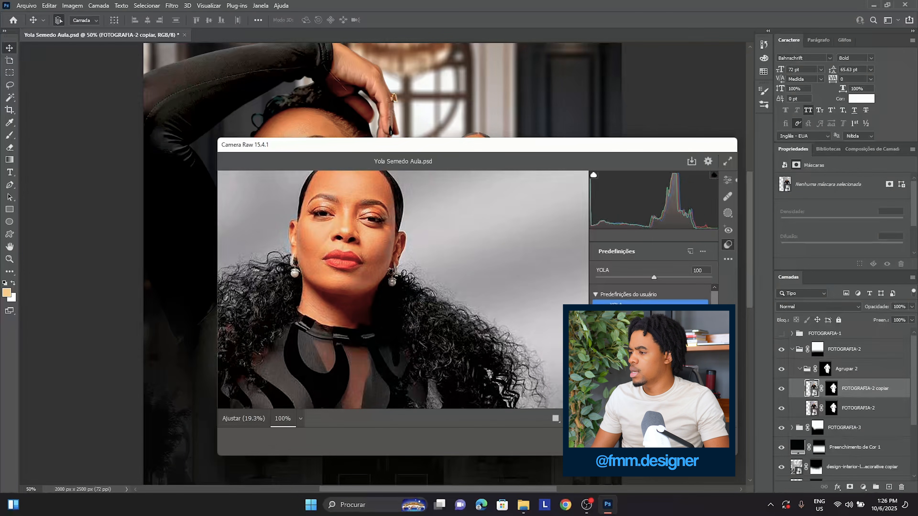
left_click(713, 442)
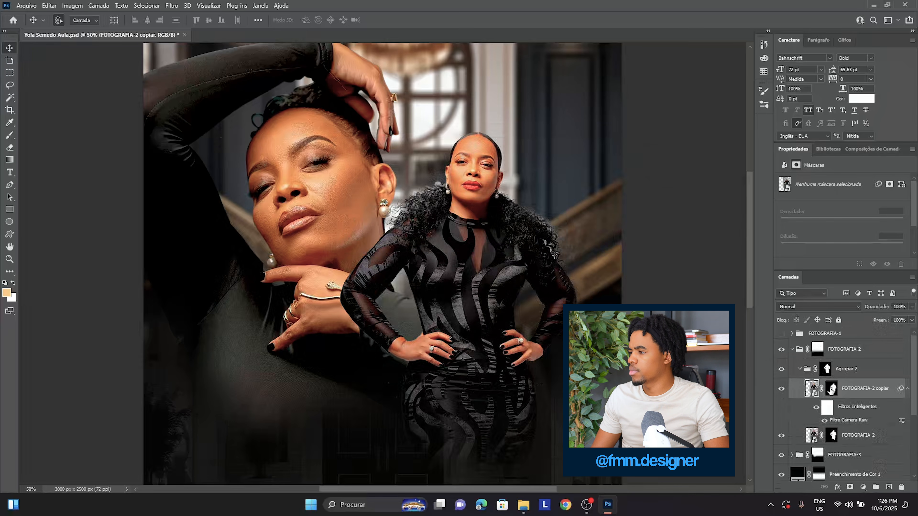
left_click(792, 349)
key("ctrl+minus")
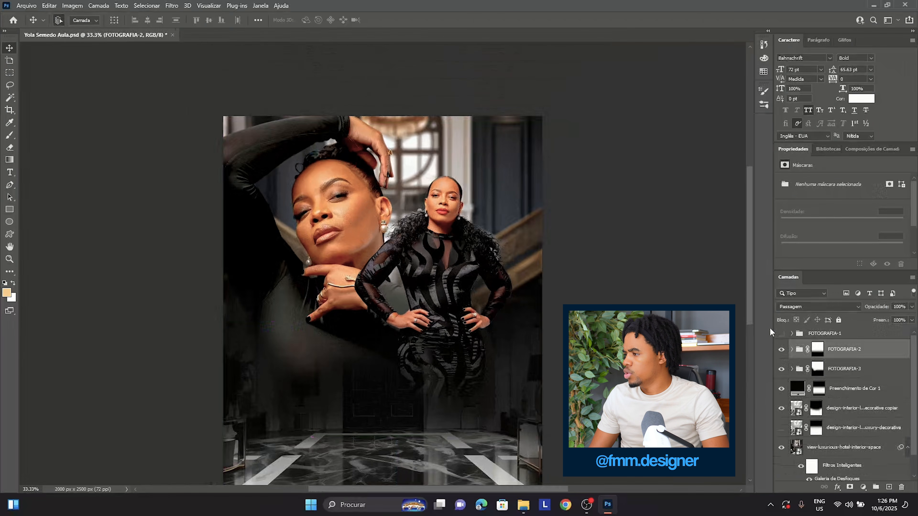
- Show the FOTOGRAFIA-1 group, duplicate the FOTOGRAFIA-1 photo layer inside Agrupar 1, and save the document
left_click(781, 333)
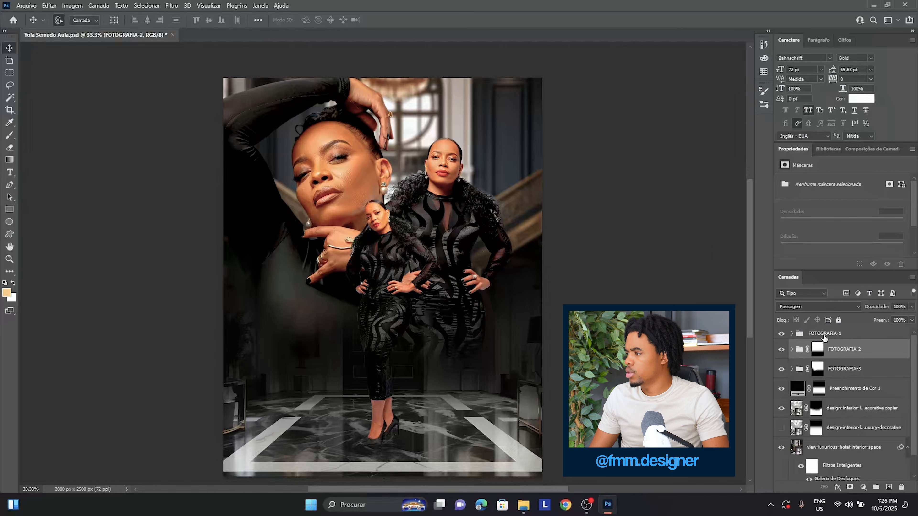
left_click(792, 333)
left_click(850, 376)
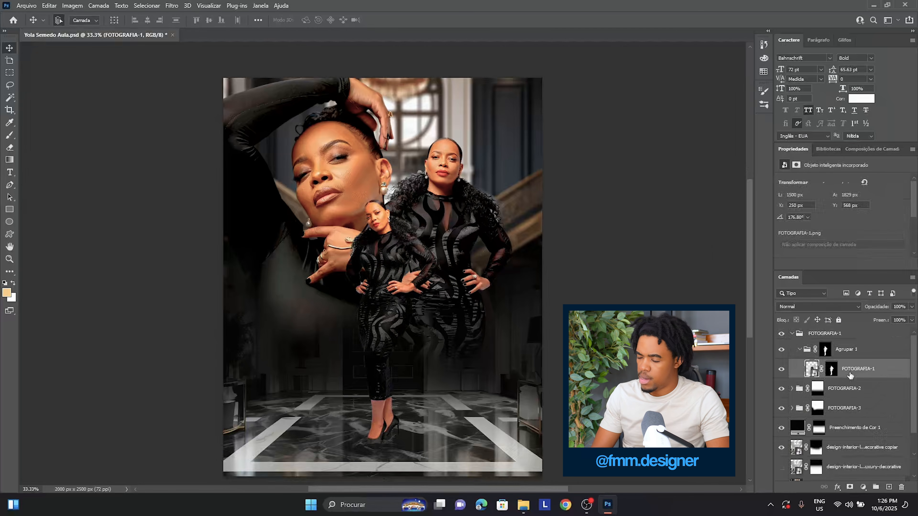
key("ctrl+s")
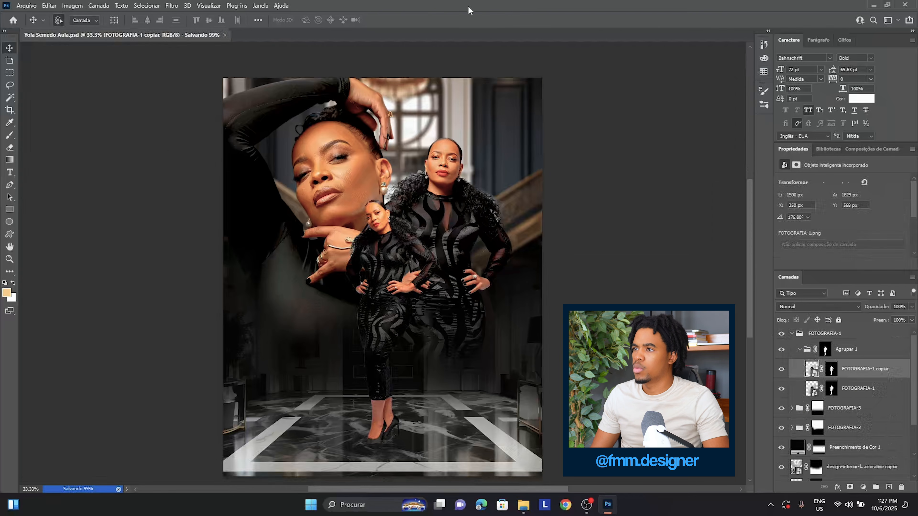
- Apply the Camera Raw filter with the YOLA user preset to the FOTOGRAFIA-1 copy
left_click(171, 6)
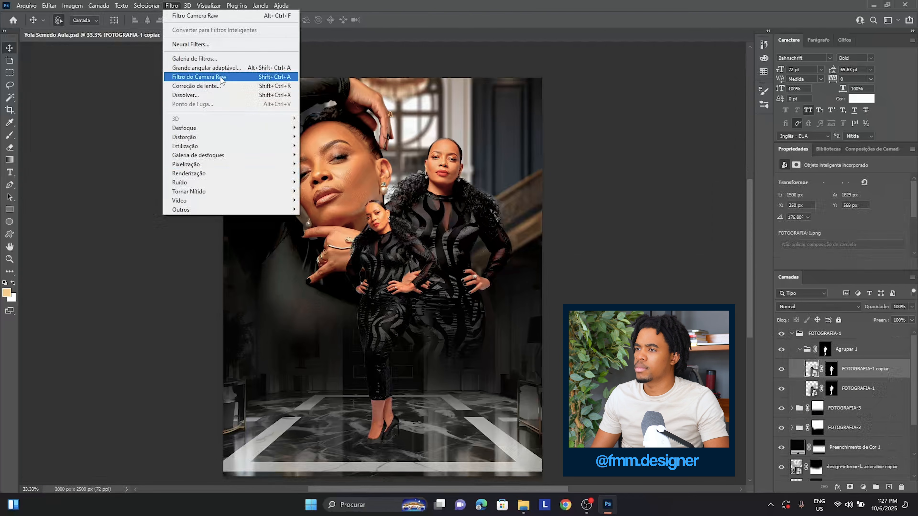
left_click(196, 78)
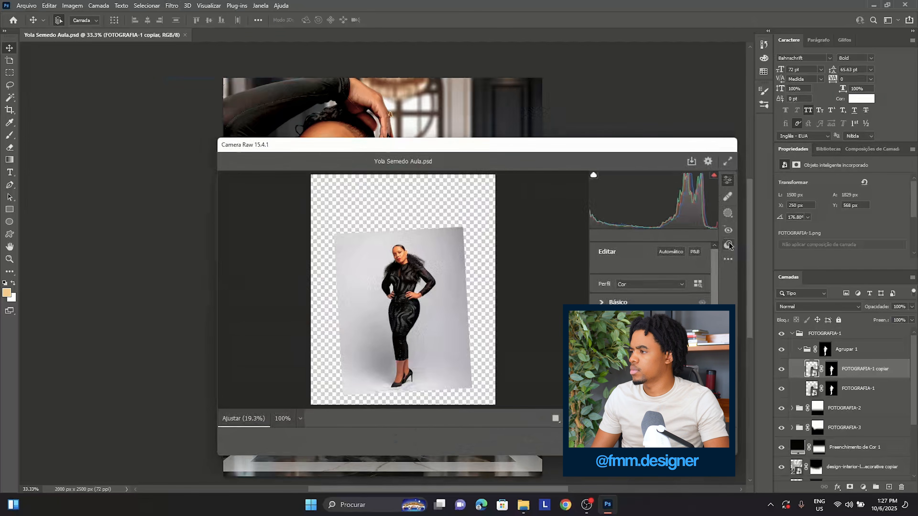
left_click(729, 245)
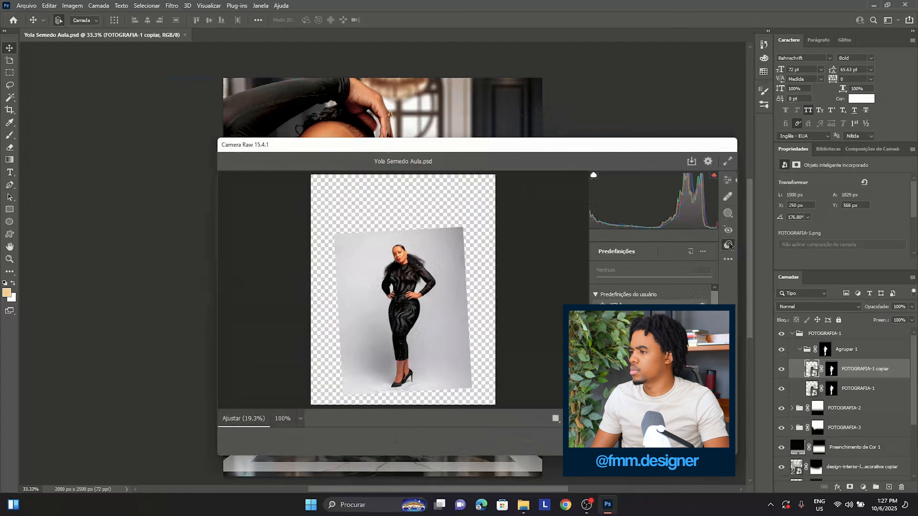
left_click(639, 304)
left_click(711, 442)
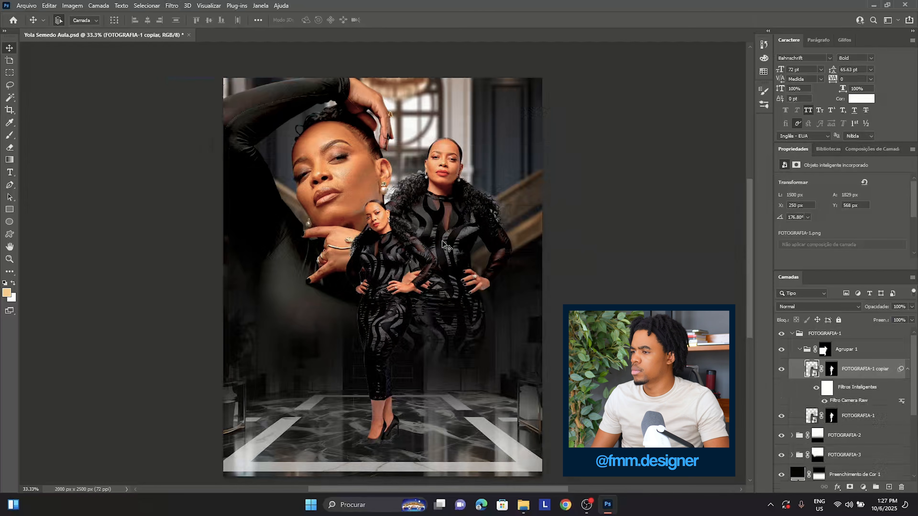
- Examine the skin tones, hair and dress details of the FOTOGRAFIA-1 and FOTOGRAFIA-2 portraits up close
key("ctrl+plus")
key("ctrl+plus")
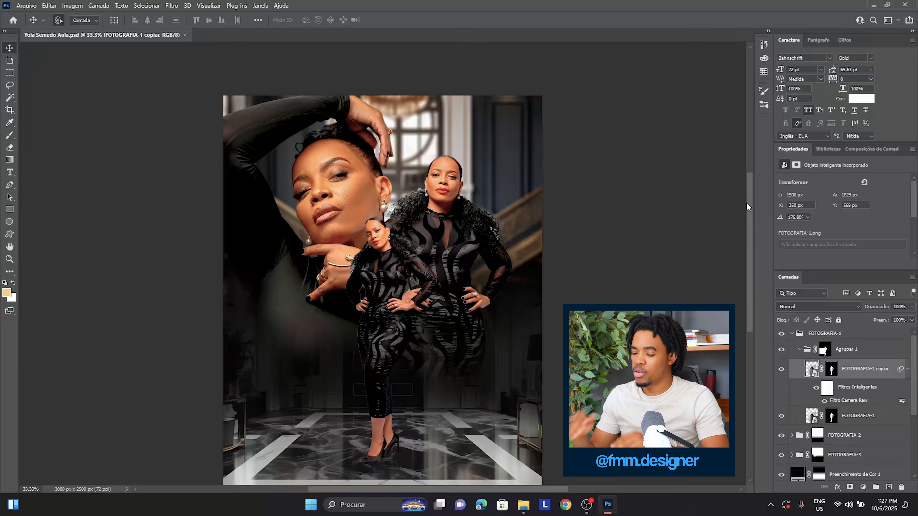
key("ctrl+plus")
key("ctrl+plus")
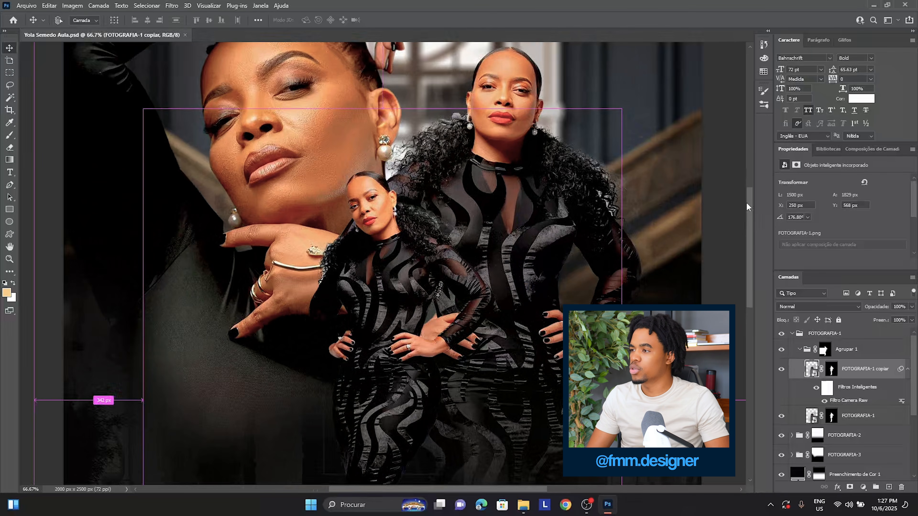
key("ctrl+plus")
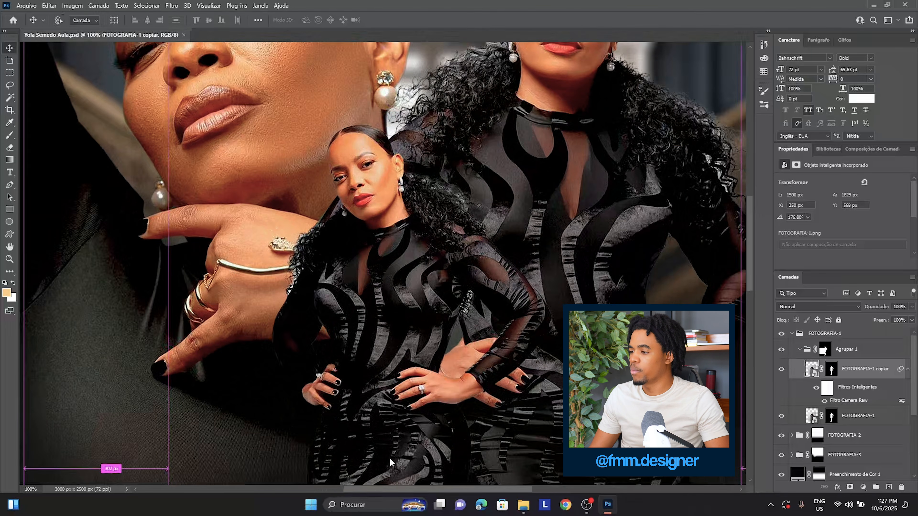
left_click_drag(423, 489, 479, 490)
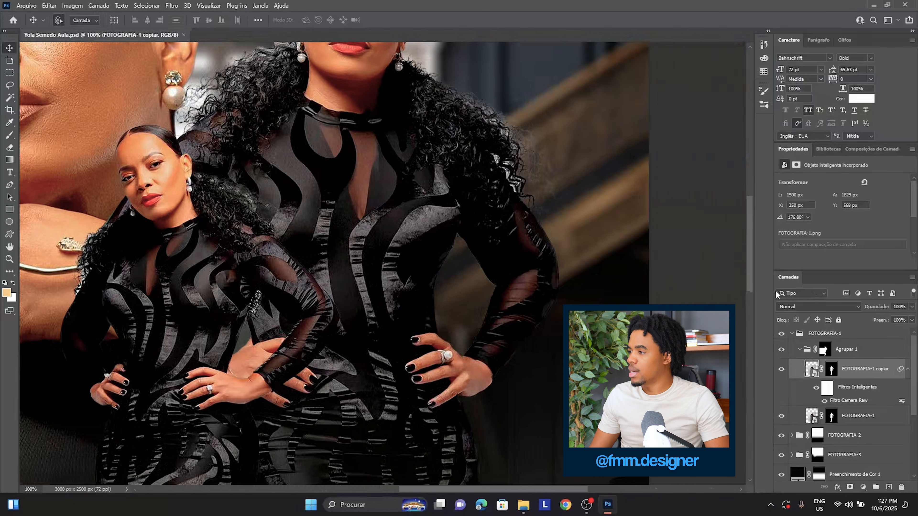
left_click_drag(749, 280, 748, 244)
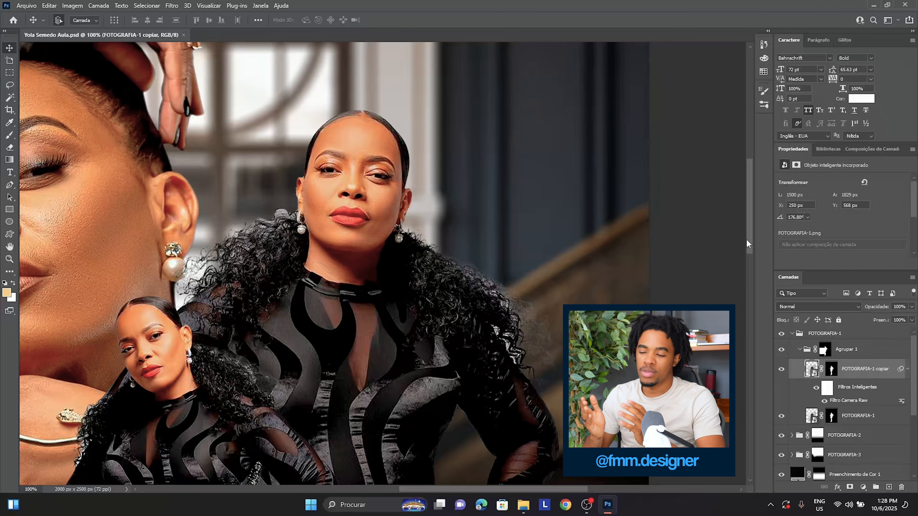
key("ctrl+plus")
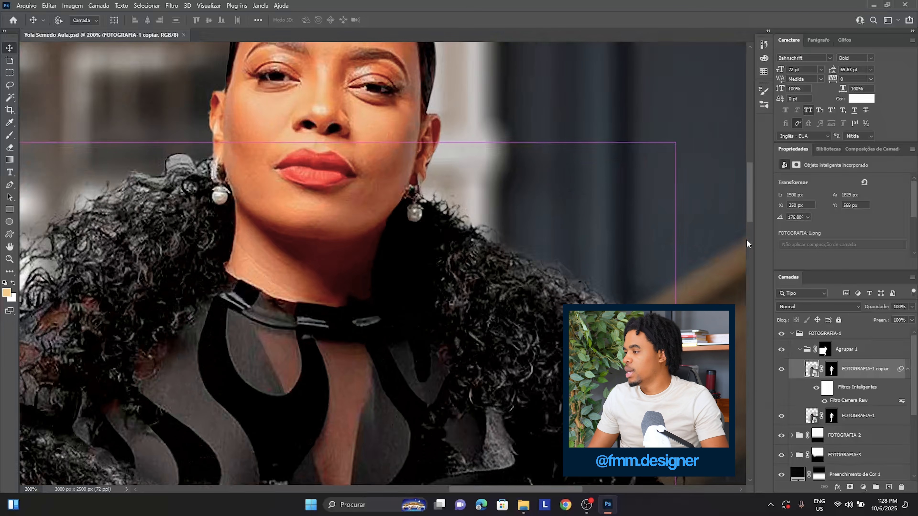
- Select the layer mask of the Agrupar 2 group inside the FOTOGRAFIA-2 group
right_click(288, 148)
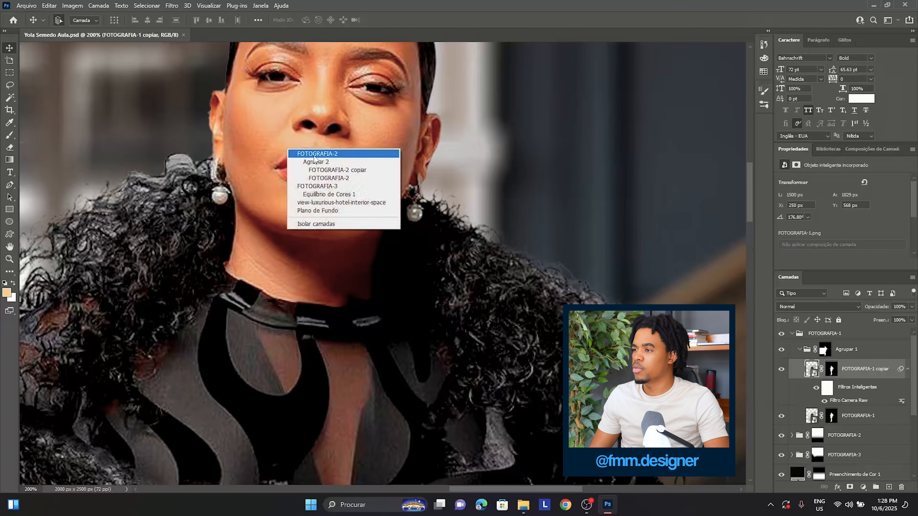
left_click(314, 155)
left_click(793, 436)
left_click(826, 455)
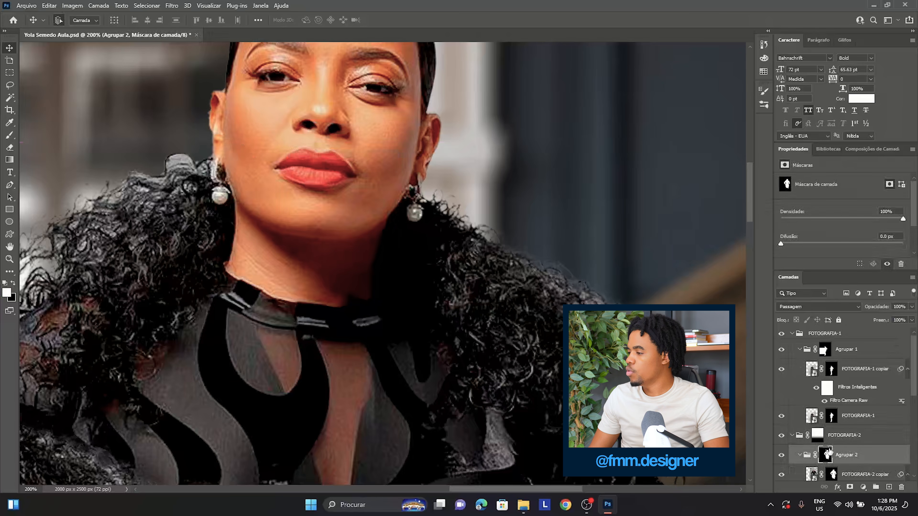
- Set up a Soft Round brush of about 14 px with black as the foreground colour
left_click(9, 134)
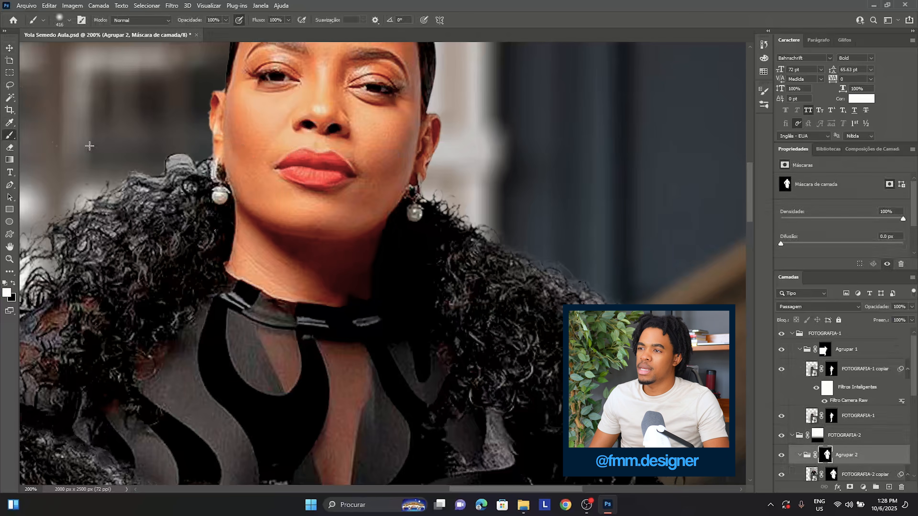
right_click(121, 122)
left_click_drag(192, 144, 186, 144)
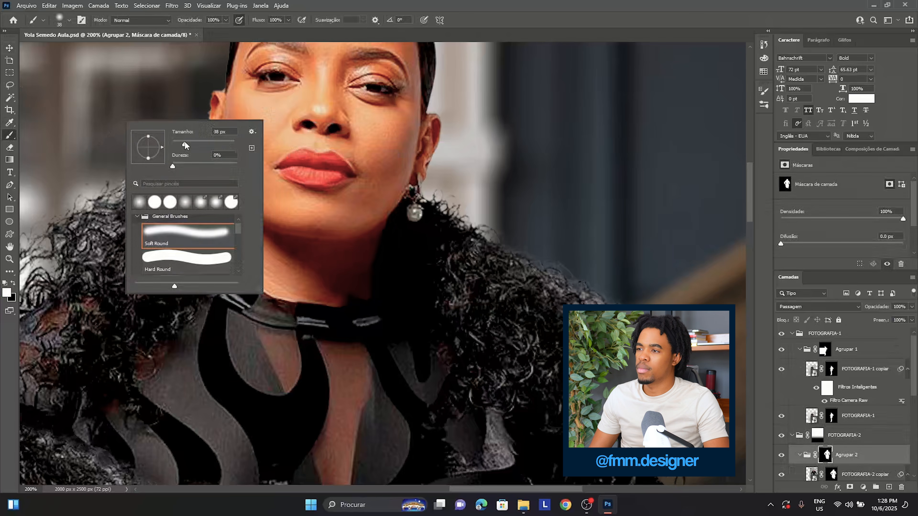
left_click(117, 93)
key("Caps_Lock")
right_click(154, 89)
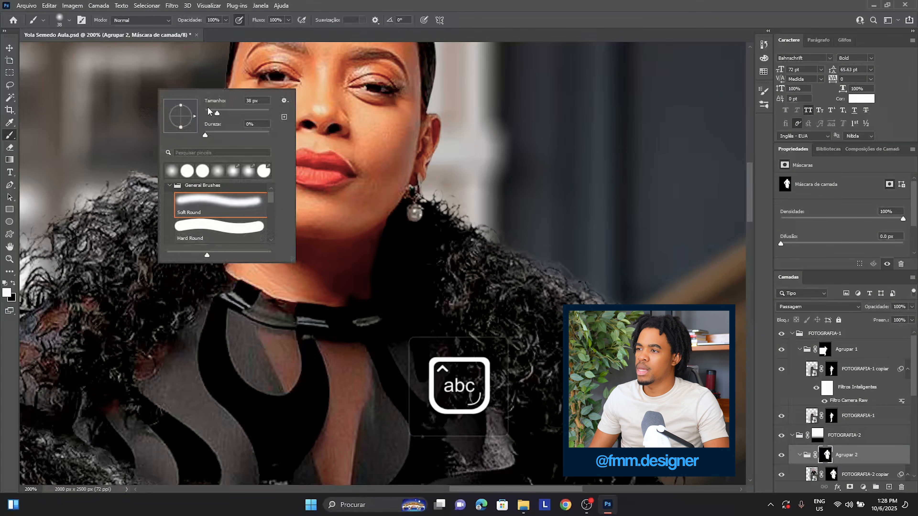
left_click_drag(208, 111, 211, 115)
left_click(131, 106)
key("x")
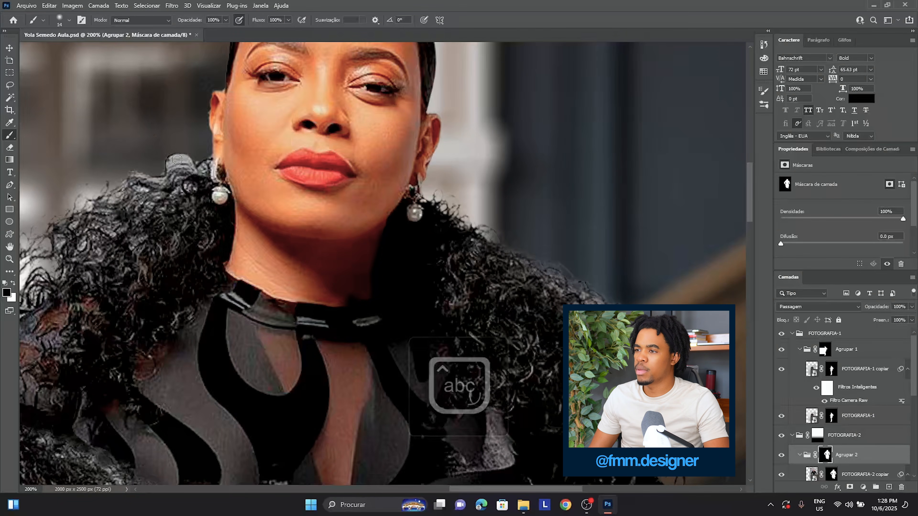
- Set the brush size to 10 px and mask out the leftover patch above the fur collar beside the earring
right_click(165, 109)
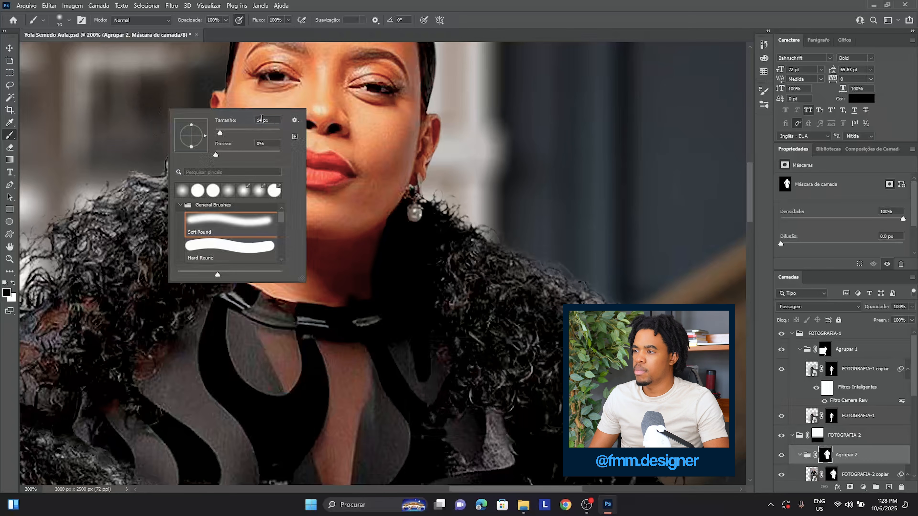
left_click_drag(262, 119, 240, 120)
type("10")
key("Return")
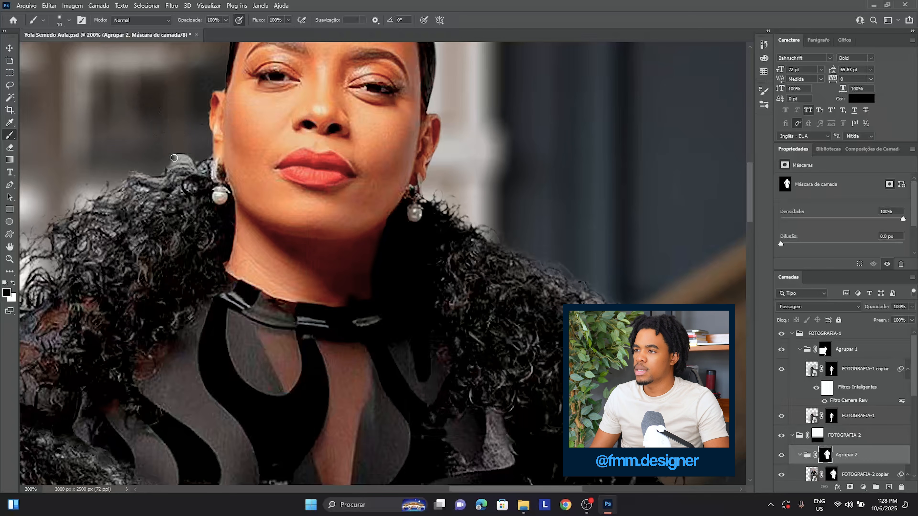
left_click_drag(174, 158, 215, 177)
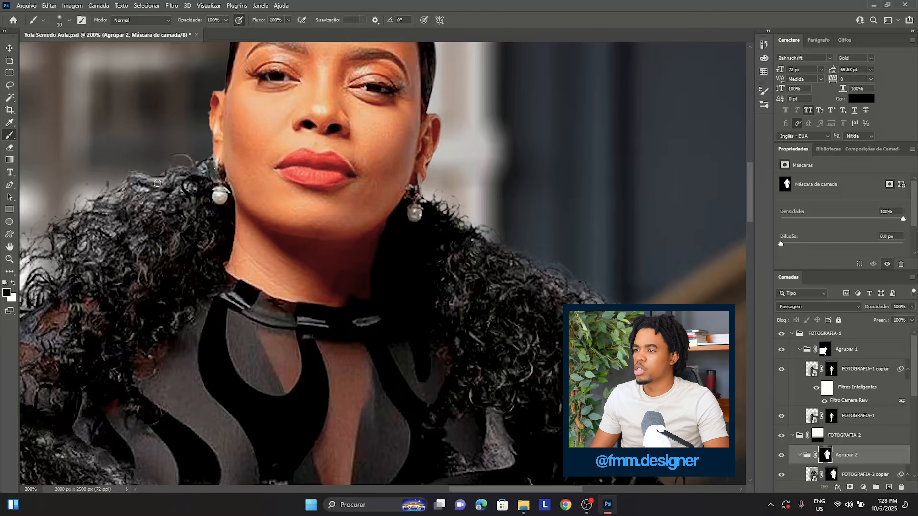
- Reduce the brush size to 5 px for retouching the fine edges of the fur collar
right_click(166, 179)
double_click(264, 190)
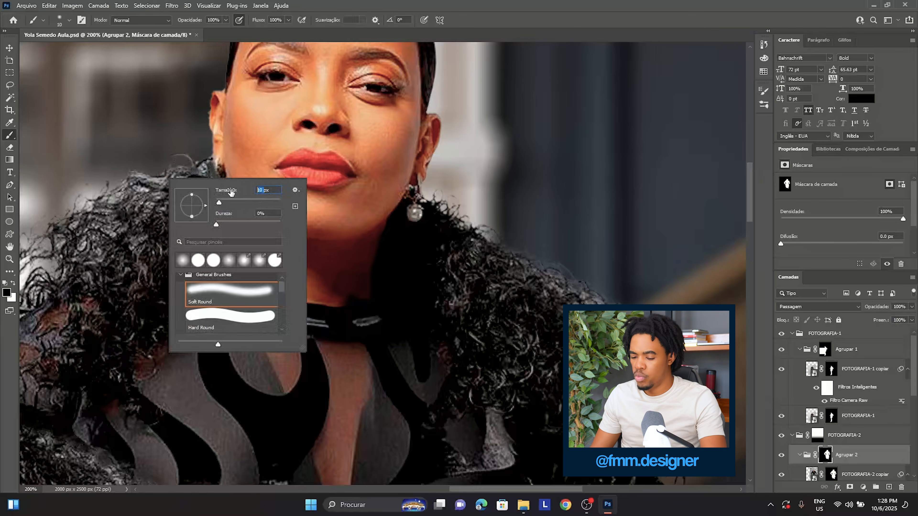
type("5")
key("Return")
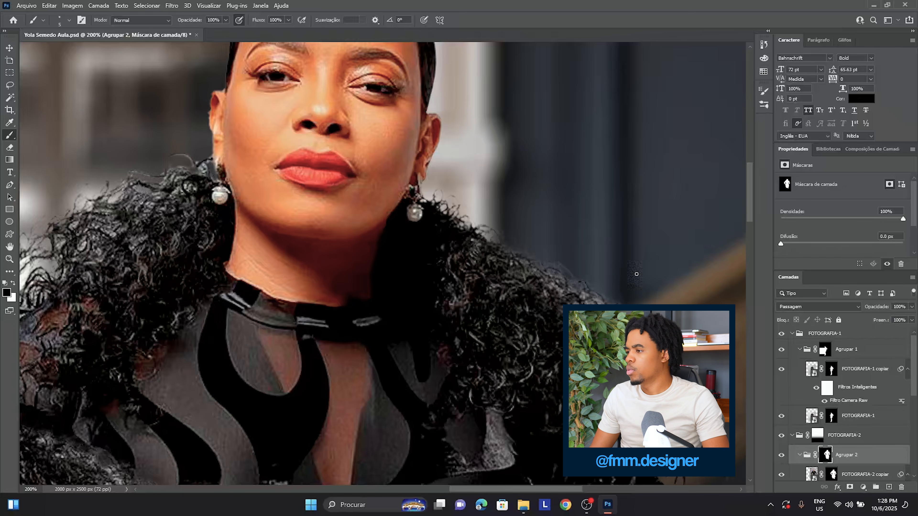
scroll(471, 224, "down", 2)
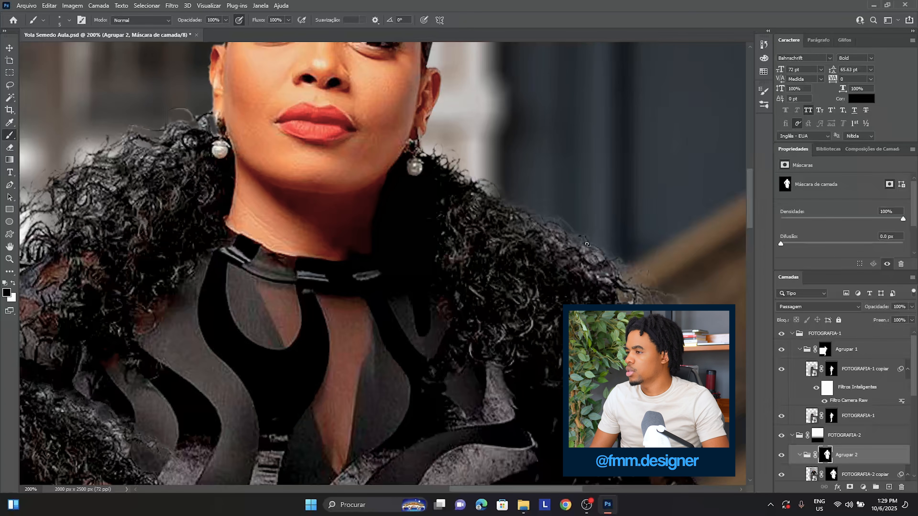
- Compare the fur edges of the larger standing figure with the Agrupar 2 mask disabled and enabled
key("ctrl+minus")
key("ctrl+minus")
key("ctrl+plus")
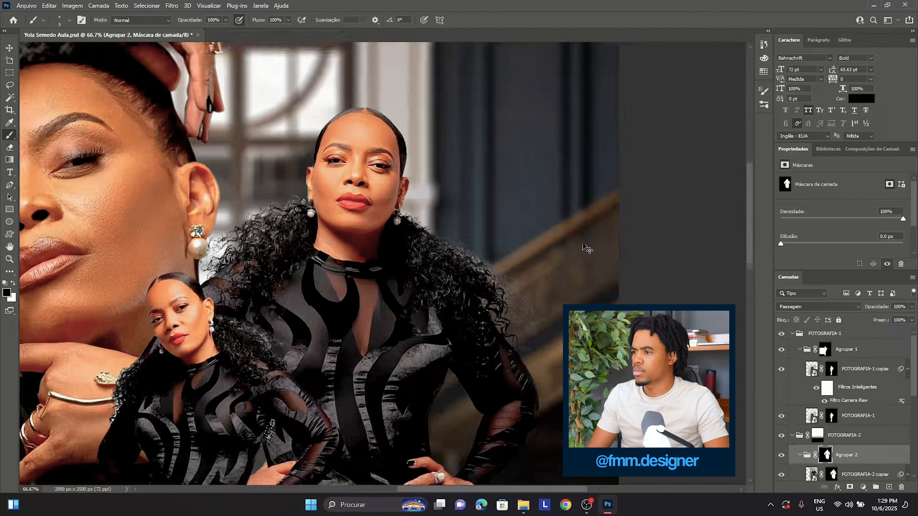
key("ctrl+plus")
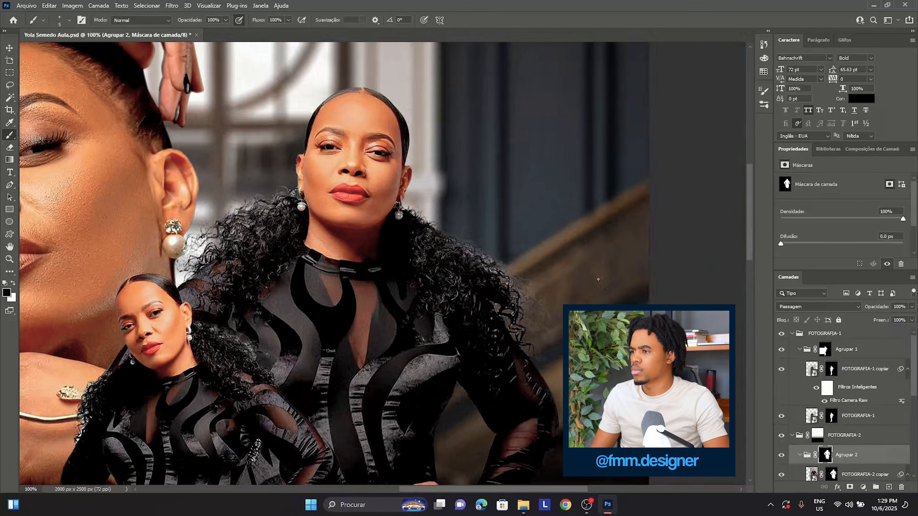
left_click(826, 455, "shift")
left_click(826, 455, "shift")
left_click(826, 455, "shift")
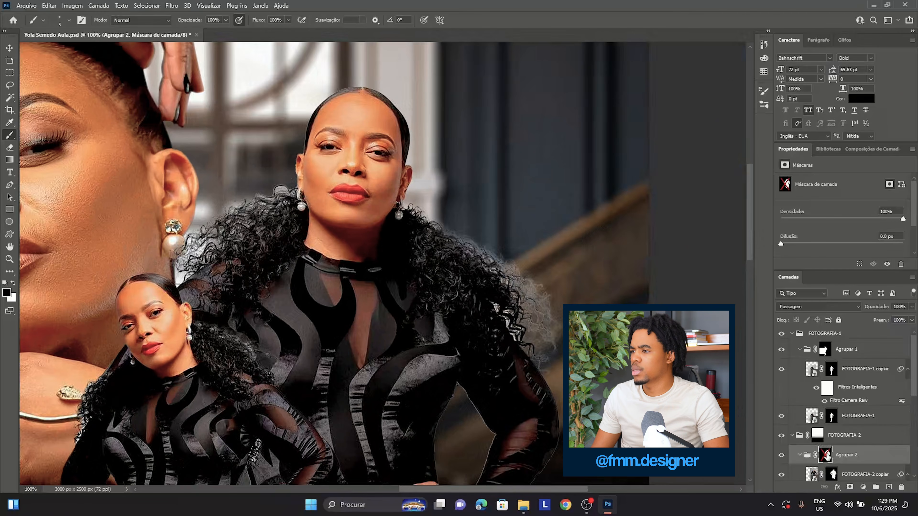
left_click(826, 455, "shift")
- Paint black on the Agrupar 1 mask to clean the fur curls of the small figure beside the bracelet
key("ctrl+plus")
key("ctrl+plus")
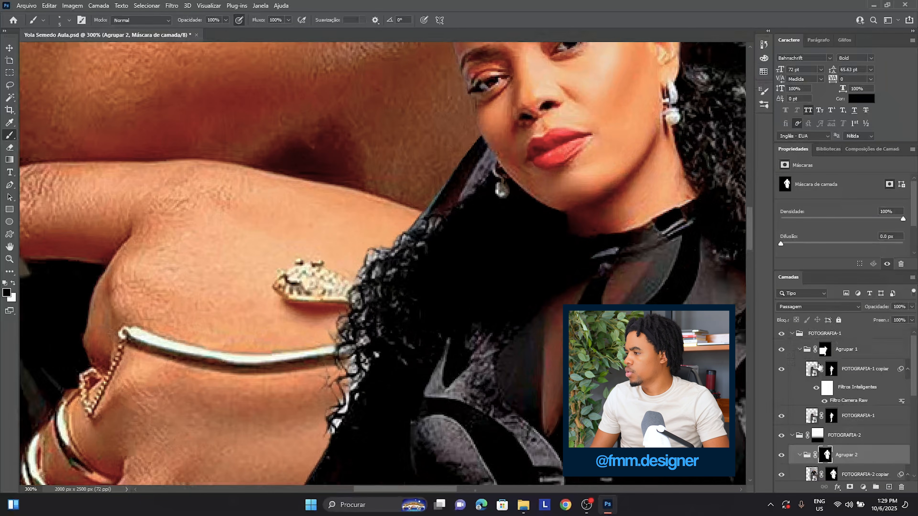
left_click(825, 354)
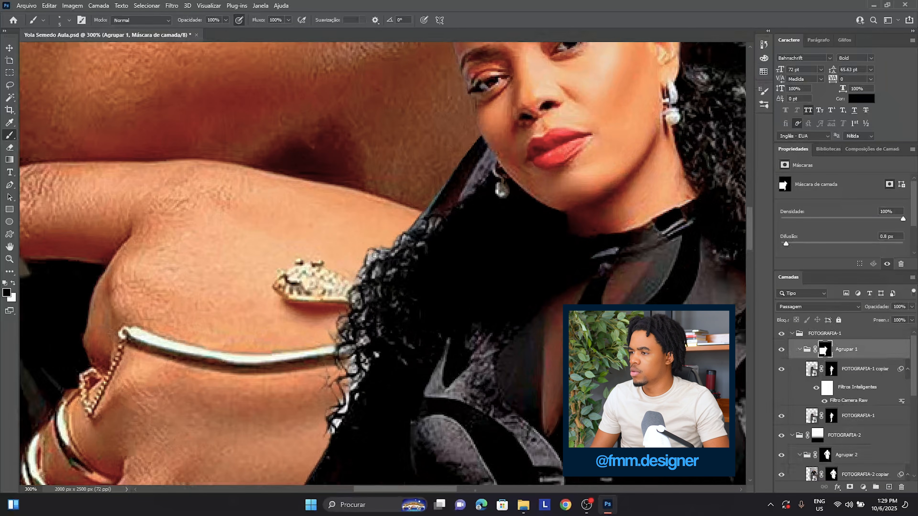
mouse_move(374, 256)
left_mouse_down()
mouse_move(362, 276)
mouse_move(388, 249)
left_mouse_up()
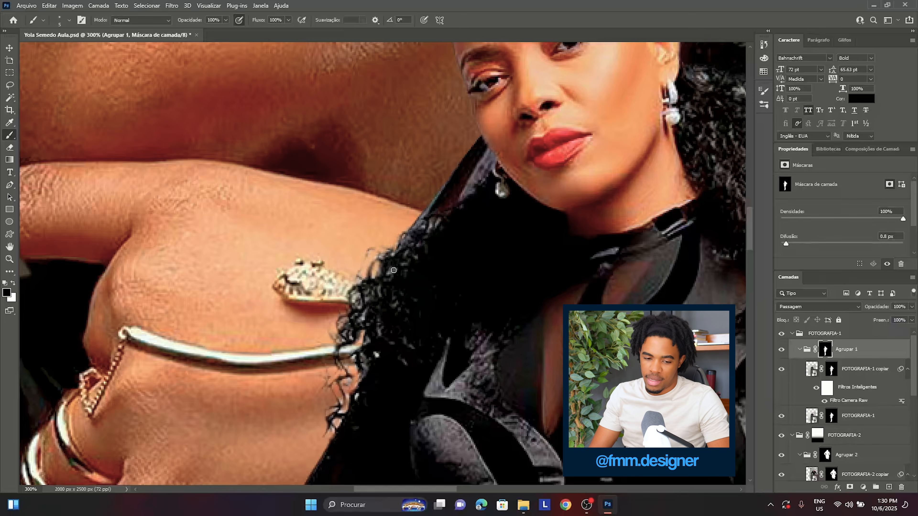
- Collapse the Agrupar 1, FOTOGRAFIA-1 and FOTOGRAFIA-2 groups in the layer stack
key("ctrl+minus")
key("ctrl+minus")
key("ctrl+minus")
key("ctrl+minus")
key("ctrl+minus")
key("ctrl+minus")
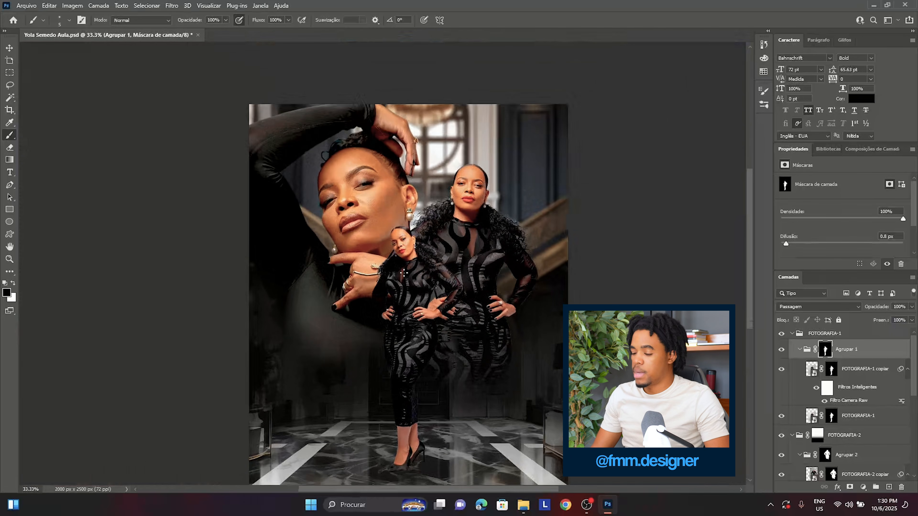
key("ctrl+minus")
key("ctrl+plus")
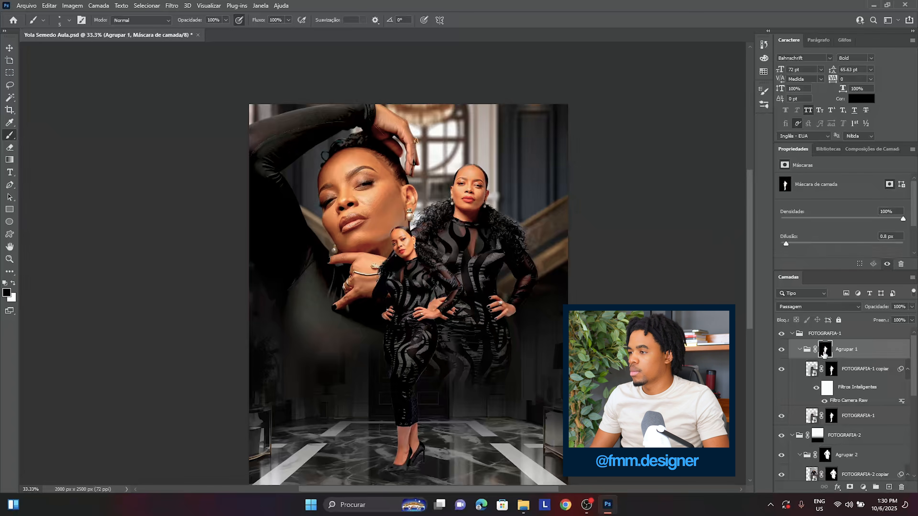
left_click(800, 349)
left_click(792, 334)
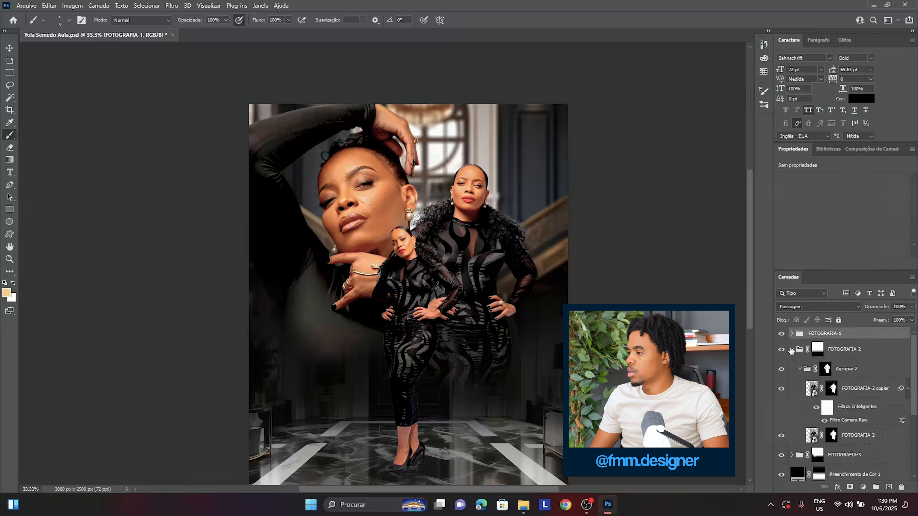
left_click(792, 351)
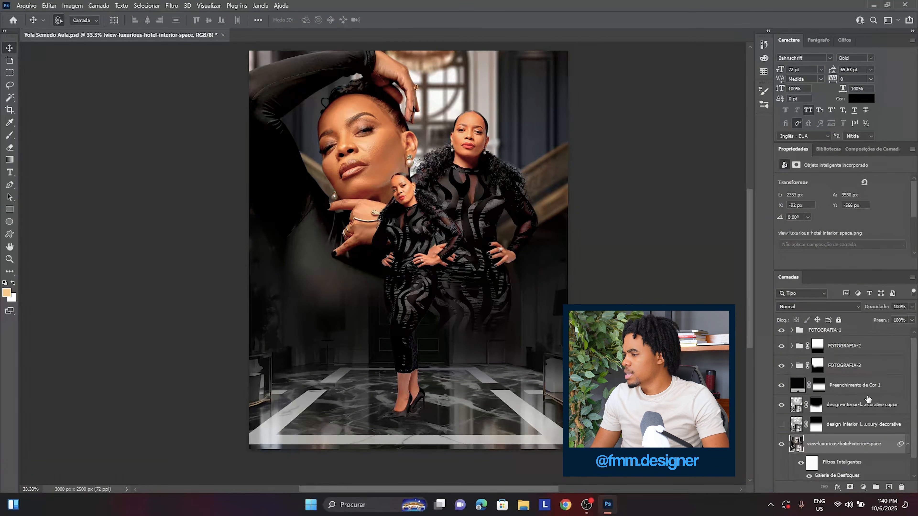
- Add a solid colour fill layer in light peach ffdfac directly above Preenchimento de Cor 1
left_click(832, 386)
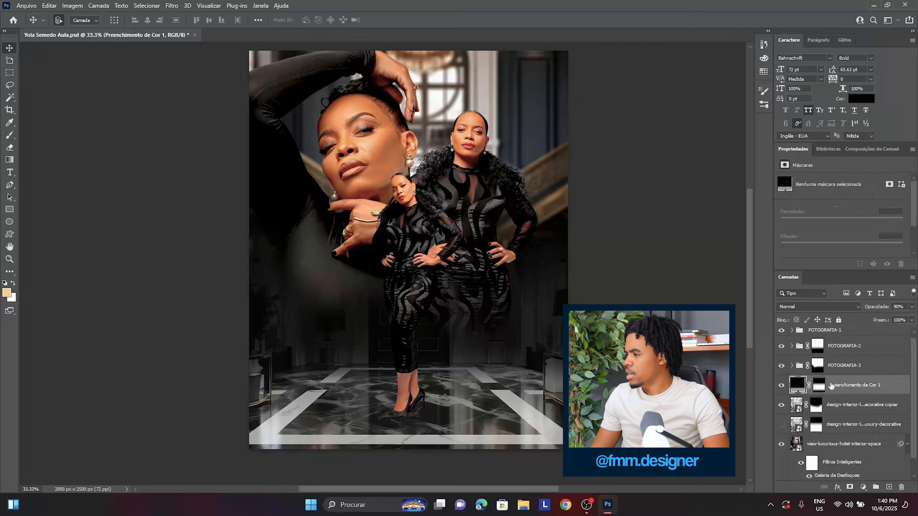
left_click(782, 385)
left_click(782, 385)
left_click(863, 487)
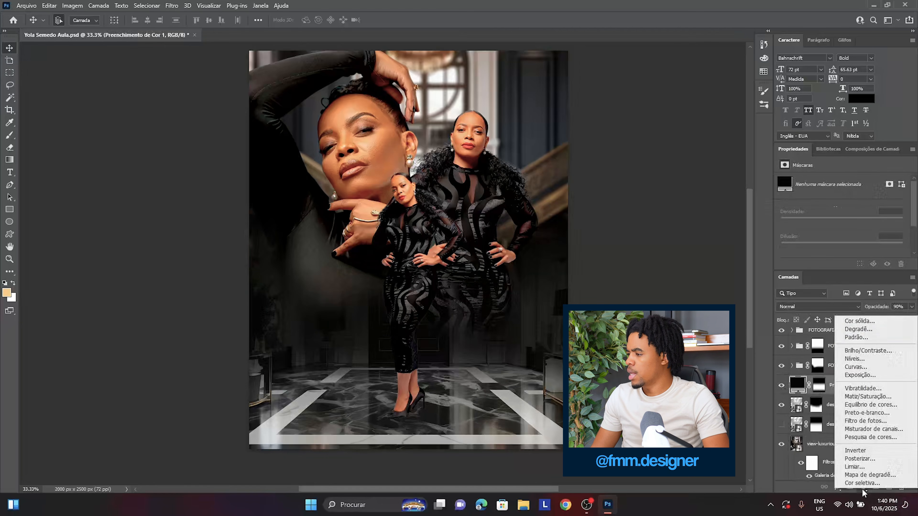
left_click(860, 321)
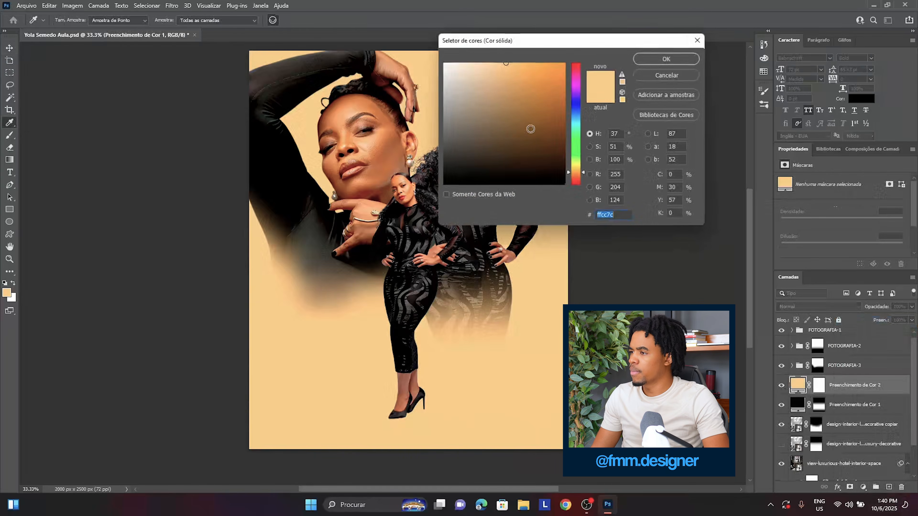
left_click_drag(499, 67, 486, 66)
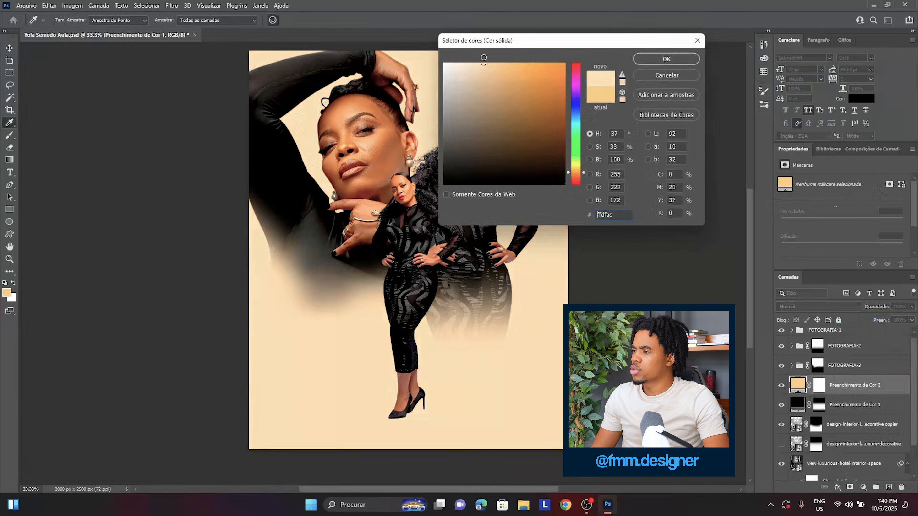
left_click(666, 59)
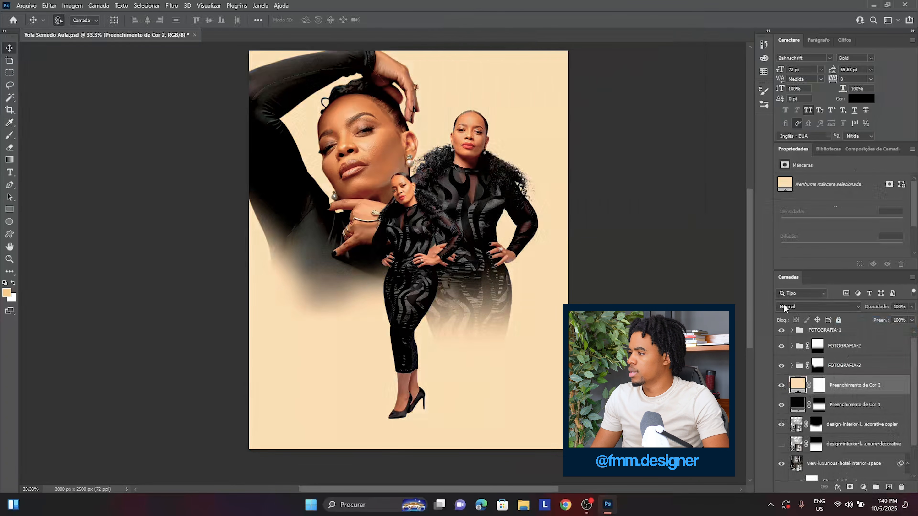
- Set the peach fill layer's blend mode to Sobrepor and compare the image with the layer hidden and shown
left_click(785, 307)
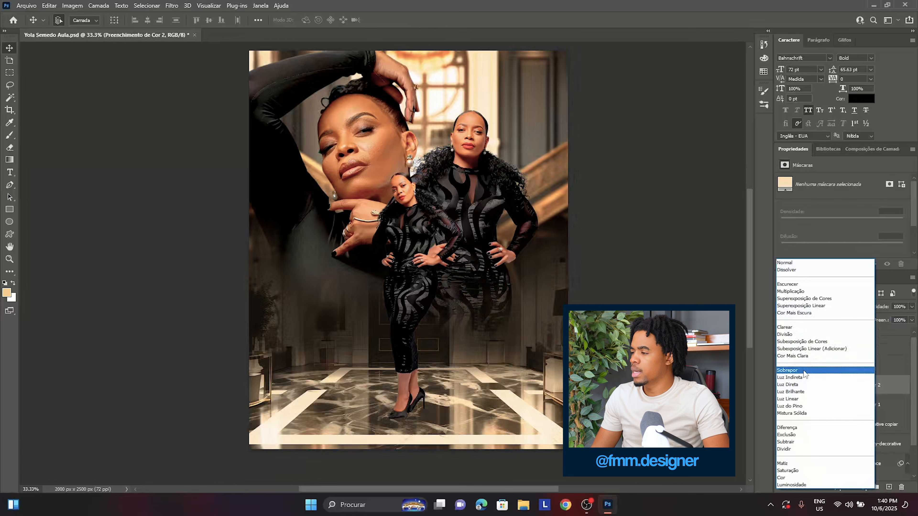
left_click(788, 371)
left_click(781, 386)
left_click(781, 386)
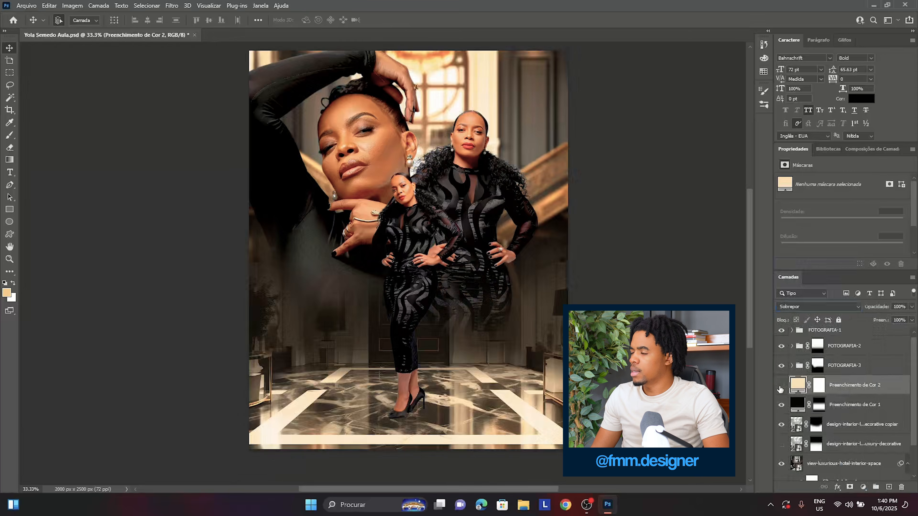
left_click(781, 386)
left_click(782, 386)
- Lower the peach fill layer's opacity to 20% and compare its effect with the layer hidden and shown
left_click_drag(868, 307, 840, 311)
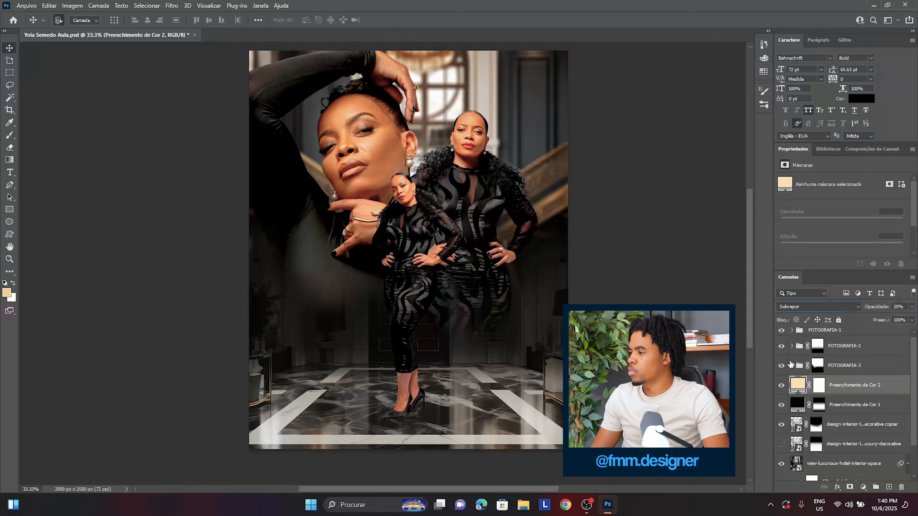
left_click(785, 384)
left_click(784, 385)
left_click(784, 385)
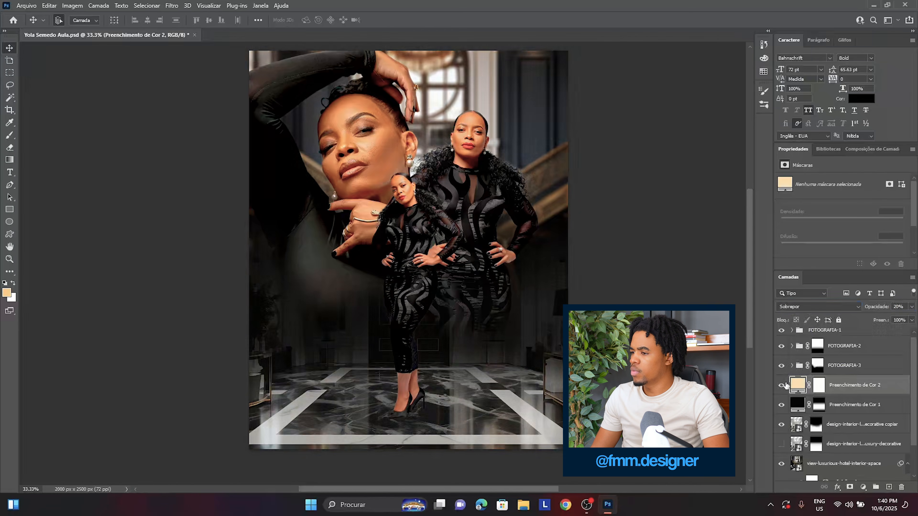
left_click(784, 384)
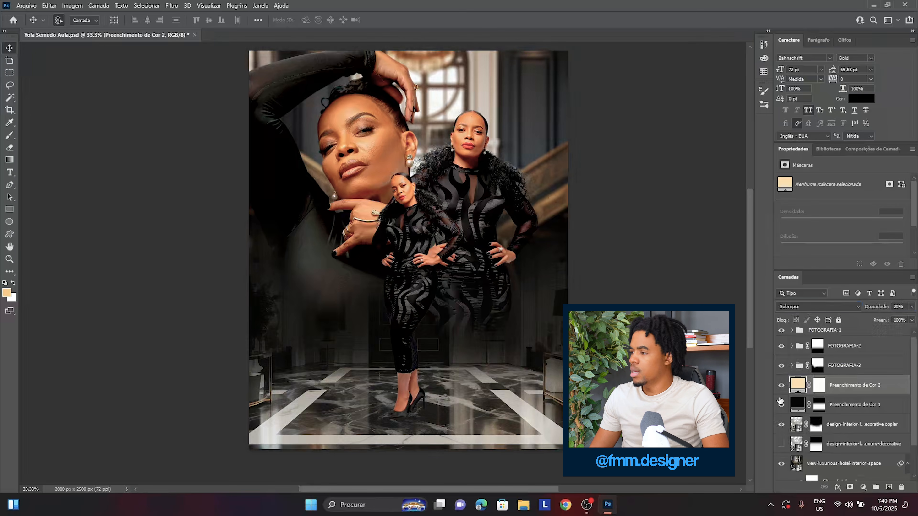
- Duplicate the peach fill layer and set the copy to 100% opacity with the Luz Linear blend mode
key("ctrl+j")
key("0")
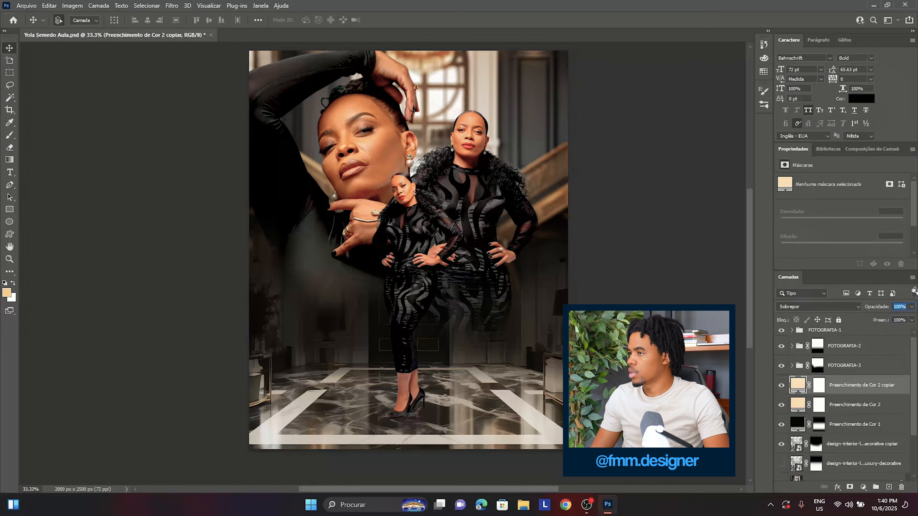
left_click(795, 306)
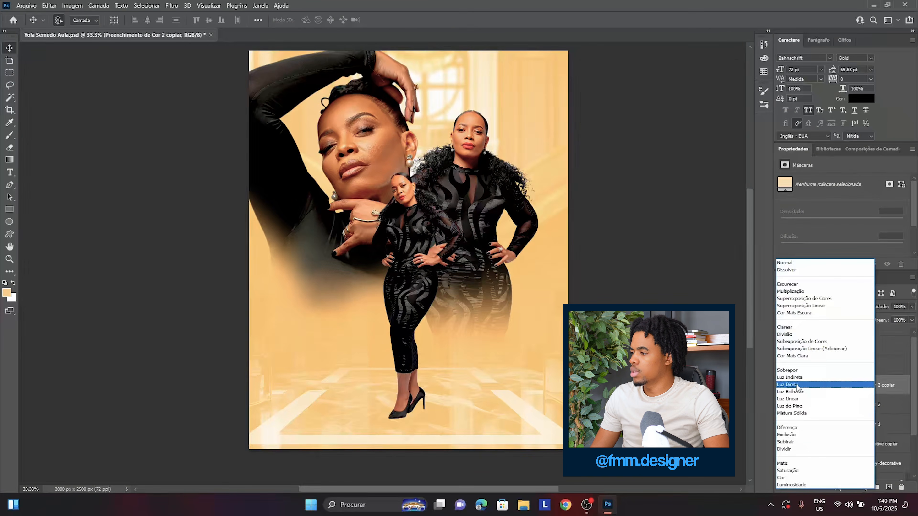
left_click(793, 399)
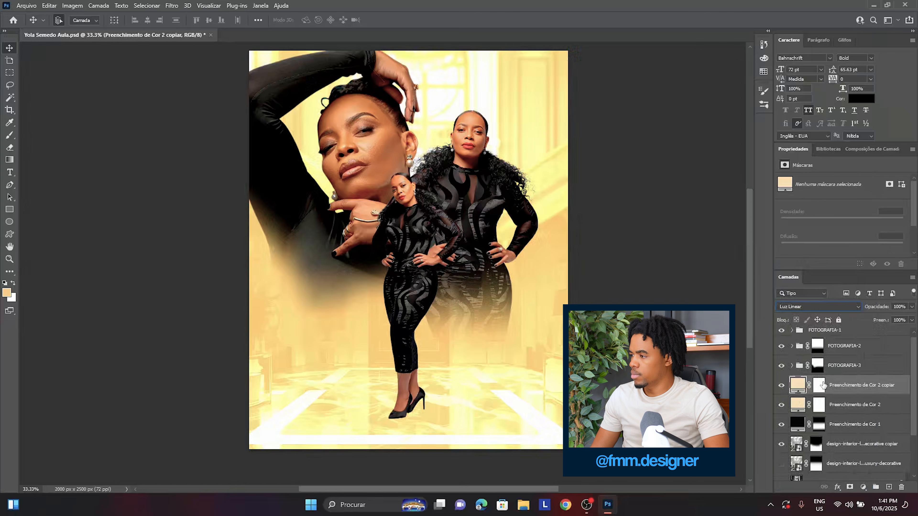
- Invert the mask of the Luz Linear peach fill copy and set the soft round brush to 970 px
left_click(819, 386)
key("ctrl+i")
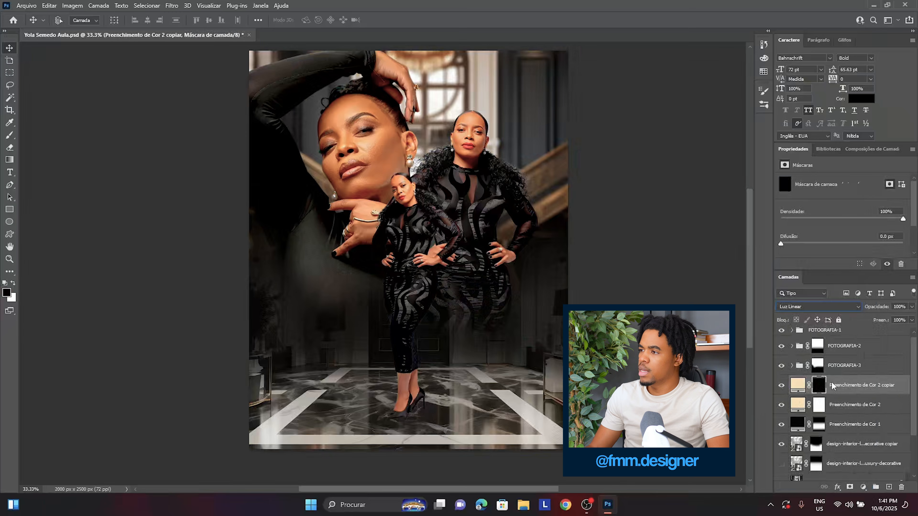
left_click(10, 135)
key("Caps_Lock")
right_click(411, 169)
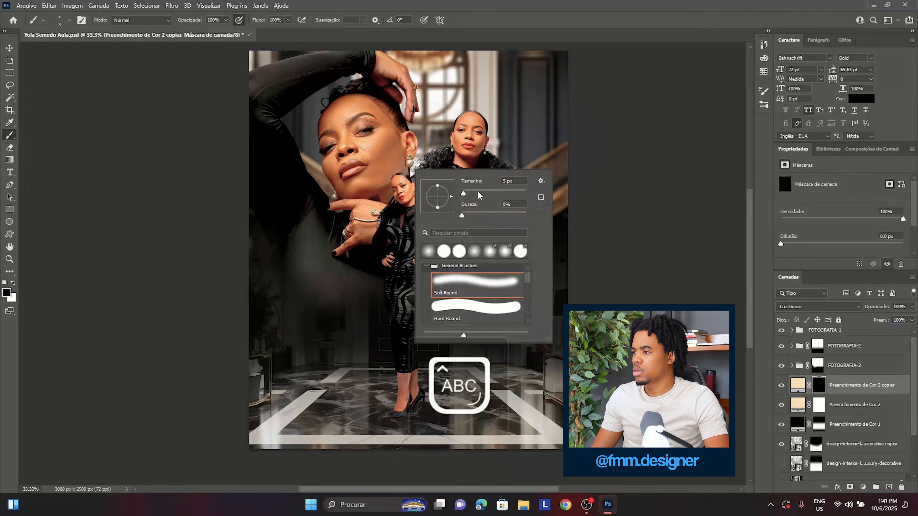
left_click_drag(479, 195, 519, 193)
key("Caps_Lock")
key("Caps_Lock")
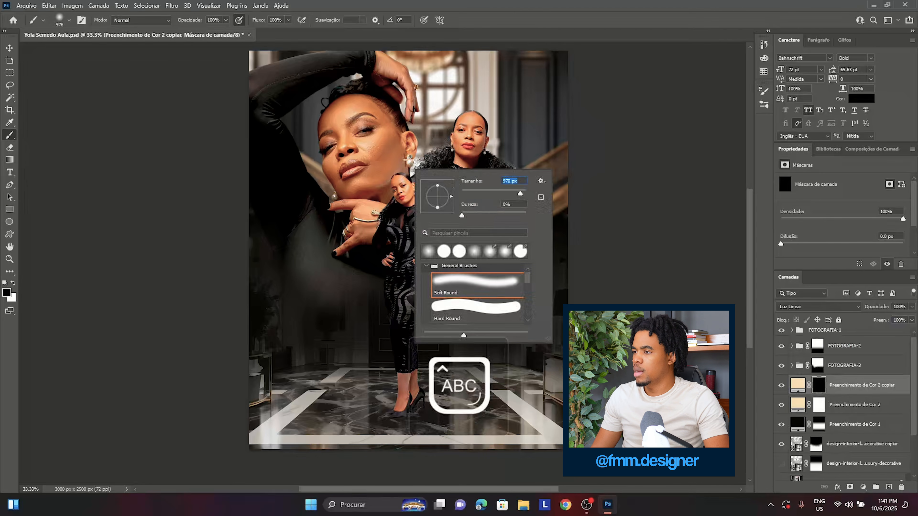
key("Caps_Lock")
key("Caps_Lock")
key("Caps_Lock")
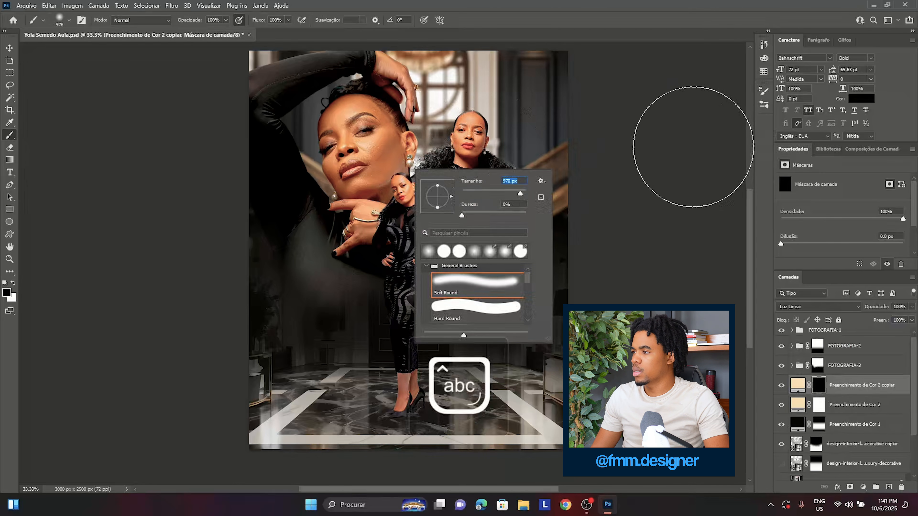
left_click(693, 147)
key("Caps_Lock")
key("Caps_Lock")
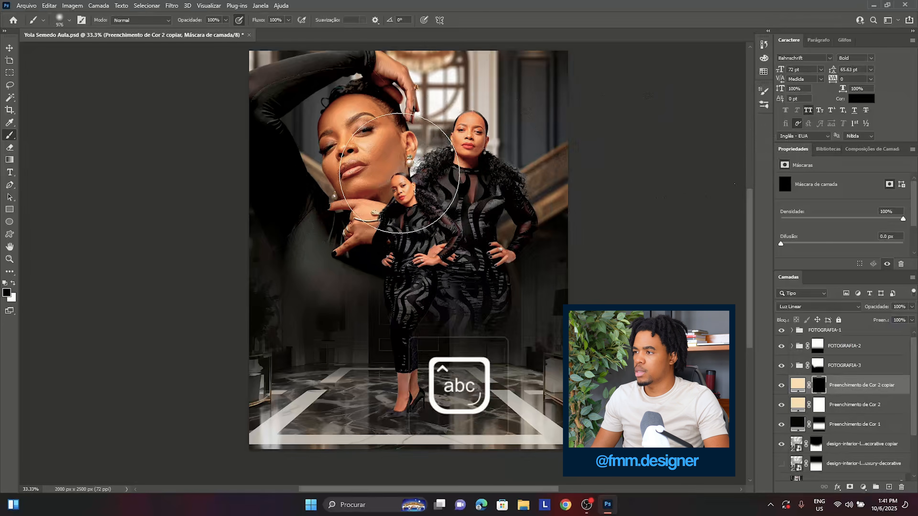
- Paint white on the fill copy's mask around the window and behind the larger standing woman to reveal the light there
key("x")
left_click(430, 121)
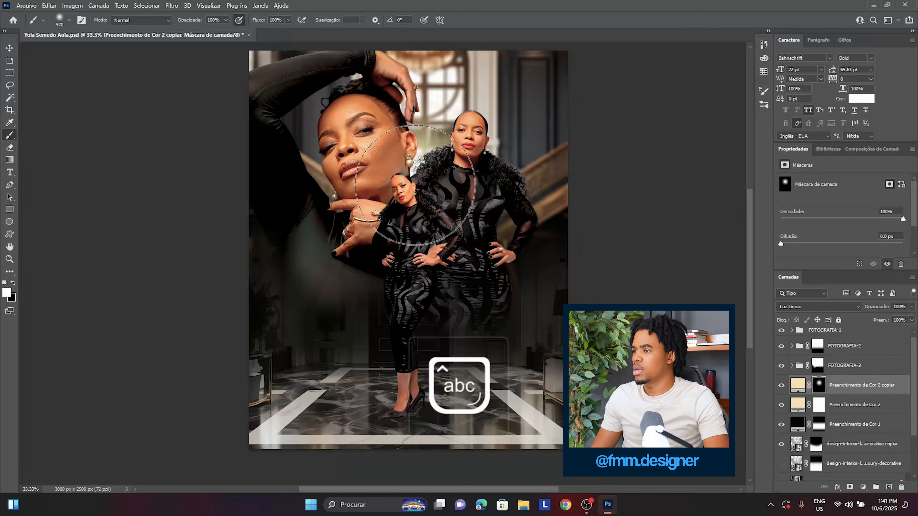
left_click(432, 120)
left_click(510, 170)
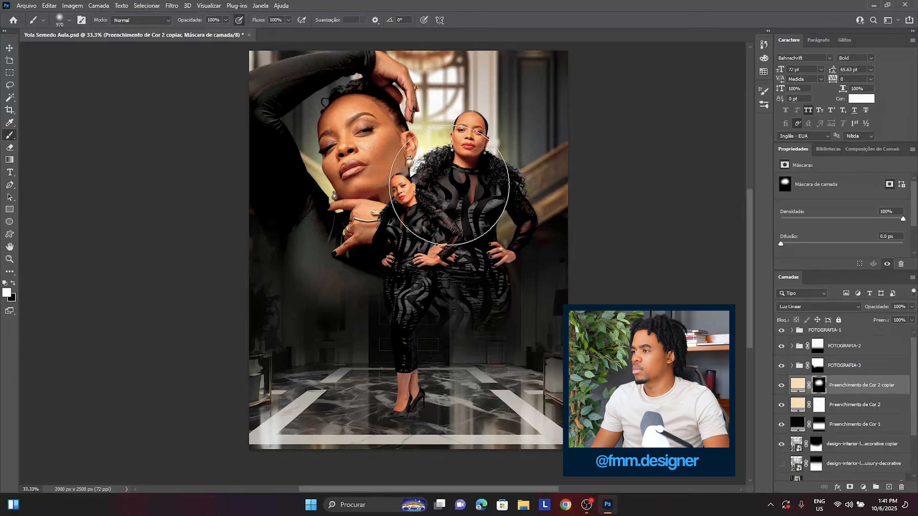
left_click(510, 202)
left_click(422, 180)
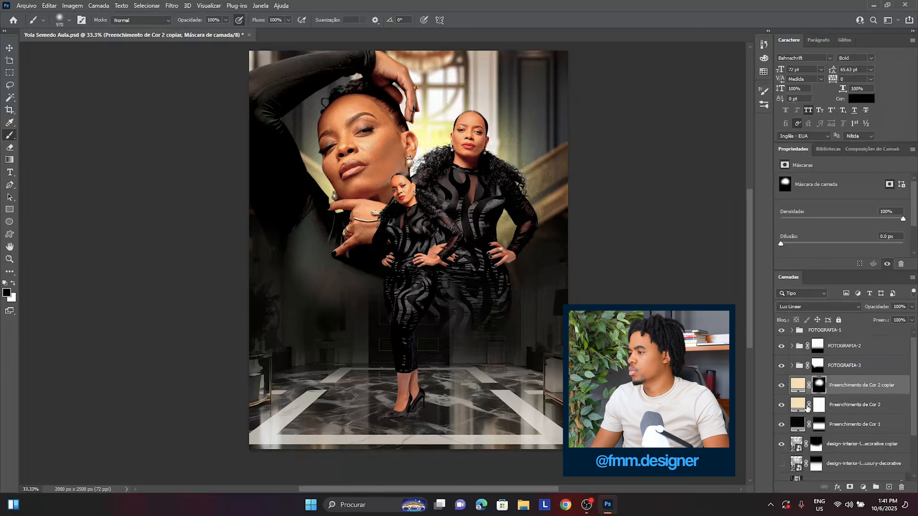
- Change the colour of the Luz Linear fill copy to a muted tan, c5ad93
double_click(798, 385)
left_click_drag(539, 44, 662, 34)
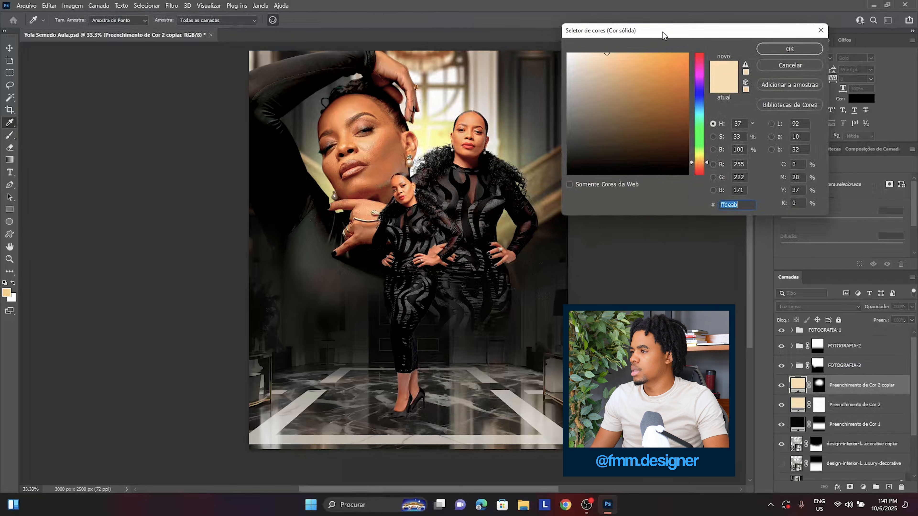
left_click(667, 86)
left_click_drag(666, 85, 609, 53)
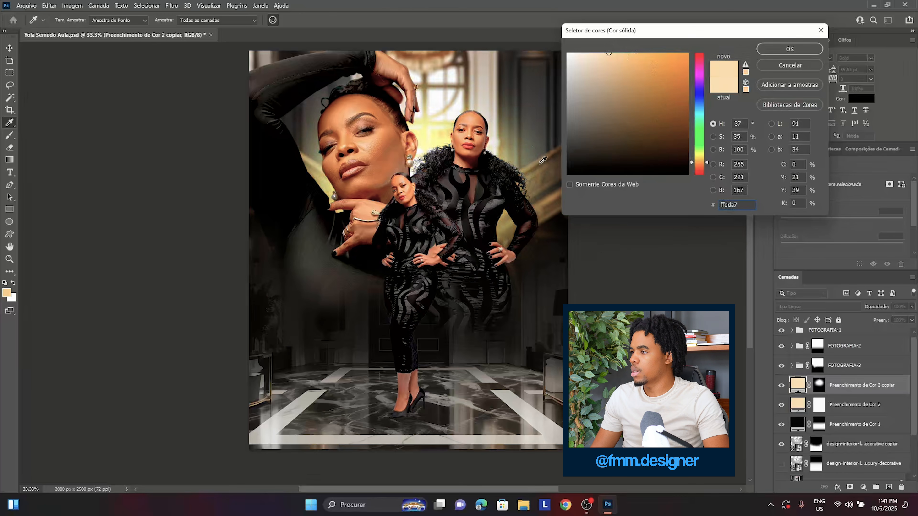
left_click(553, 163)
left_click(483, 80)
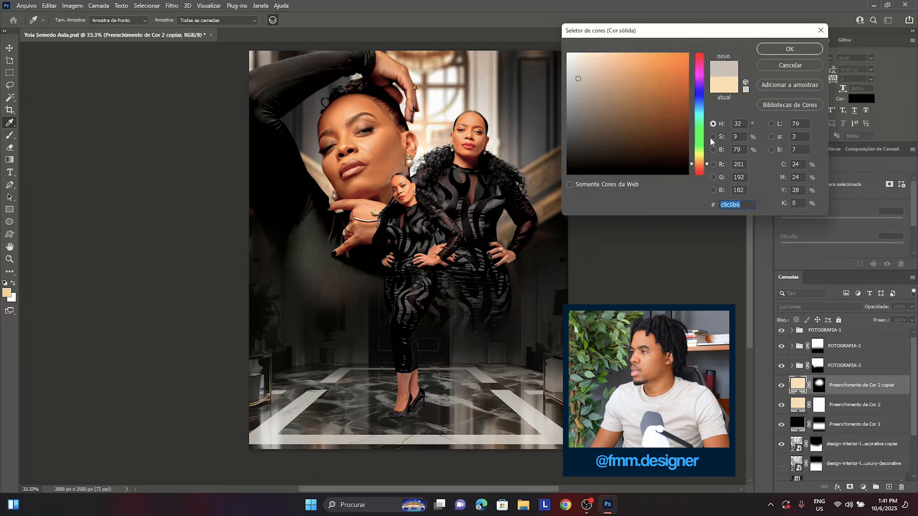
mouse_move(589, 74)
left_mouse_down()
mouse_move(591, 88)
mouse_move(598, 80)
left_mouse_up()
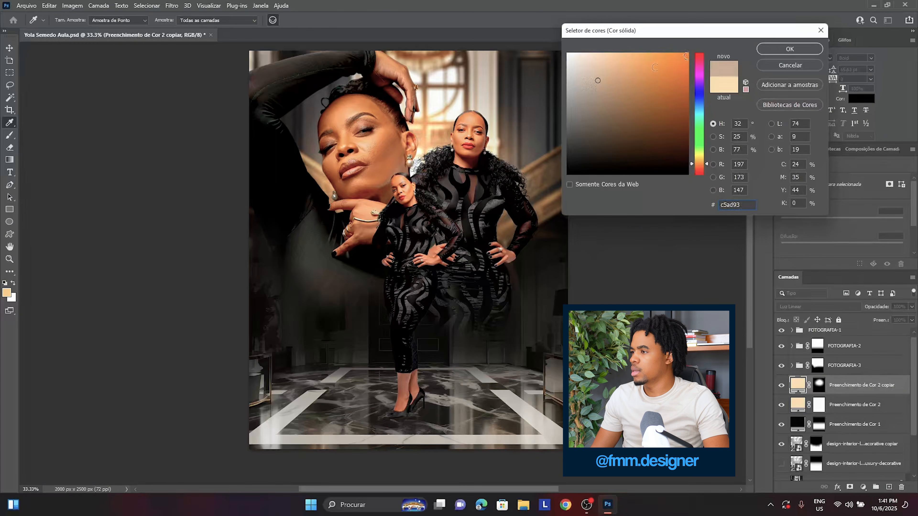
left_click(784, 48)
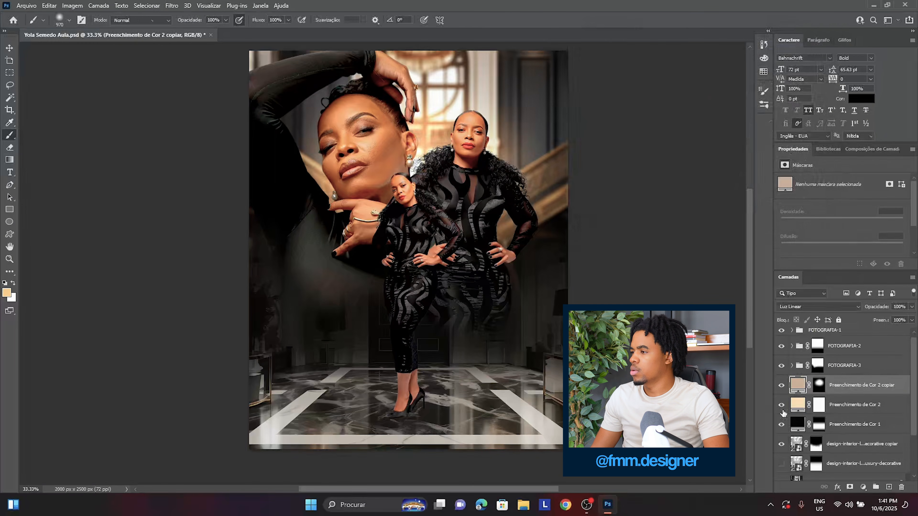
- Compare the background lighting with the tan Luz Linear fill copy hidden and shown
left_click(781, 386)
left_click(781, 386)
left_click(781, 386)
left_click(781, 386)
left_click(781, 386)
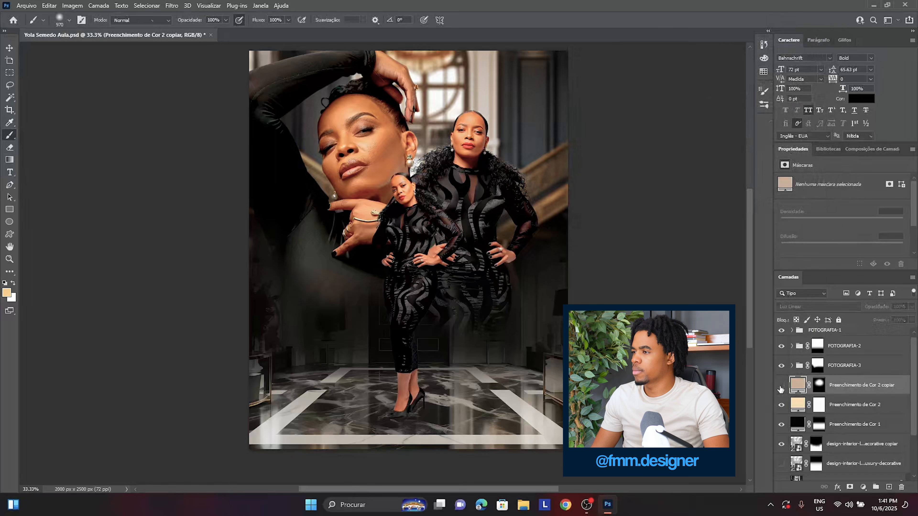
left_click(781, 385)
left_click(781, 386)
left_click(781, 386)
- Select the FOTOGRAFIA-2 group of the larger standing woman and check it by hiding and showing it
left_click(9, 49)
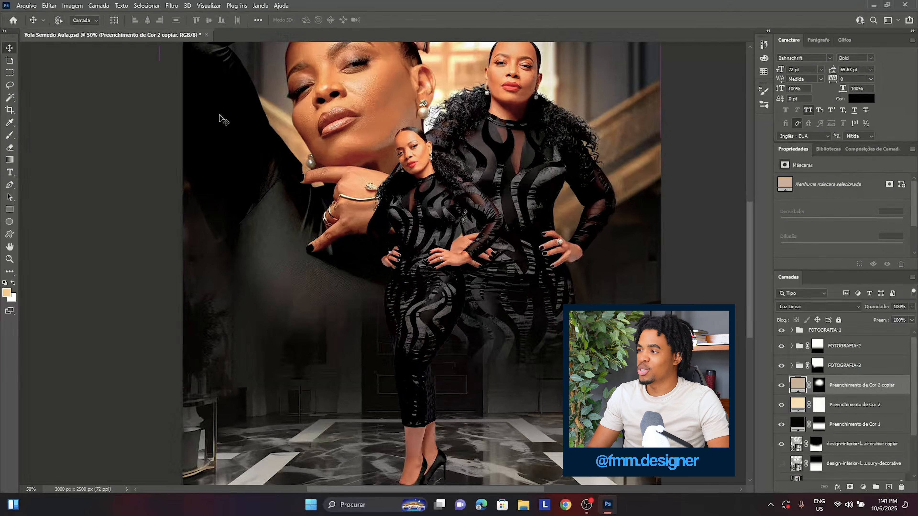
key("ctrl+plus")
scroll(314, 324, "down", 1)
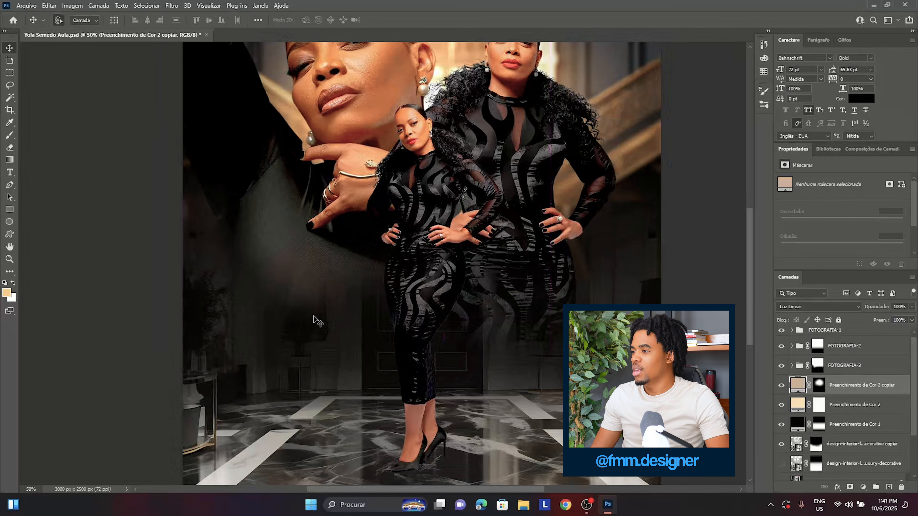
scroll(317, 321, "up", 1)
left_click_drag(750, 303, 747, 269)
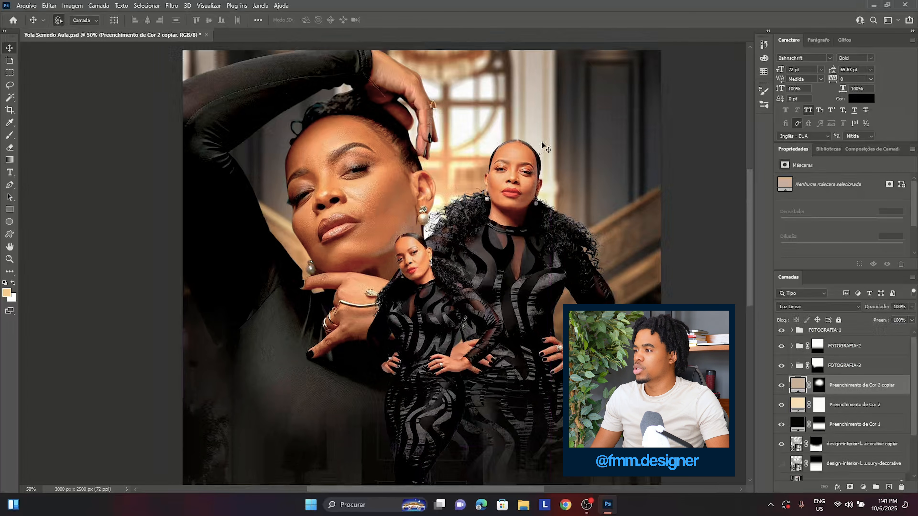
right_click(521, 164)
left_click(535, 170)
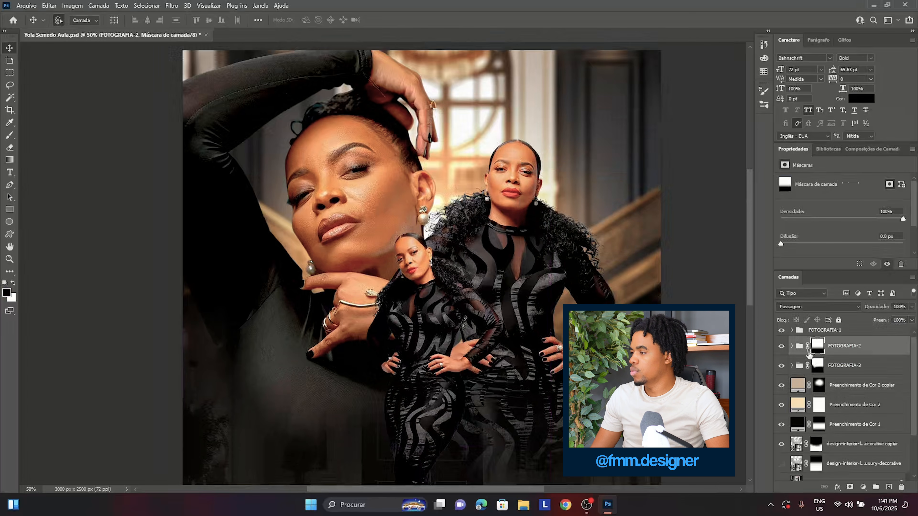
left_click(781, 346)
left_click(781, 346)
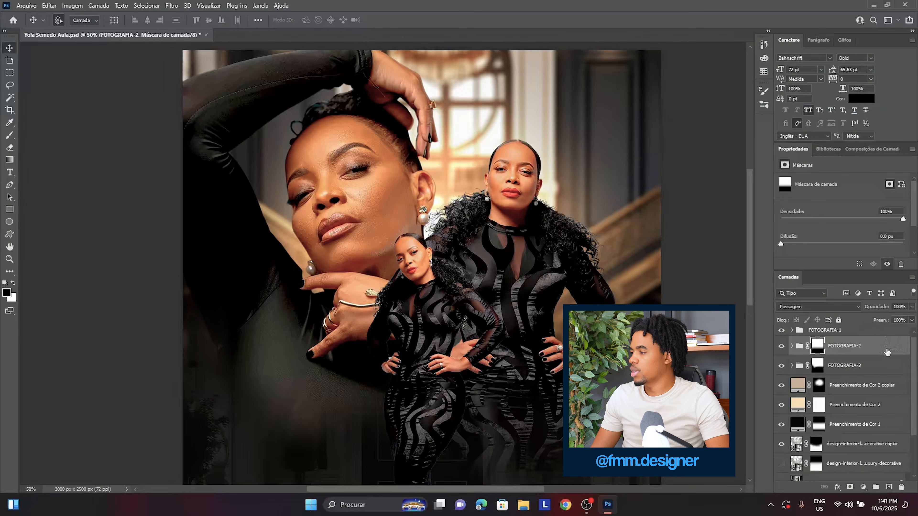
- Add an Inner Glow (Brilho Interno) effect to the FOTOGRAFIA-2 group and set its opacity to 66%
double_click(901, 351)
left_click_drag(417, 36, 880, 45)
left_click(649, 150)
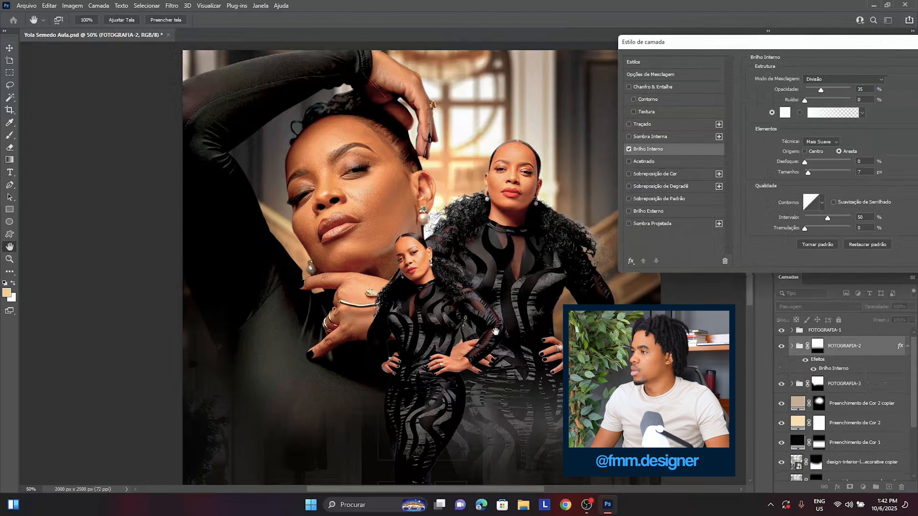
left_click_drag(391, 491, 433, 490)
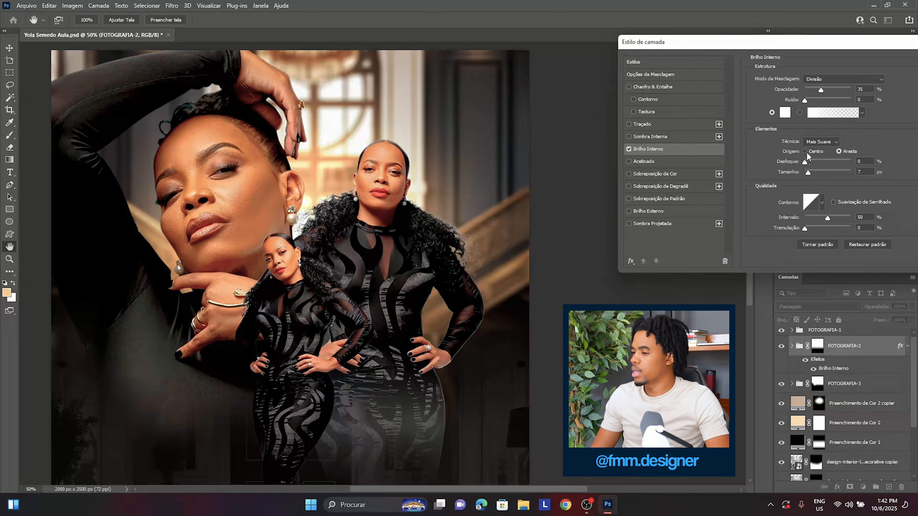
left_click_drag(830, 89, 836, 88)
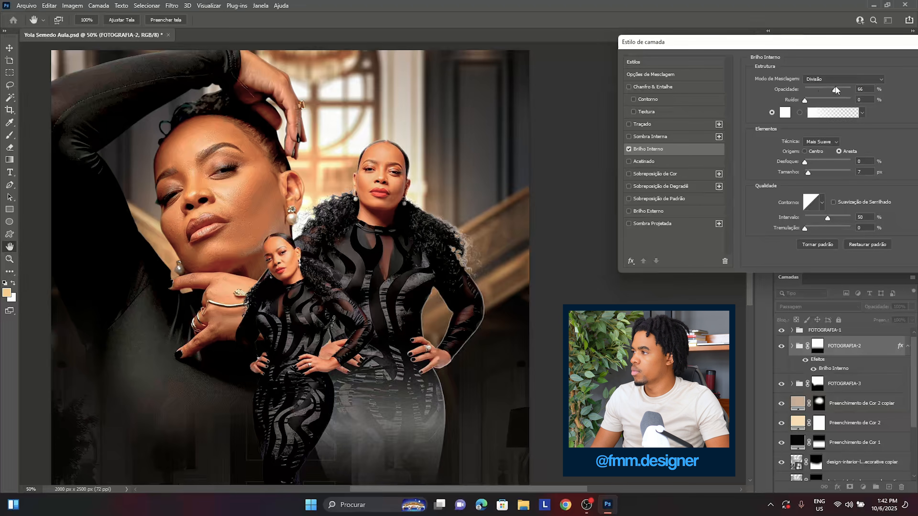
- Set the Inner Glow colour of FOTOGRAFIA-2 to a warm light peach, ffd6a8
left_click(786, 112)
left_click(421, 197)
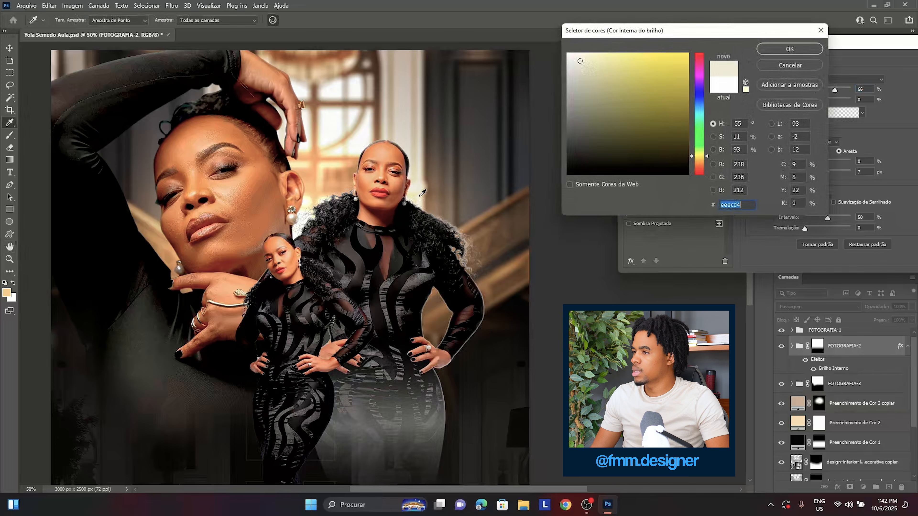
left_click(322, 194)
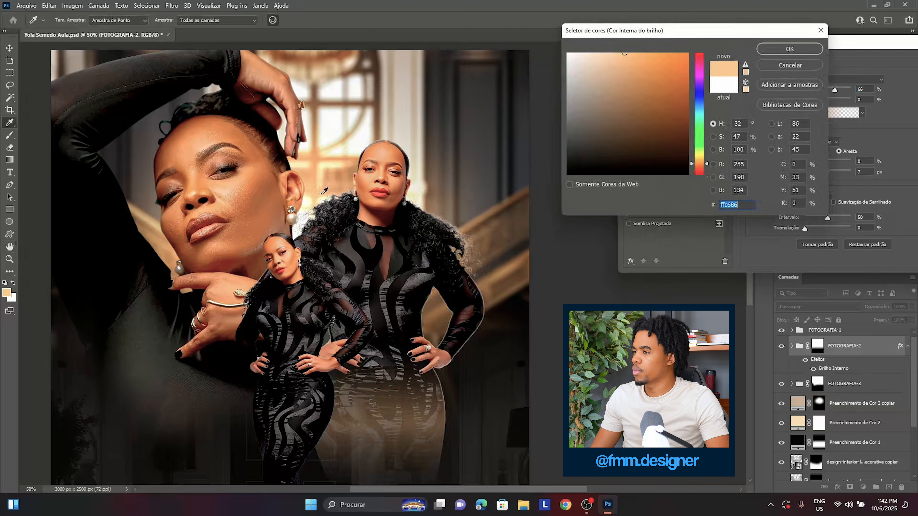
left_click_drag(624, 53, 585, 53)
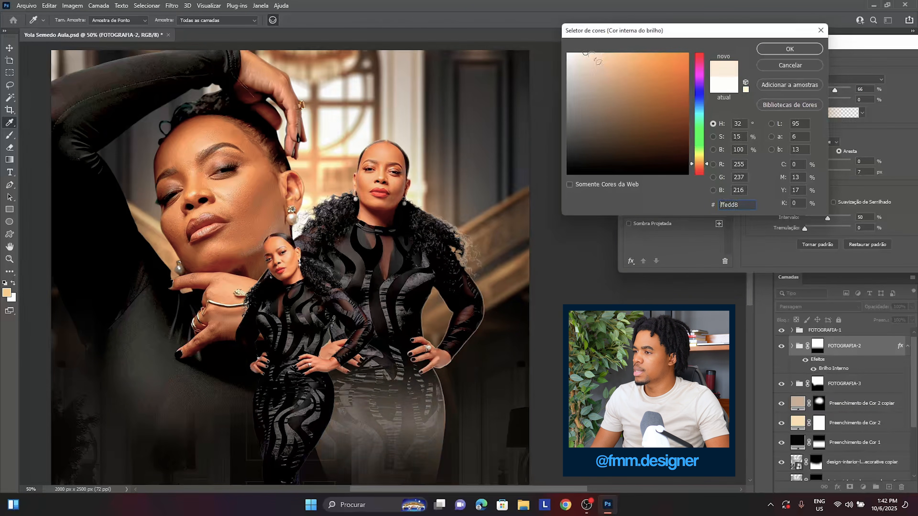
left_click(785, 52)
left_click(787, 113)
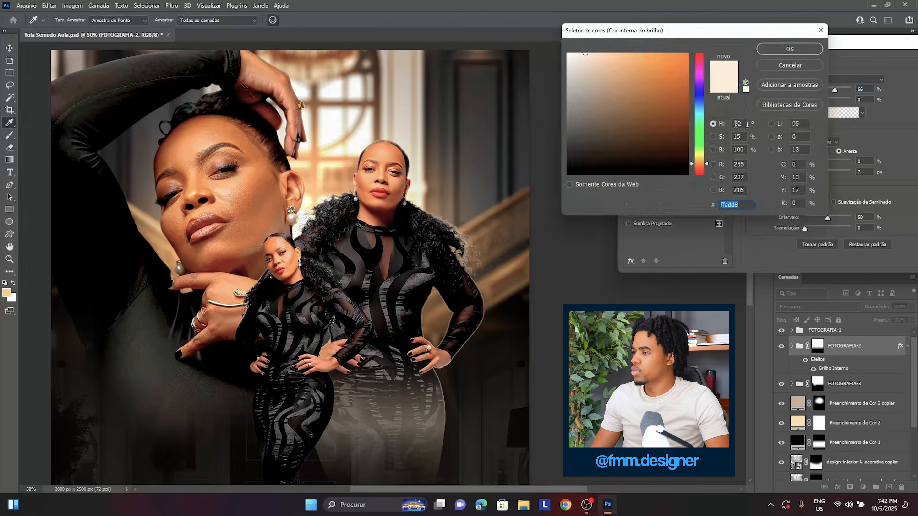
left_click(608, 53)
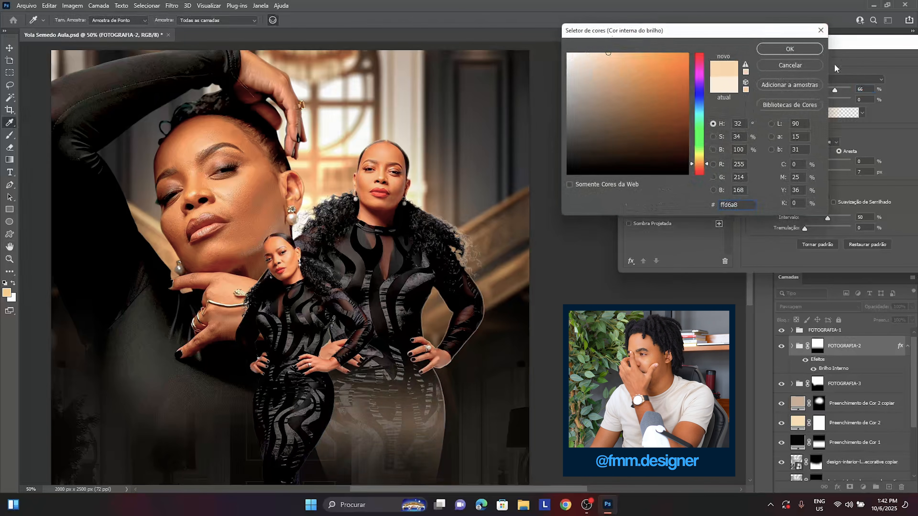
left_click(814, 50)
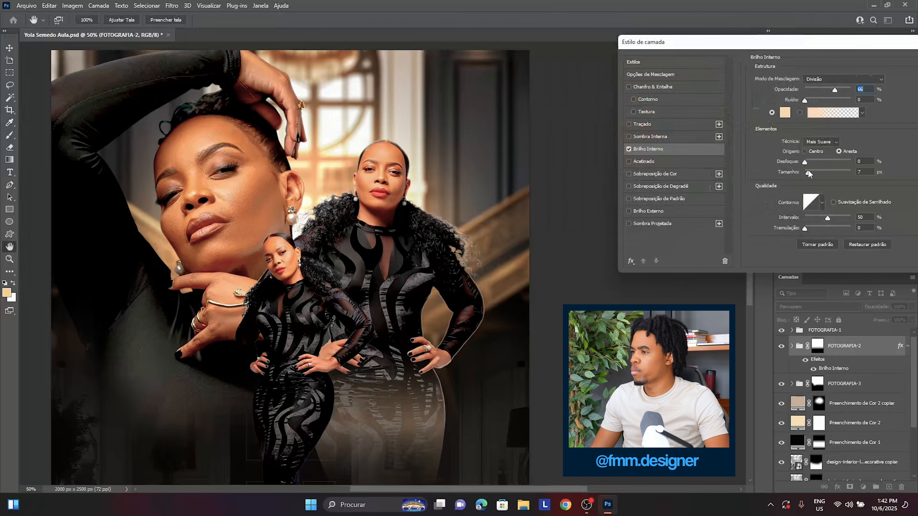
- Set the Inner Glow size to 24 px and apply the layer style to FOTOGRAFIA-2
left_click_drag(808, 172, 812, 172)
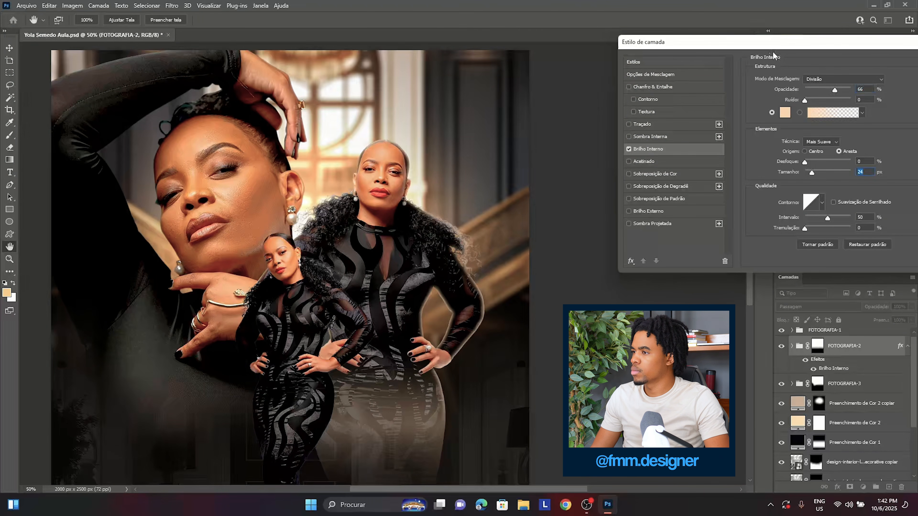
left_click_drag(763, 48, 699, 55)
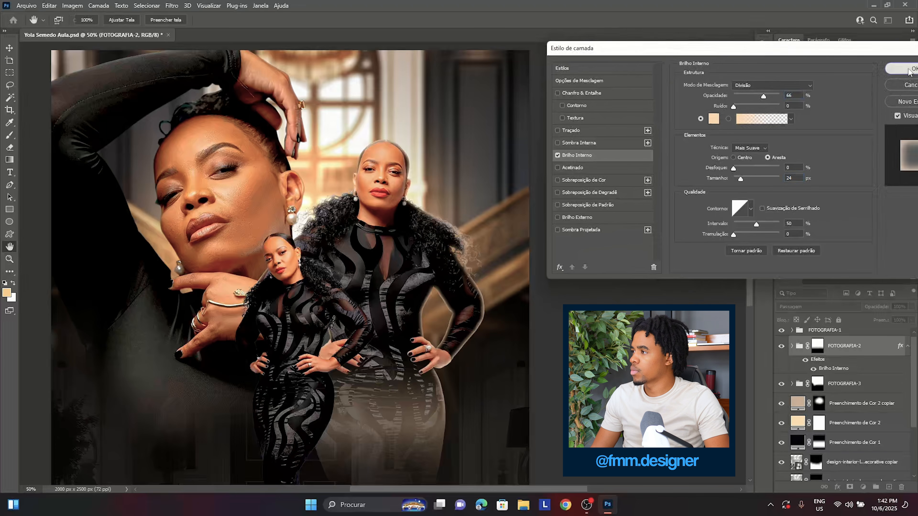
key("Return")
- Compare the larger standing woman with the FOTOGRAFIA-2 effects hidden and shown
mouse_move(750, 233)
left_mouse_down()
mouse_move(747, 261)
mouse_move(747, 242)
left_mouse_up()
left_click(806, 362)
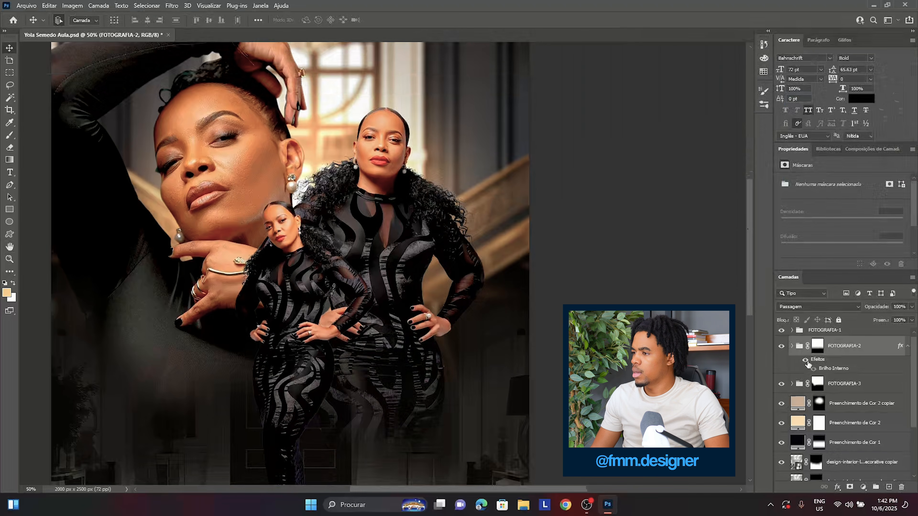
left_click(807, 363)
left_click(807, 363)
left_click(808, 363)
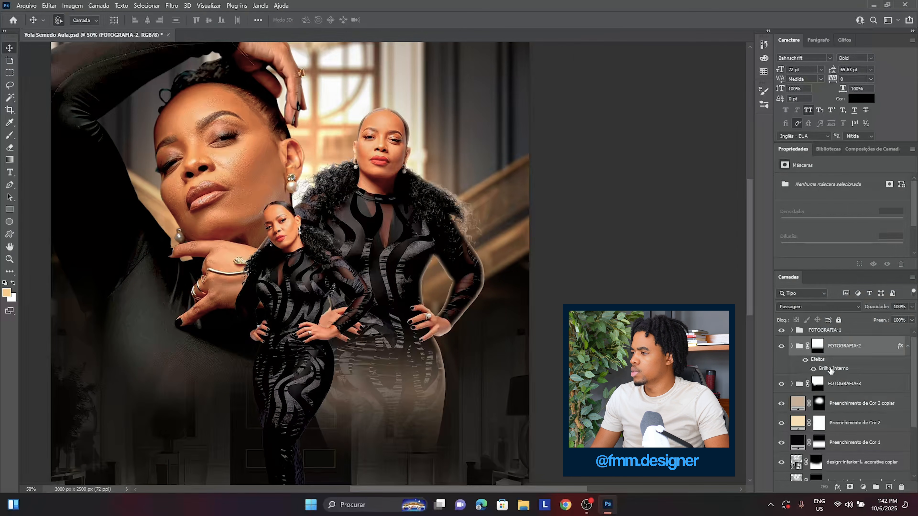
- Convert the Inner Glow effect of FOTOGRAFIA-2 into a separate layer and select that new layer
right_click(832, 371)
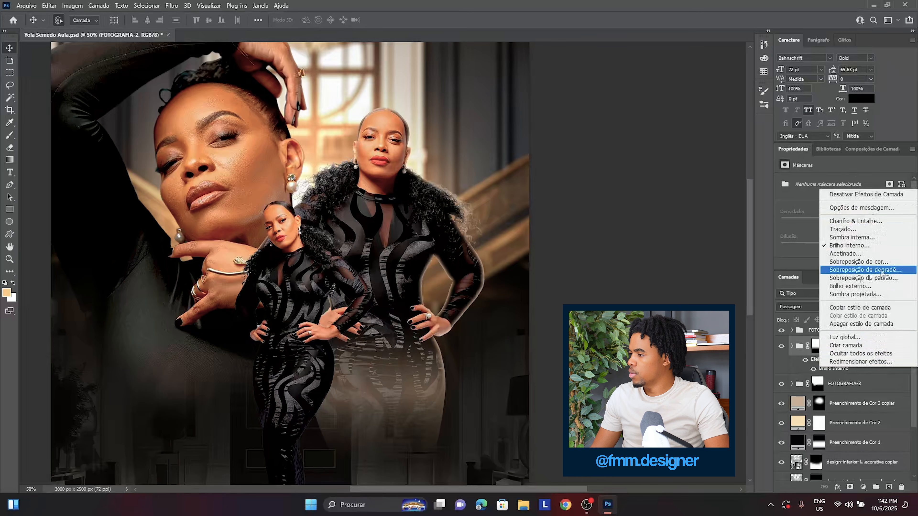
left_click(869, 346)
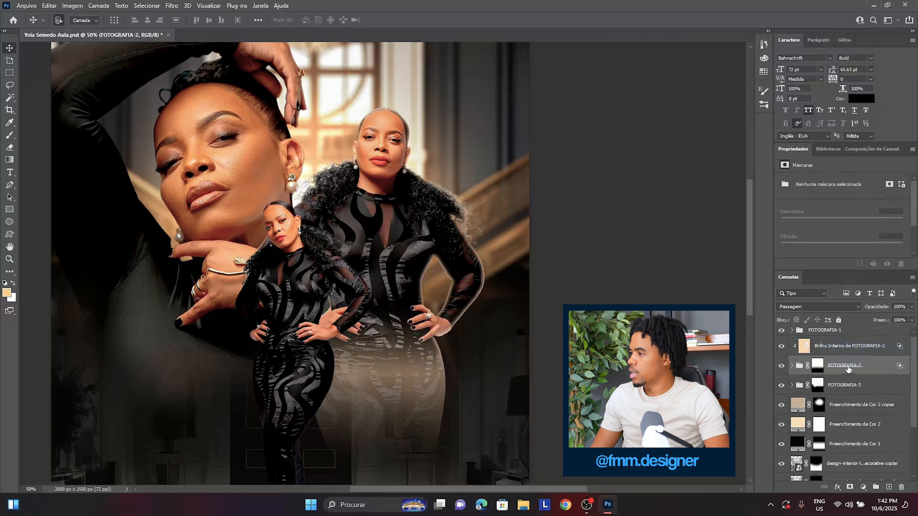
left_click(794, 346)
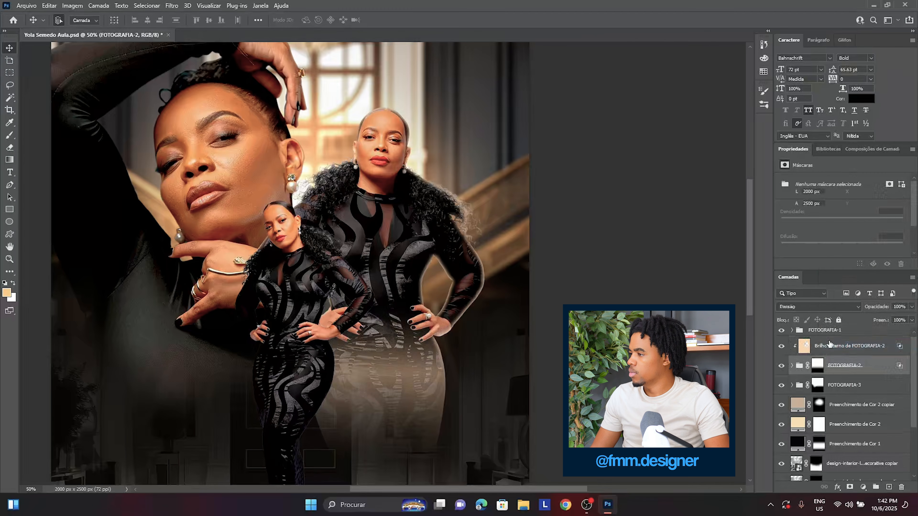
- Add a layer mask to the FOTOGRAFIA-2 inner glow layer and paint out the haze over the larger standing woman's lower body
left_click(849, 487)
left_click(10, 135)
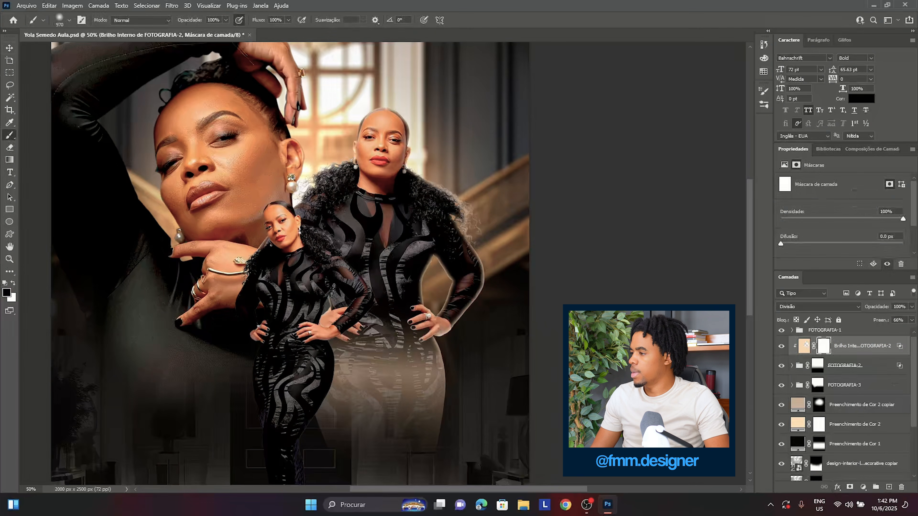
scroll(420, 336, "down", 2)
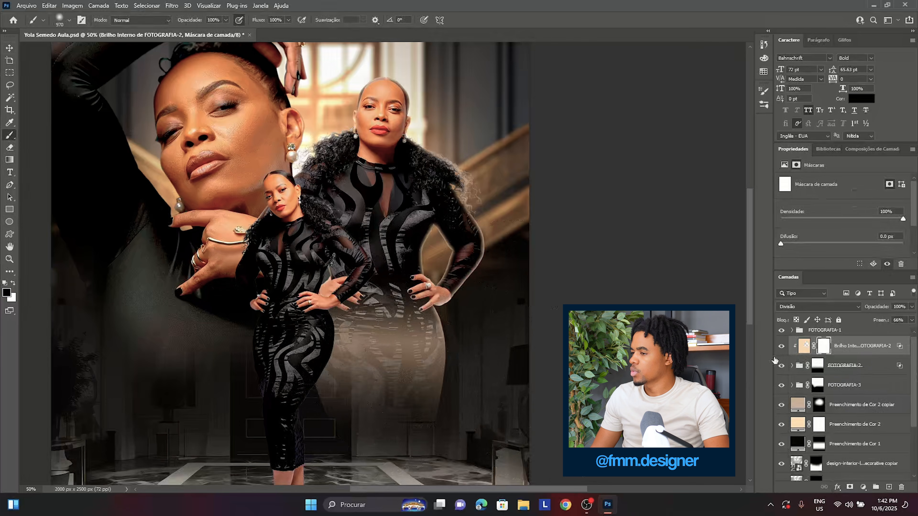
mouse_move(394, 399)
left_mouse_down()
mouse_move(370, 387)
mouse_move(376, 361)
mouse_move(429, 362)
mouse_move(388, 399)
mouse_move(372, 383)
mouse_move(354, 387)
left_mouse_up()
- Refine the glow mask around the larger standing woman's bent arm with a 169 px soft brush, restoring the rim light along its outer edge
right_click(521, 222)
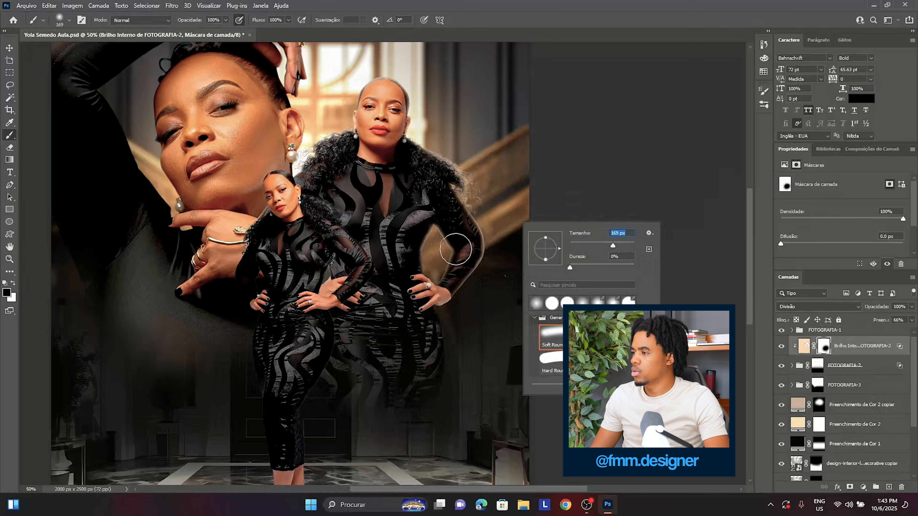
key("Return")
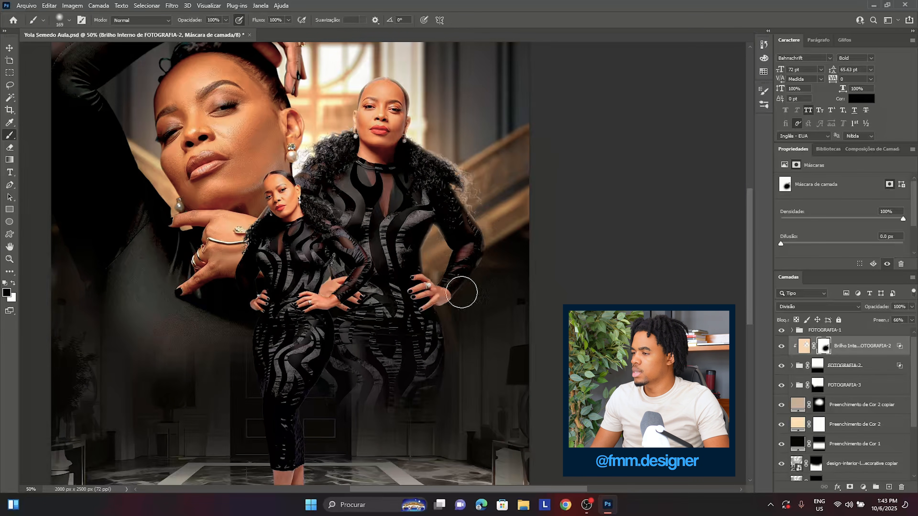
key("x")
mouse_move(497, 233)
left_mouse_down()
mouse_move(494, 240)
mouse_move(490, 217)
left_mouse_up()
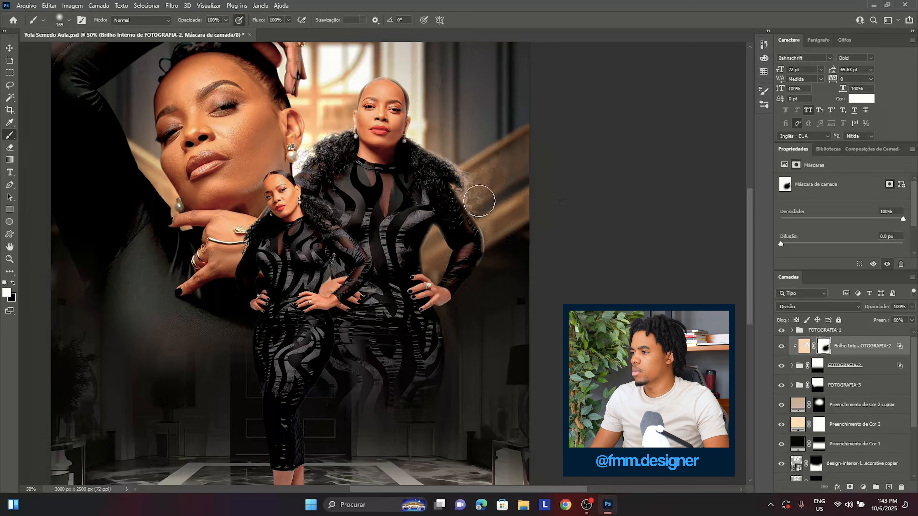
- Mask out the FOTOGRAFIA-2 glow over the curly collar and shoulder beside the staircase
key("x")
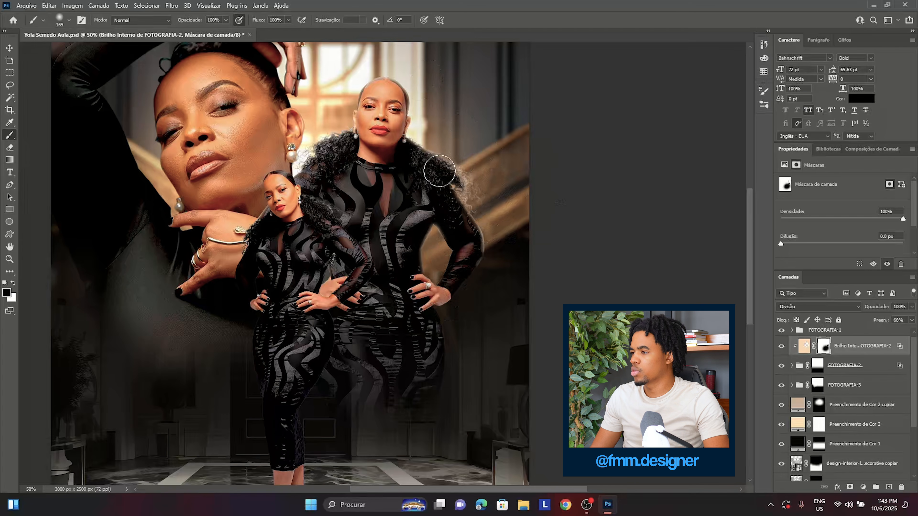
mouse_move(438, 172)
left_mouse_down()
mouse_move(466, 210)
mouse_move(486, 197)
mouse_move(460, 188)
mouse_move(474, 201)
mouse_move(481, 188)
mouse_move(475, 197)
mouse_move(496, 206)
left_mouse_up()
key("x")
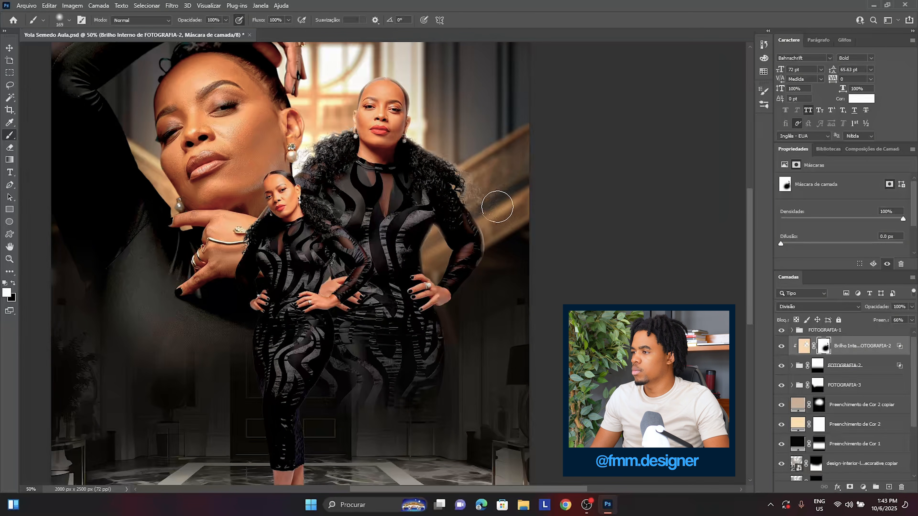
key("x")
mouse_move(467, 170)
left_mouse_down()
mouse_move(492, 204)
mouse_move(467, 141)
left_mouse_up()
key("x")
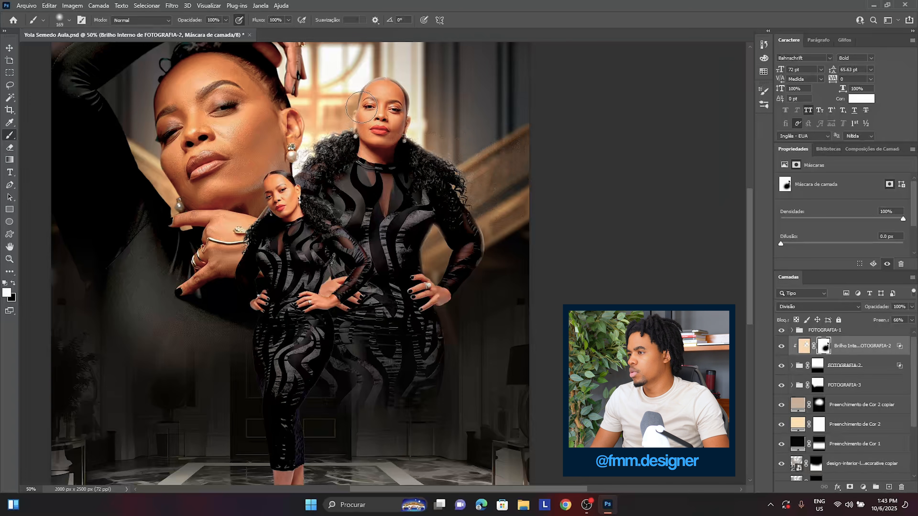
key("x")
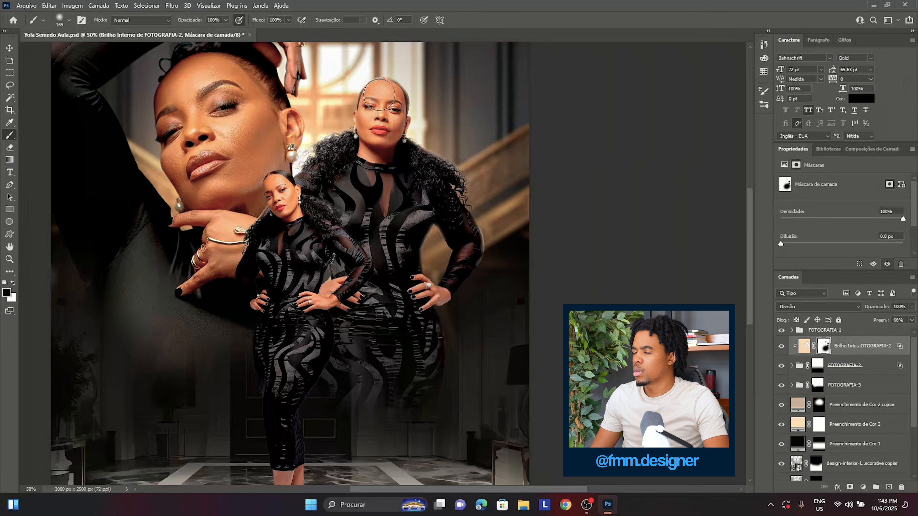
- Compare the larger standing woman with the masked FOTOGRAFIA-2 inner glow layer hidden and shown
left_click(781, 347)
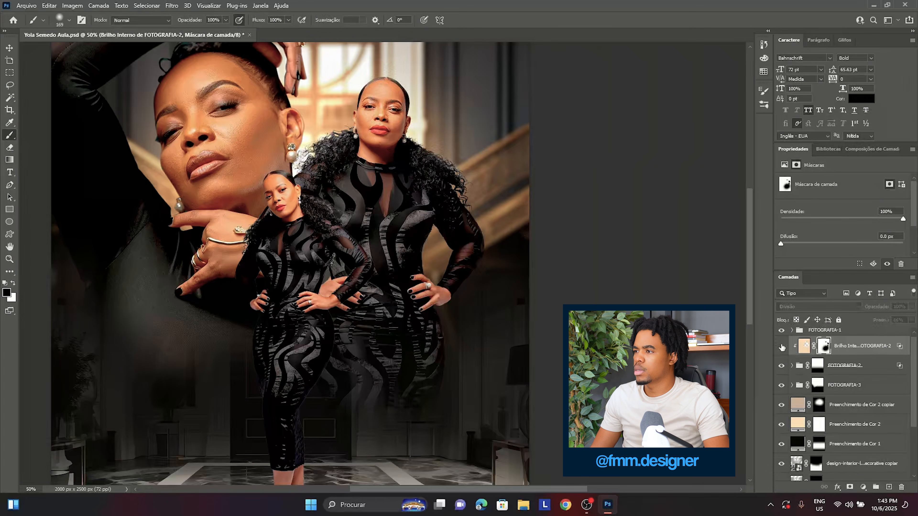
left_click(782, 347)
left_click(781, 346)
left_click(781, 346)
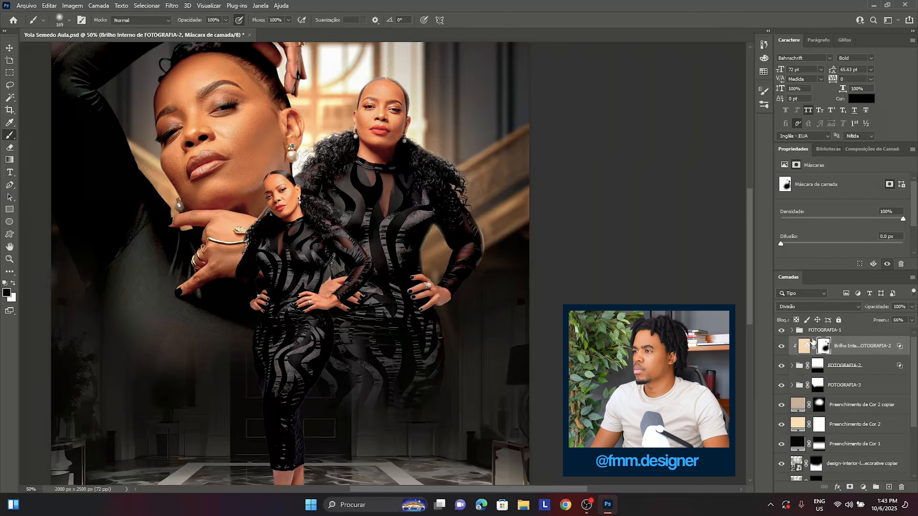
key("ctrl+minus")
key("ctrl+plus")
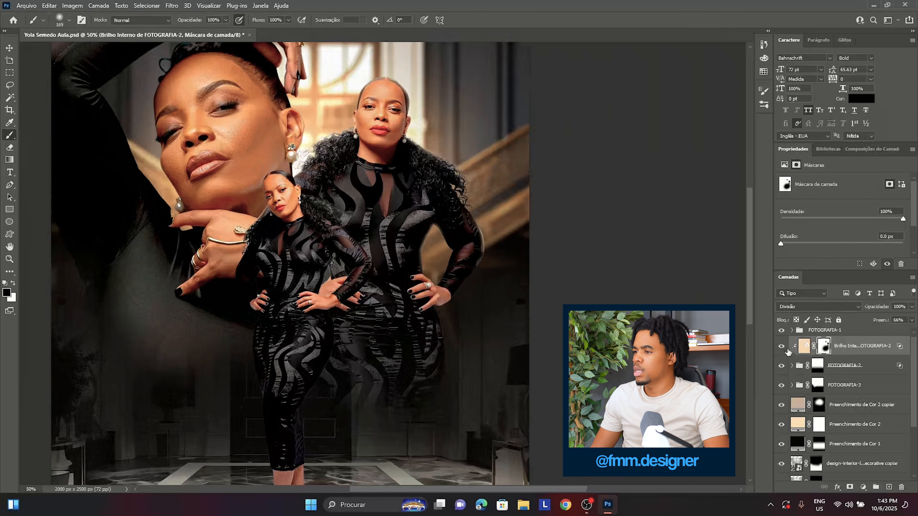
left_click(782, 348)
left_click(782, 347)
scroll(257, 192, "down", 2)
scroll(257, 191, "up", 3)
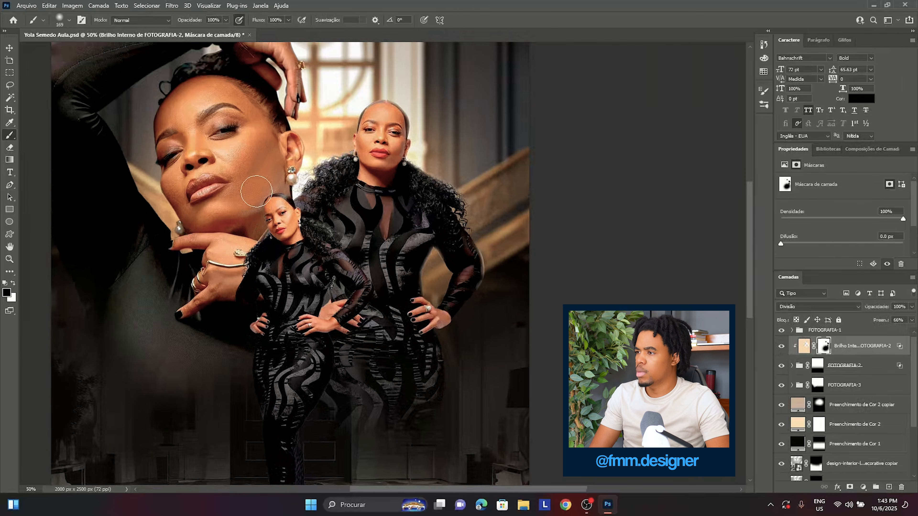
scroll(256, 192, "up", 1)
- Apply an Inner Glow in Divide mode at 66% opacity and 24 px size to the FOTOGRAFIA-3 group
key("v")
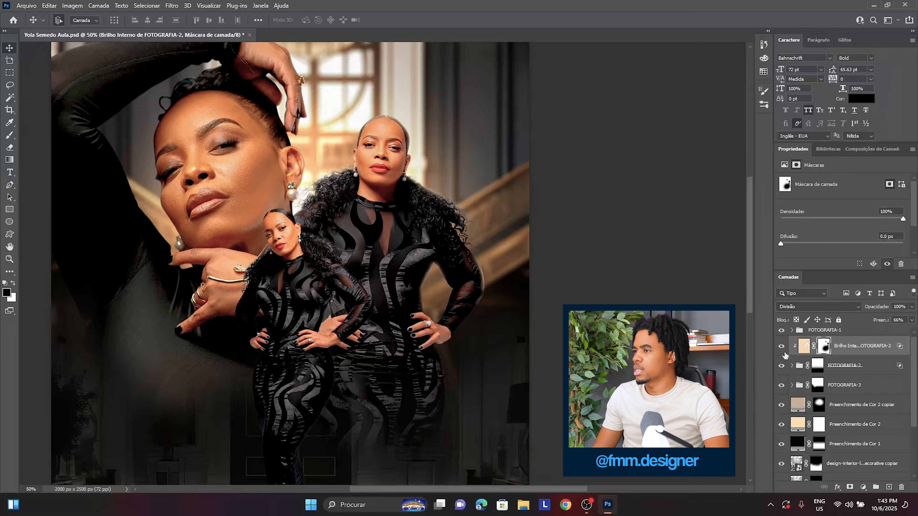
left_click(890, 392)
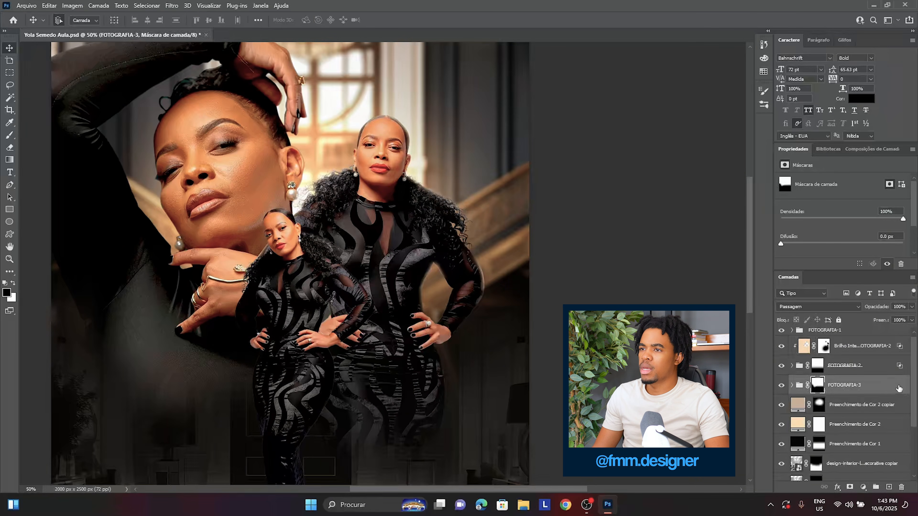
double_click(899, 389)
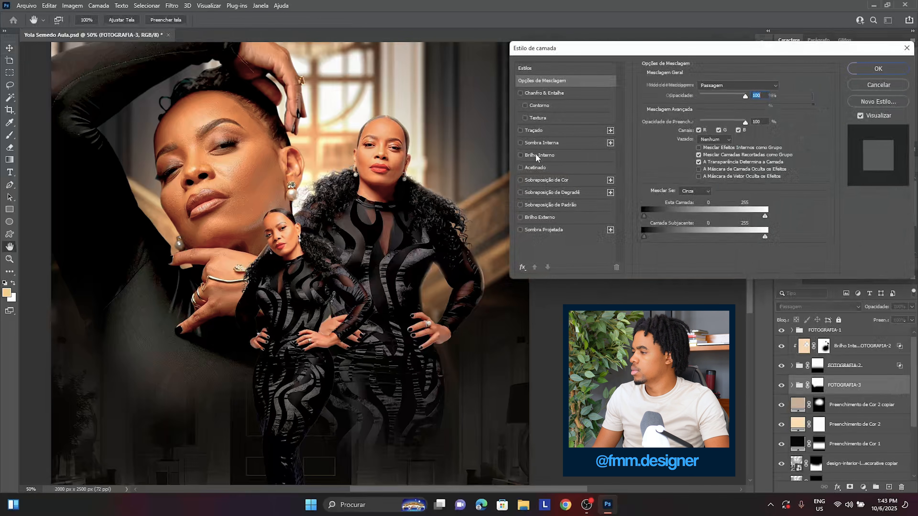
left_click(537, 155)
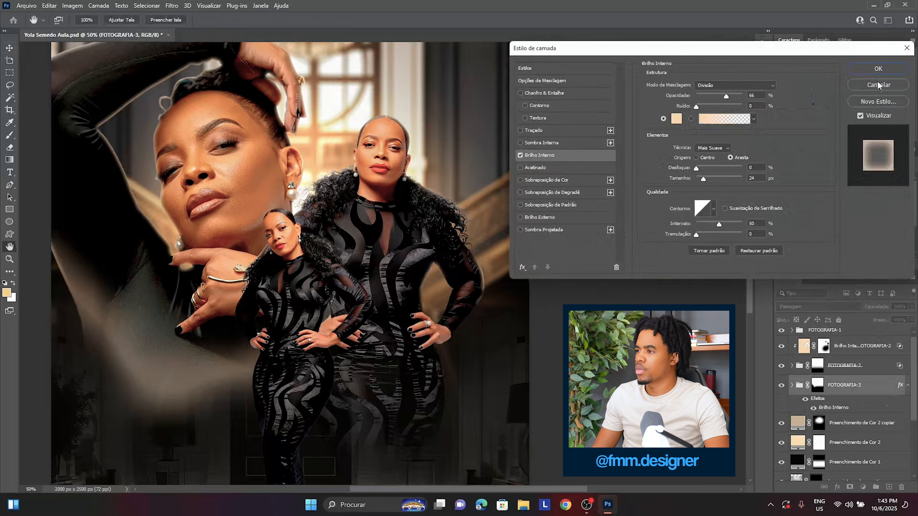
left_click(880, 65)
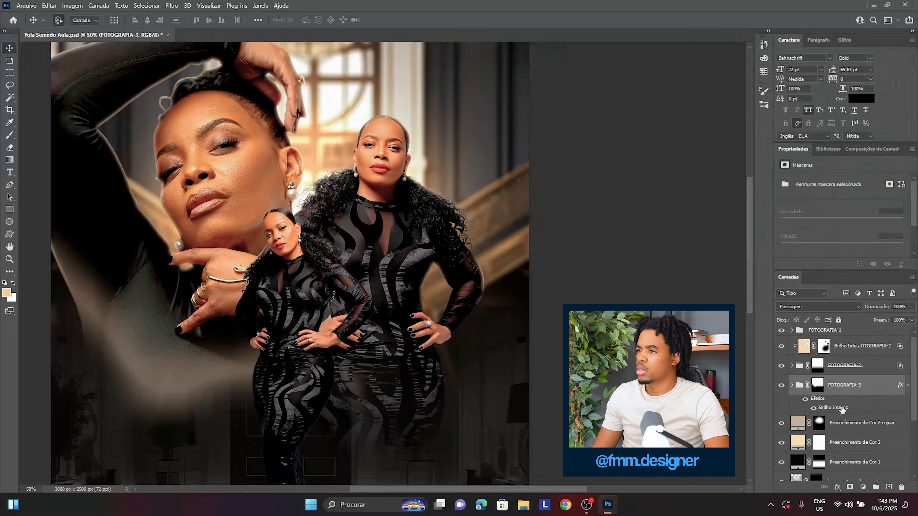
- Convert the Inner Glow effect of FOTOGRAFIA-3 into a separate layer and add a layer mask to it
right_click(841, 408)
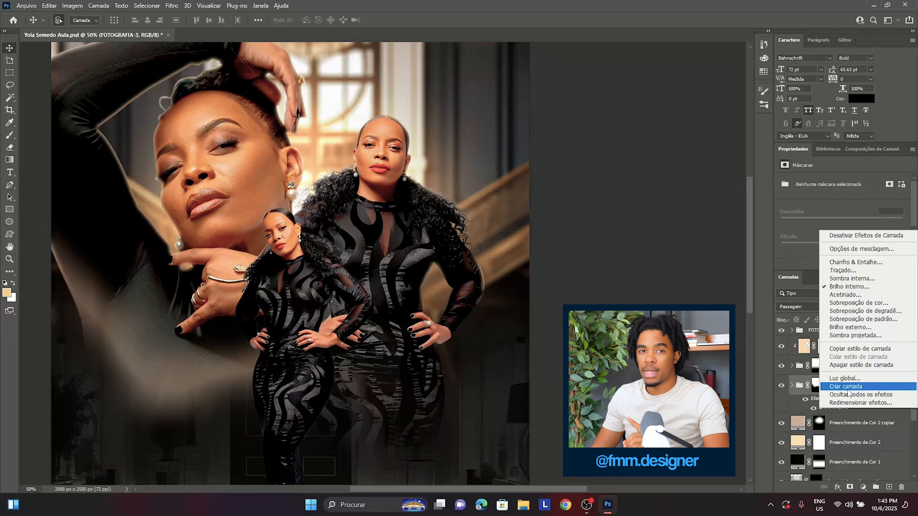
left_click(847, 387)
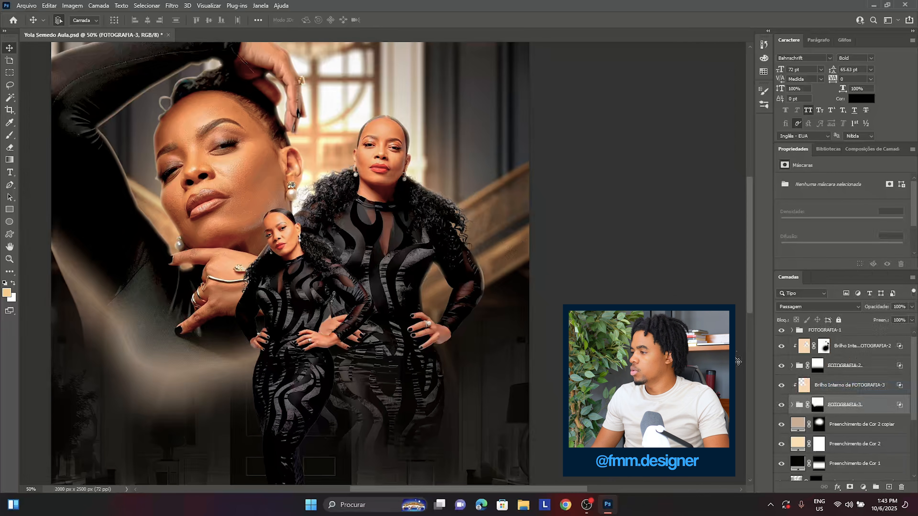
left_click(846, 388)
left_click(850, 488)
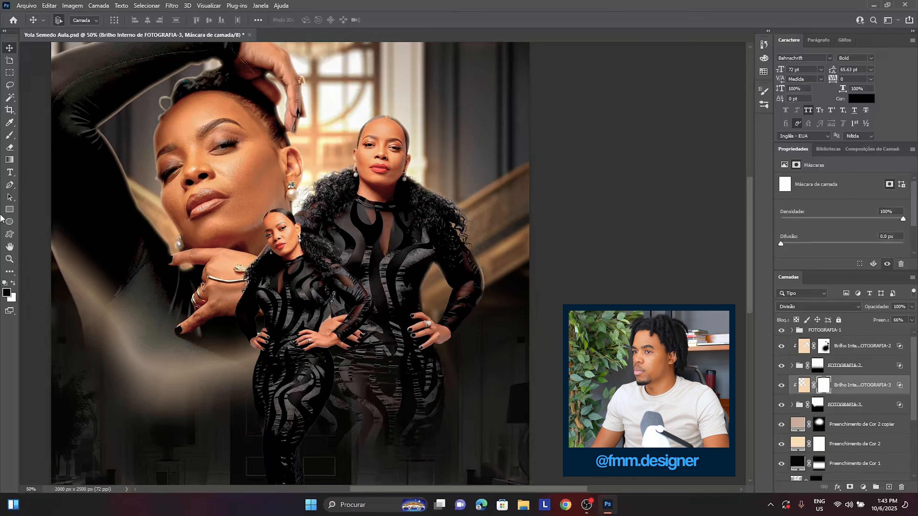
- Paint black on the FOTOGRAFIA-3 glow mask with a 431 px soft brush to remove the haze across the close-up figure's lower torso
key("b")
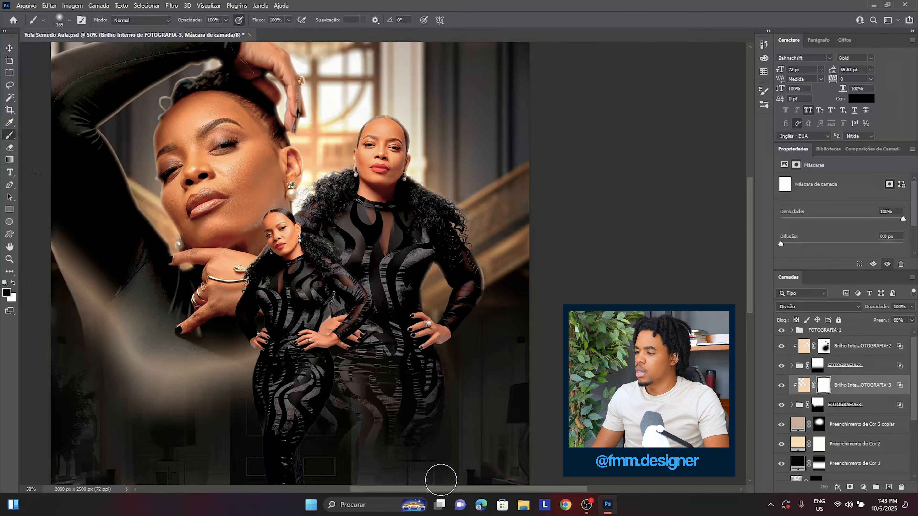
left_click_drag(442, 490, 408, 488)
right_click(469, 280)
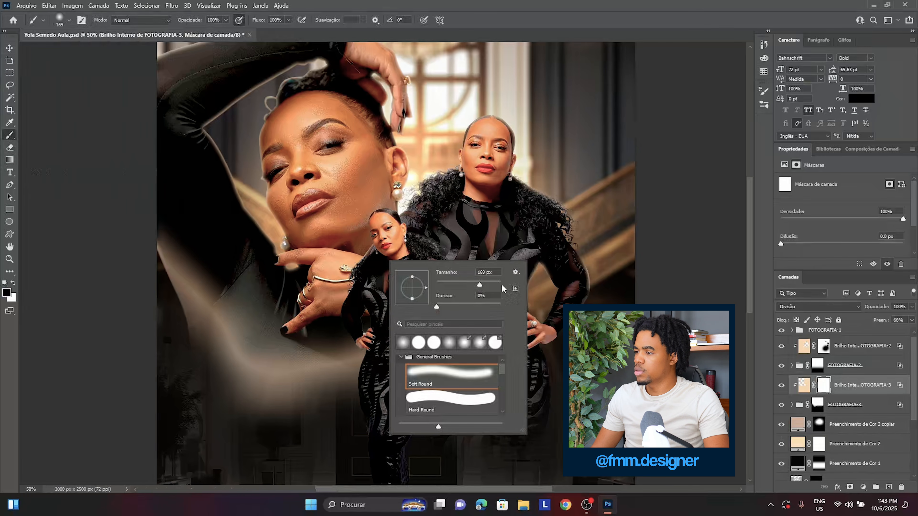
left_click(285, 410)
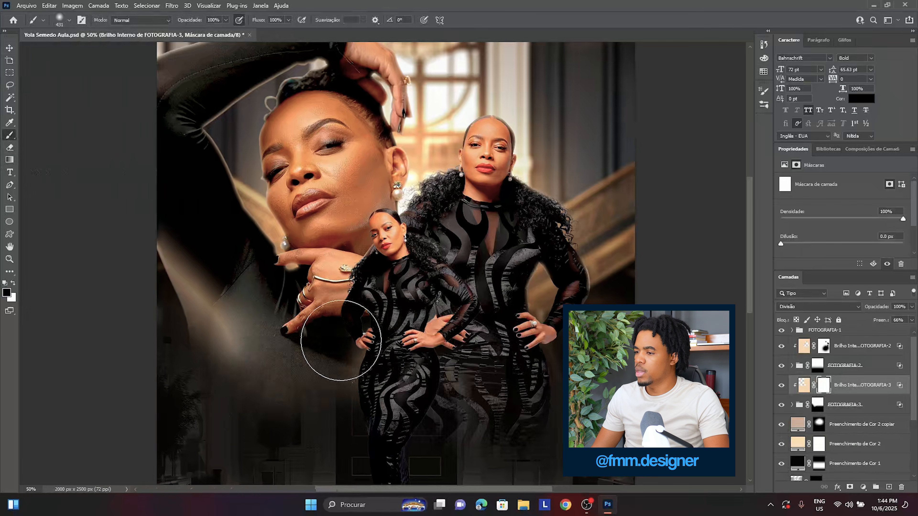
mouse_move(307, 383)
left_mouse_down()
mouse_move(221, 322)
mouse_move(180, 275)
mouse_move(192, 290)
left_mouse_up()
scroll(204, 296, "down", 3)
scroll(205, 297, "up", 5)
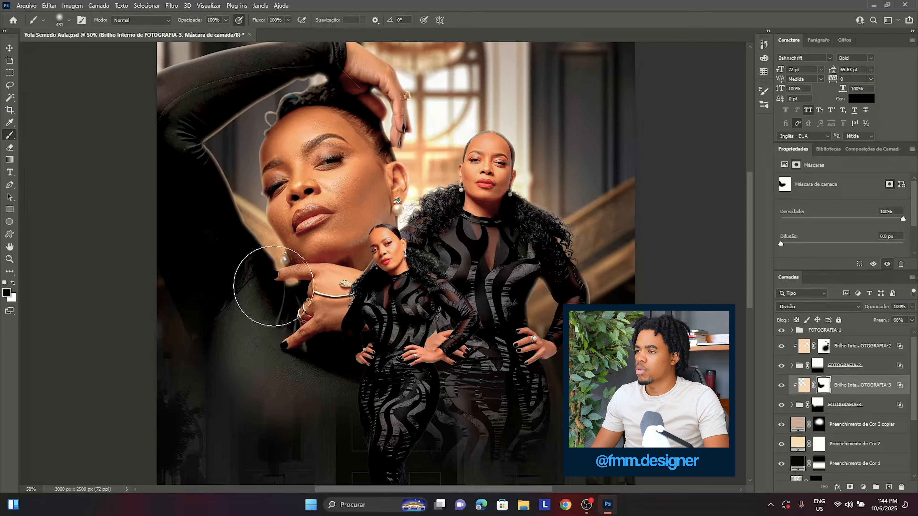
- Mask out the FOTOGRAFIA-3 glow around the close-up woman's hair and face with a 160 px soft brush, keeping the sleeve's rim light
right_click(274, 285)
left_click(381, 306)
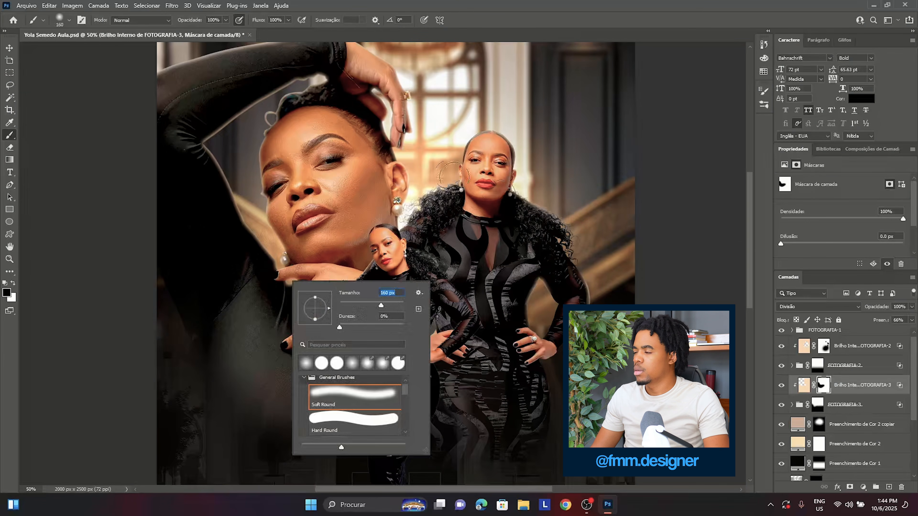
scroll(744, 261, "up", 2)
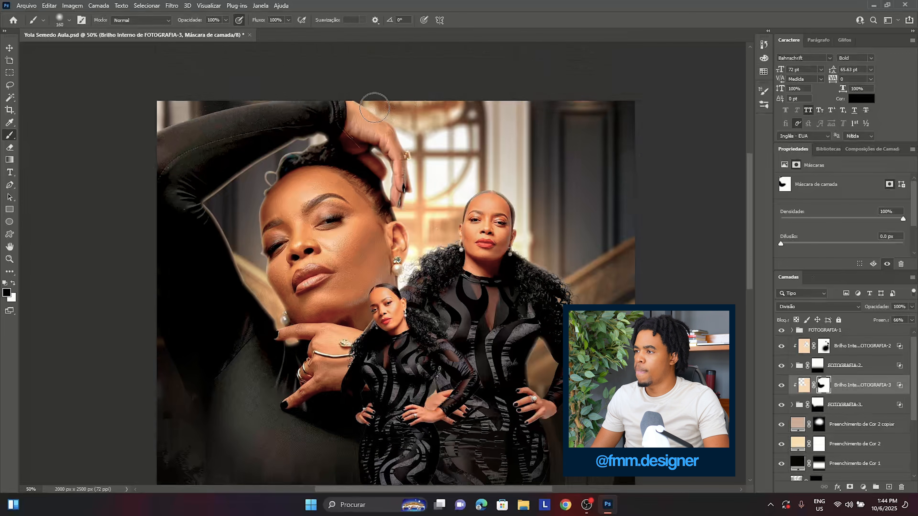
mouse_move(316, 145)
left_mouse_down()
mouse_move(262, 188)
mouse_move(261, 212)
left_mouse_up()
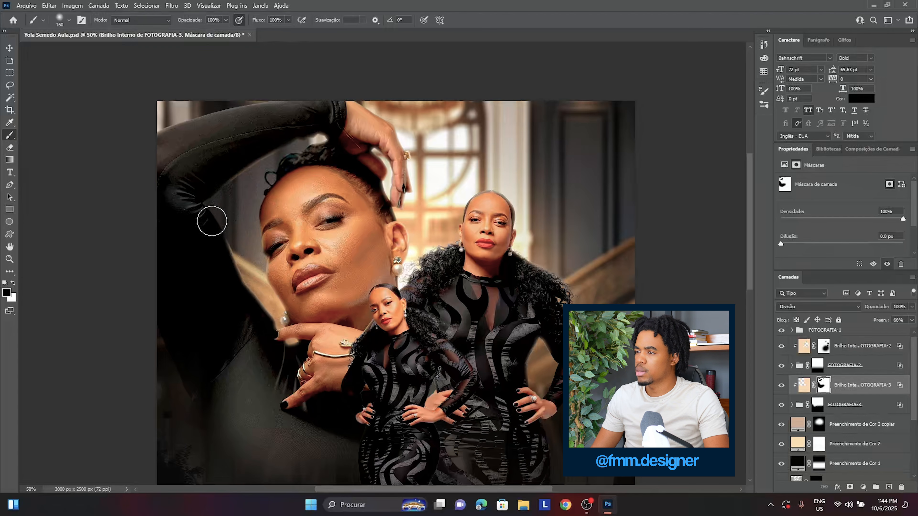
key("x")
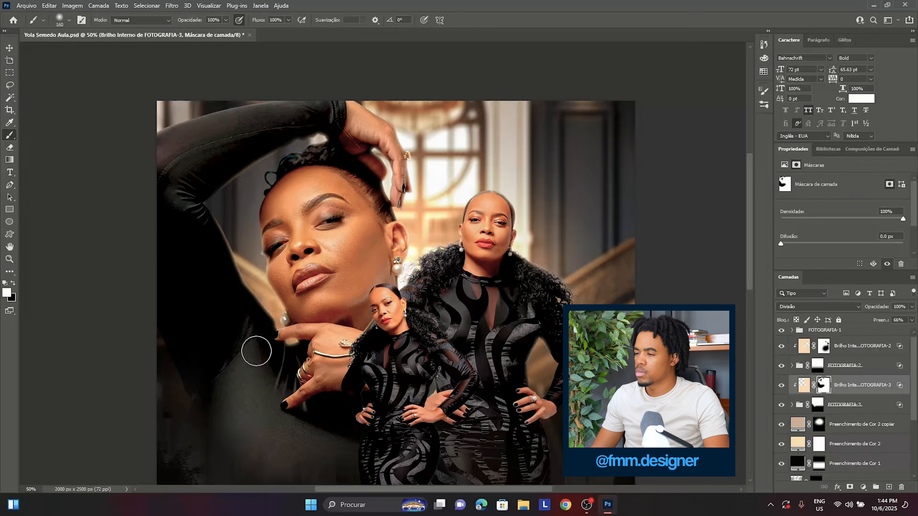
- Compare the close-up woman with the FOTOGRAFIA-3 inner glow layer hidden and shown
key("ctrl+minus")
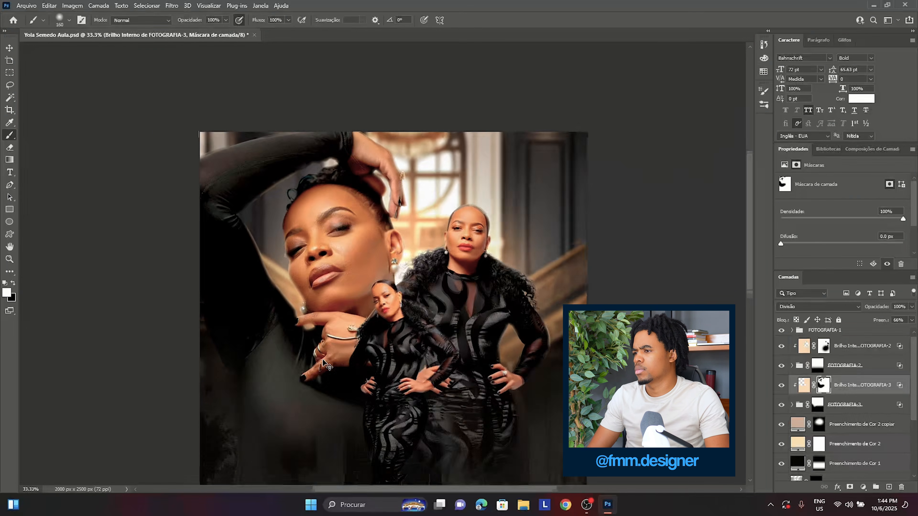
key("ctrl+plus")
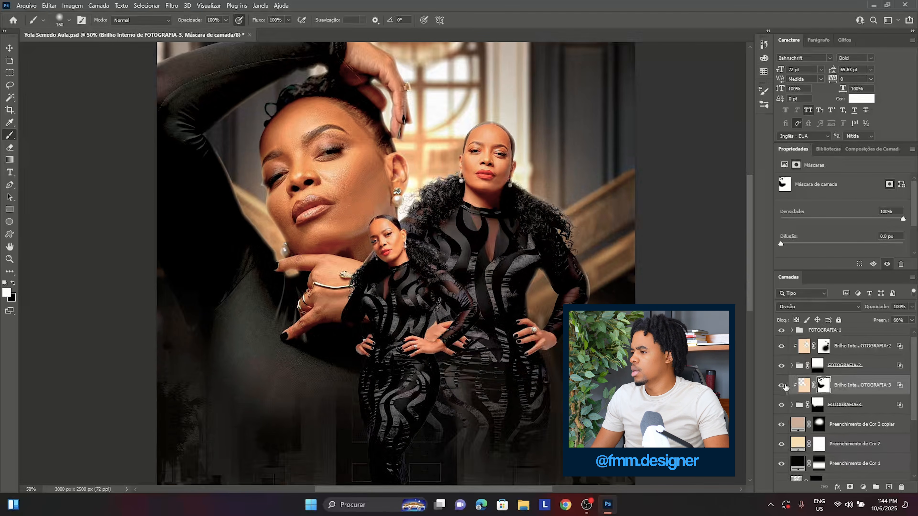
left_click(782, 386)
left_click(782, 386)
left_click(782, 386)
left_click(781, 386)
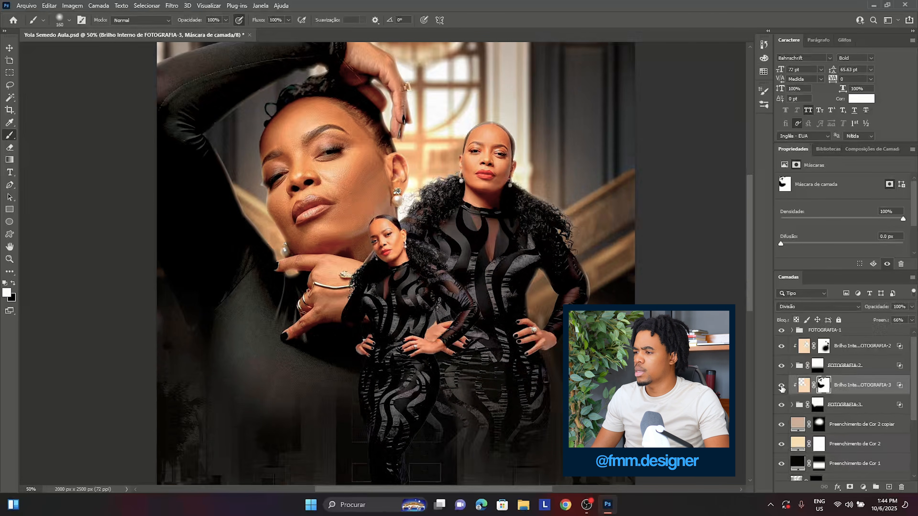
- Paint more black on the FOTOGRAFIA-3 glow mask with a 431 px soft brush over the lower part of the figures
scroll(486, 324, "down", 5)
right_click(563, 282)
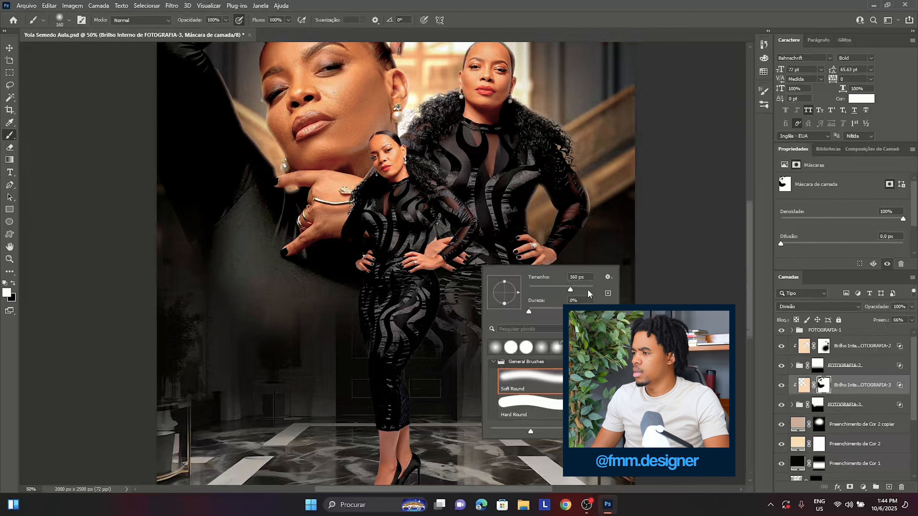
left_click(589, 290)
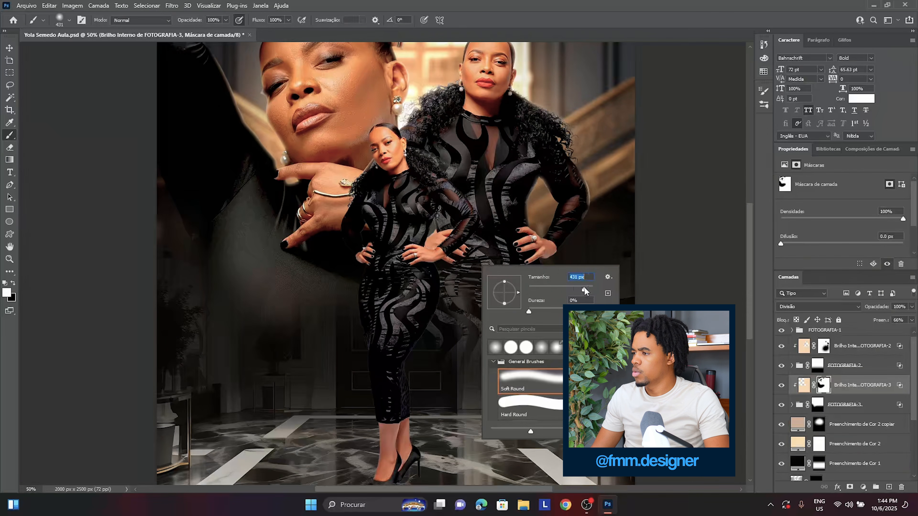
key("Return")
key("x")
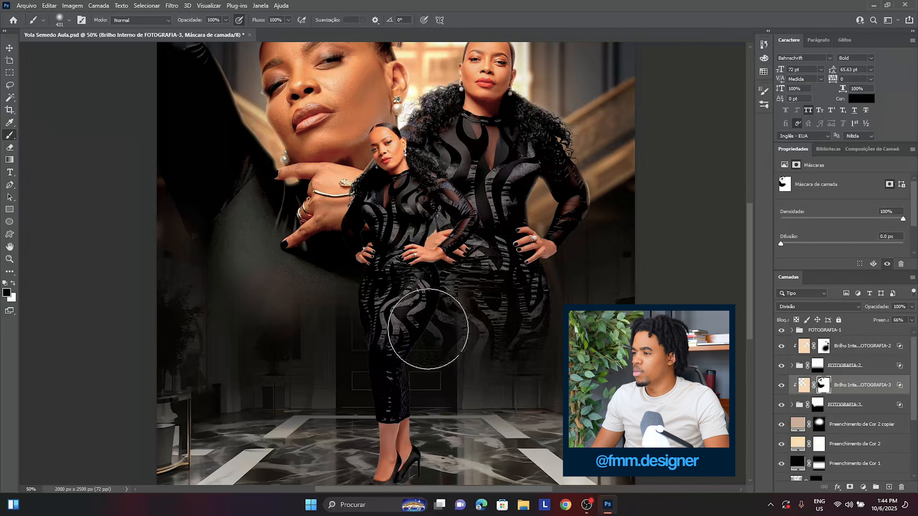
- Compare the whole poster with the FOTOGRAFIA-3 and FOTOGRAFIA-2 inner glow layers hidden and shown
scroll(455, 256, "down", 3)
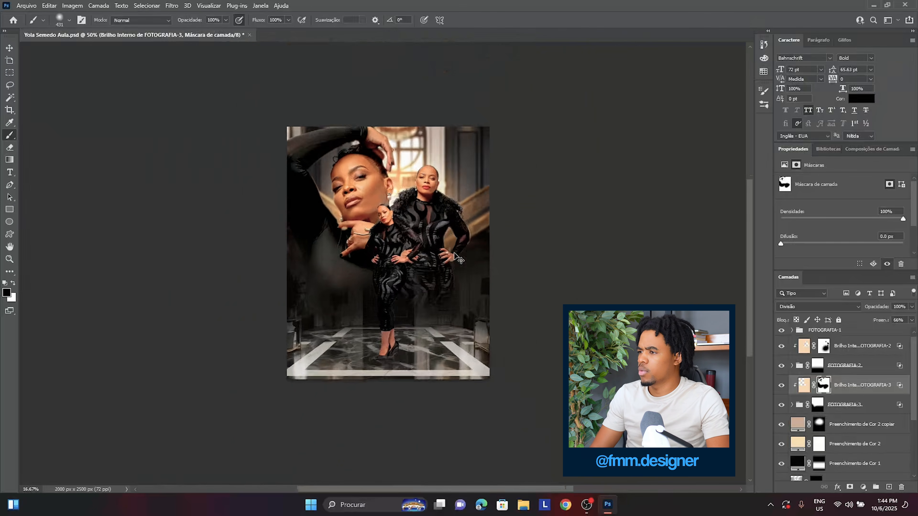
scroll(455, 255, "up", 1)
left_click(781, 385)
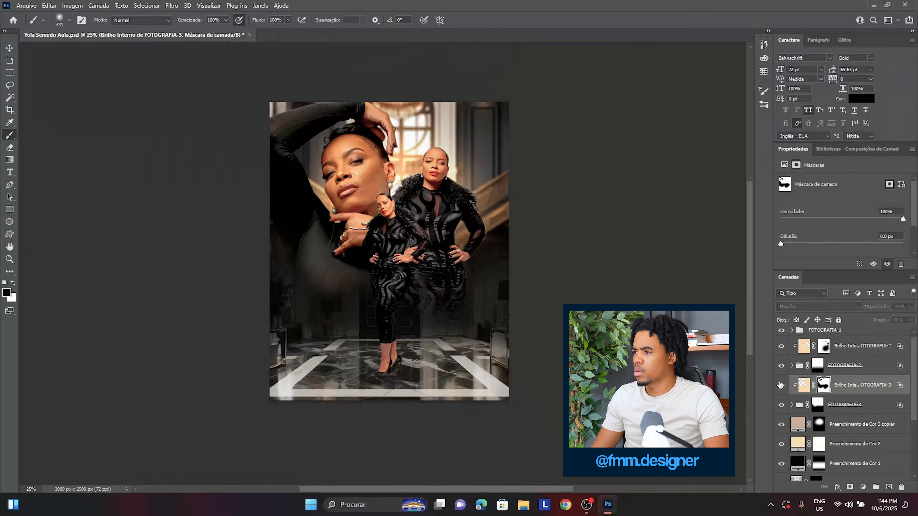
left_click(781, 386)
left_click(780, 386)
left_click(780, 387)
left_click(781, 347)
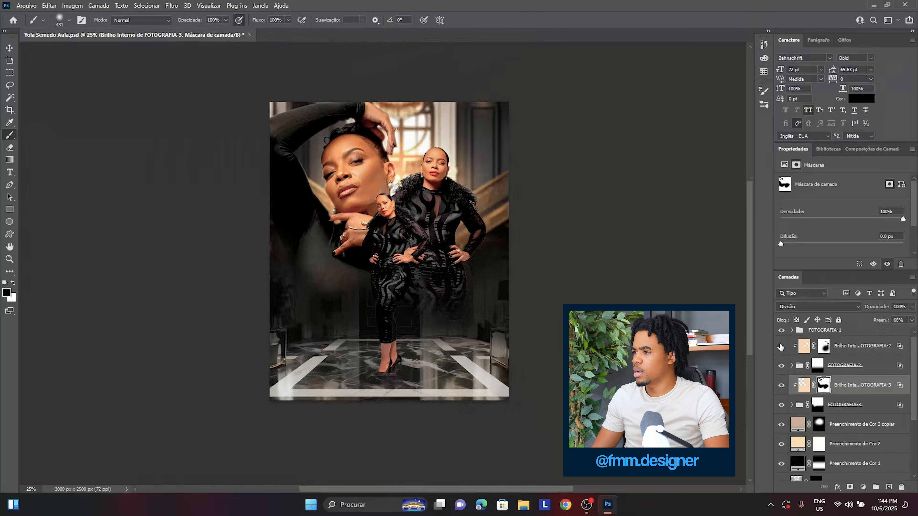
left_click(781, 347)
key("ctrl+plus")
key("ctrl+plus")
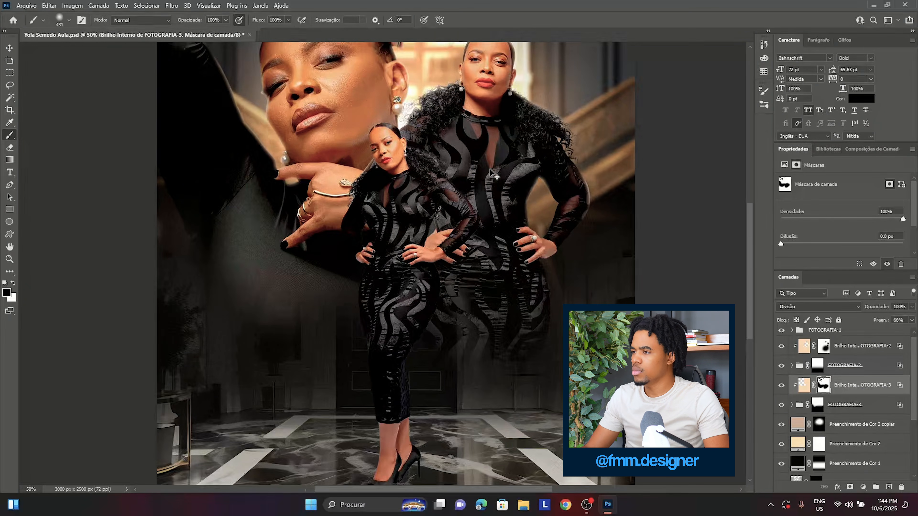
- Apply an Inner Glow effect to the FOTOGRAFIA-1 group with a size of 27 px and 38% opacity
scroll(874, 413, "down", 1)
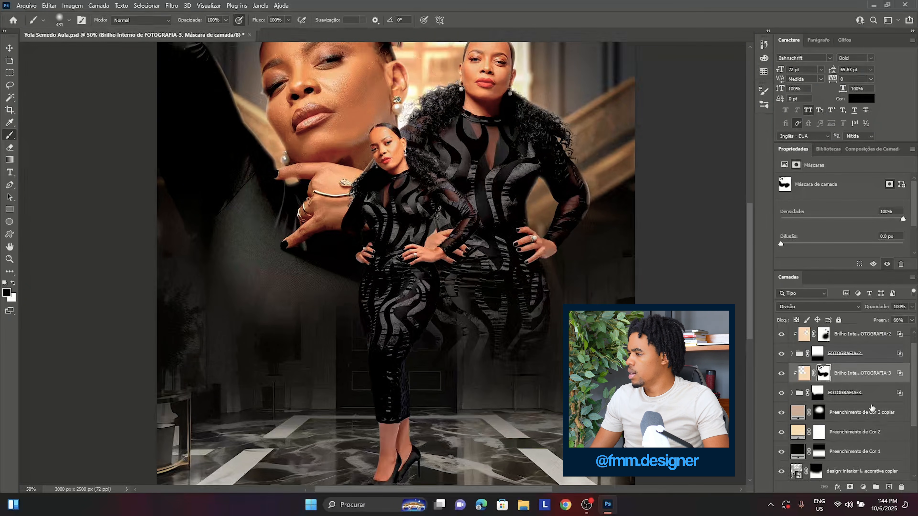
scroll(871, 407, "down", 4)
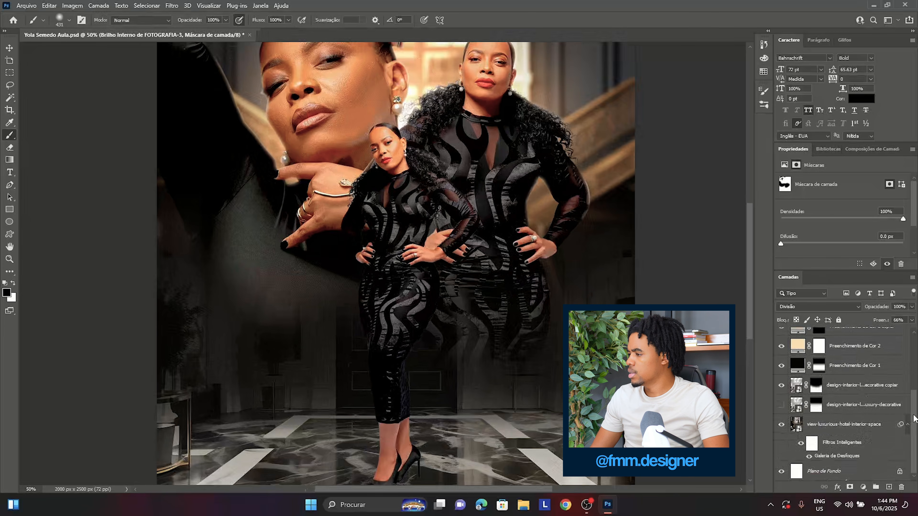
left_click_drag(914, 419, 913, 337)
left_click(890, 332)
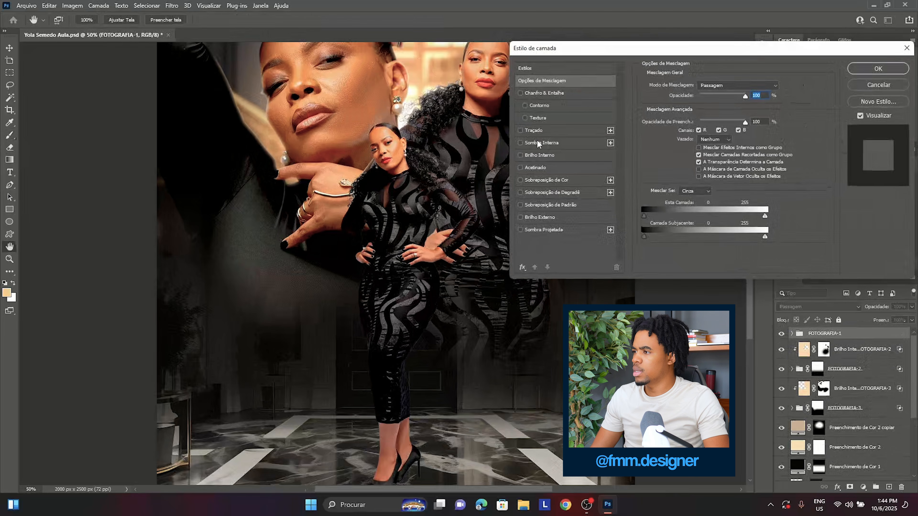
left_click(538, 156)
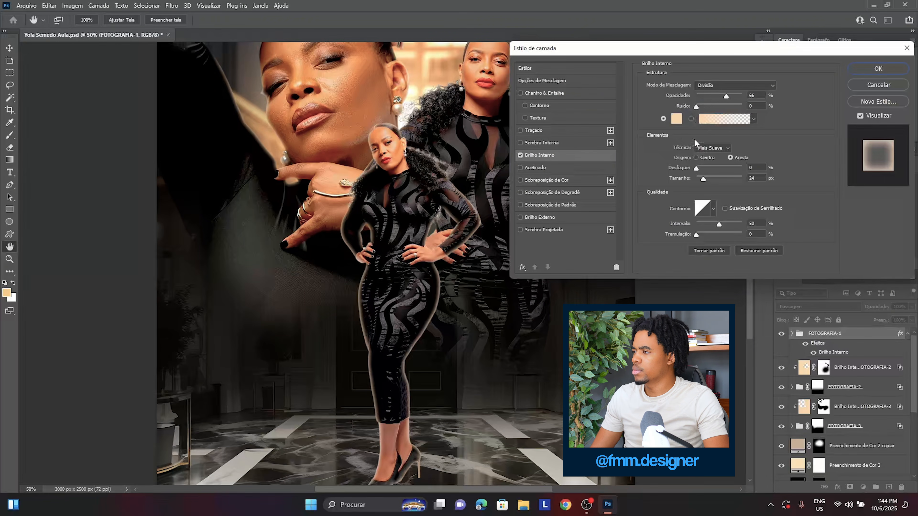
left_click_drag(710, 99, 717, 92)
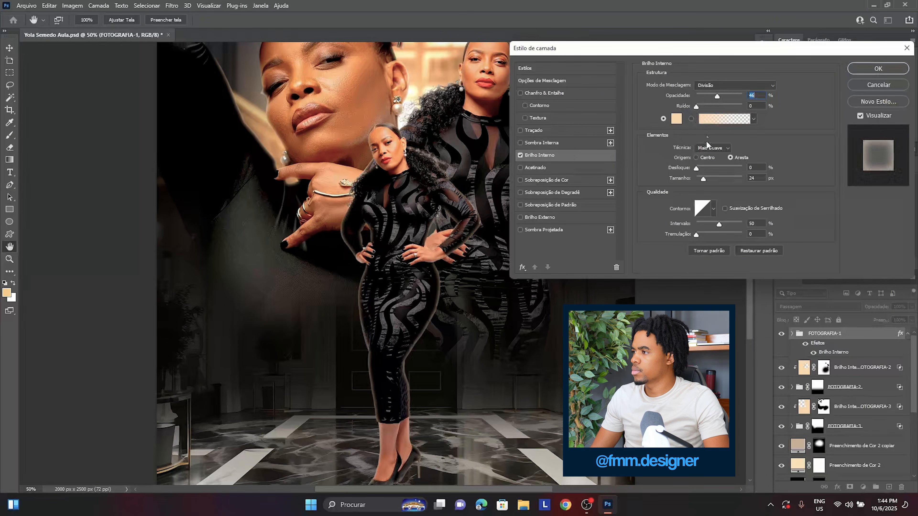
left_click_drag(704, 177, 704, 177)
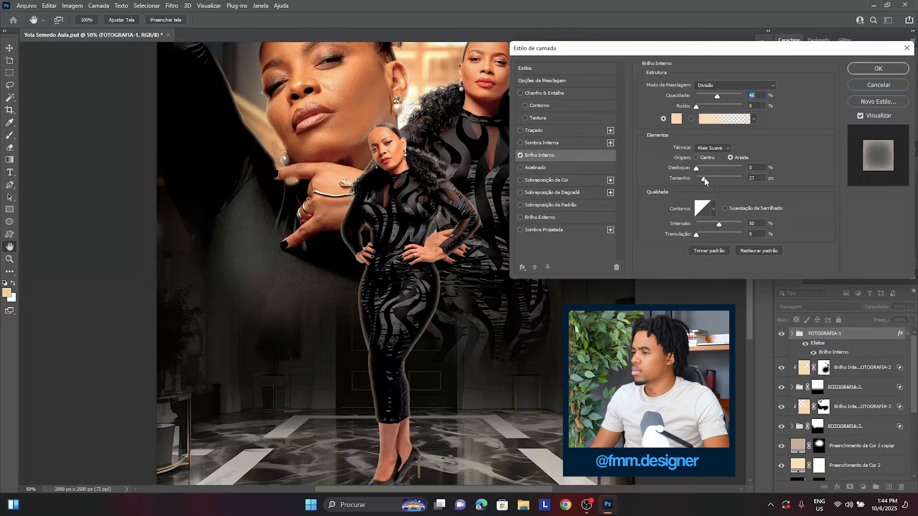
left_click(711, 95)
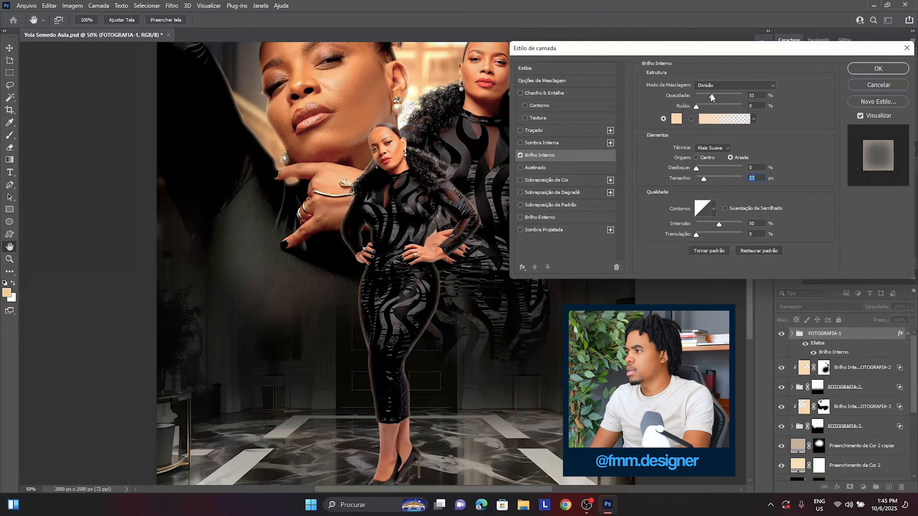
key("Return")
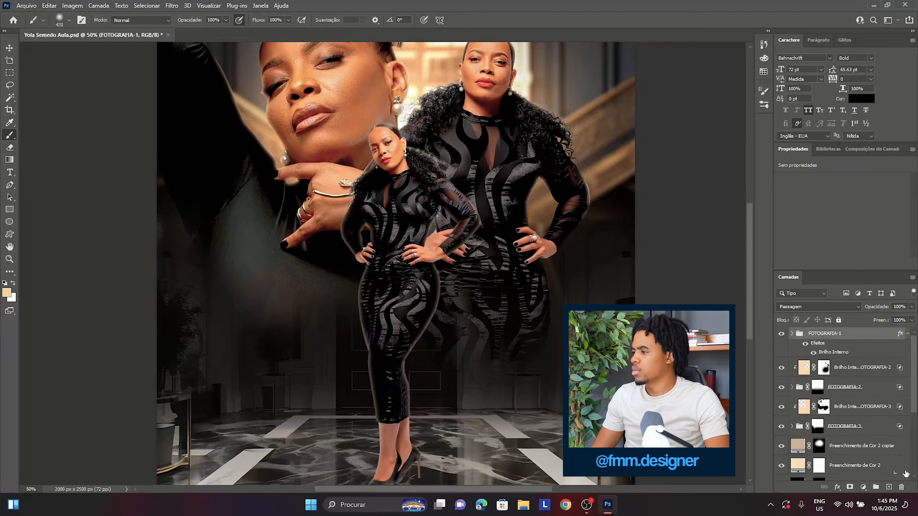
- Convert the Inner Glow effect of FOTOGRAFIA-1 into a separate layer and add a layer mask to it
right_click(841, 348)
left_click(848, 329)
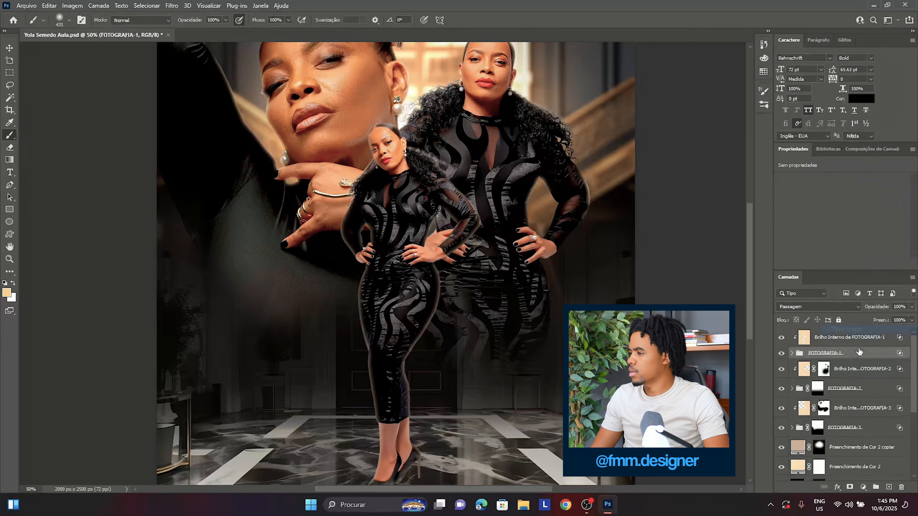
left_click(851, 338)
left_click(850, 488)
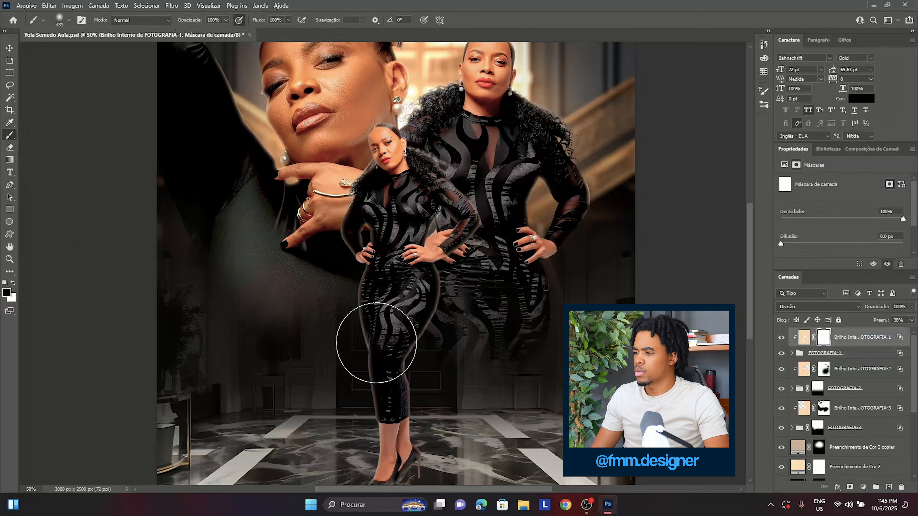
- Try masking the FOTOGRAFIA-1 glow off the small figure's feet, legs and skirt with black, using 431 px and 184 px soft brushes
scroll(380, 294, "down", 3)
left_click_drag(400, 393, 390, 361)
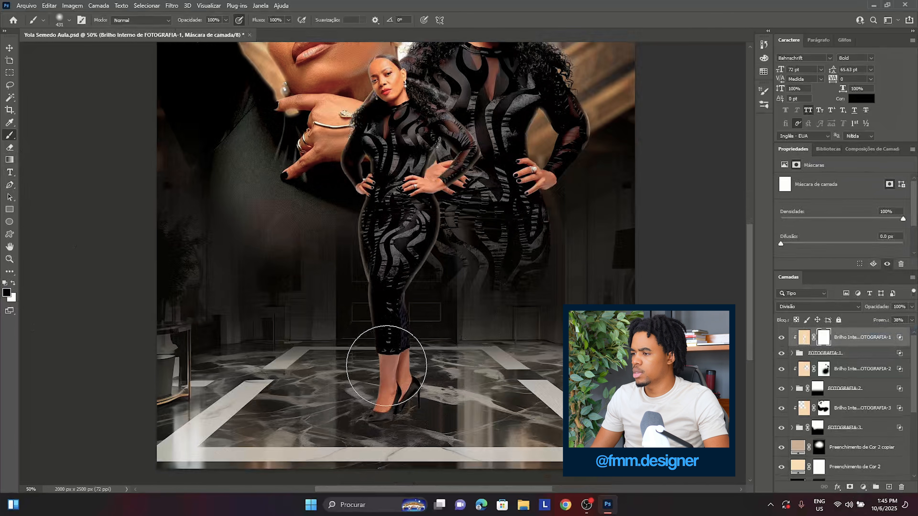
right_click(501, 324)
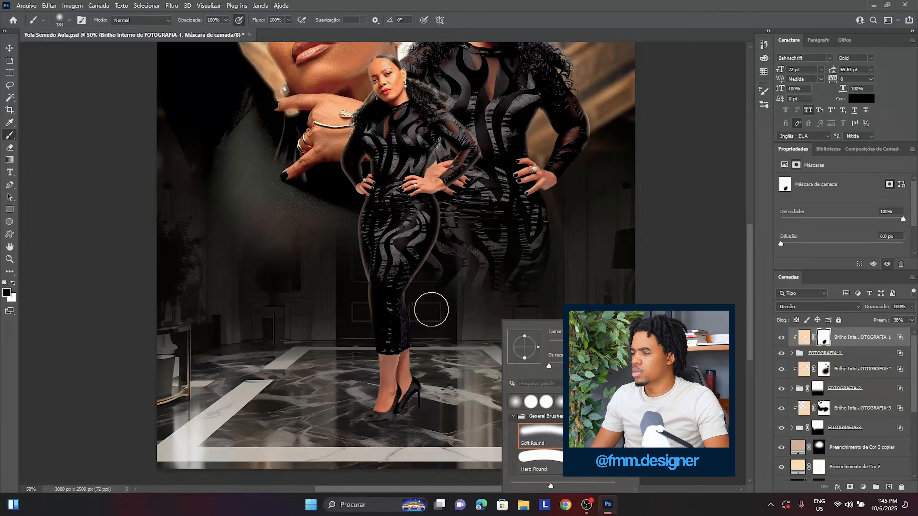
mouse_move(430, 300)
left_mouse_down()
mouse_move(424, 292)
mouse_move(446, 255)
left_mouse_up()
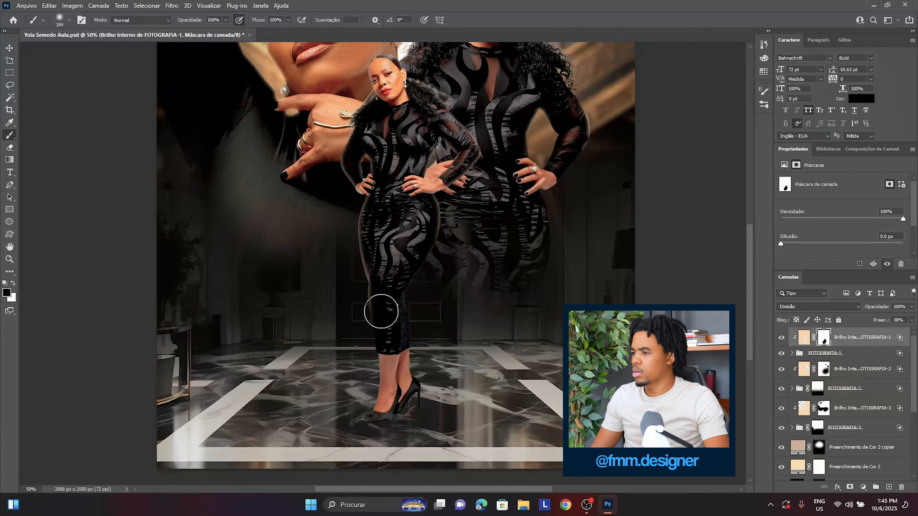
left_click_drag(381, 312, 382, 247)
scroll(394, 260, "down", 2)
scroll(397, 264, "up", 3)
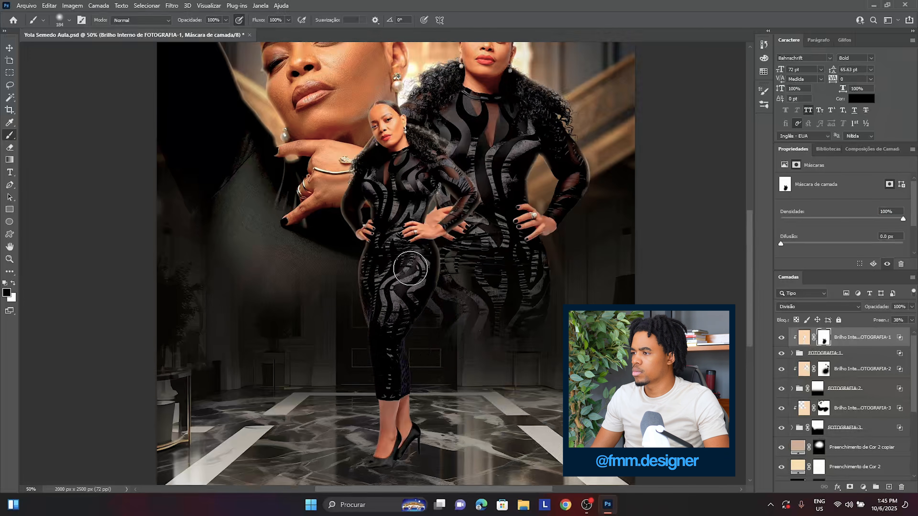
- Delete the FOTOGRAFIA-1 glow layer's mask and replace it with a new mask inverted to black
right_click(822, 338)
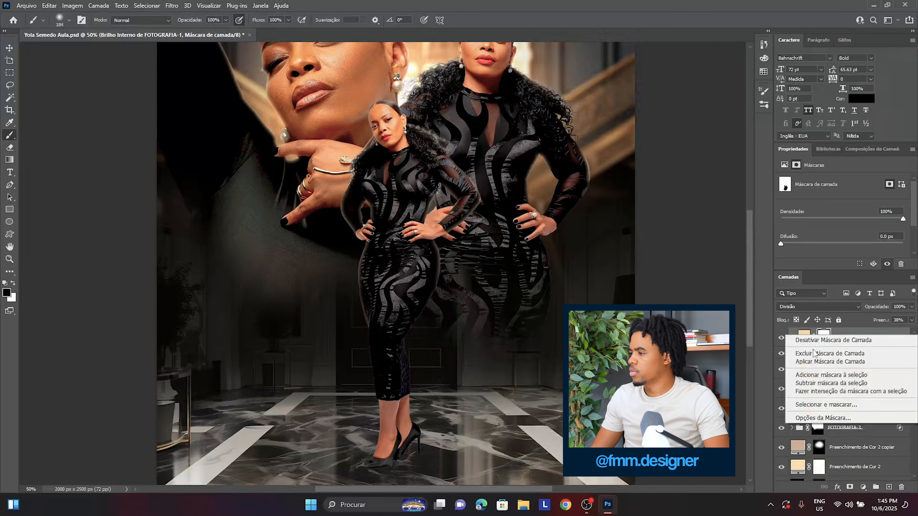
left_click(814, 354)
left_click(849, 487)
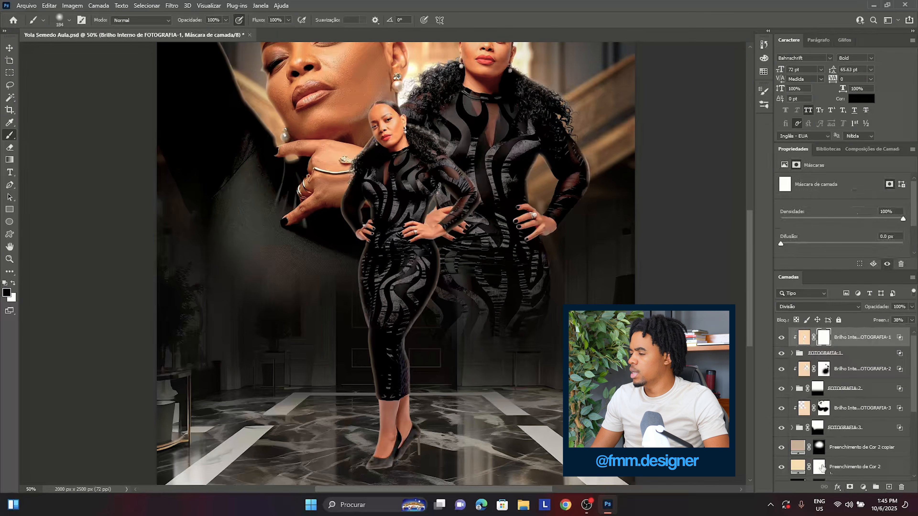
key("ctrl+i")
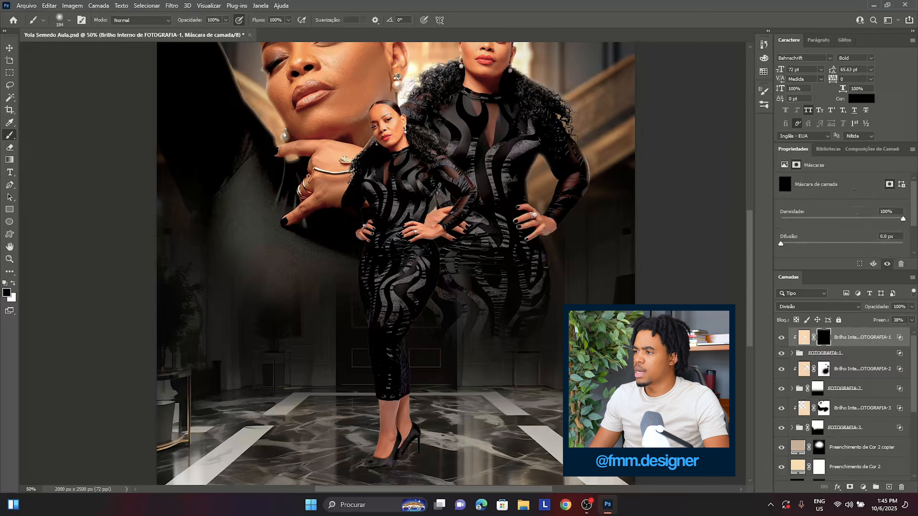
- Paint white on the FOTOGRAFIA-1 glow mask with a 184 px soft brush along the small figure's head, arms and hips
scroll(293, 273, "down", 2)
scroll(341, 298, "up", 3)
key("x")
scroll(414, 158, "down", 2)
scroll(416, 157, "up", 3)
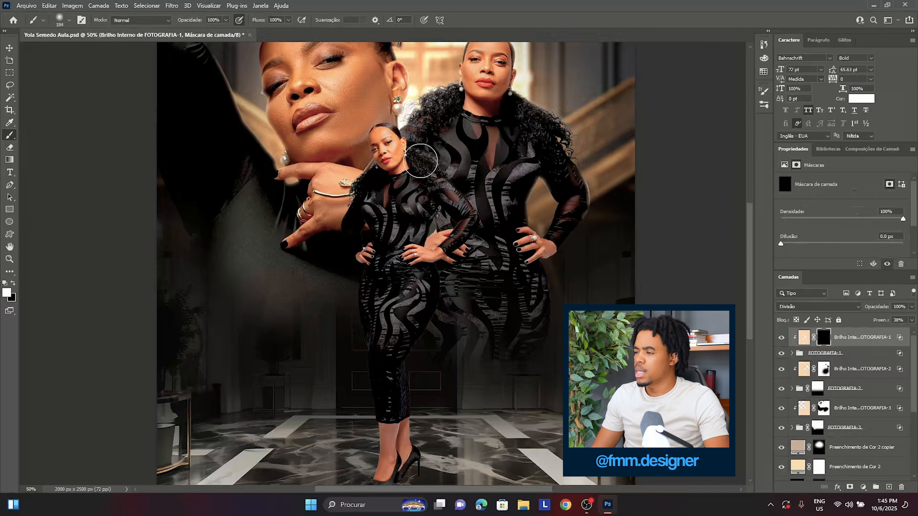
mouse_move(405, 123)
left_mouse_down()
mouse_move(384, 109)
mouse_move(407, 107)
mouse_move(376, 134)
mouse_move(372, 114)
left_mouse_up()
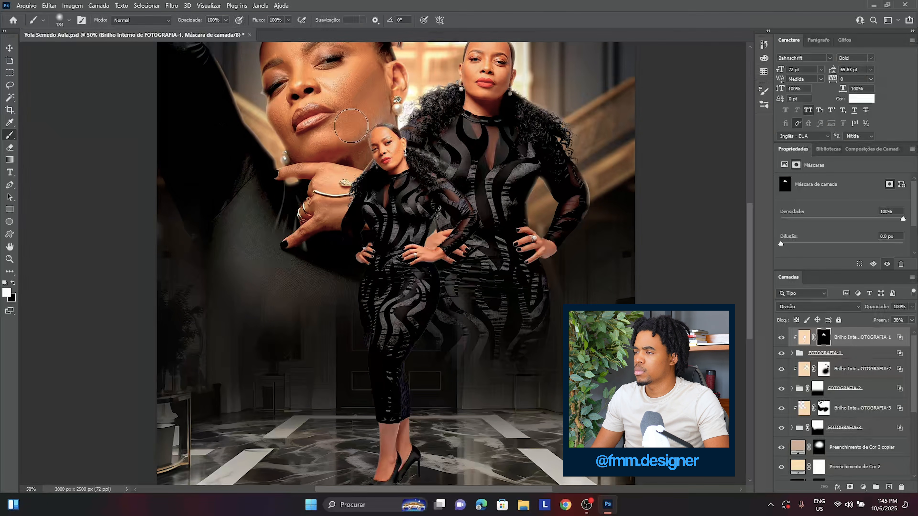
mouse_move(373, 160)
left_mouse_down()
mouse_move(356, 192)
mouse_move(318, 215)
mouse_move(335, 238)
mouse_move(343, 285)
left_mouse_up()
mouse_move(454, 150)
left_mouse_down()
mouse_move(484, 196)
mouse_move(490, 185)
mouse_move(492, 252)
mouse_move(461, 262)
mouse_move(412, 419)
left_mouse_up()
- Refine the FOTOGRAFIA-1 glow mask around the lower legs, revealing the outer skirt edge in white and hiding the shoes' glow in black
key("x")
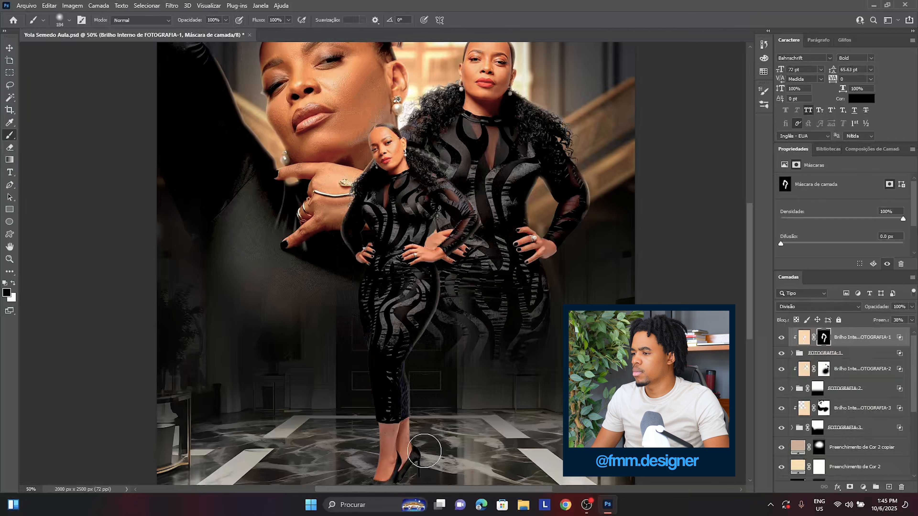
key("x")
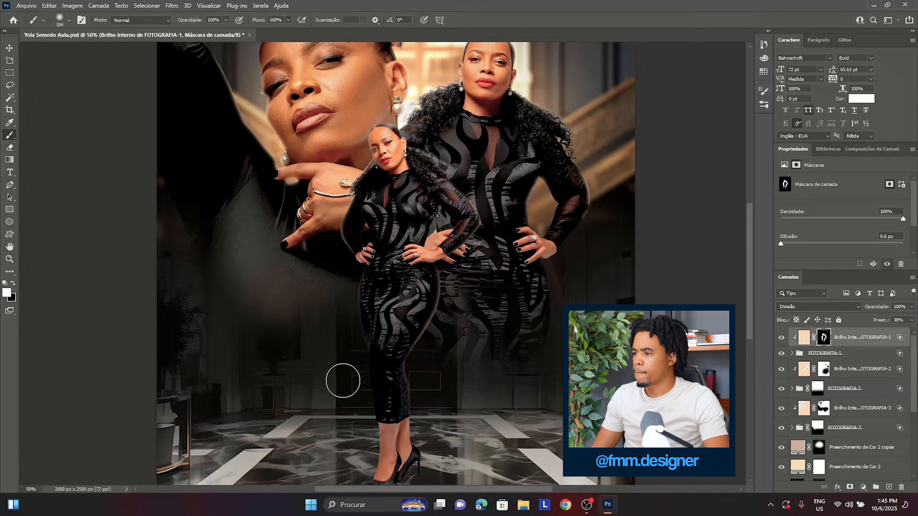
mouse_move(343, 381)
left_mouse_down()
mouse_move(347, 408)
mouse_move(337, 418)
mouse_move(344, 320)
mouse_move(352, 431)
left_mouse_up()
key("x")
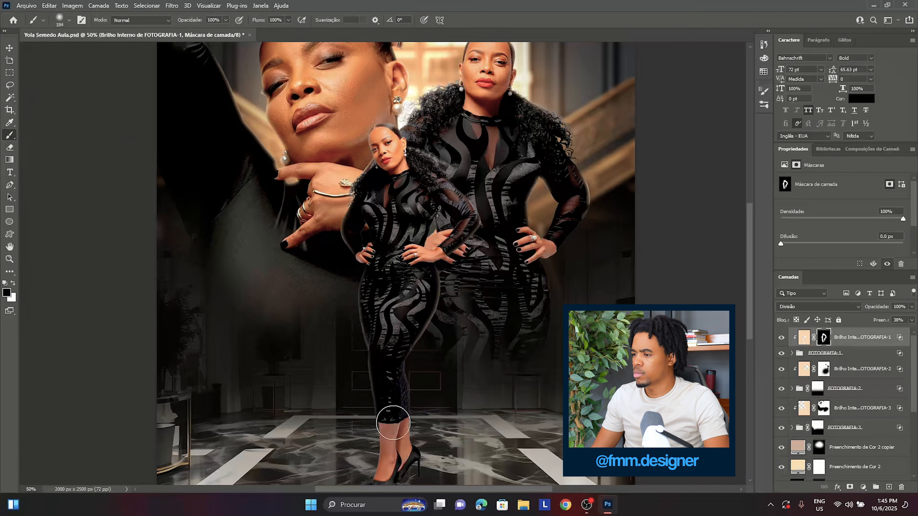
- Compare the small figure with the FOTOGRAFIA-1 inner glow layer hidden and shown, and inspect the whole poster
left_click(781, 338)
left_click(782, 339)
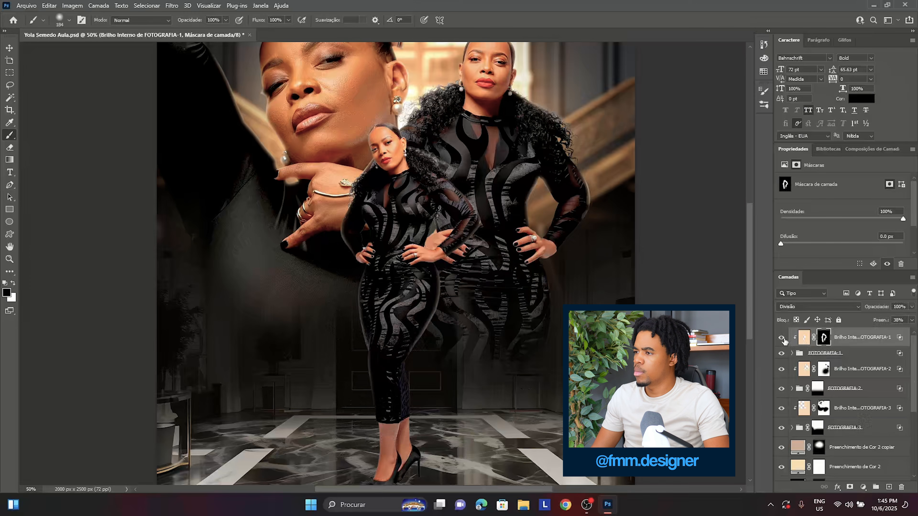
left_click(782, 338)
left_click(782, 338)
left_click(782, 338)
left_click(782, 338)
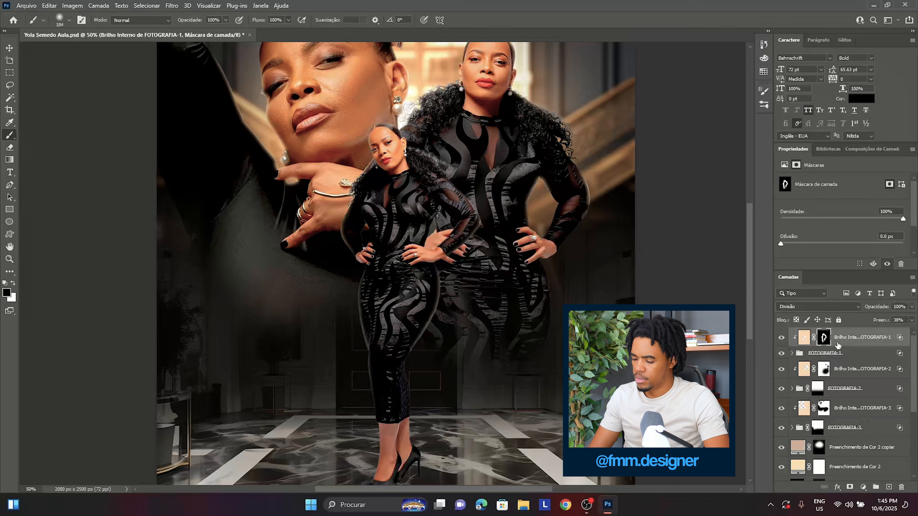
key("ctrl+minus")
key("ctrl+minus")
key("ctrl+minus")
key("ctrl+plus")
key("ctrl+plus")
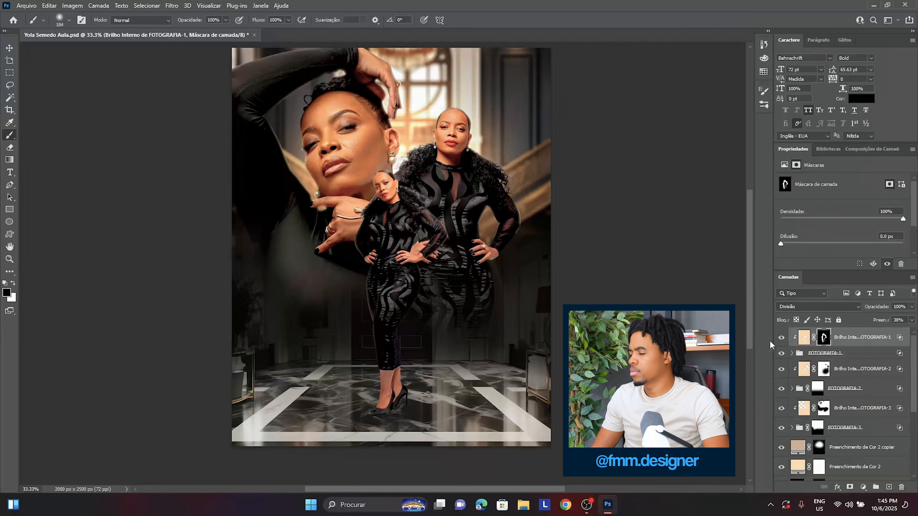
scroll(449, 273, "down", 1)
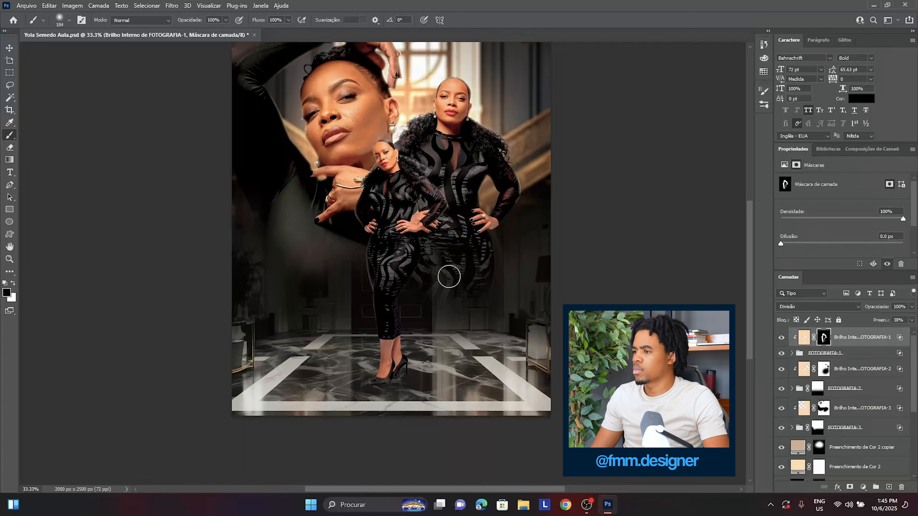
scroll(447, 276, "up", 3)
- Duplicate the Preenchimento de Cor 2 copiar fill layer and move the copy to the top of the layer stack
scroll(827, 380, "down", 5)
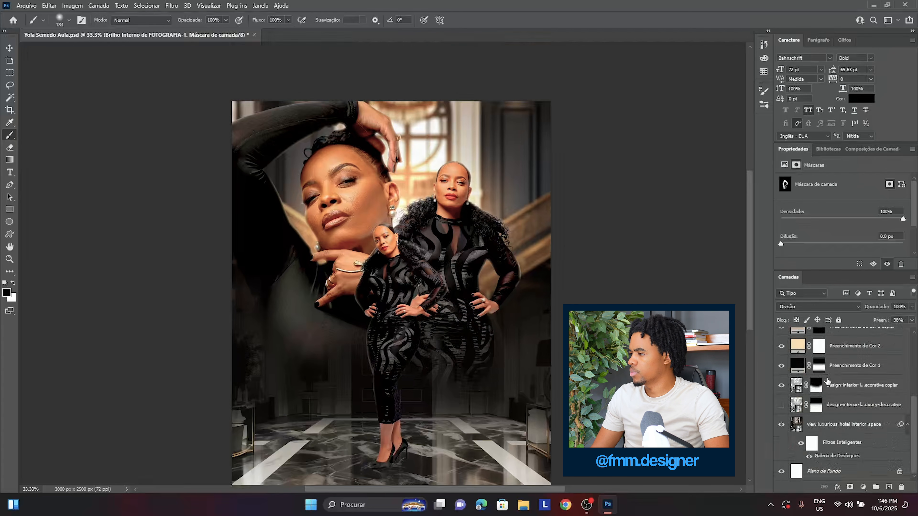
scroll(844, 360, "up", 2)
left_click(850, 386)
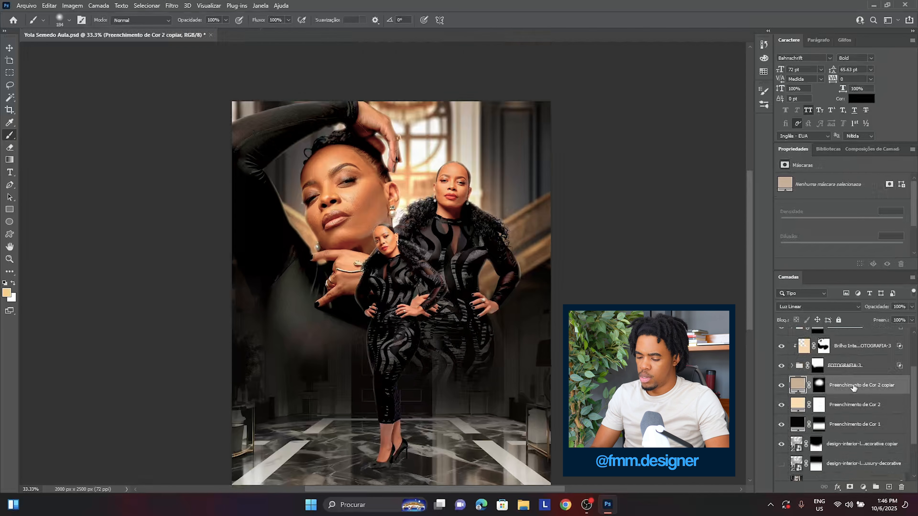
key("ctrl+j")
left_click_drag(854, 388, 860, 336)
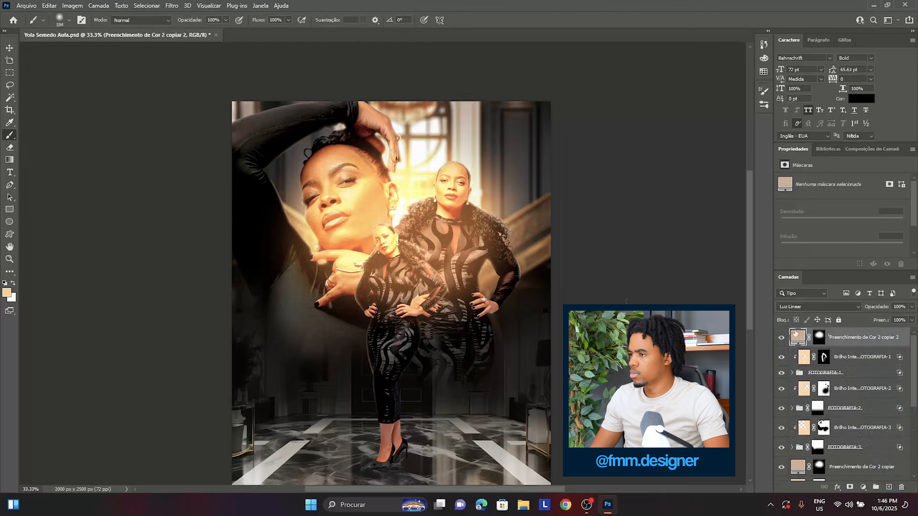
- Delete the mask of Preenchimento de Cor 2 copiar 2 and replace it with a new mask inverted to black
scroll(434, 268, "up", 3)
key("ctrl+plus")
key("ctrl+plus")
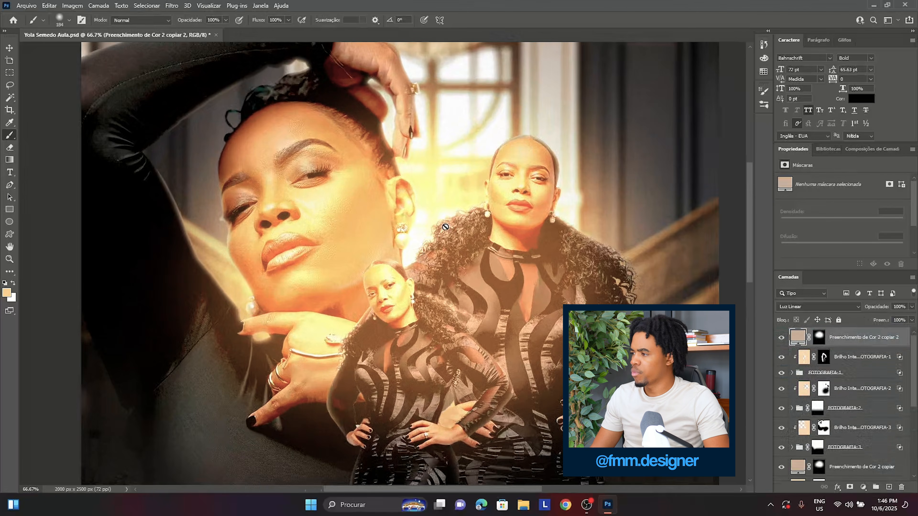
left_click_drag(822, 338, 901, 487)
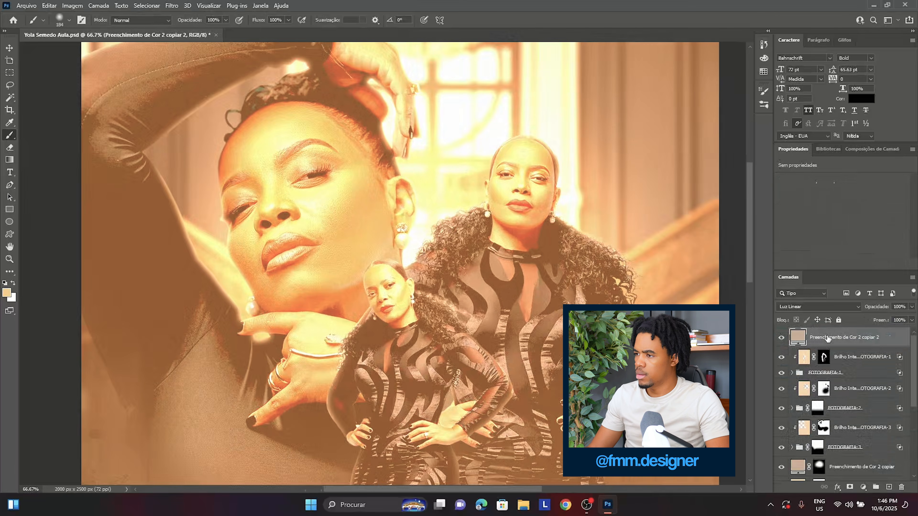
left_click(849, 487)
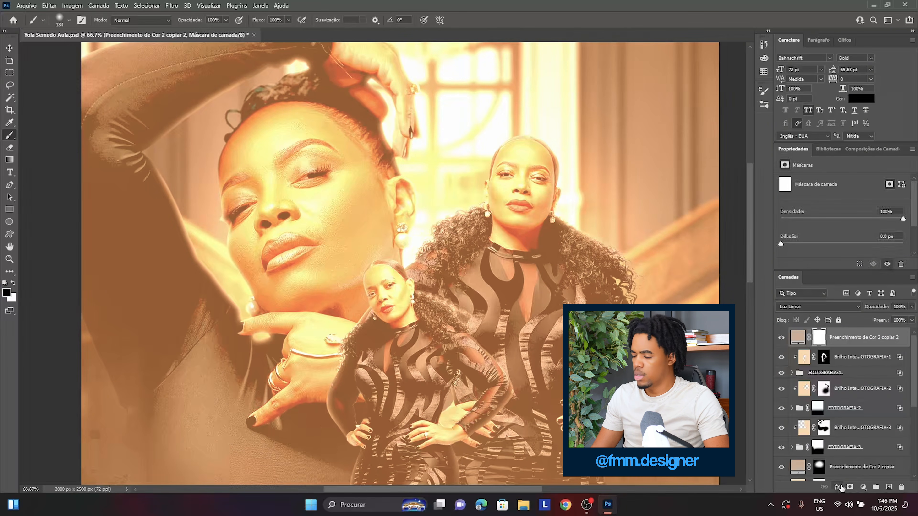
key("ctrl+i")
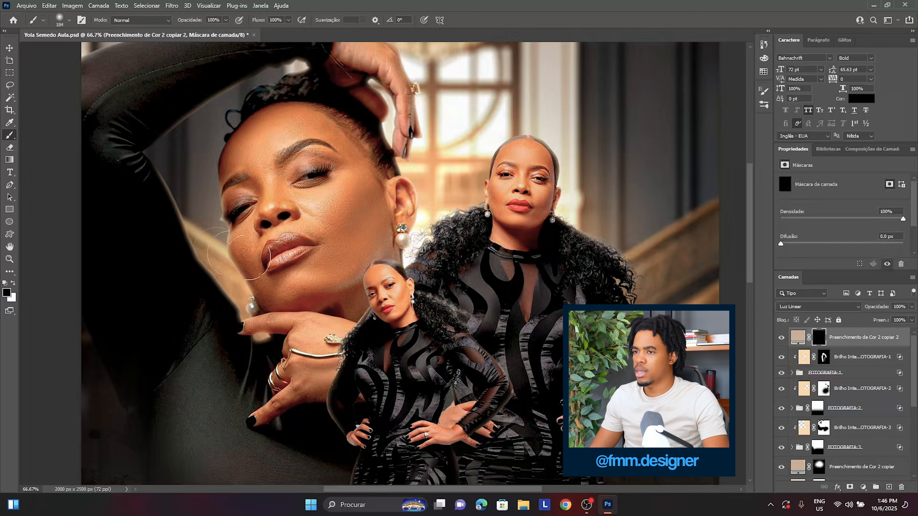
- Paint white on the copied fill's mask with a 431 px soft brush between the large face's ear and the standing figure's shoulder
right_click(561, 246)
left_click(518, 242)
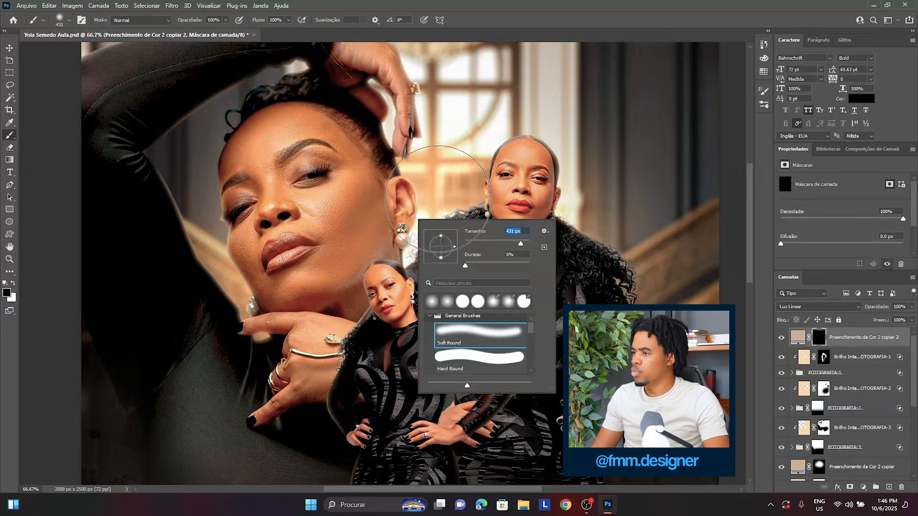
key("Return")
key("x")
left_click(424, 223)
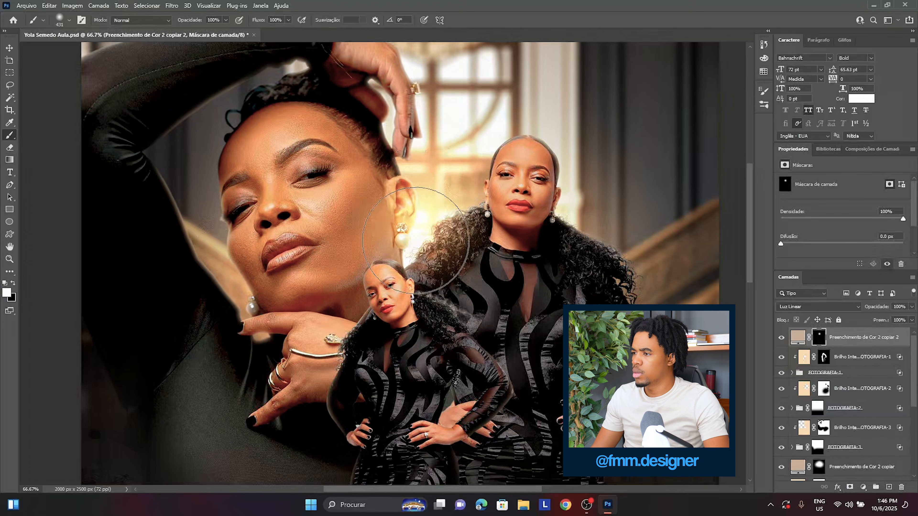
left_click(416, 248)
left_click(423, 181)
left_click(461, 216)
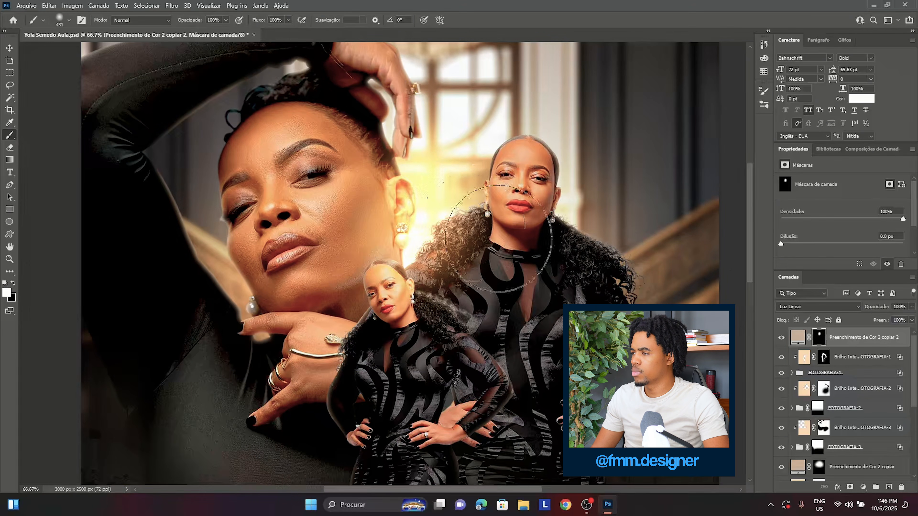
- Set the copied fill to 35% opacity in Luz Linear mode and compare the composite with it hidden and shown
left_click_drag(847, 310, 843, 310)
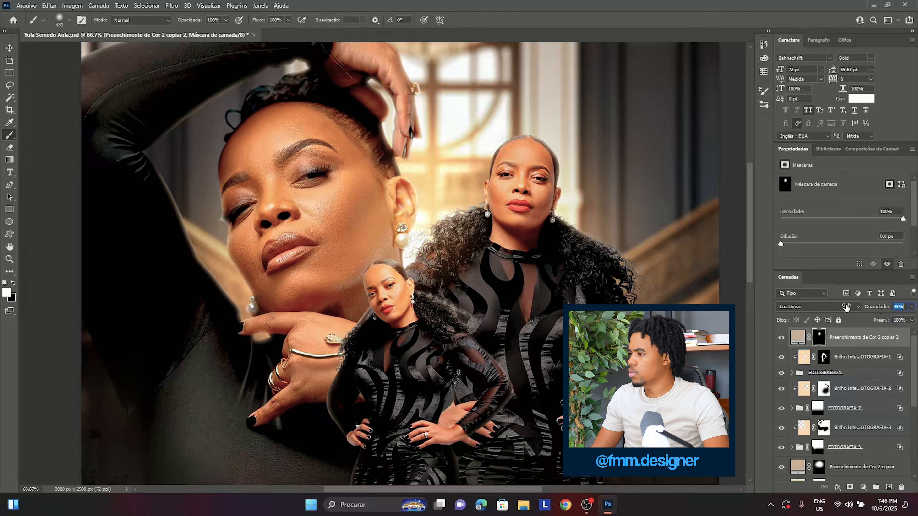
left_click_drag(846, 307, 845, 307)
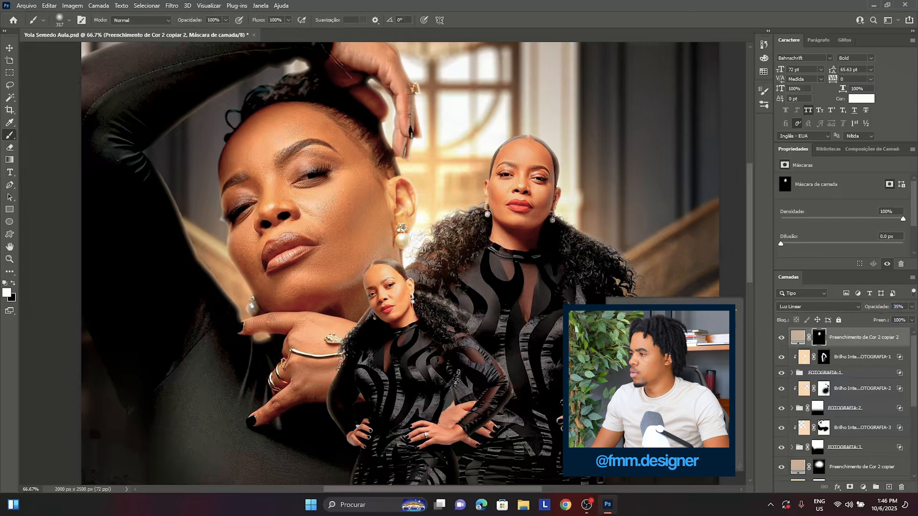
left_click(783, 308)
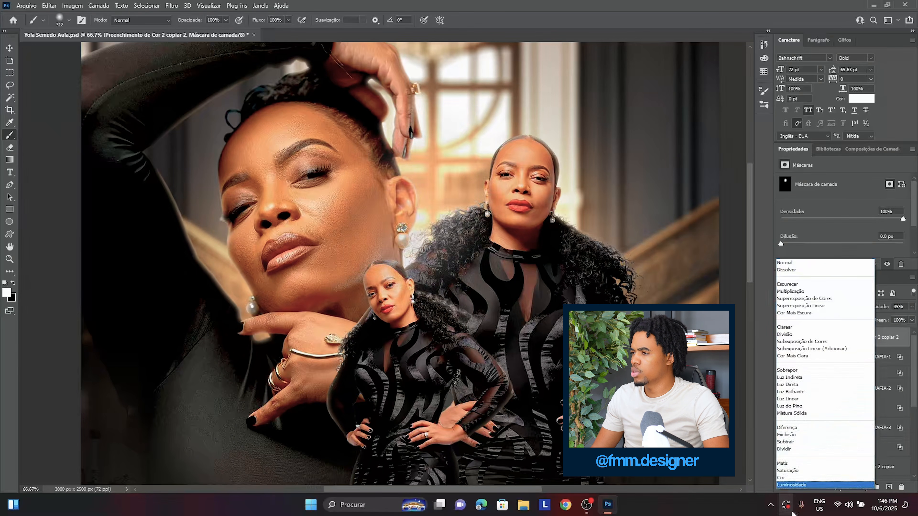
left_click(831, 399)
left_click(781, 337)
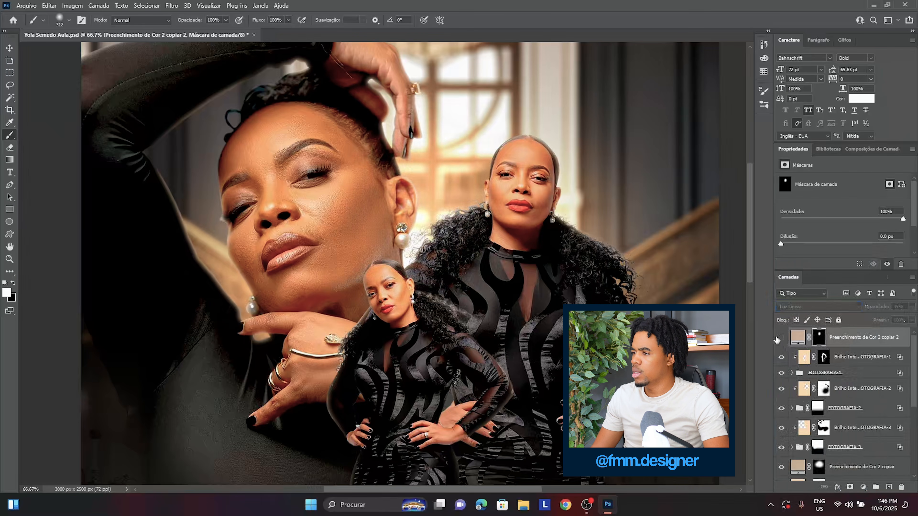
left_click(781, 338)
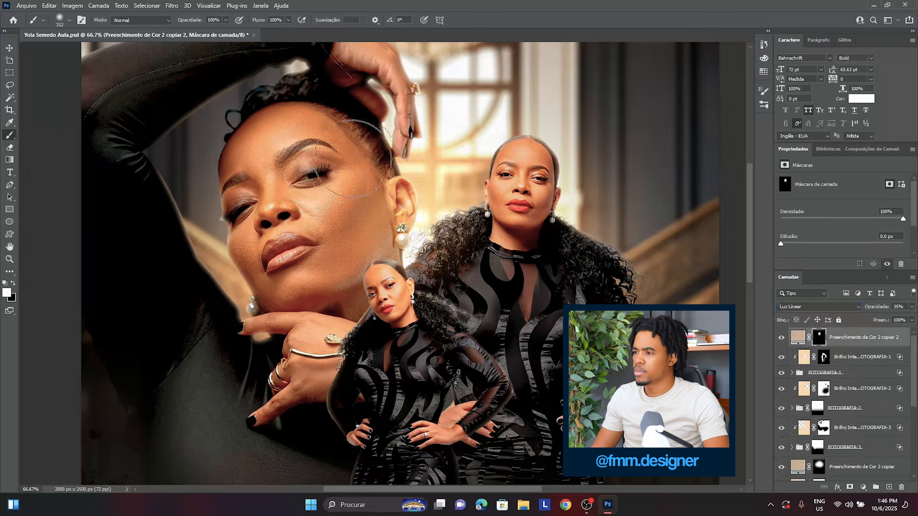
- Trim the glow mask in black with a 190 px soft brush around the large face, and compare the layer hidden and shown
right_click(376, 146)
key("Return")
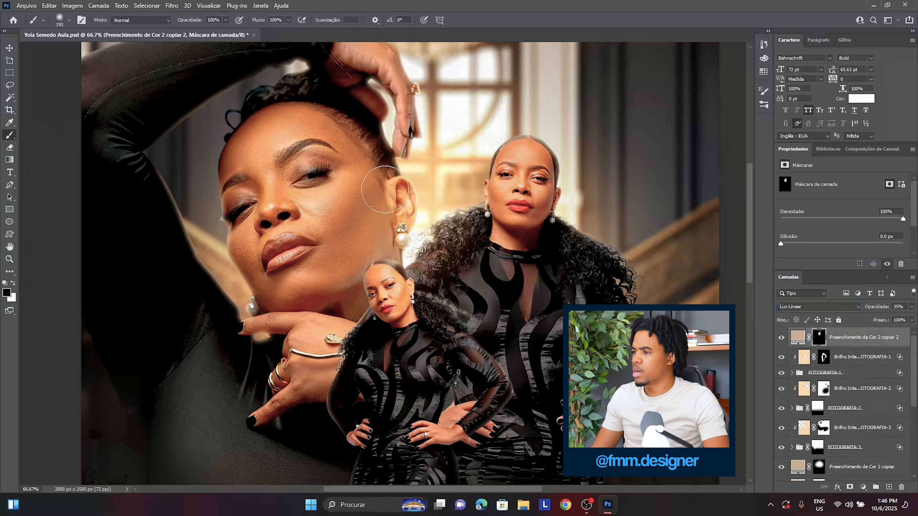
key("x")
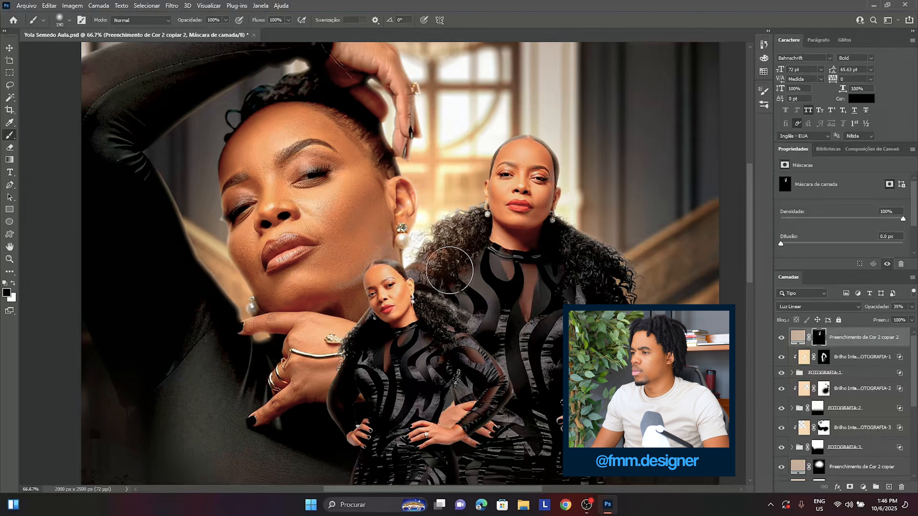
left_click(782, 340)
left_click(780, 339)
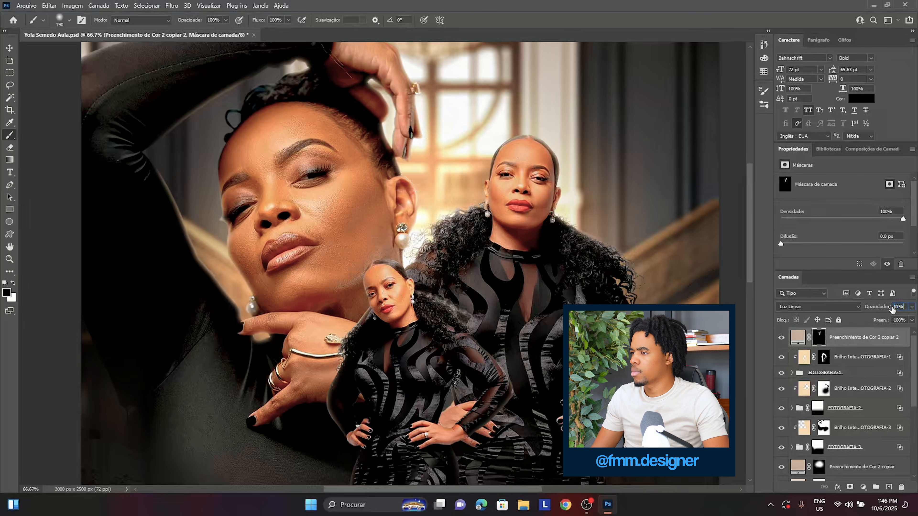
- Set the copied fill's opacity to 63% and compare the whole poster with the layer hidden and shown
scroll(893, 310, "up", 12)
key("ctrl+minus")
key("ctrl+minus")
key("ctrl+minus")
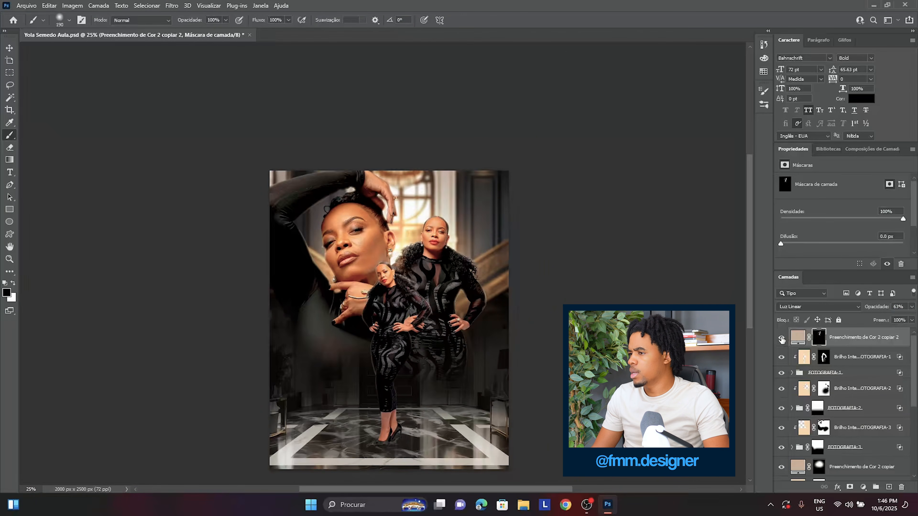
left_click(781, 339)
left_click(781, 339)
left_click(781, 339)
left_click(782, 339)
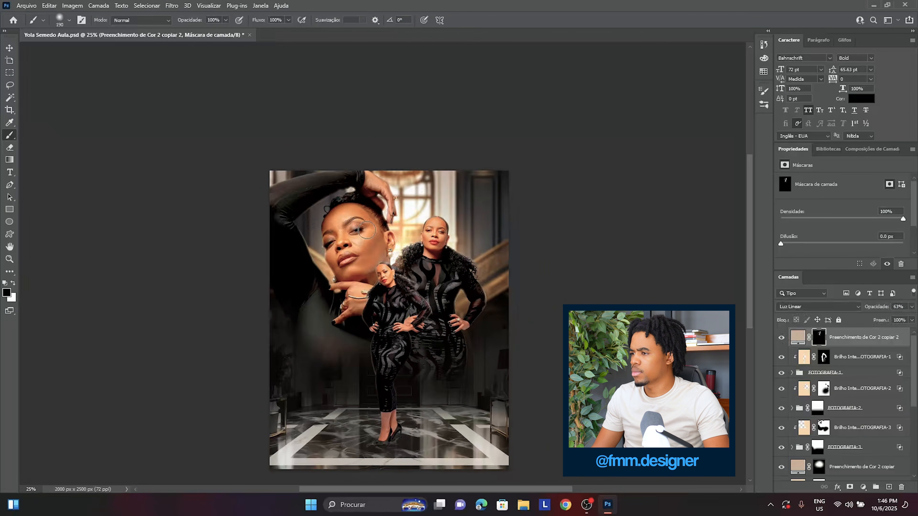
- Switch to the Move tool and save the poster document
key("v")
key("ctrl+plus")
key("ctrl+s")
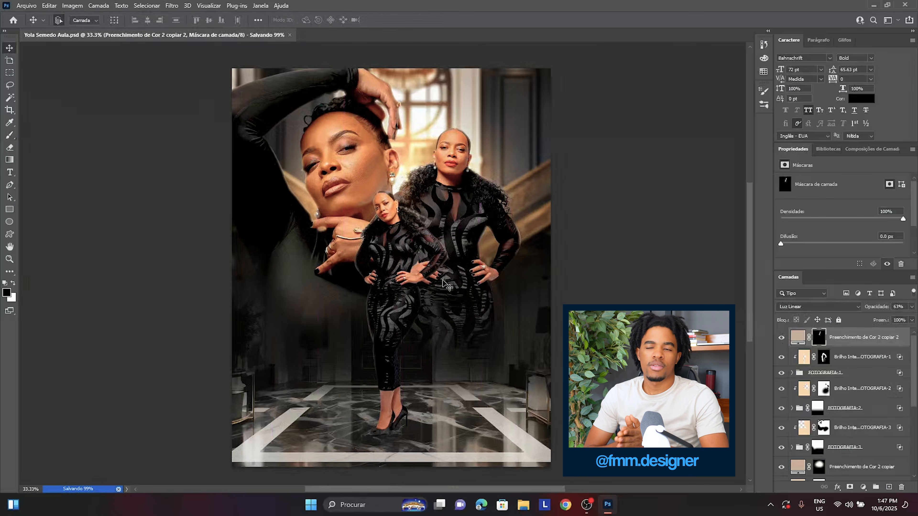
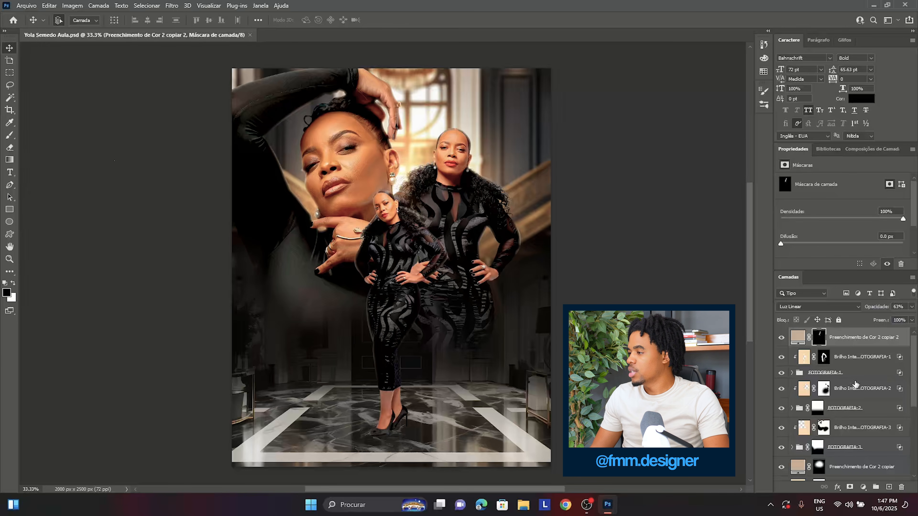
- Add a gradient map adjustment layer above Preenchimento de Cor 2 copiar 2
scroll(855, 383, "down", 10)
scroll(842, 402, "up", 10)
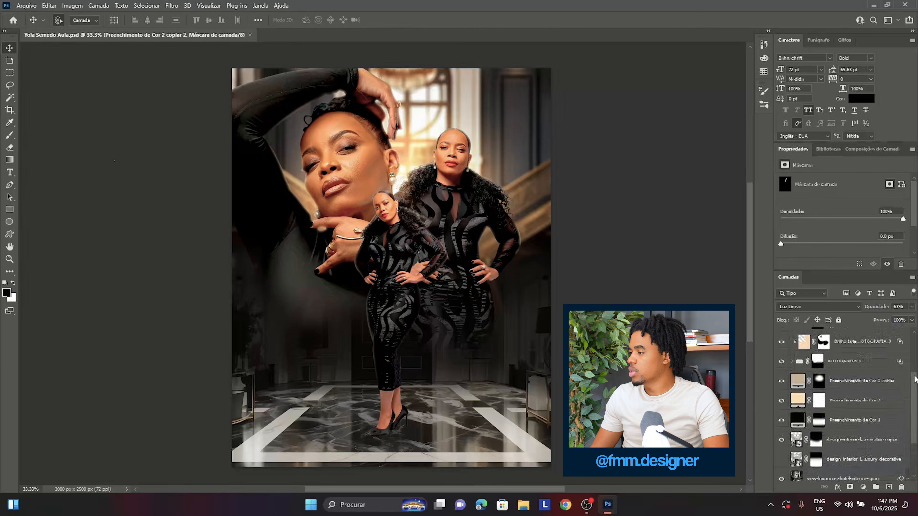
left_click(798, 338)
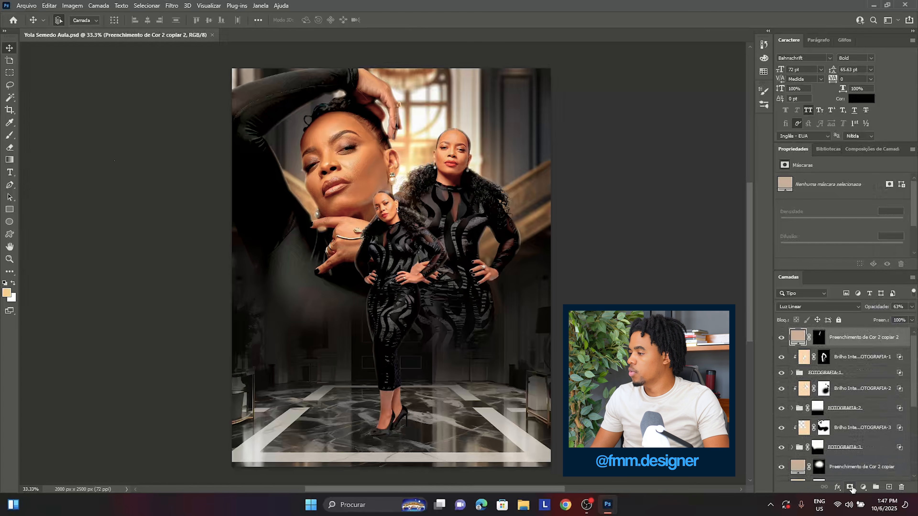
left_click(863, 487)
left_click(870, 477)
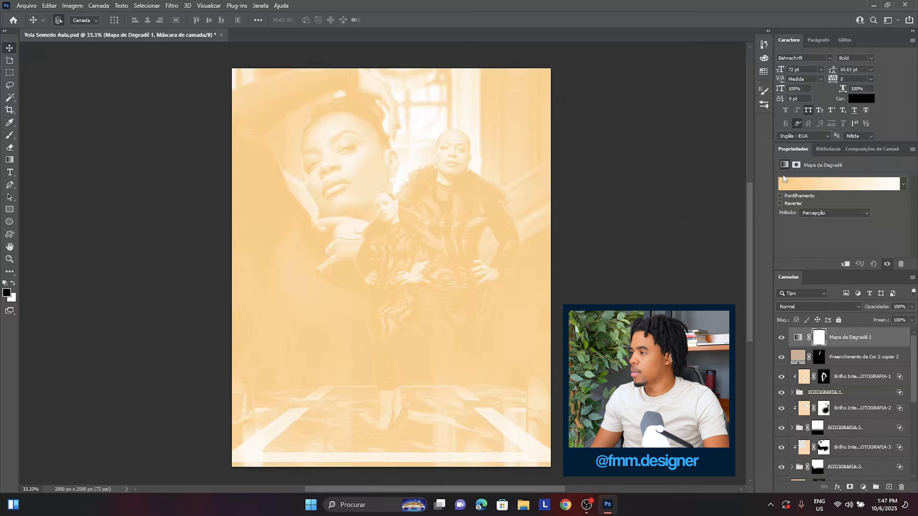
- Move the gradient map's end stop to 99% and set its colour to near-black 101010
left_click(784, 185)
left_click_drag(558, 249, 556, 249)
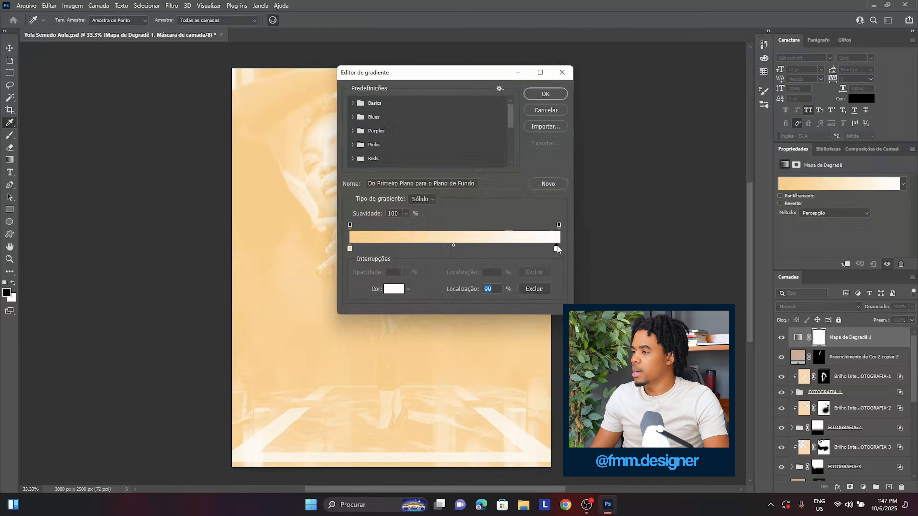
left_click(394, 289)
left_click(566, 164)
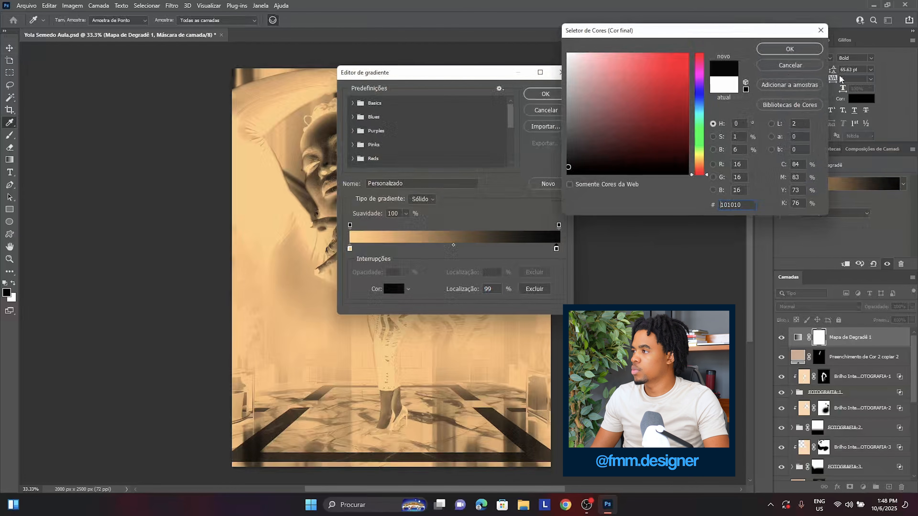
left_click(790, 49)
- Set the gradient map's start stop to dark grey 22211f, apply the gradient and reverse it
left_click(350, 249)
left_click(393, 289)
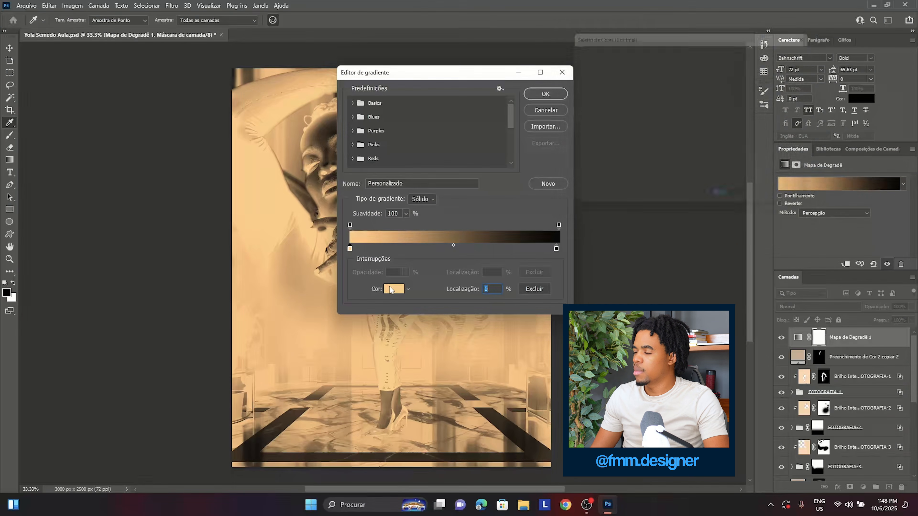
left_click_drag(631, 154, 590, 149)
left_click(574, 162)
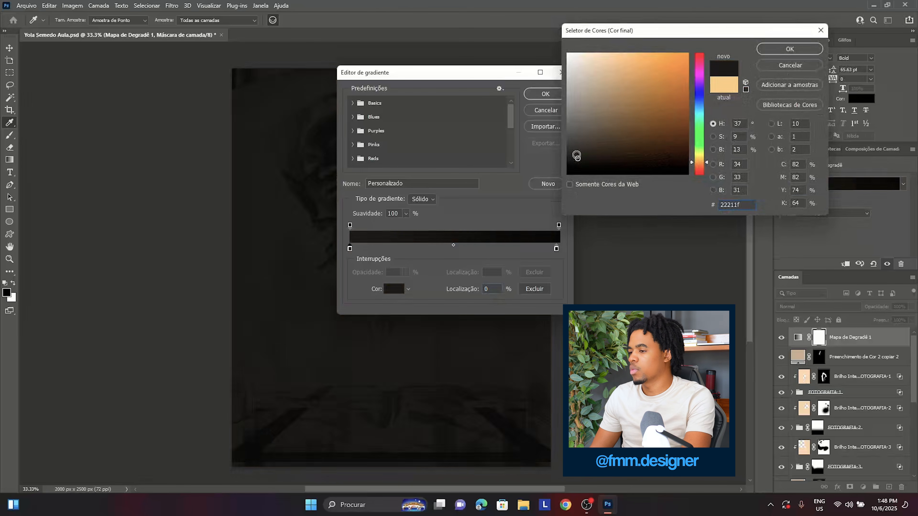
key("Return")
left_click(533, 111)
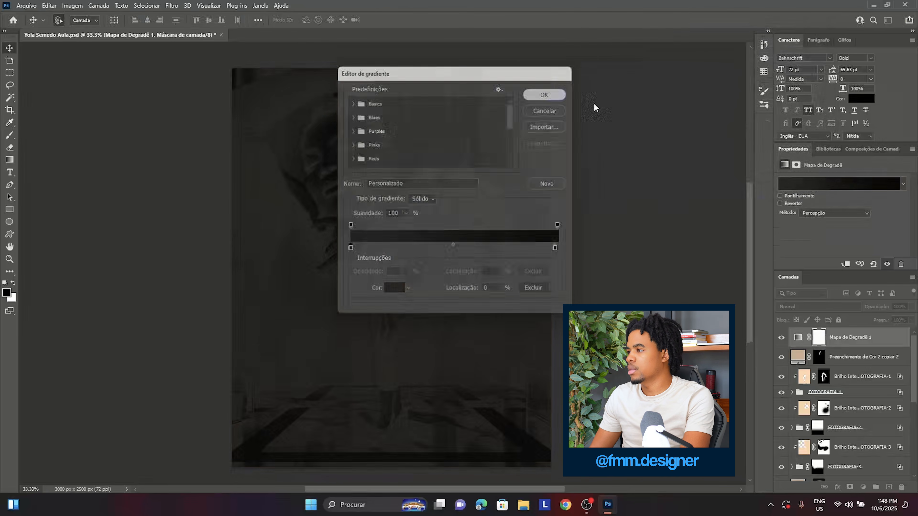
left_click(791, 202)
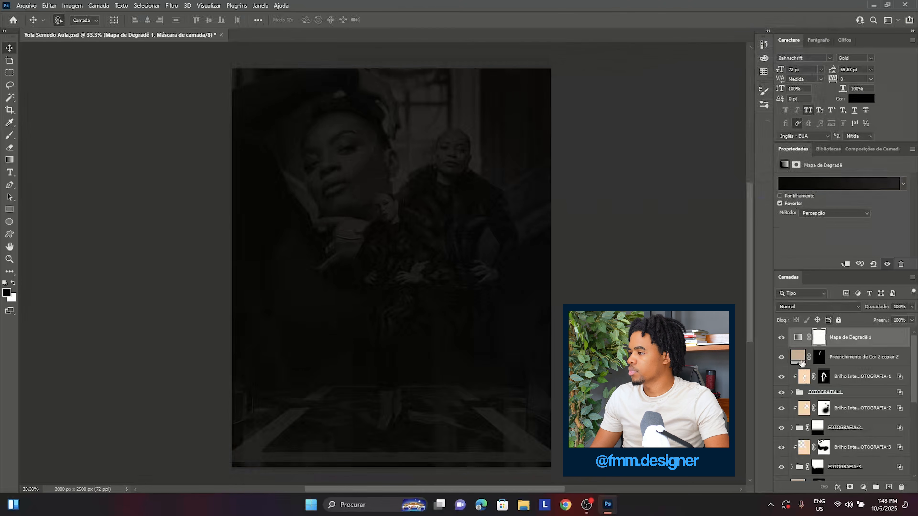
- Invert the gradient map's mask to black and draw white-to-transparent linear gradients upward from the floor to darken the poster's lower part
key("ctrl+i")
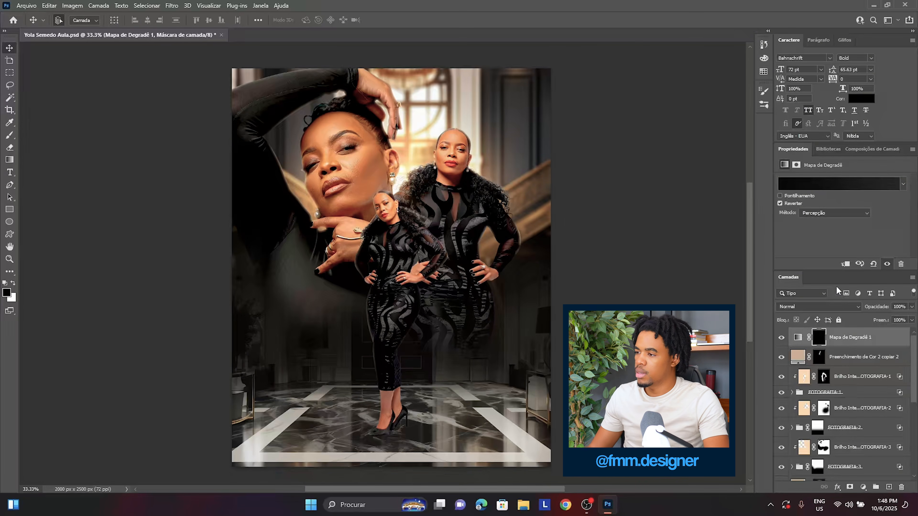
left_click(10, 160)
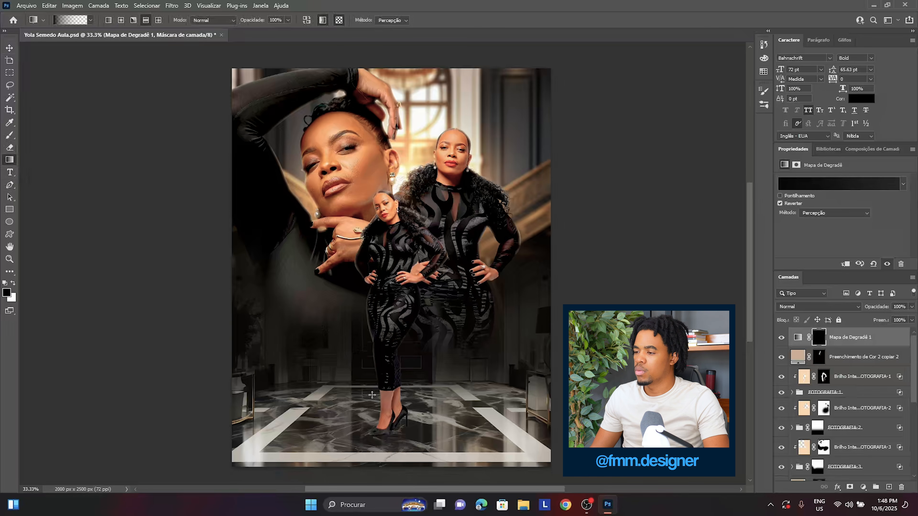
key("x")
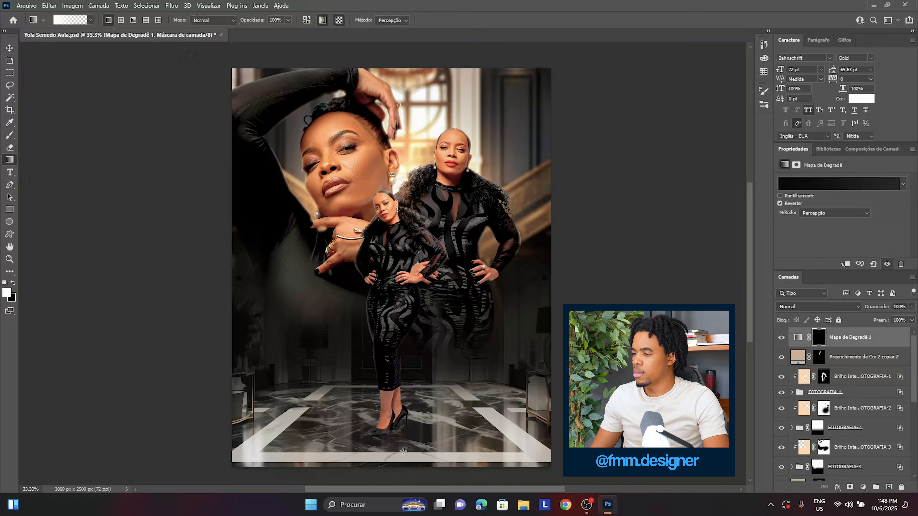
left_click_drag(403, 451, 397, 330)
left_click_drag(400, 393, 400, 198)
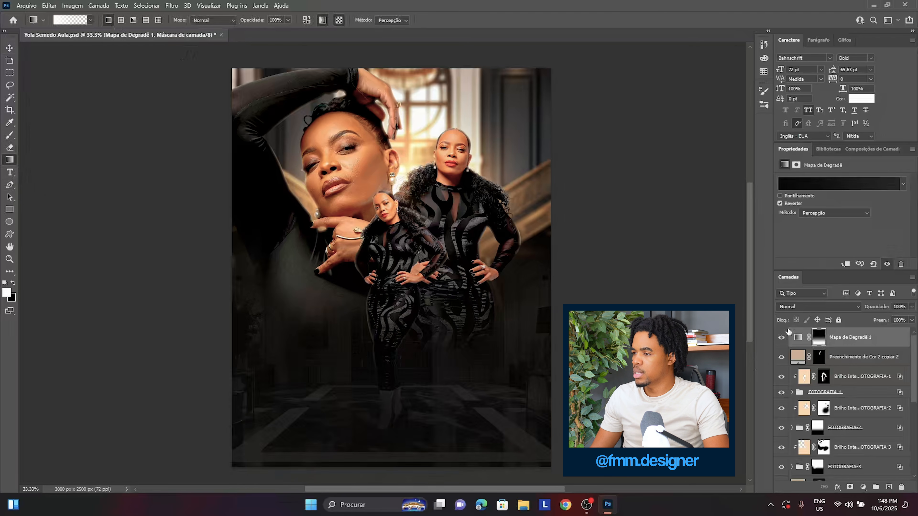
- Lower the gradient map layer's opacity to 76% and change its gradient's start stop to dark brown 422f12
left_click_drag(864, 307, 865, 307)
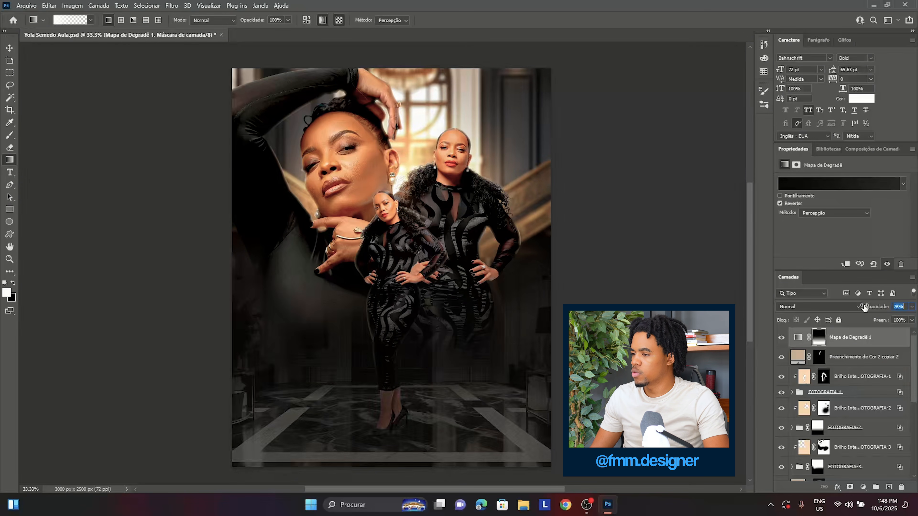
left_click(795, 340)
left_click(839, 184)
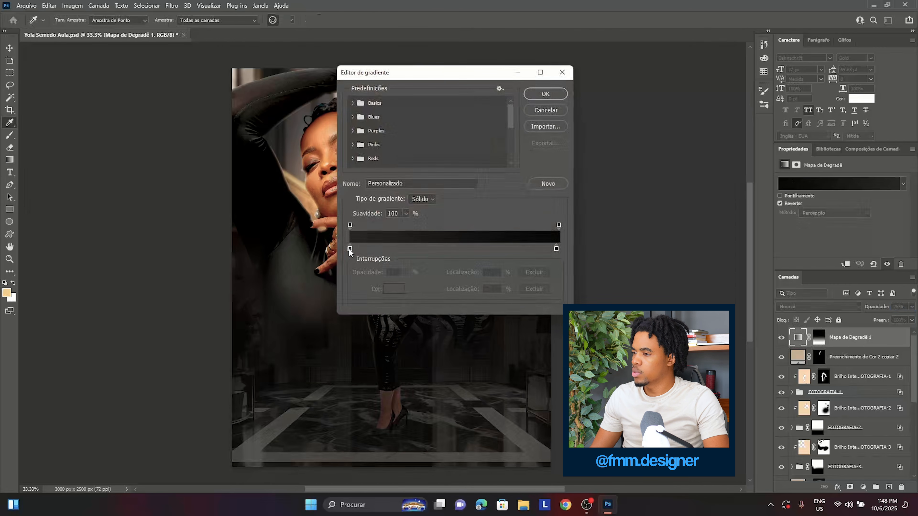
left_click(349, 248)
left_click(394, 288)
mouse_move(678, 103)
left_mouse_down()
mouse_move(663, 106)
mouse_move(649, 149)
mouse_move(632, 154)
mouse_move(656, 143)
left_mouse_up()
left_click(656, 143)
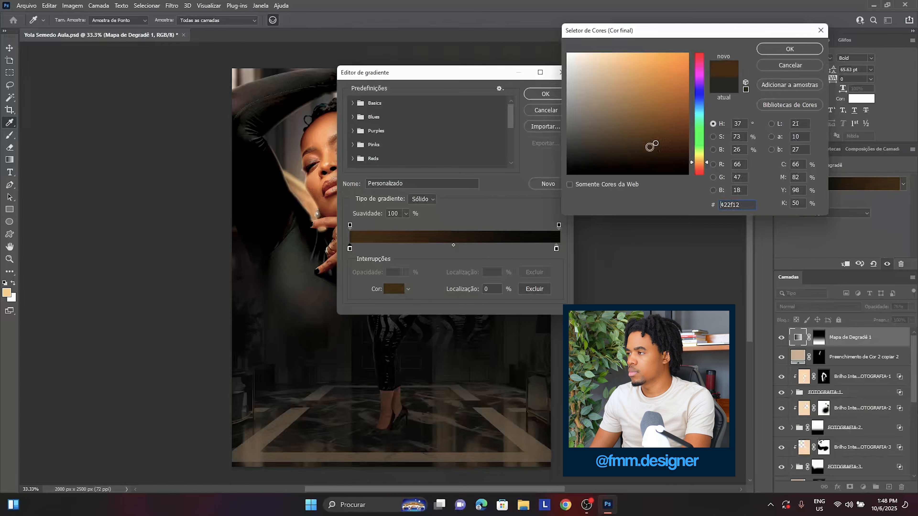
key("Return")
key("Return")
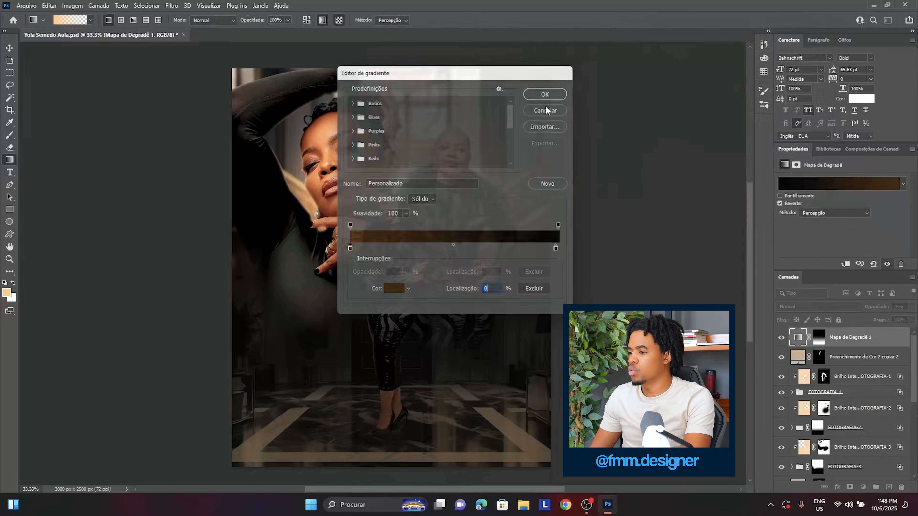
- Compare the poster with and without the gradient map and set the layer's blend mode to Darken (Escurecer)
left_click(782, 337)
left_click(782, 337)
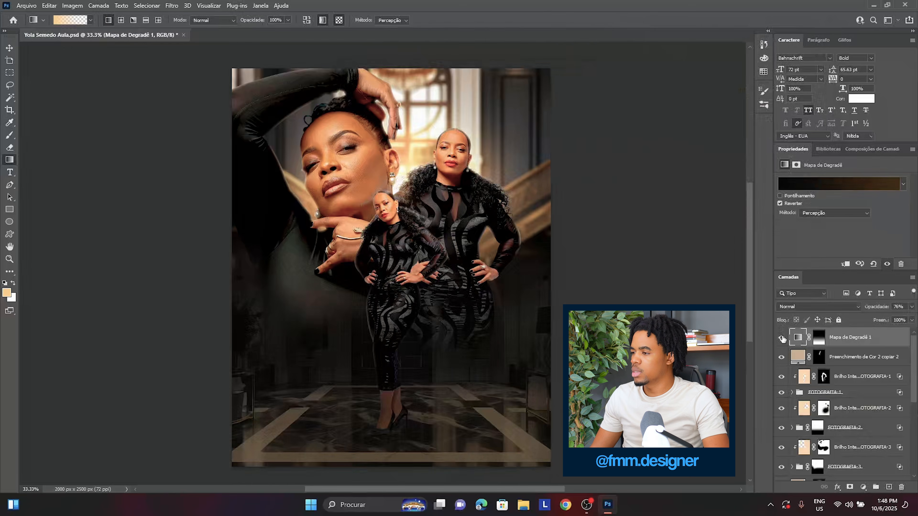
left_click(842, 308)
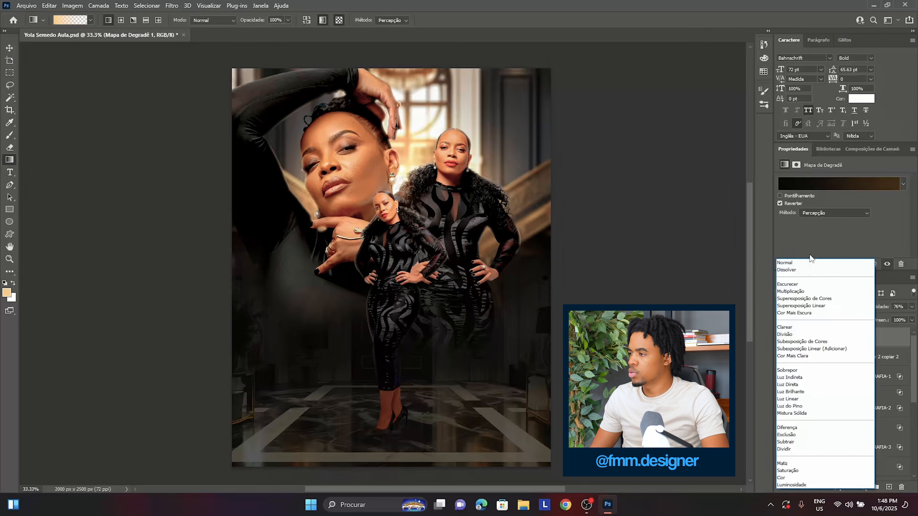
left_click(799, 287)
left_click(780, 340)
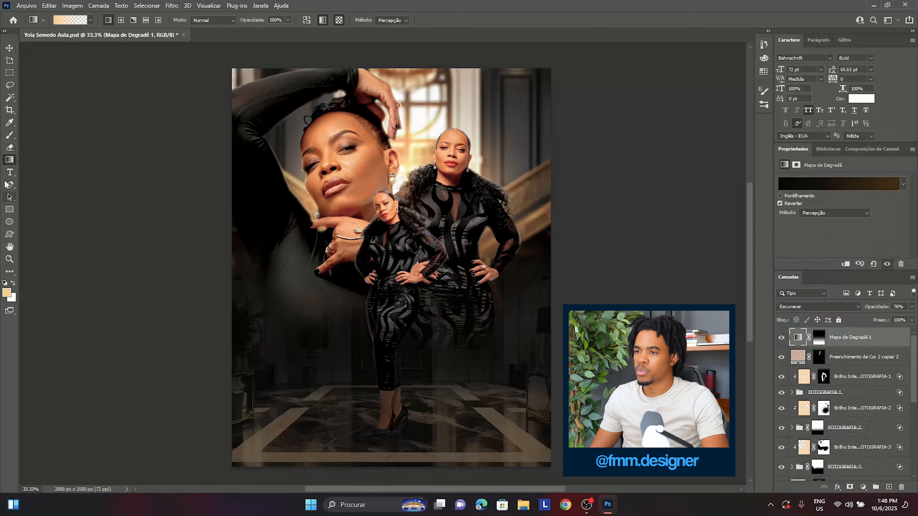
- Paint black on the gradient map's mask with a 2000 px soft round brush to soften the darkening around the figures, comparing before and after
key("b")
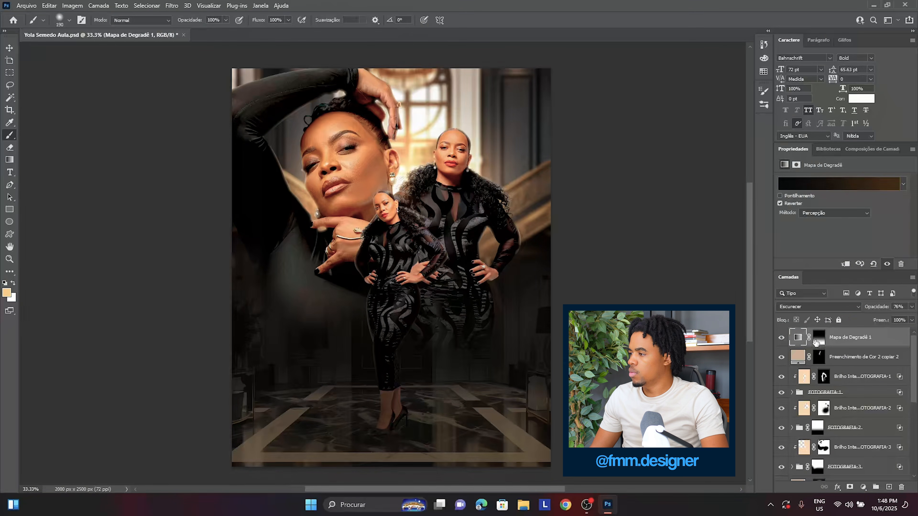
left_click(818, 337)
key("d")
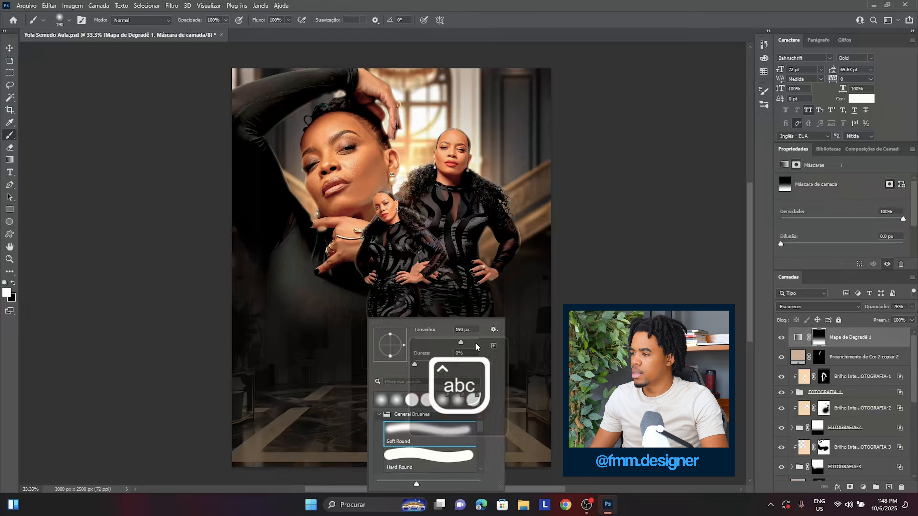
type("2000")
key("Return")
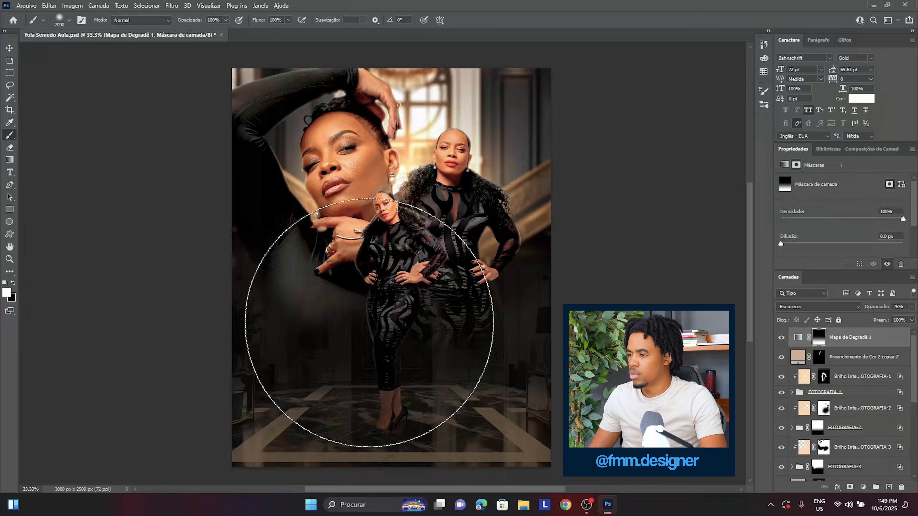
key("x")
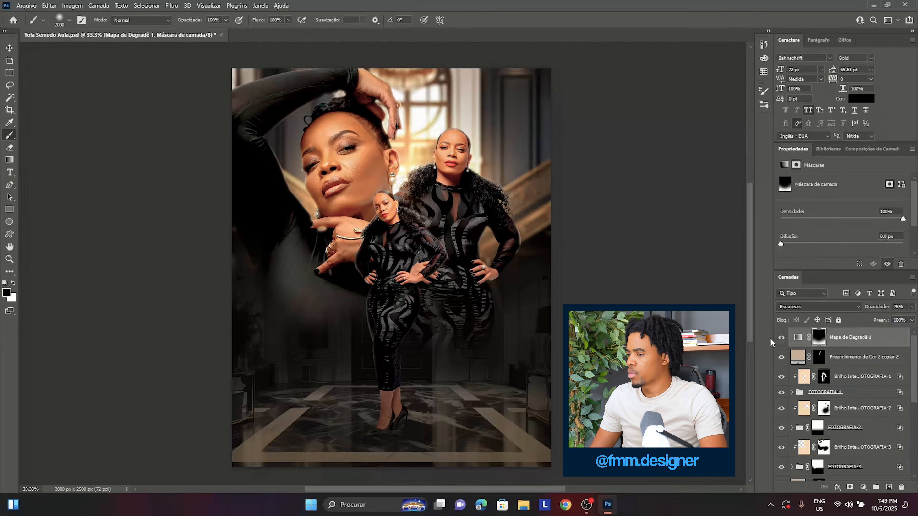
left_click(780, 337)
left_click(780, 337)
left_click(780, 337)
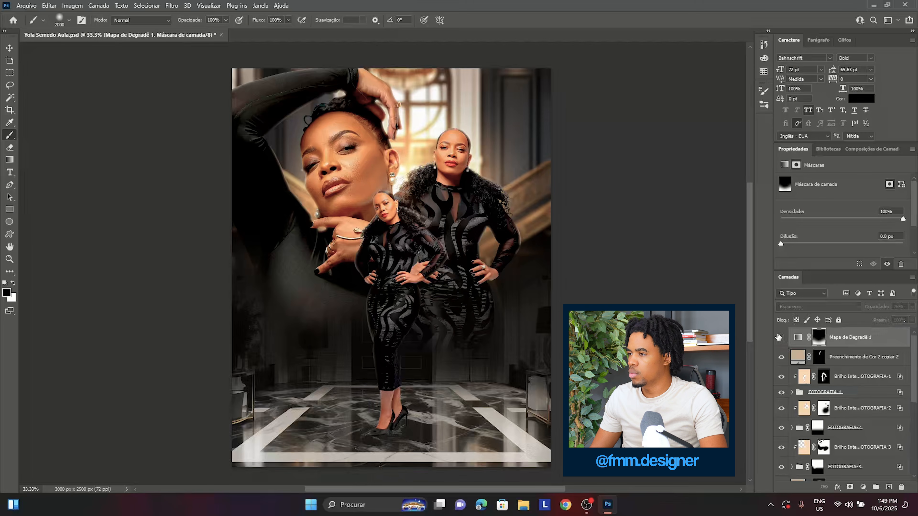
left_click(780, 337)
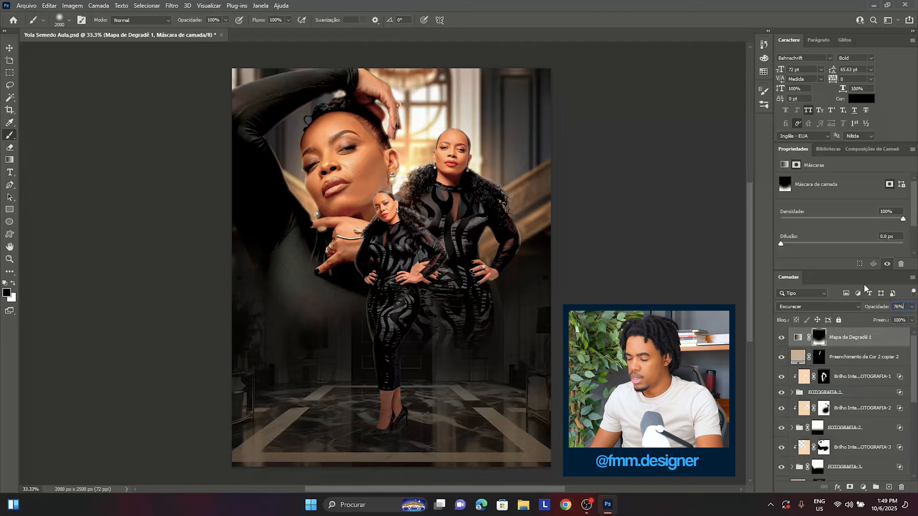
- Set the gradient map layer's opacity to 50% and check the whole composition
type("5")
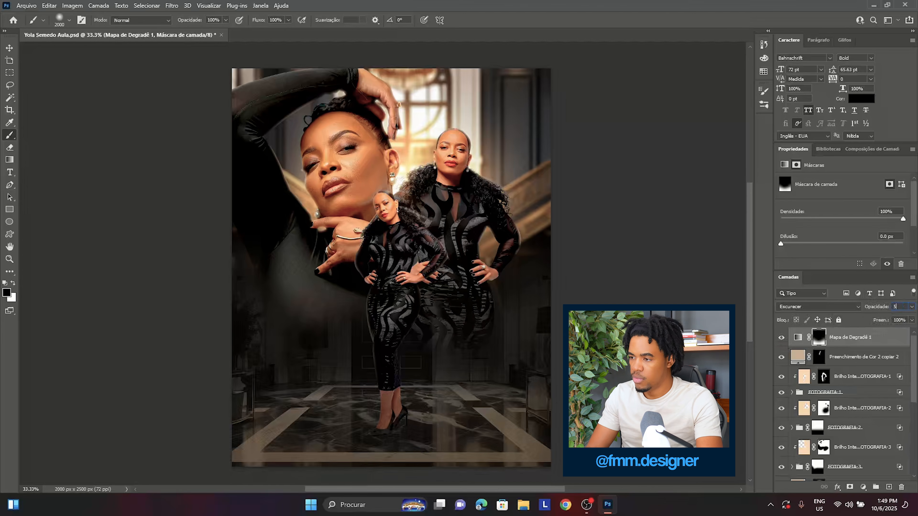
type("0")
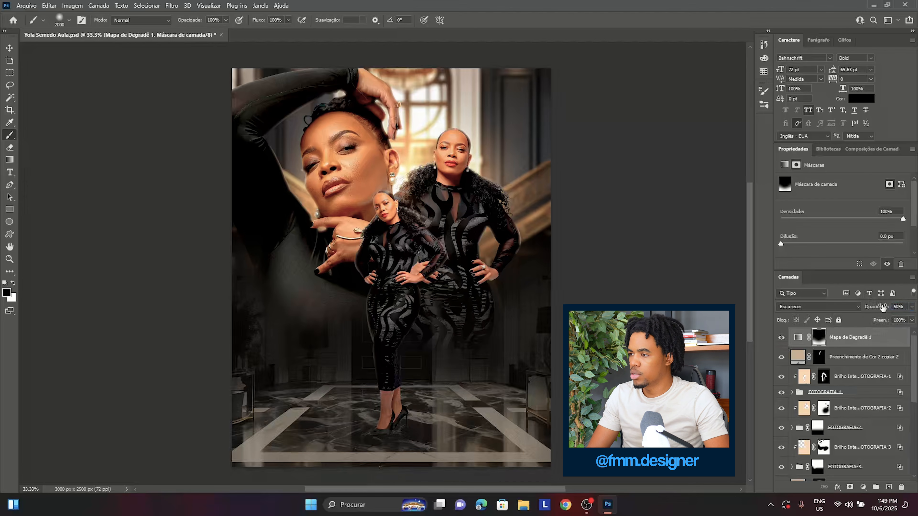
key("ctrl+minus")
key("ctrl+minus")
key("ctrl+plus")
key("ctrl+plus")
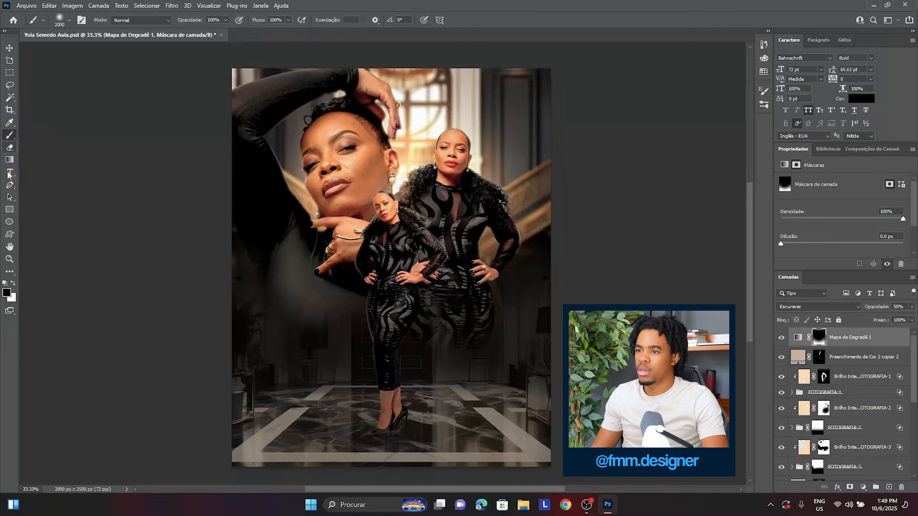
- Add a text layer reading "Yola" in Bahnschrift Bold capitals above the gradient map, over the poster's lower area
left_click(9, 173)
left_click(798, 337)
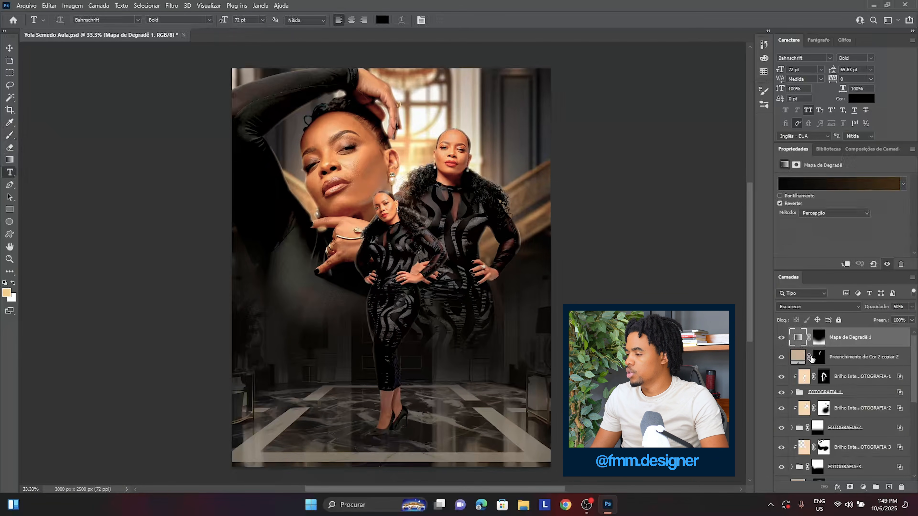
left_click(305, 325)
key("Caps_Lock")
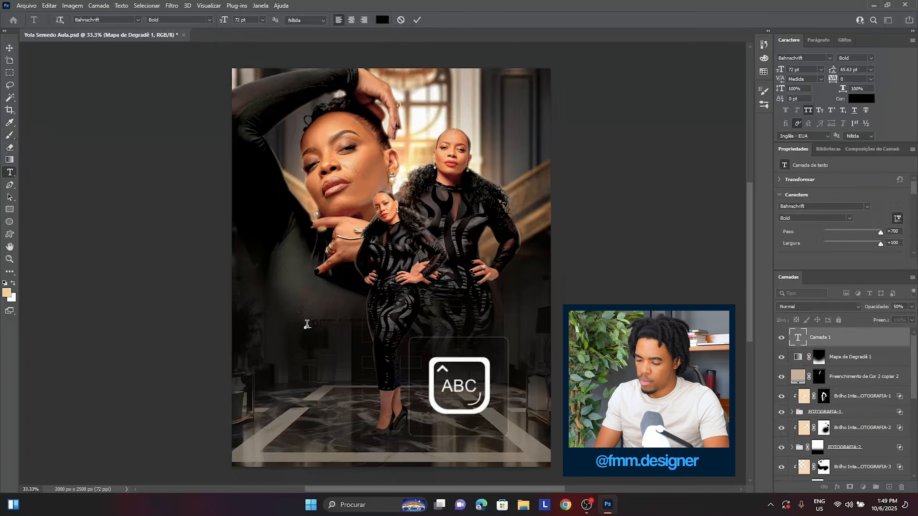
key("Caps_Lock")
key("BackSpace")
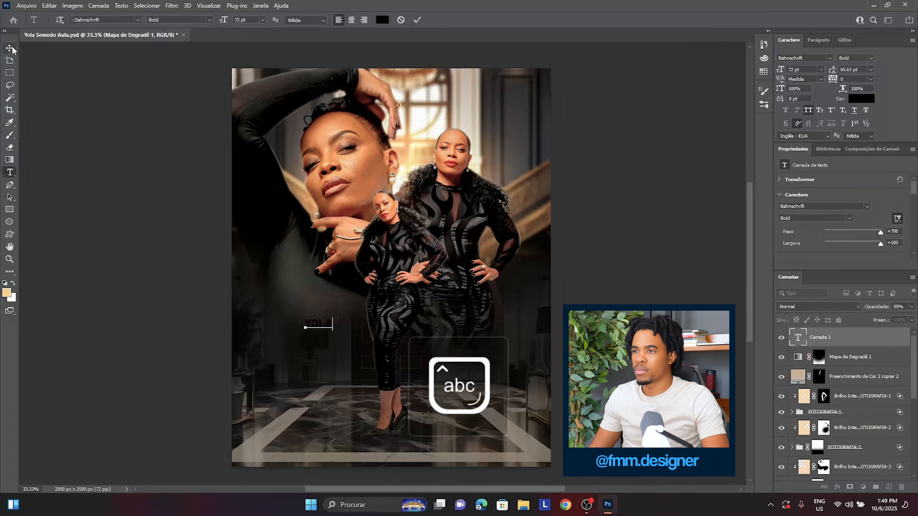
- Scale the Yola title up to about 842% across the lower poster and set its colour to white ffffff
left_click(10, 48)
key("ctrl+t")
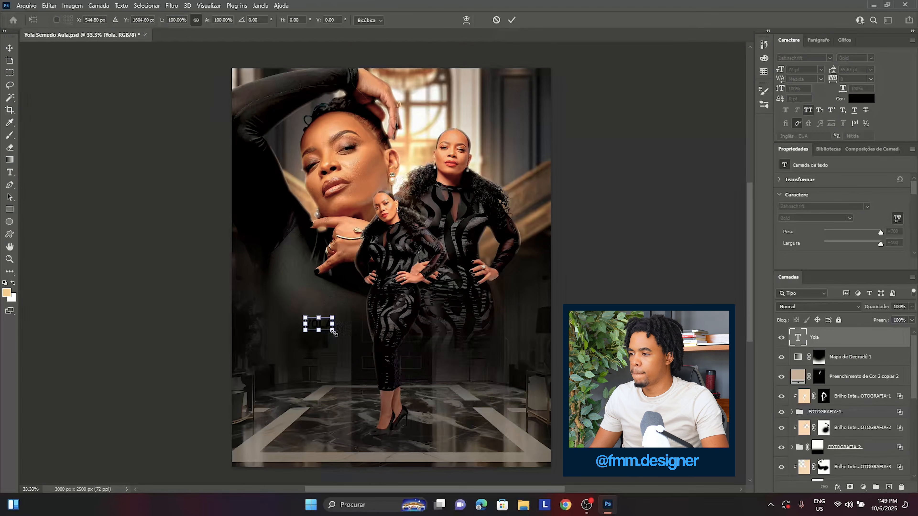
left_click_drag(333, 332, 502, 402)
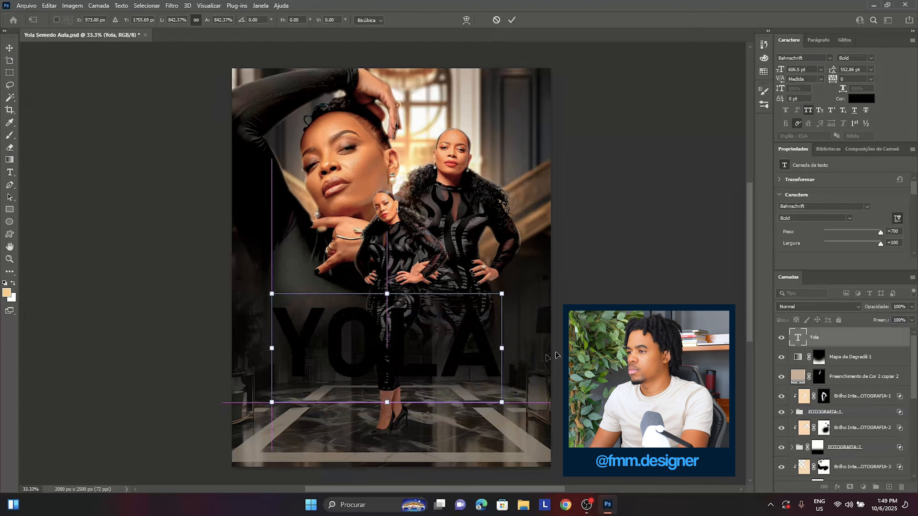
key("Return")
left_click(867, 100)
type("ffffff")
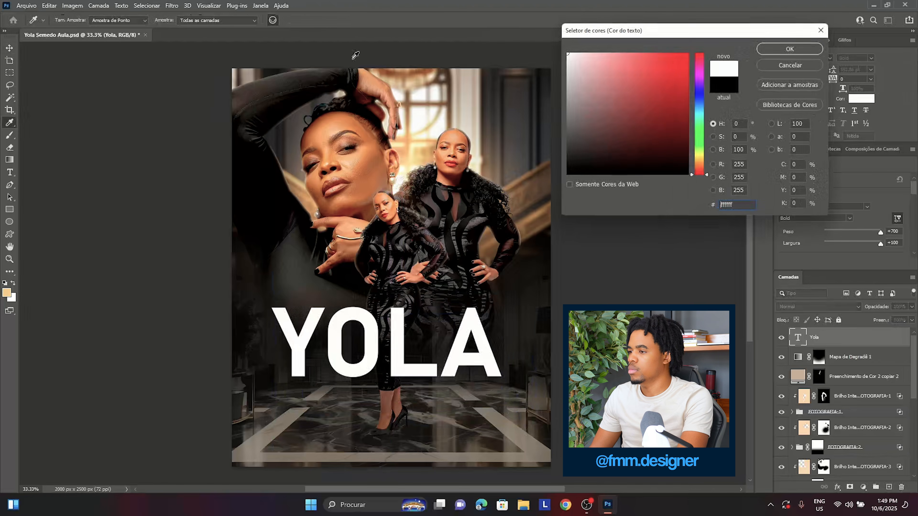
key("Return")
- Move the Yola title slightly lower, centred over the front figure's legs
left_click_drag(405, 364, 408, 372)
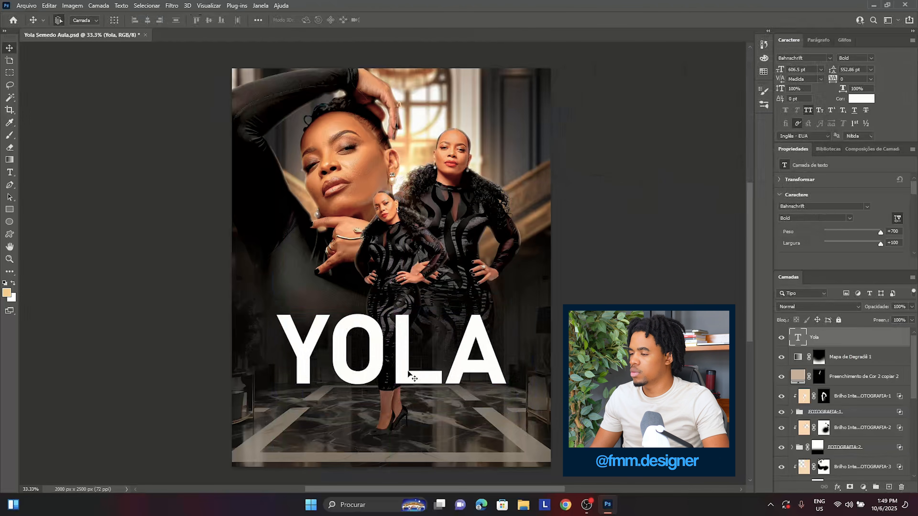
left_click_drag(424, 356, 420, 355)
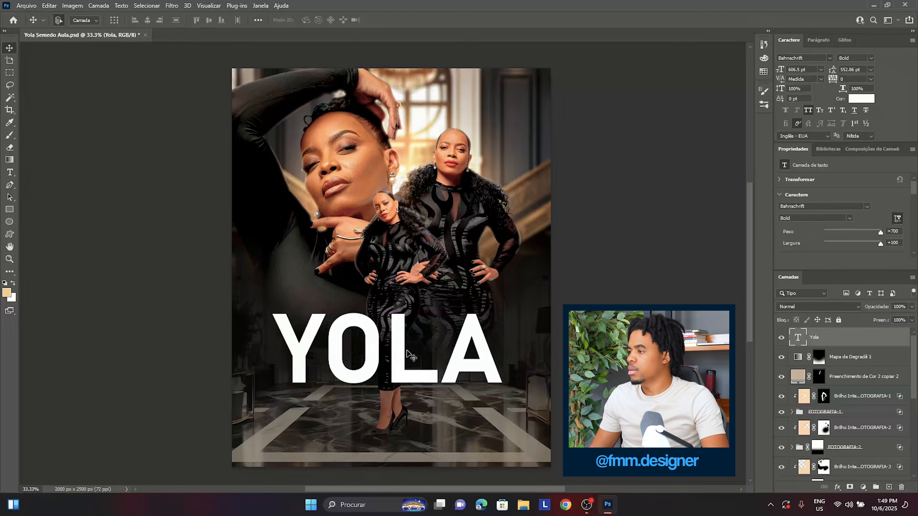
left_click_drag(399, 368, 404, 369)
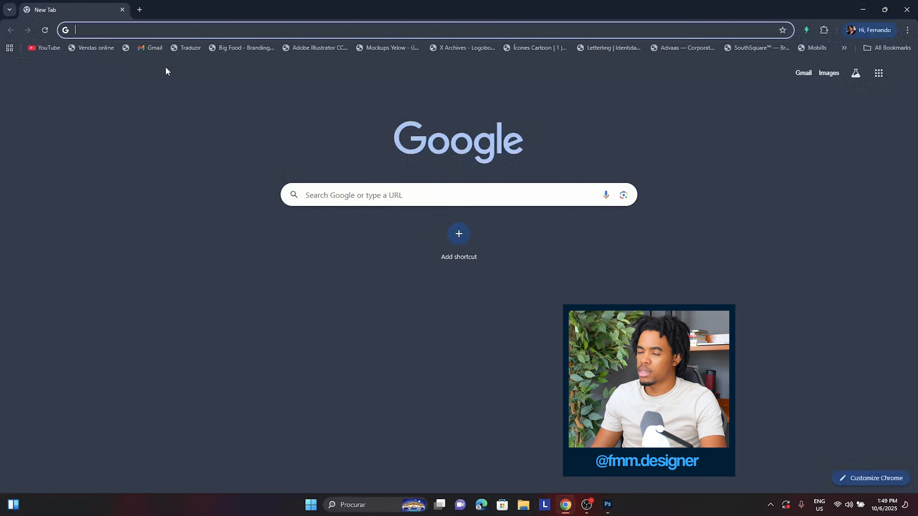
- Switch to Chrome, search for "google fonts", open the Google Fonts site and dismiss the security alert
type("google")
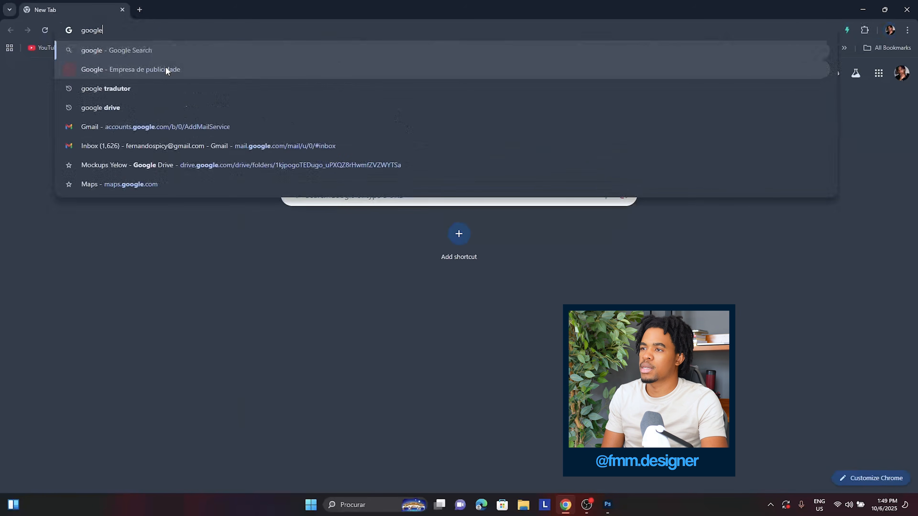
type(" fonts")
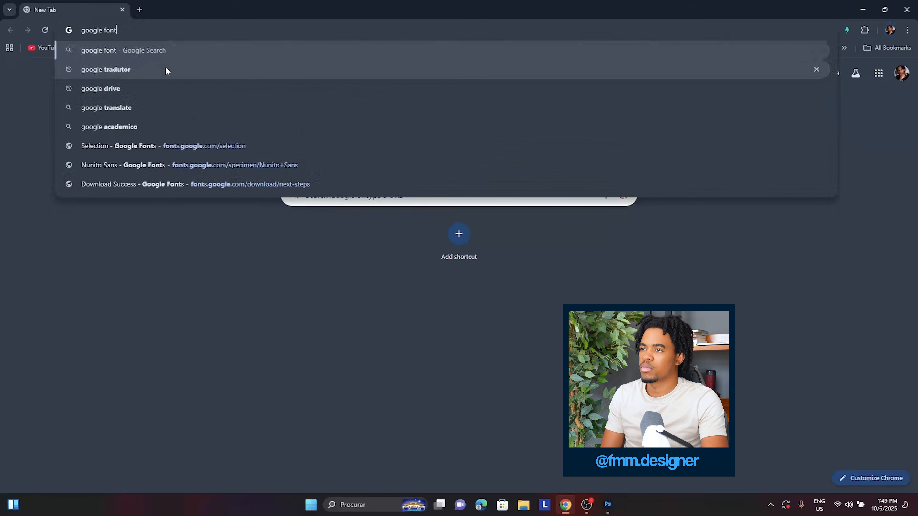
key("Return")
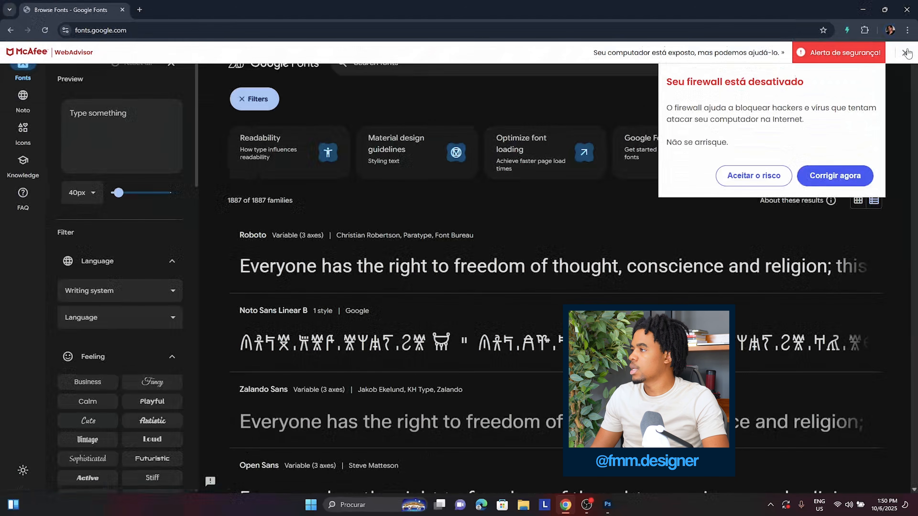
left_click(906, 53)
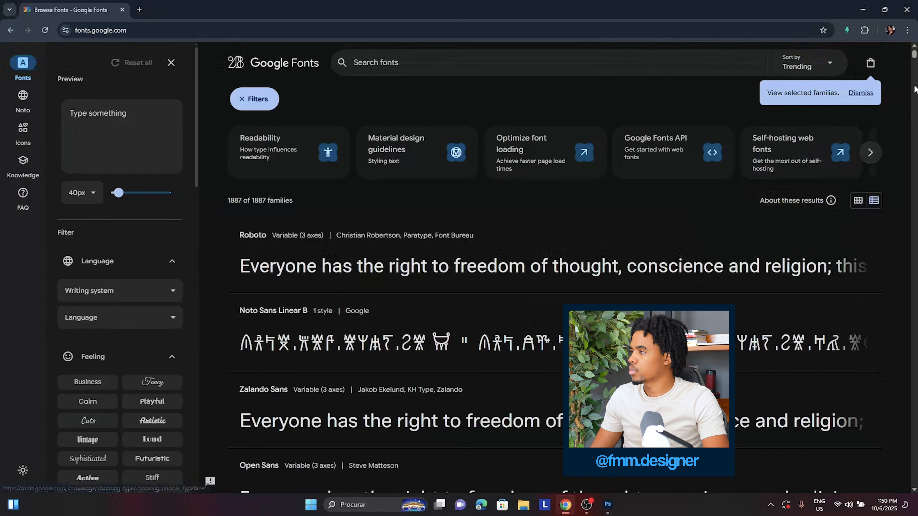
- Search Google Fonts for "poppins", open the Poppins family page and get the font to add it to the download selection
scroll(859, 166, "down", 10)
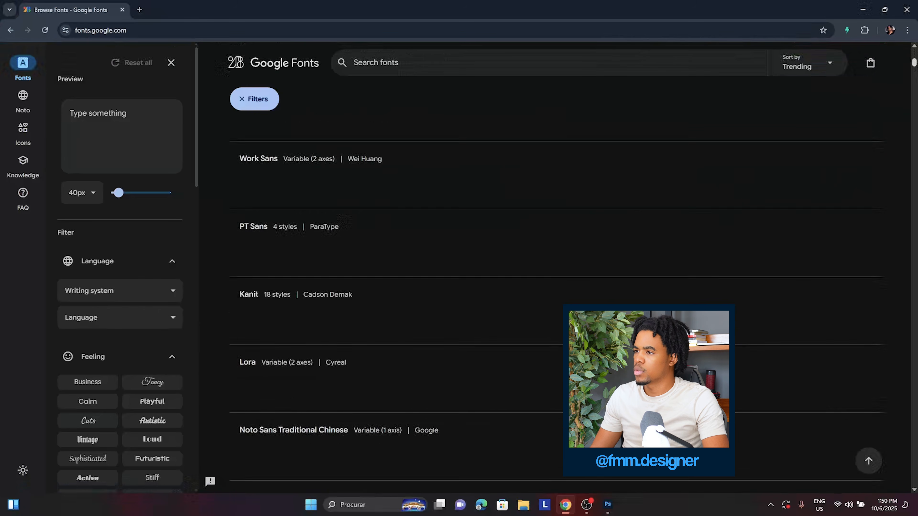
left_click_drag(916, 65, 910, 28)
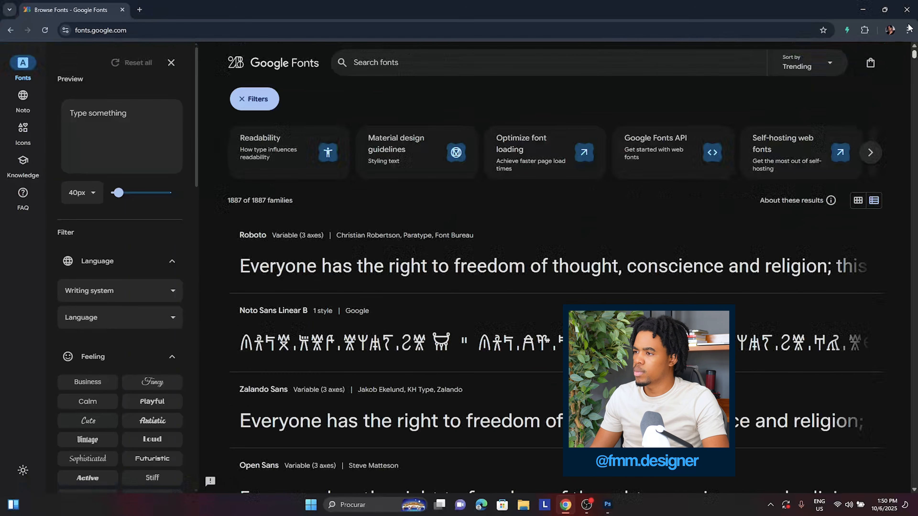
left_click(534, 72)
type("poppins")
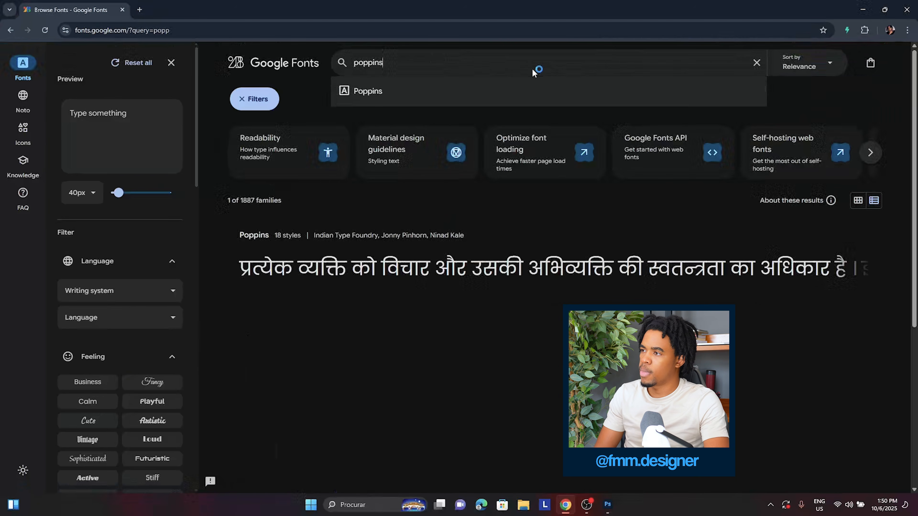
left_click(471, 123)
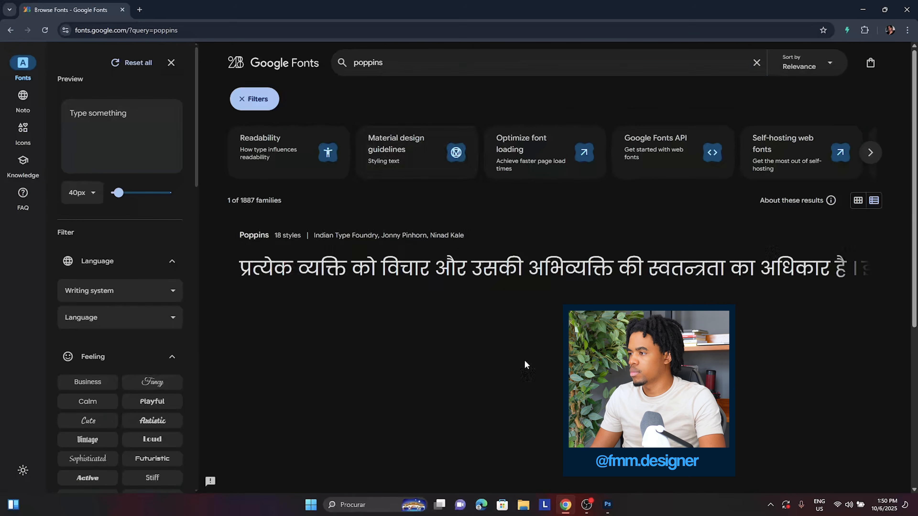
left_click(529, 289)
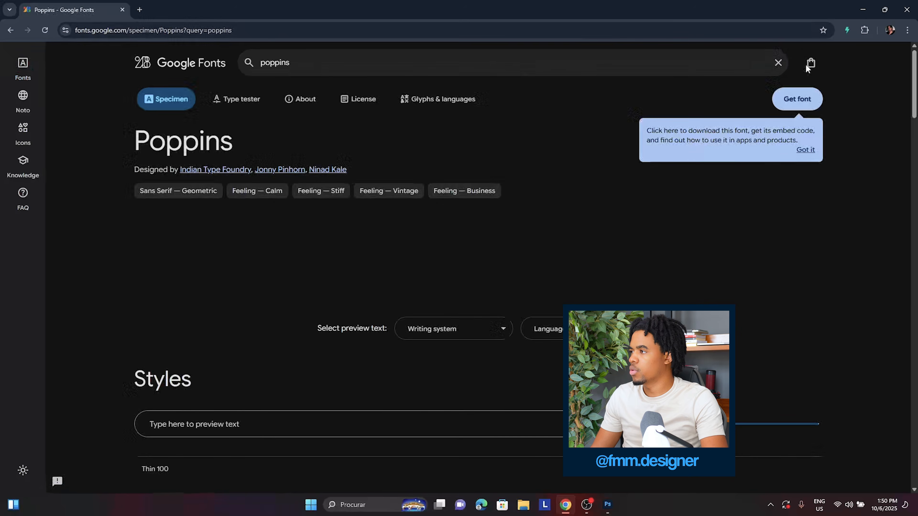
left_click(812, 98)
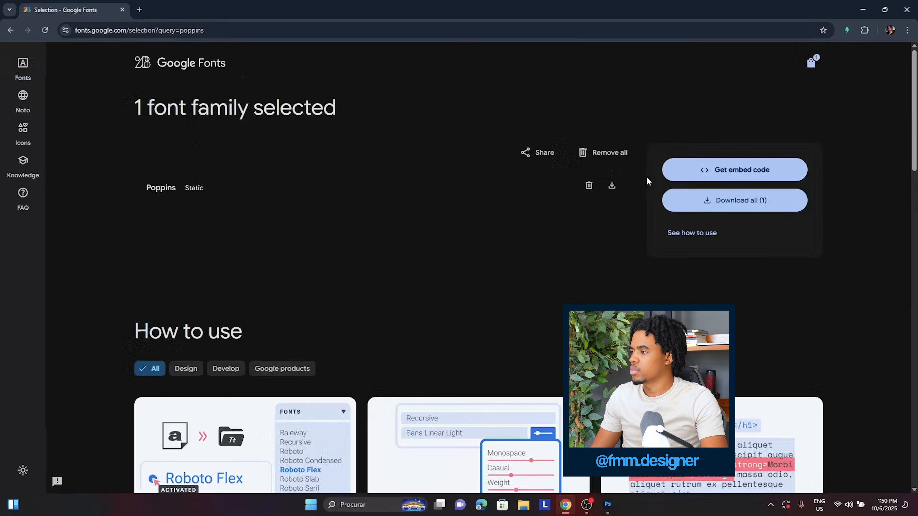
- Download the selected Poppins family and extract the Poppins archive into its own folder in the downloads location
left_click(679, 204)
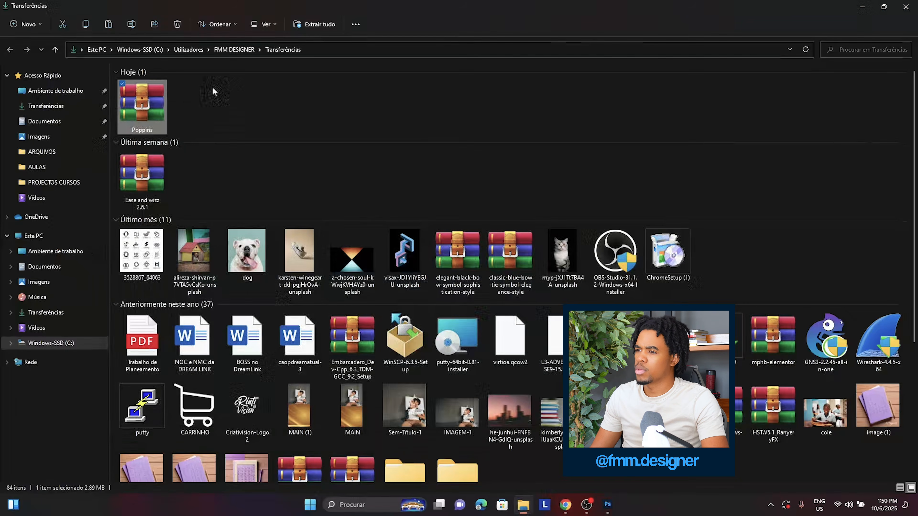
right_click(155, 96)
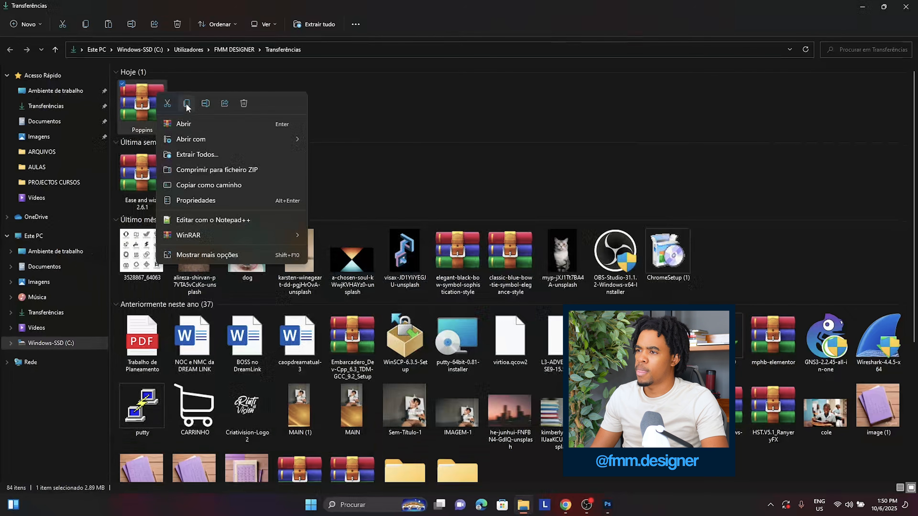
left_click(192, 152)
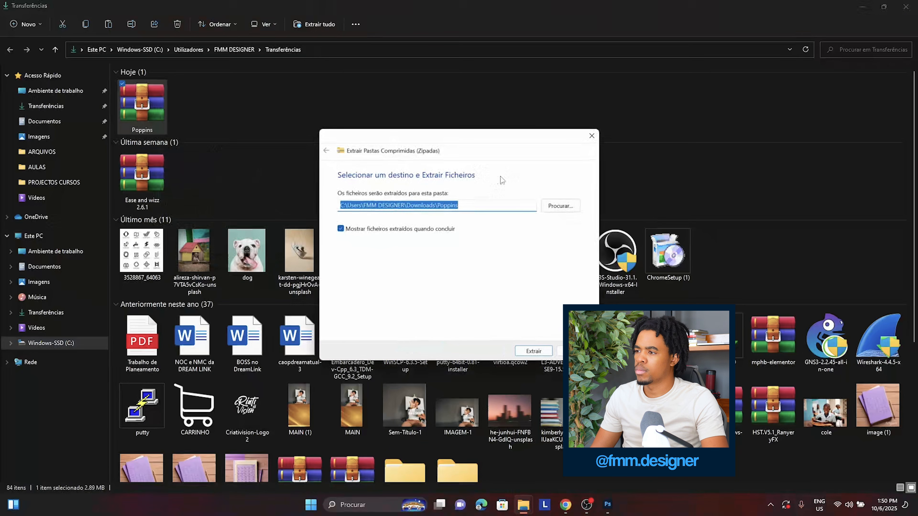
left_click(540, 353)
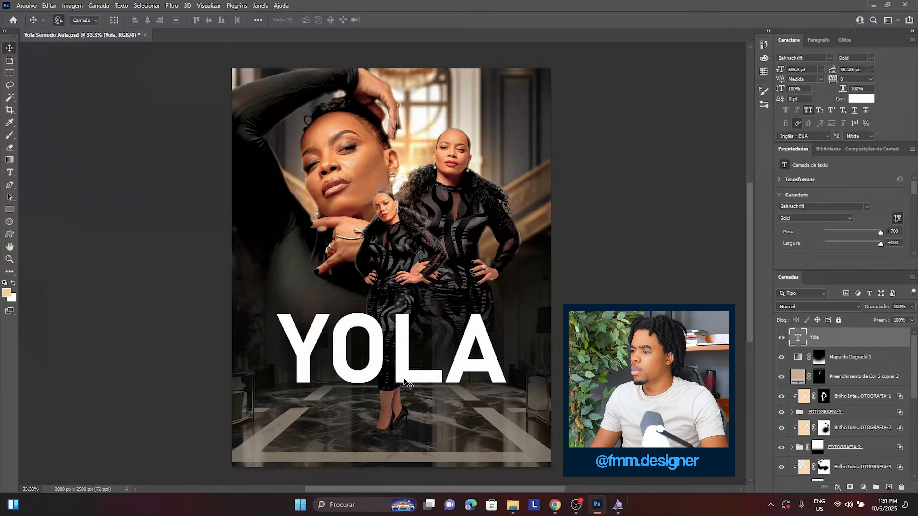
- Switch to Photoshop, move the Yola title slightly up and set its font to Poppins SemiBold Italic
left_click_drag(404, 379, 408, 374)
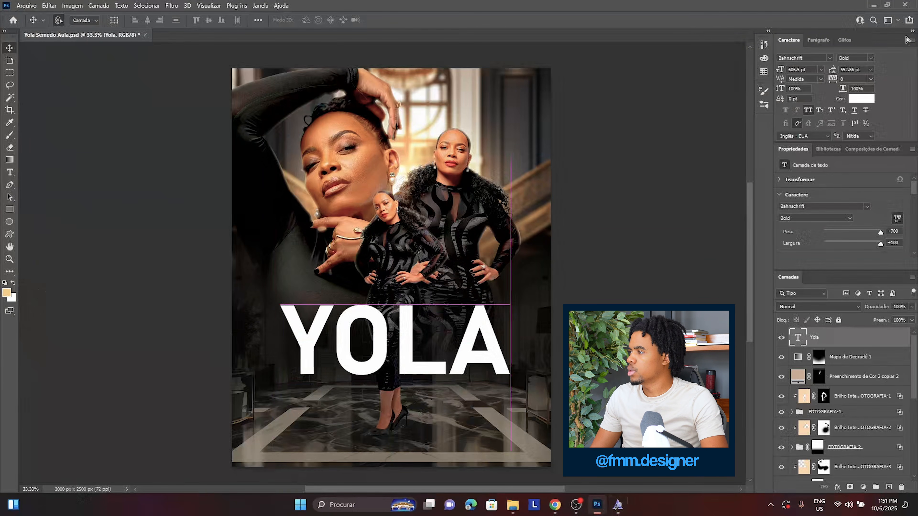
left_click(814, 55)
type("p")
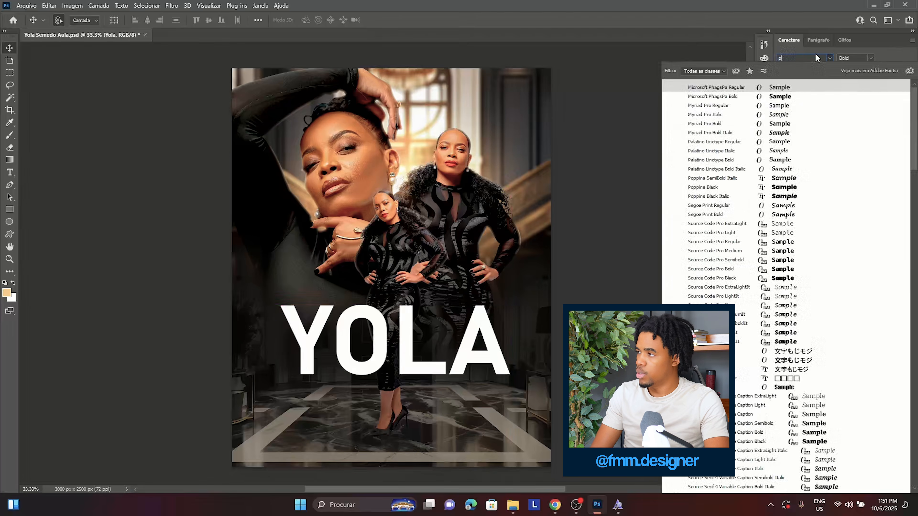
type("oppins")
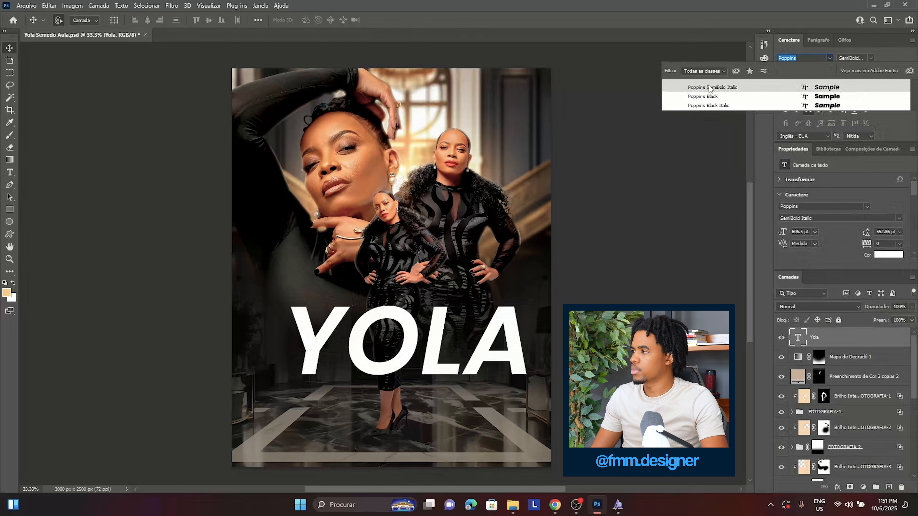
left_click(710, 87)
- Switch to the extracted Poppins folder in File Explorer and install the Poppins SemiBold font
mouse_move(513, 505)
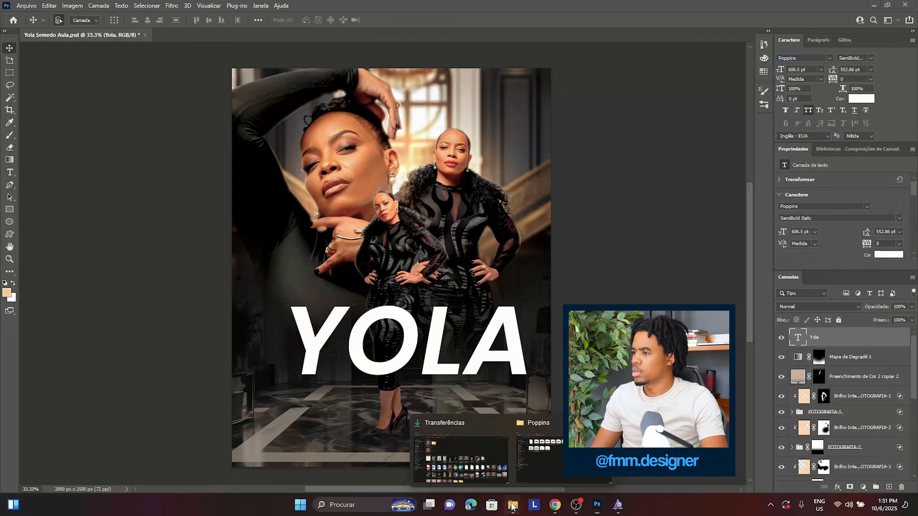
left_click(524, 483)
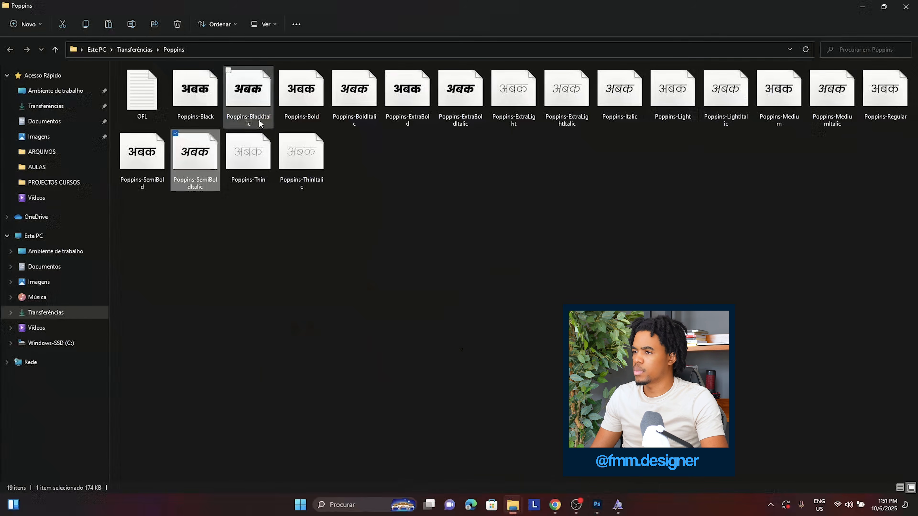
double_click(159, 150)
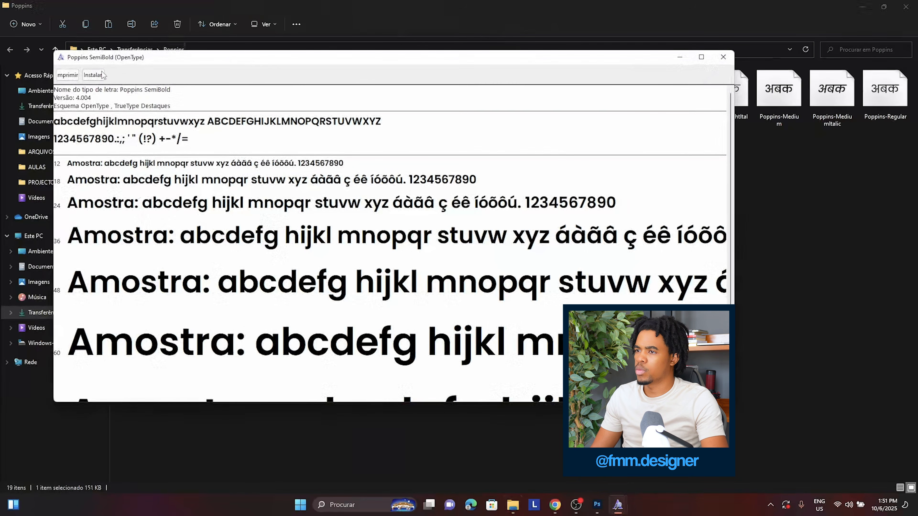
left_click(93, 75)
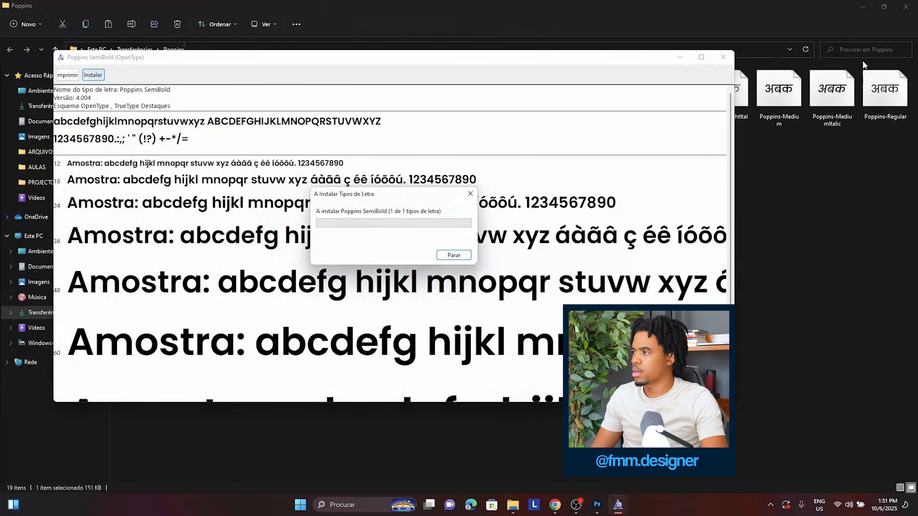
left_click(723, 56)
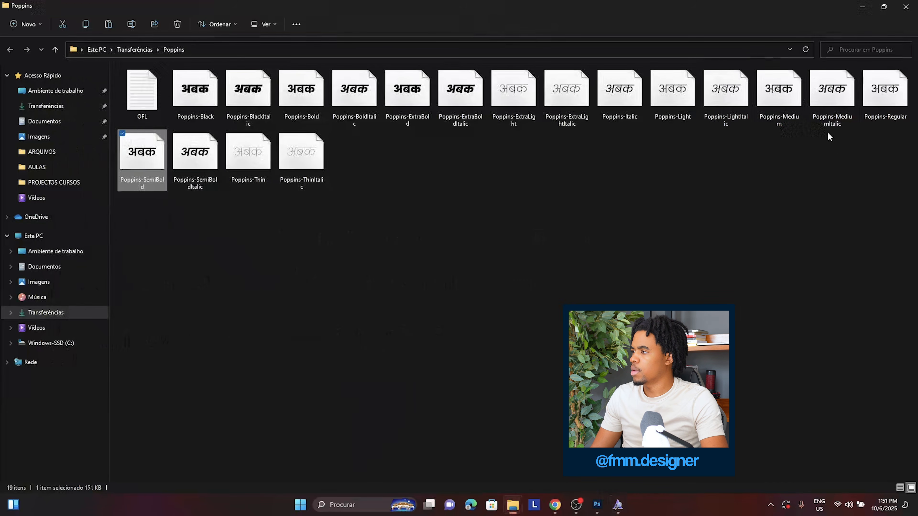
- Install the Poppins Medium, Medium Italic and ExtraLight fonts from the extracted folder
double_click(785, 98)
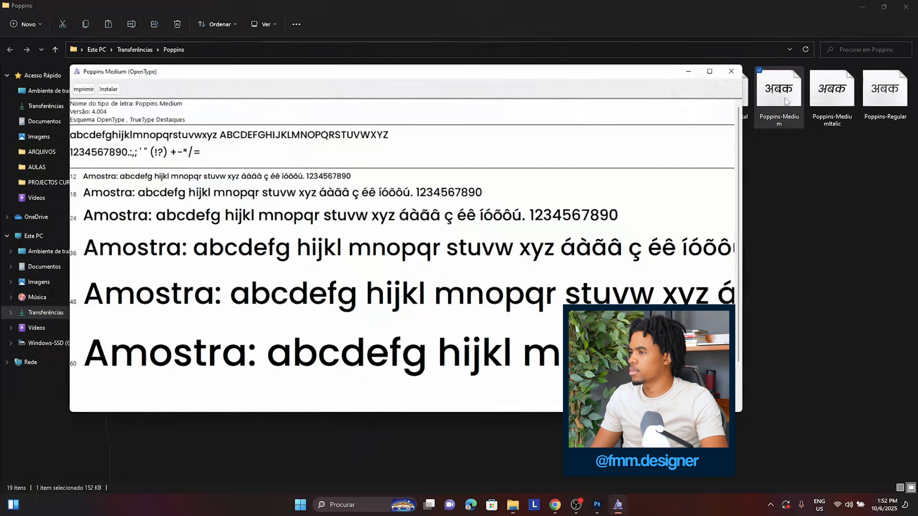
left_click(96, 88)
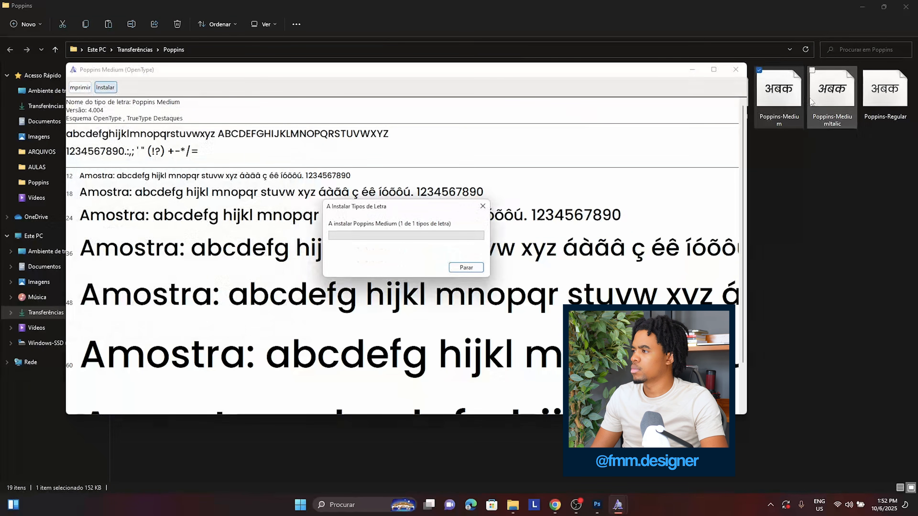
double_click(830, 95)
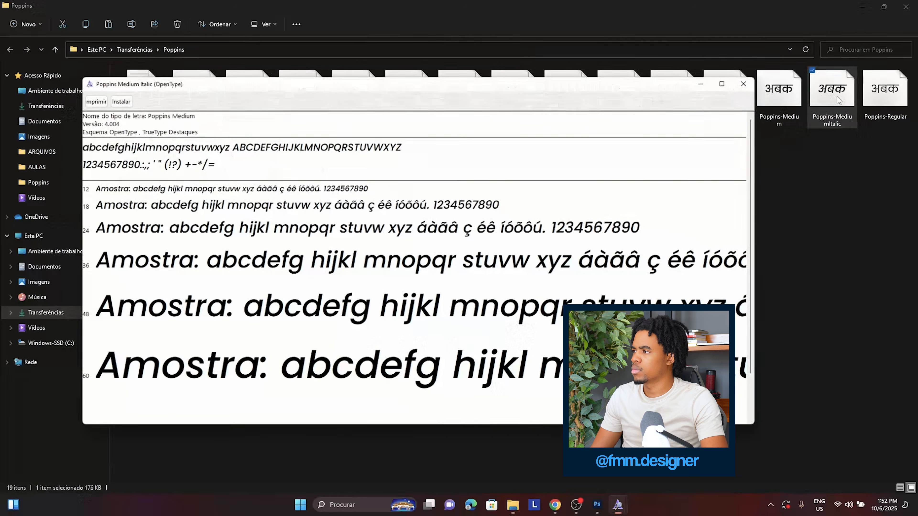
left_click(111, 101)
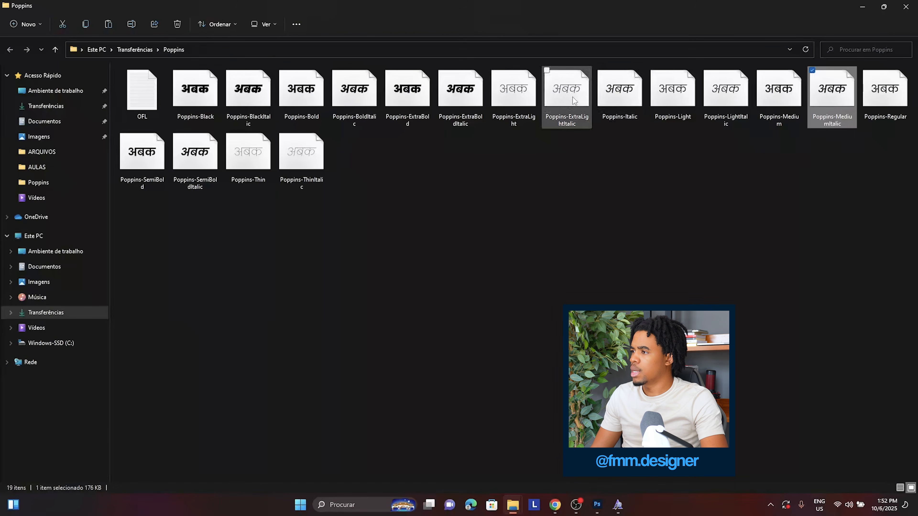
double_click(519, 105)
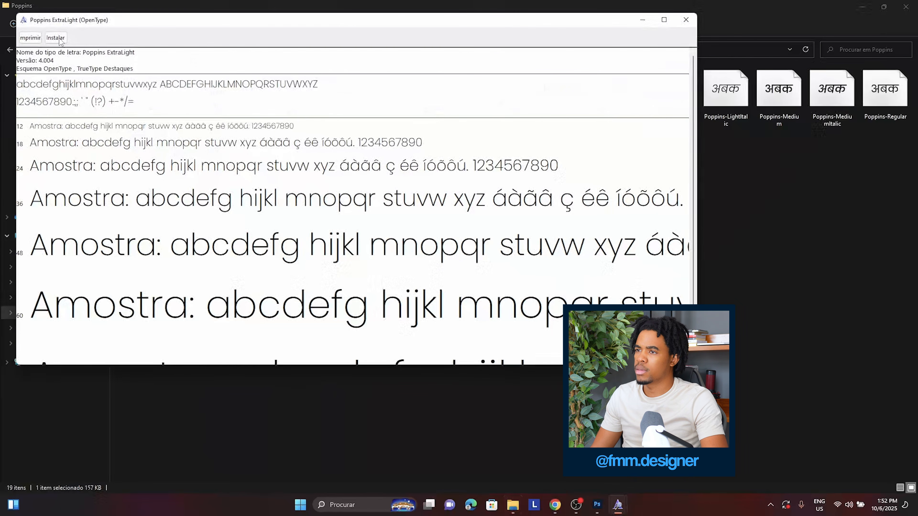
left_click(53, 41)
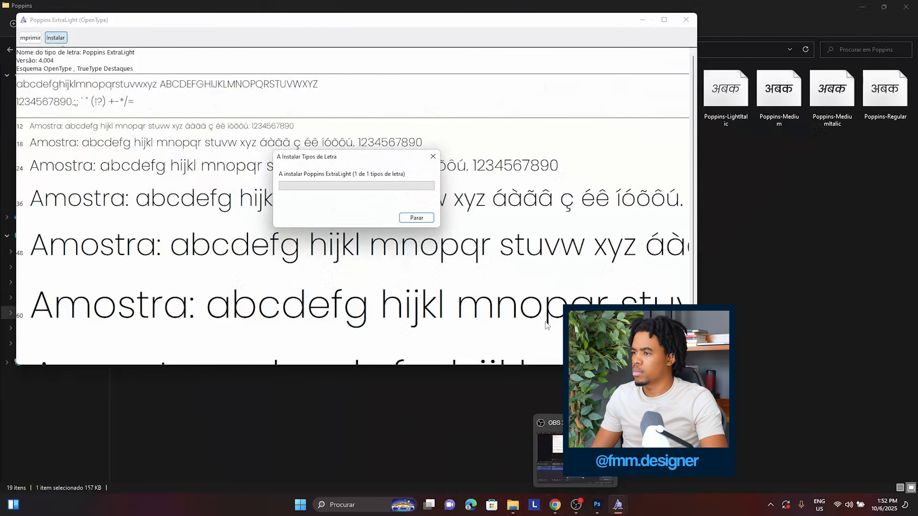
- Switch back to Photoshop and set the Yola title's font to Poppins ExtraLight
left_click(596, 504)
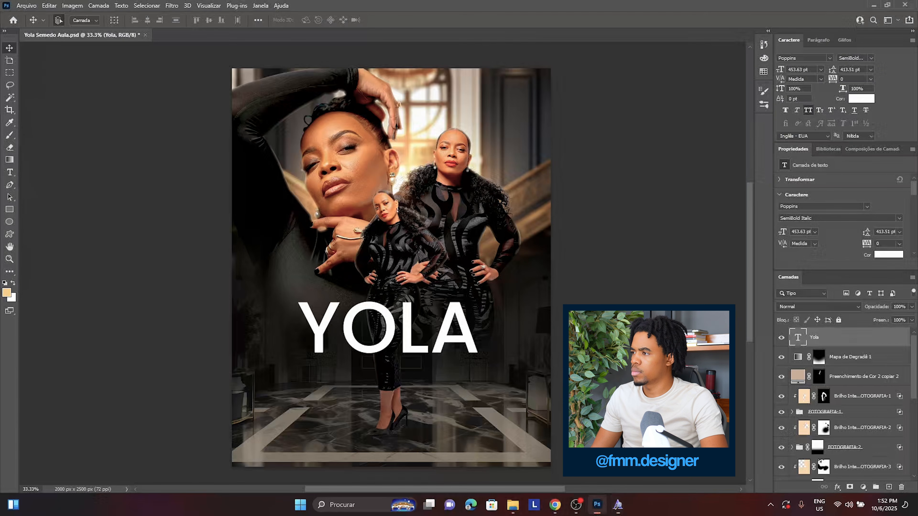
left_click(861, 56)
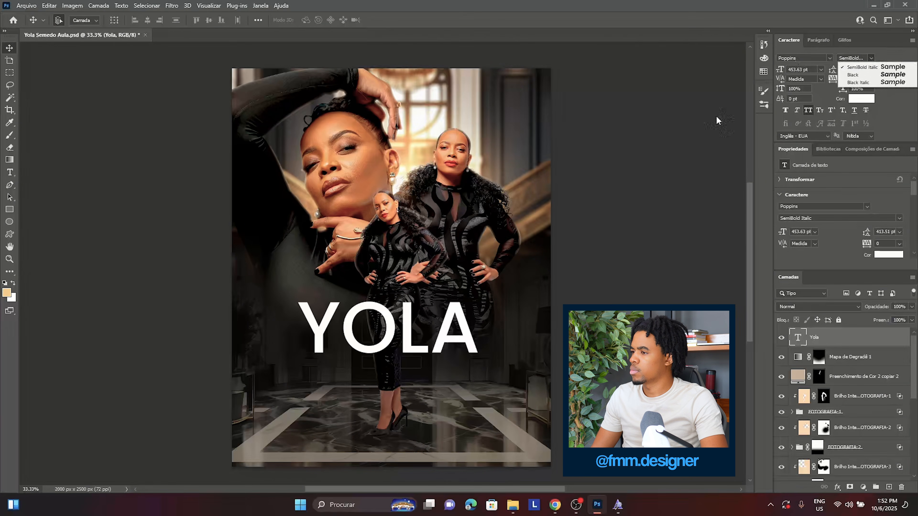
left_click(805, 58)
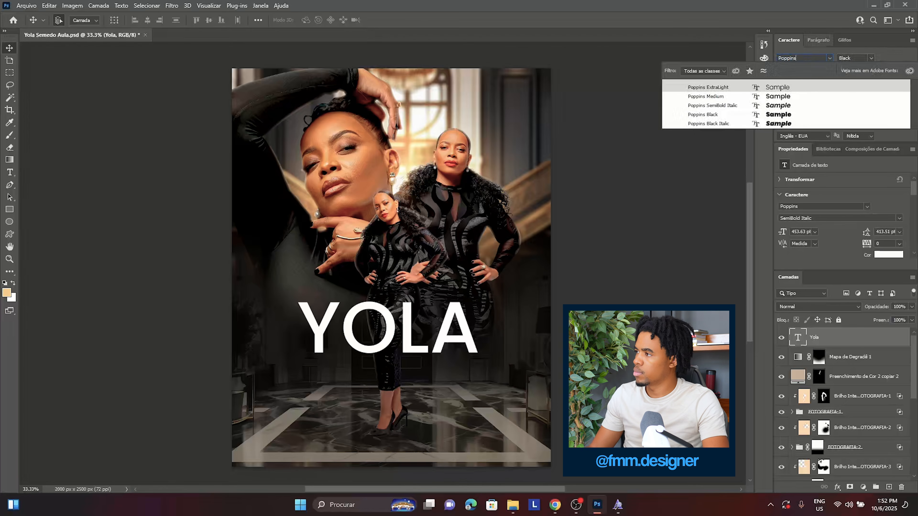
left_click(771, 89)
left_click_drag(418, 335, 491, 315)
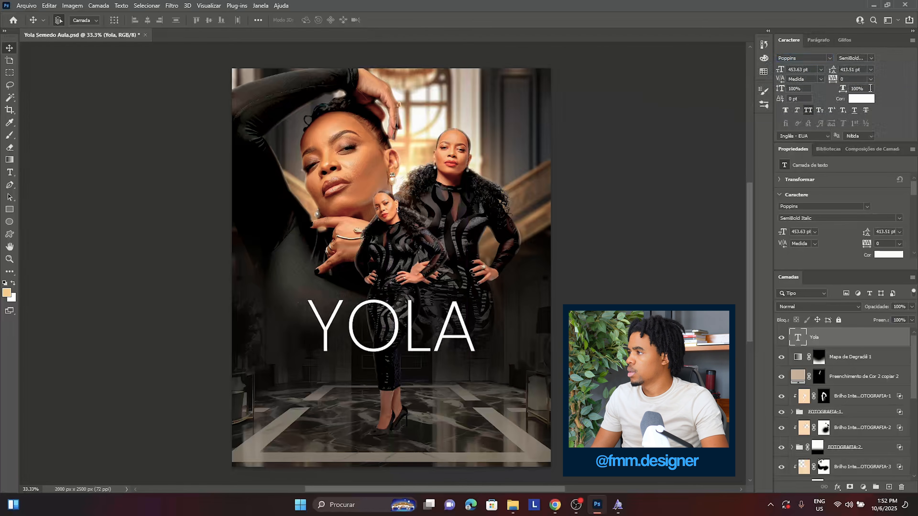
- Set the Yola title's tracking to 200 and shift the title back towards the middle of the poster
left_click(870, 79)
left_click(867, 187)
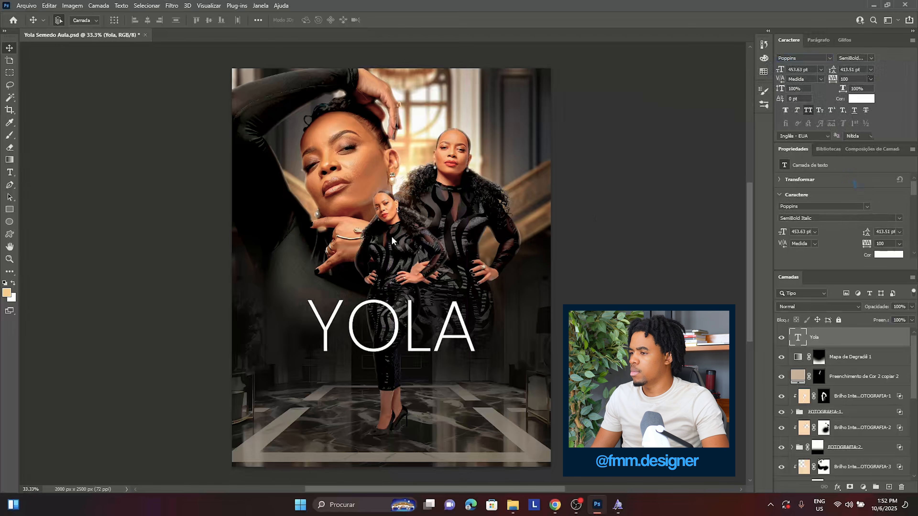
left_click(870, 79)
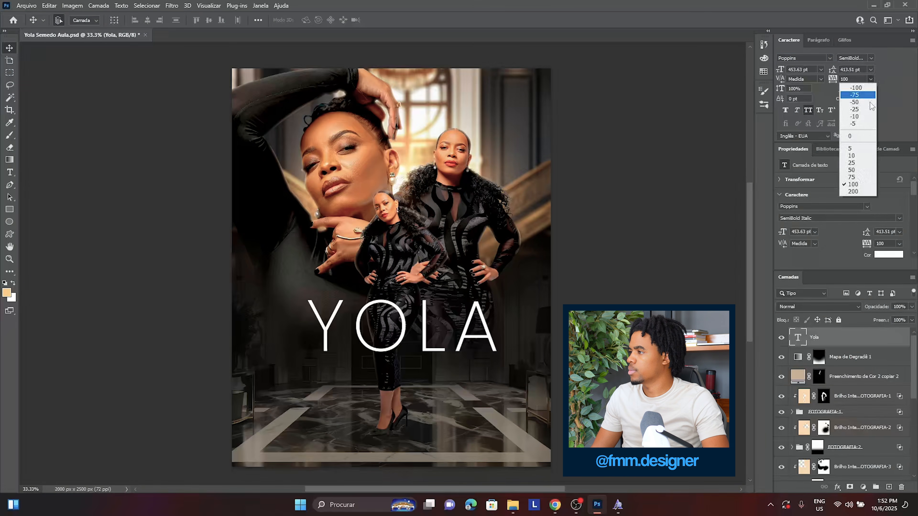
left_click(867, 194)
left_click_drag(388, 344, 372, 350)
- Scale the Yola title to about 449 pt and position it over the front figure's legs
key("ctrl+t")
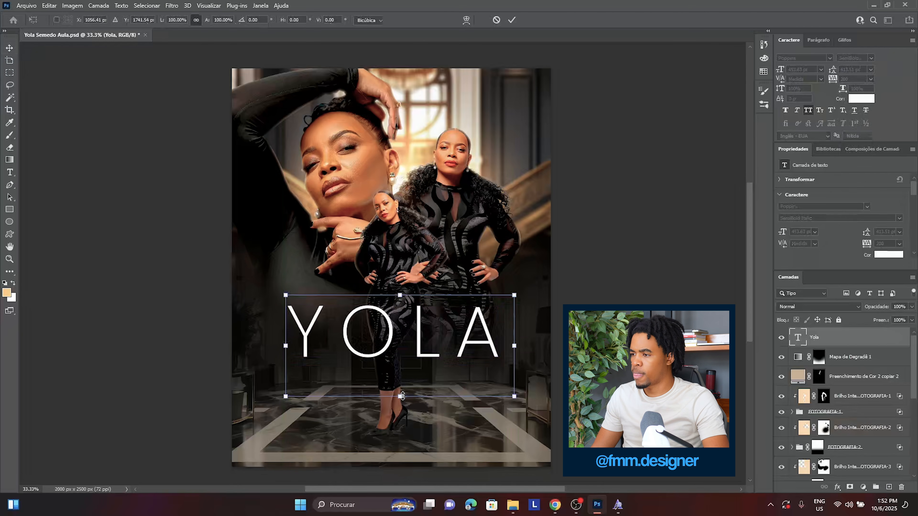
left_click_drag(403, 396, 402, 410)
left_click_drag(427, 376, 450, 346)
key("Escape")
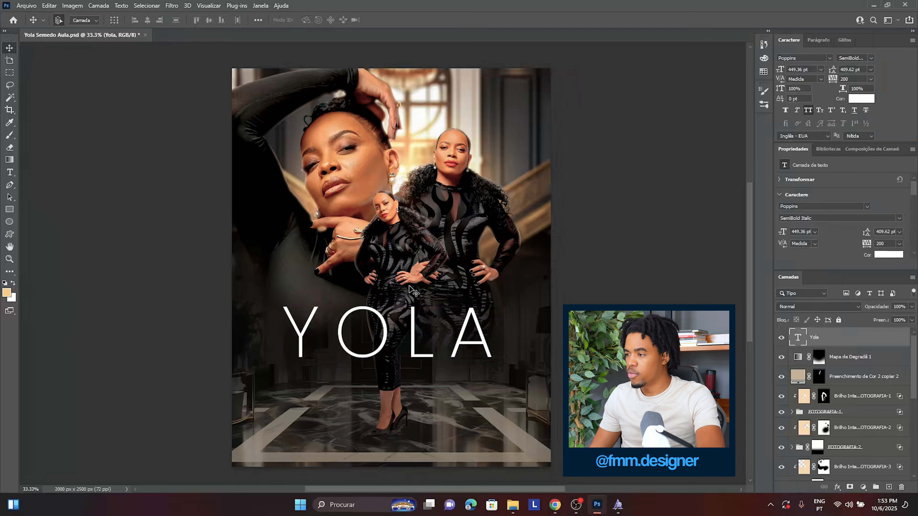
- Duplicate the Yola title and scale the copy to about 45%, placing it centred just beneath the original
key("ctrl+j")
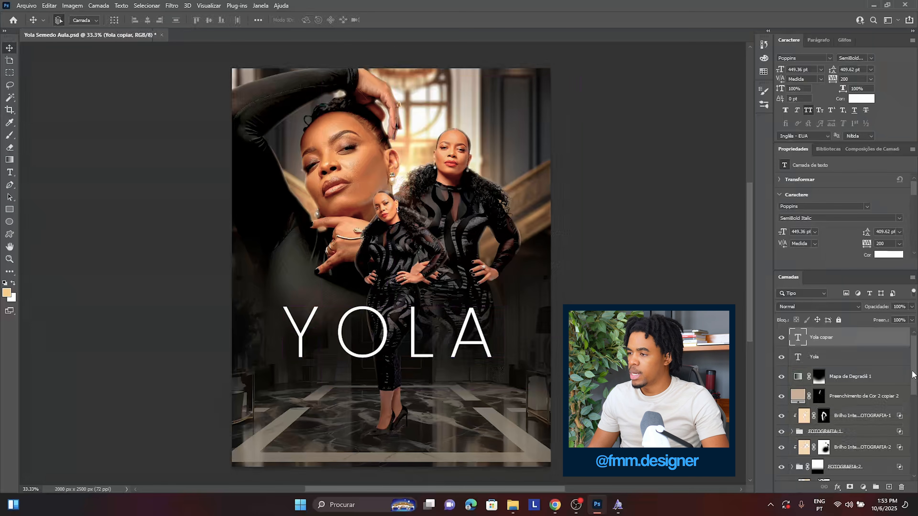
key("ctrl+t")
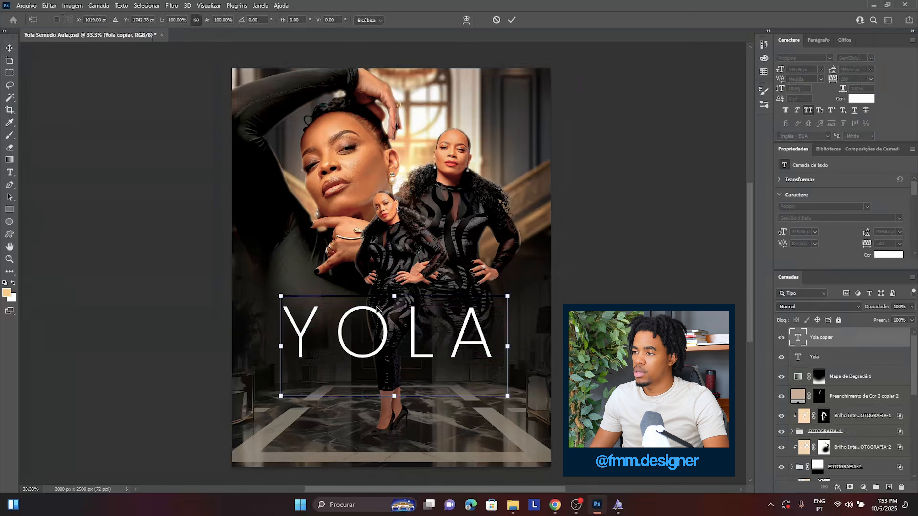
left_click_drag(392, 293, 391, 379)
left_click_drag(392, 420, 392, 406)
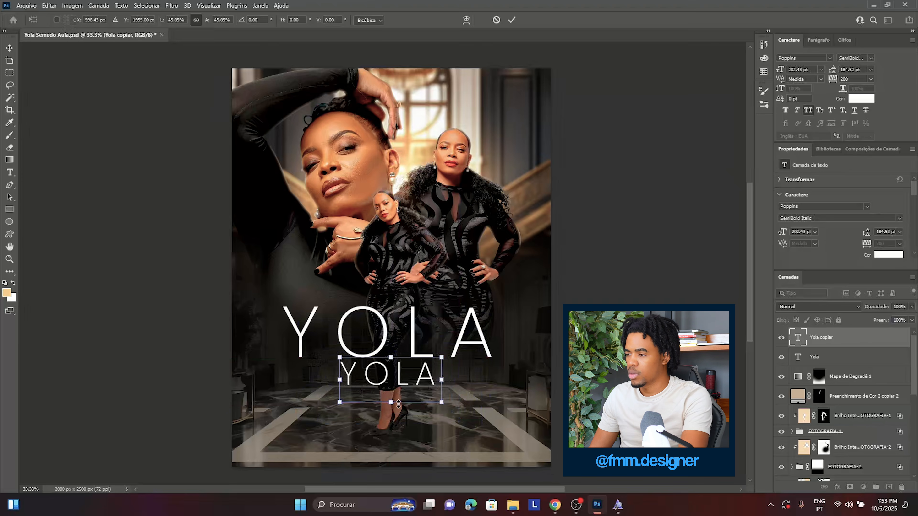
key("Return")
- Replace the smaller title copy's text with SEMEDO
key("c")
left_click(10, 173)
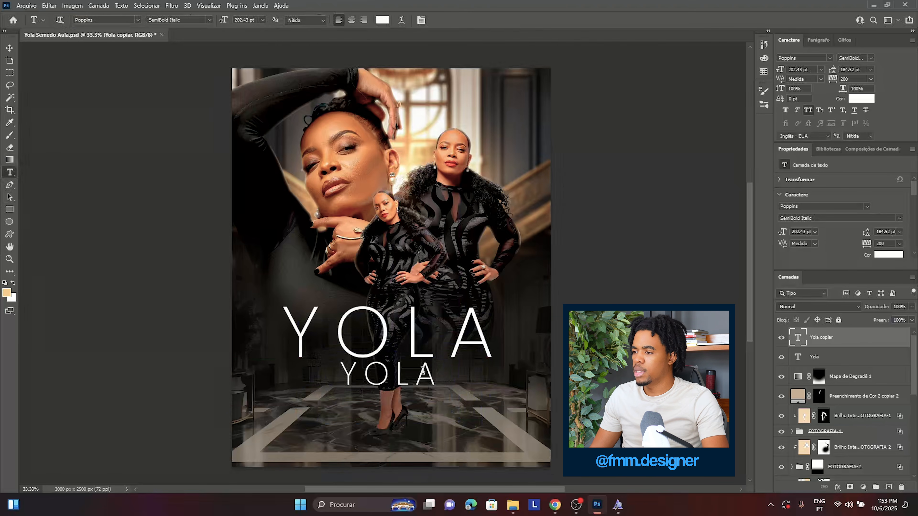
double_click(389, 372)
type("SEMEDO")
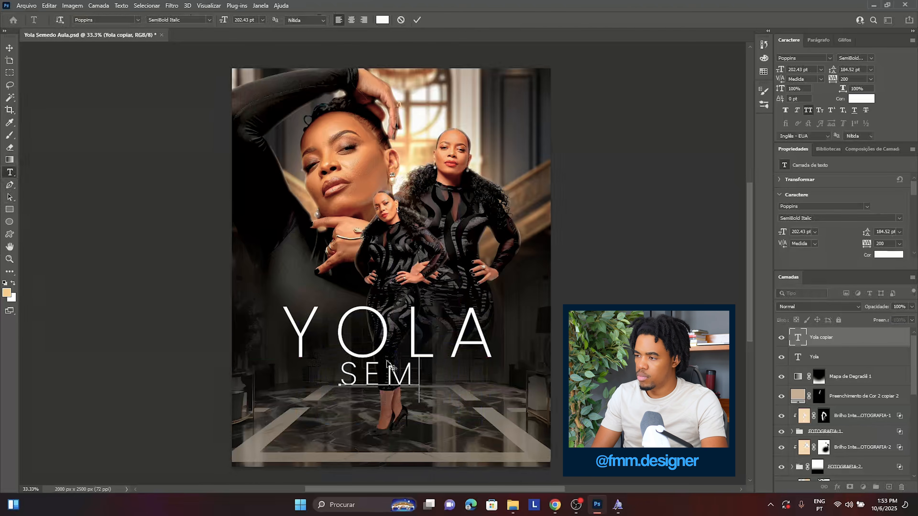
left_click(9, 47)
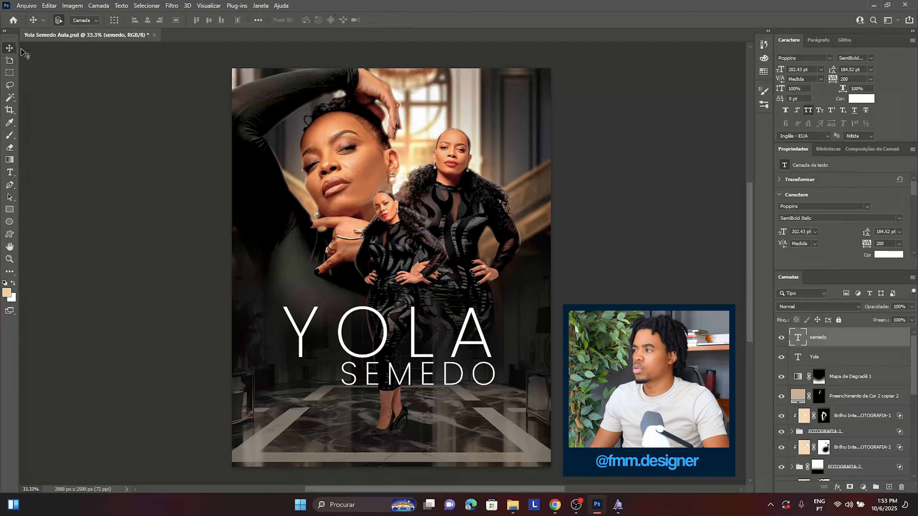
- Set SEMEDO's tracking to 50, scale it to about 58% and centre it beneath the Yola title
left_click(871, 79)
left_click(859, 174)
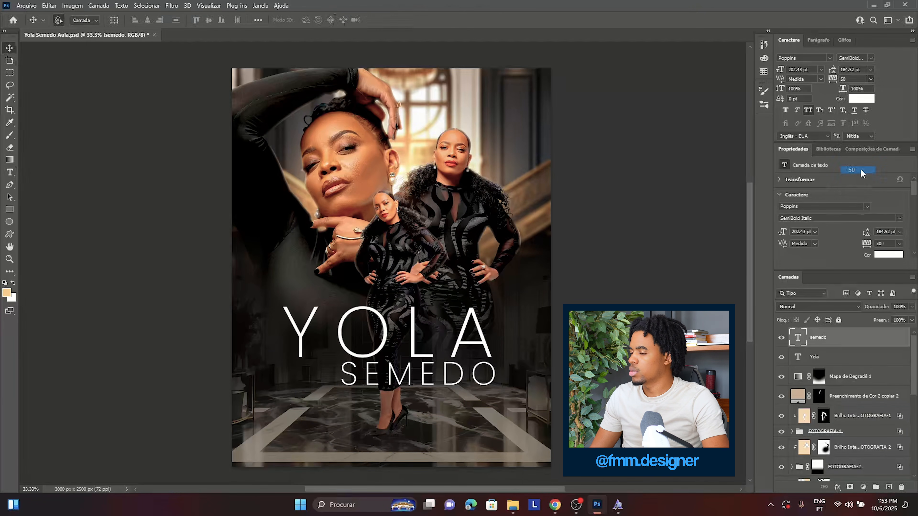
key("ctrl+t")
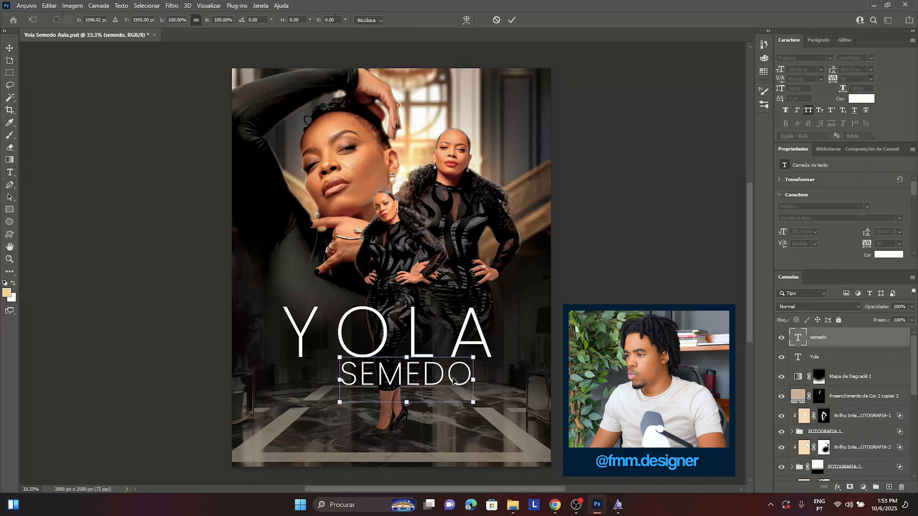
left_click_drag(473, 379, 417, 379)
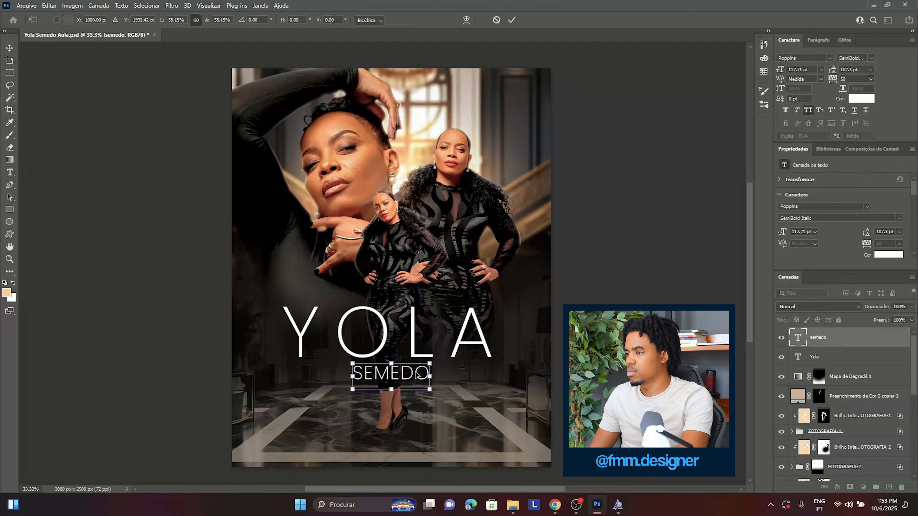
key("Return")
- Set the Yola title's tracking to 100 and reposition it just above SEMEDO
left_click(416, 347)
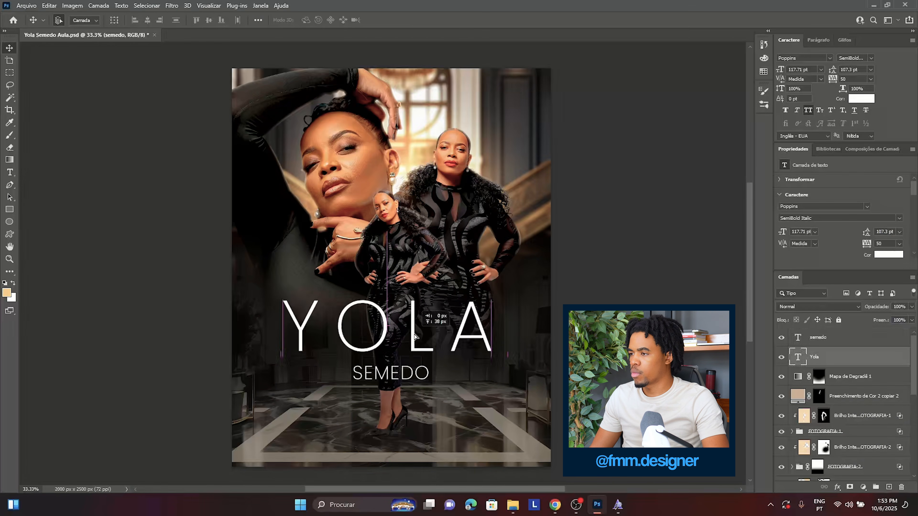
left_click(871, 79)
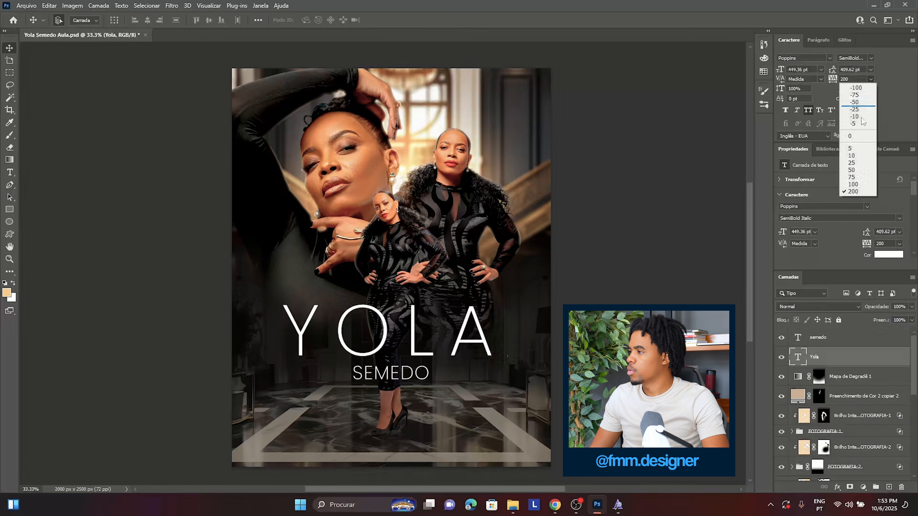
left_click(860, 186)
left_click_drag(405, 345, 412, 350)
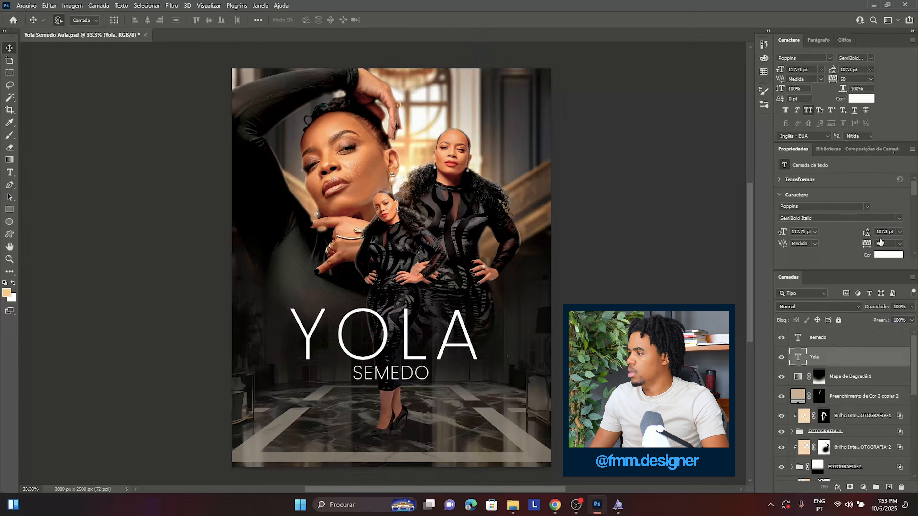
- Set the SEMEDO text to the Poppins Black style and nudge it back under the Yola title
key("alt+bracketright")
left_click(876, 59)
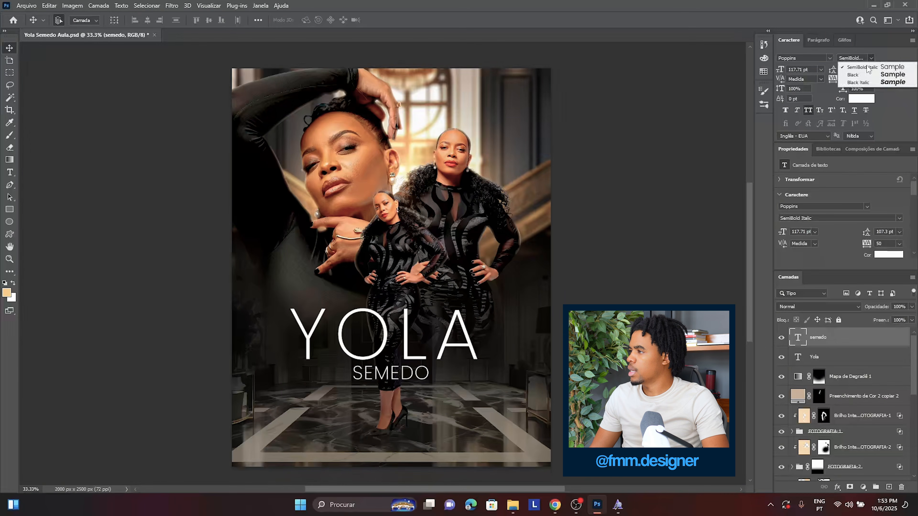
left_click(876, 75)
left_click_drag(402, 373, 401, 373)
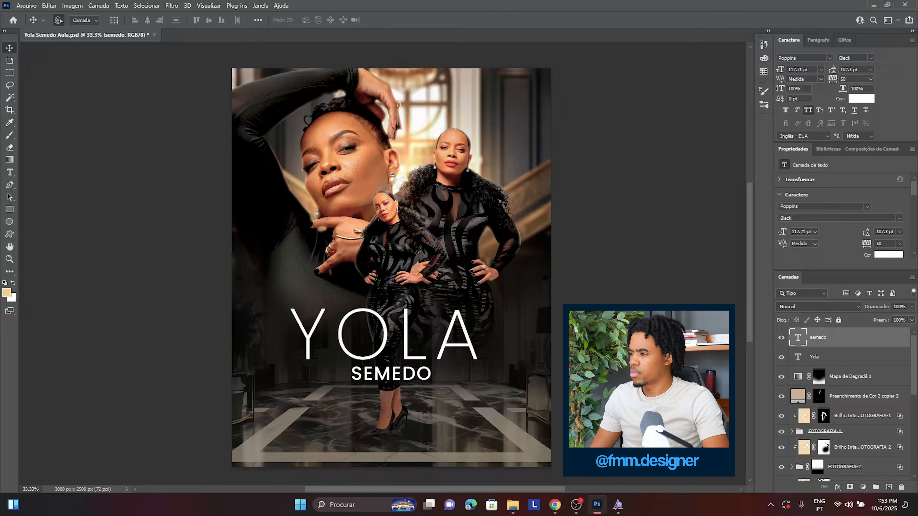
- Align the horizontal centres of the Yola and SEMEDO titles to the background layer
left_click(833, 361, "shift")
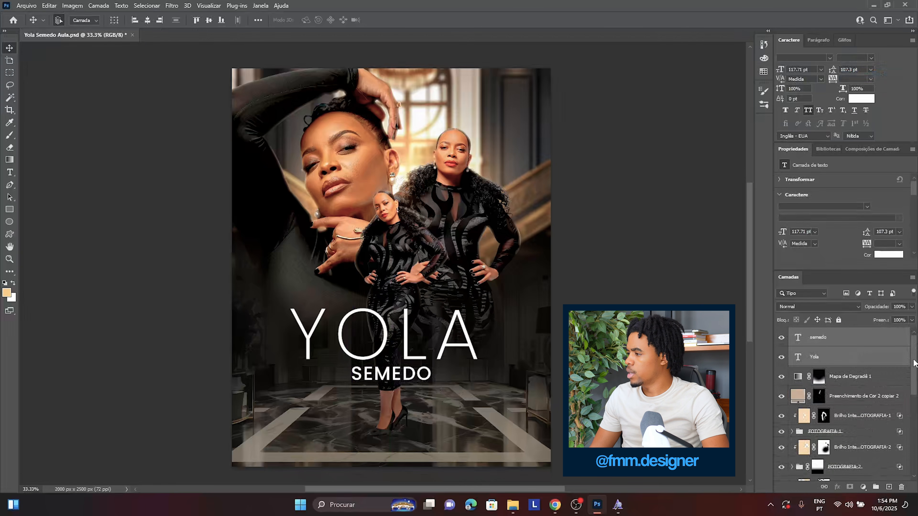
left_click_drag(913, 363, 913, 451)
left_click(839, 474)
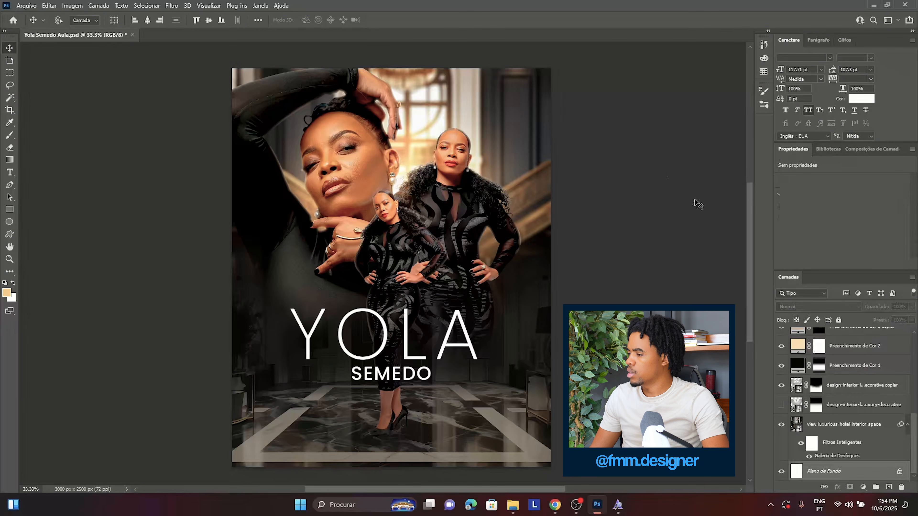
left_click_drag(914, 436, 879, 313)
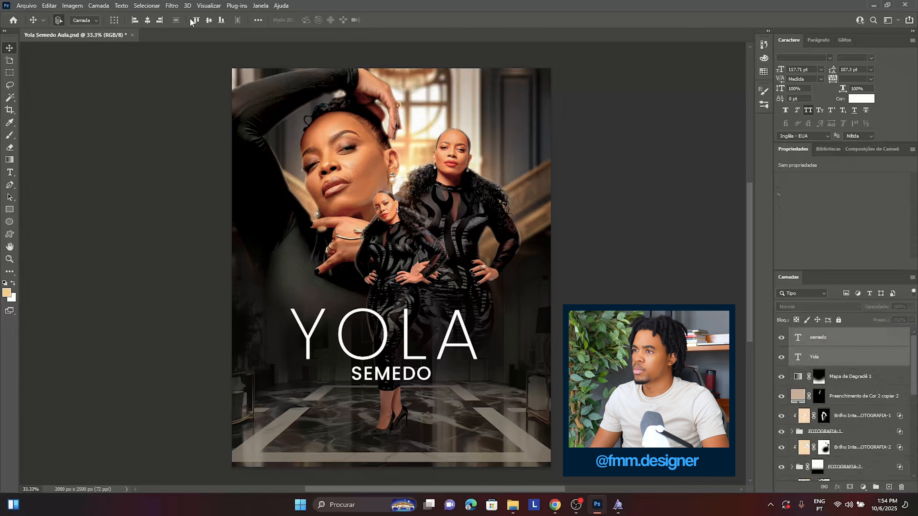
left_click(147, 20)
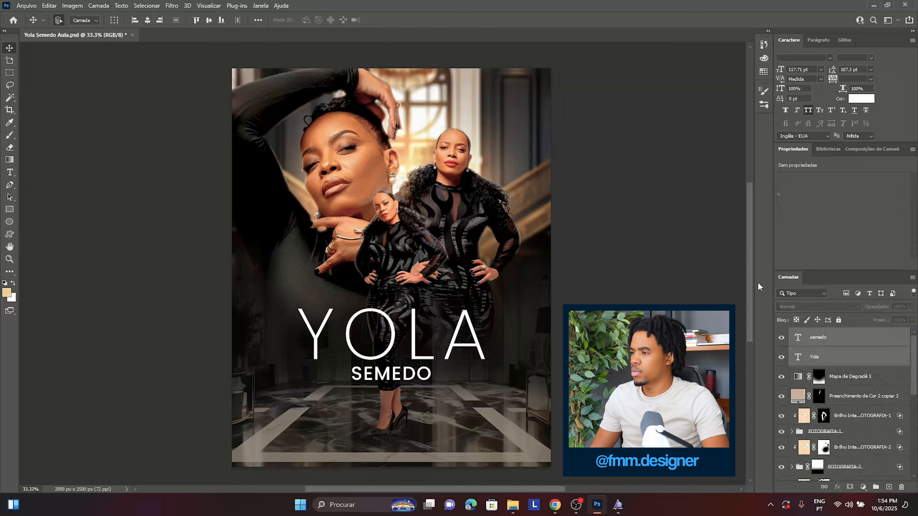
- Enlarge the two title layers together, without the background layer, until SEMEDO is about 134 pt
scroll(816, 334, "down", 5)
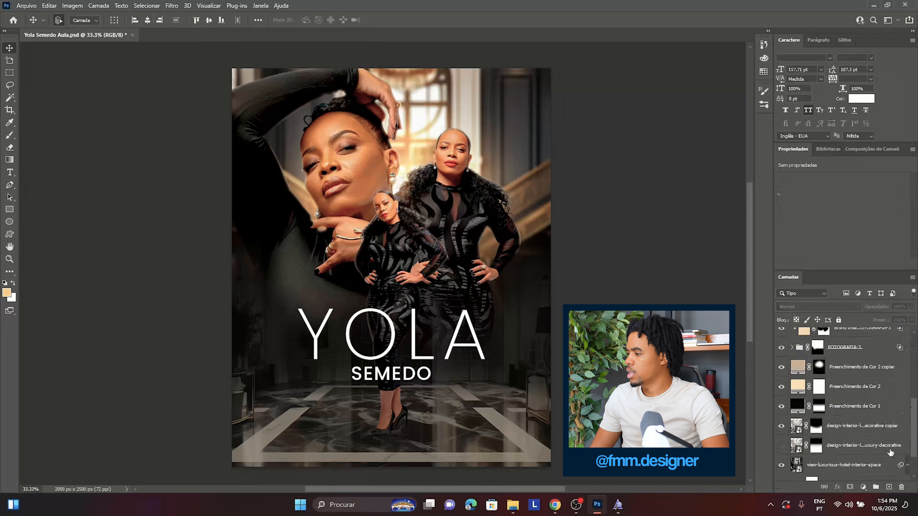
scroll(816, 334, "down", 2)
left_click(884, 467, "ctrl")
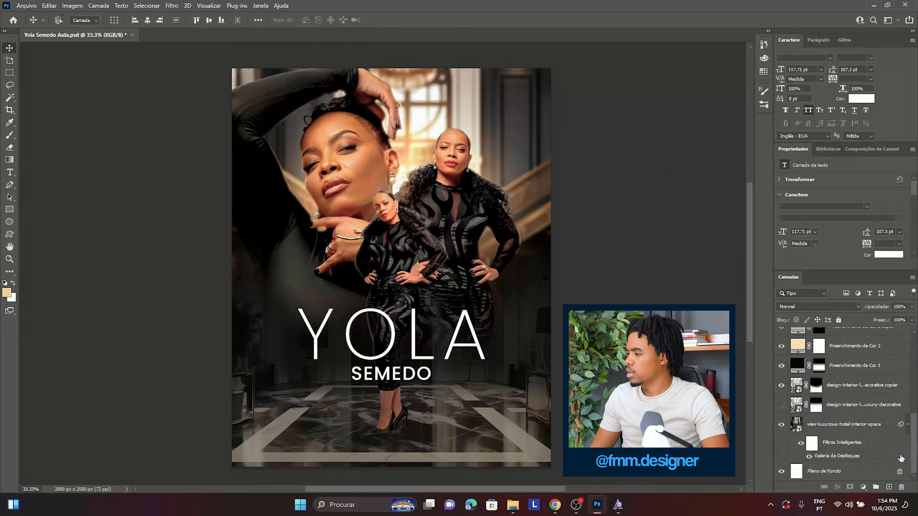
left_click_drag(912, 449, 913, 336)
key("ctrl+t")
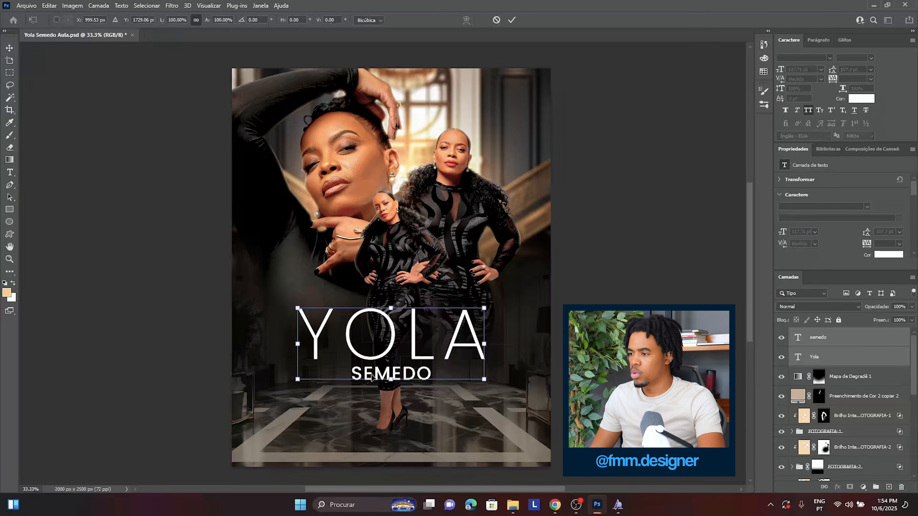
left_click_drag(385, 384, 391, 392)
key("Return")
- Set the SEMEDO text to the Poppins SemiBold Italic style
left_click(839, 338)
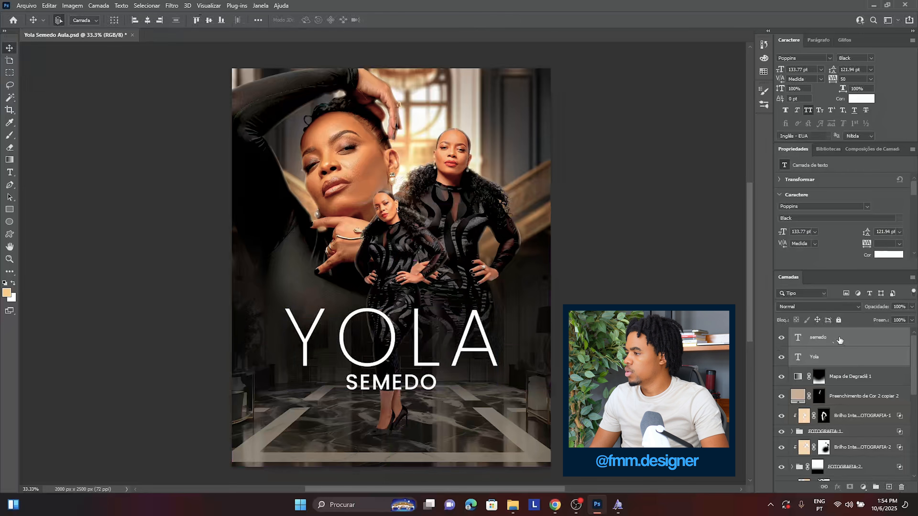
left_click(869, 58)
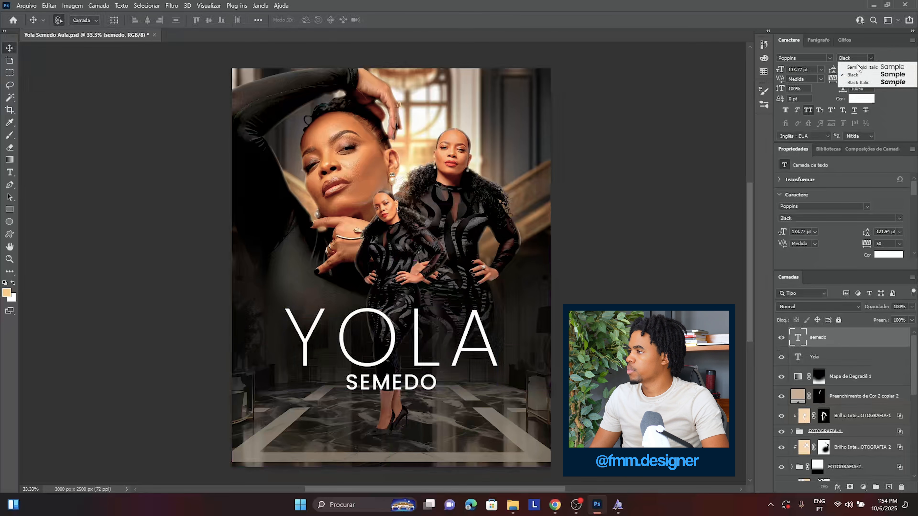
left_click(859, 67)
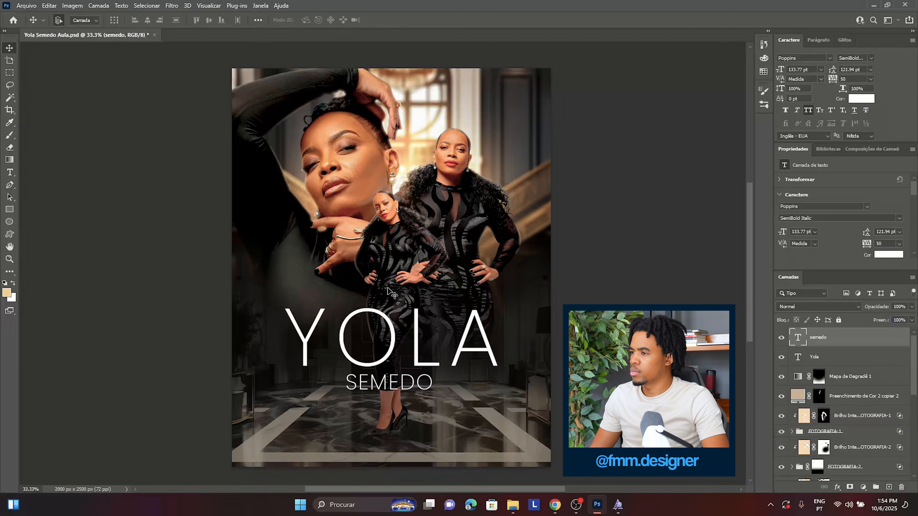
- Add a new text layer reading POSTER BY FMM DESIGNER on the floor area beneath SEMEDO
left_click(7, 160)
left_click(10, 172)
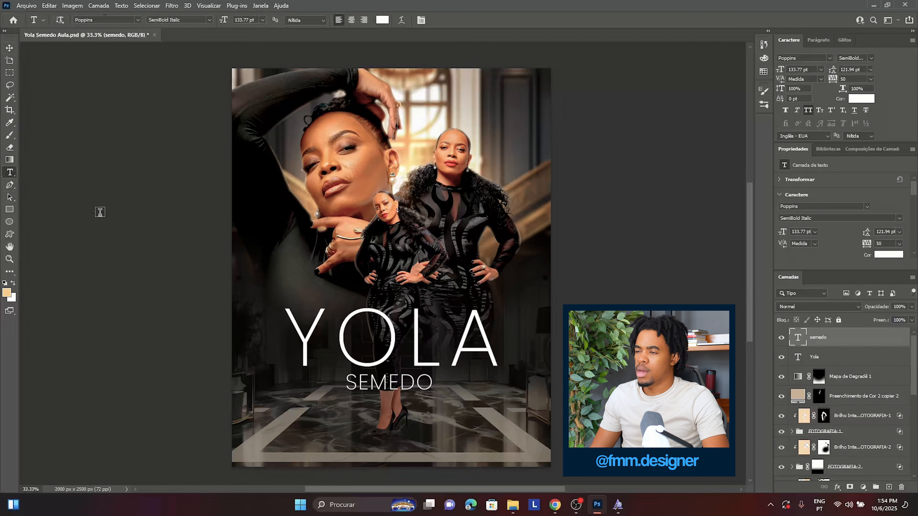
left_click(269, 408)
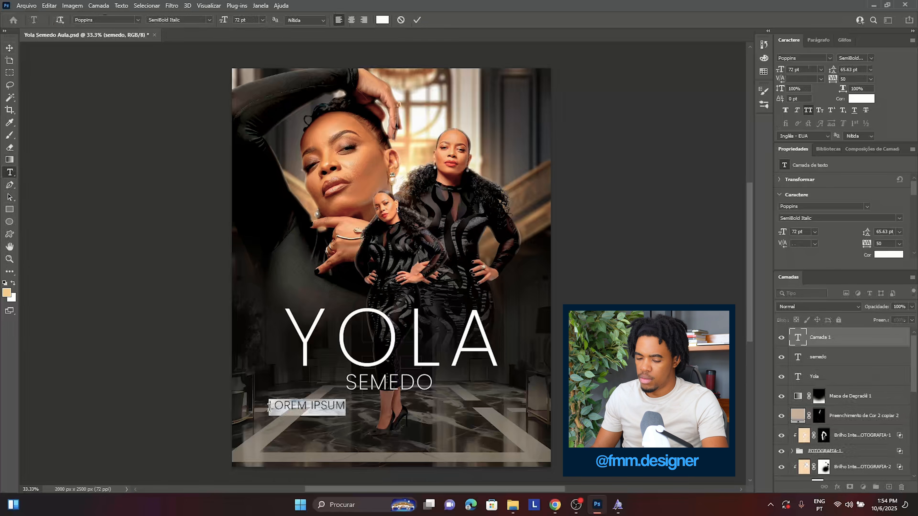
key("Caps_Lock")
type("POSTE")
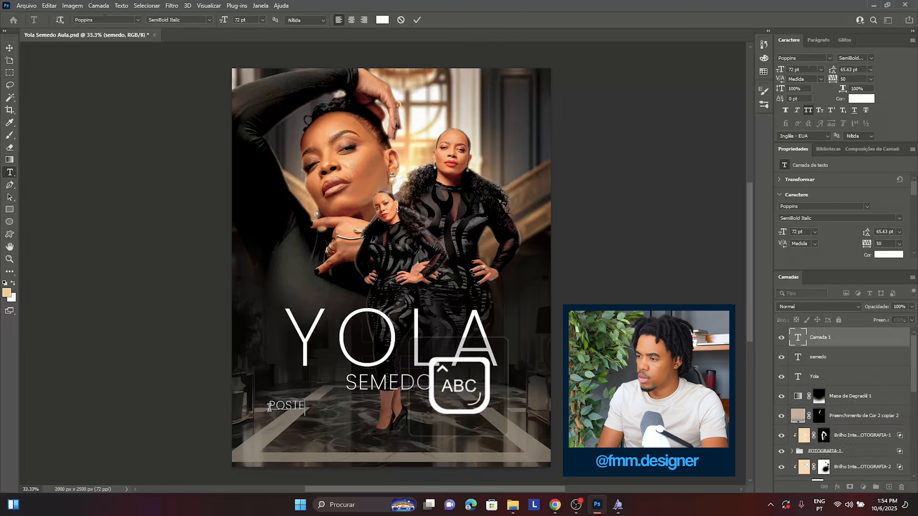
type("R BY FMM")
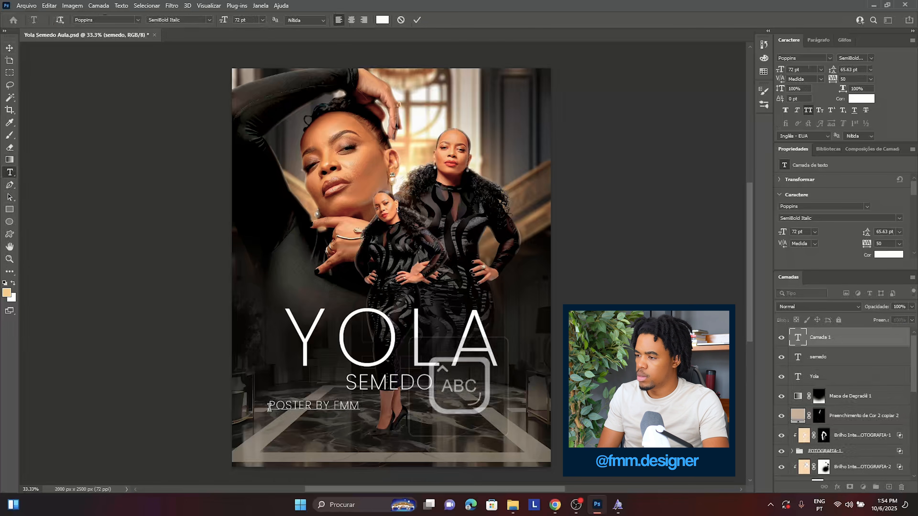
type(" DESIGNER")
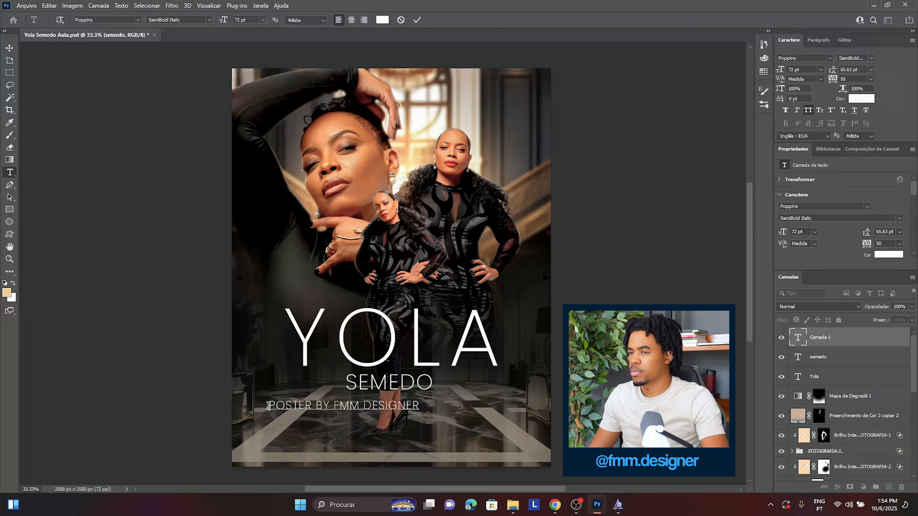
left_click_drag(11, 38, 12, 40)
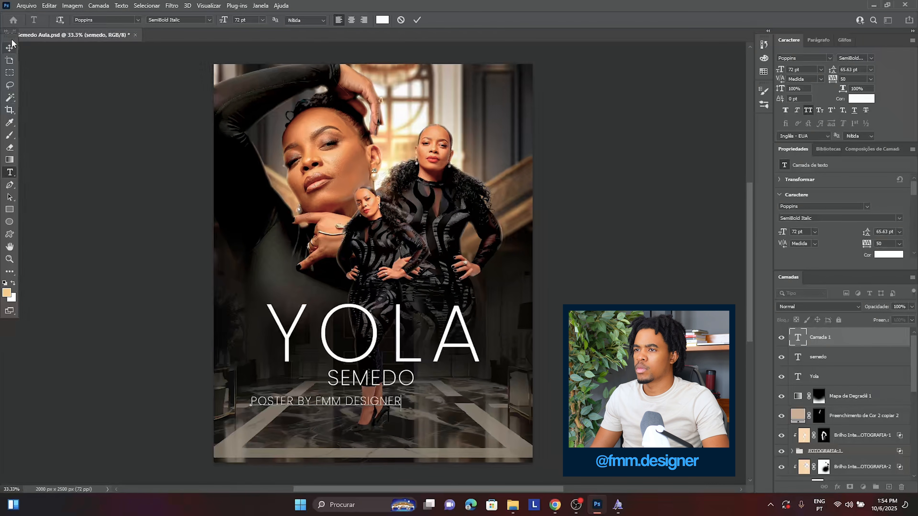
- Set the POSTER BY FMM DESIGNER line's font size to 36 pt
left_click(821, 70)
left_click(801, 170)
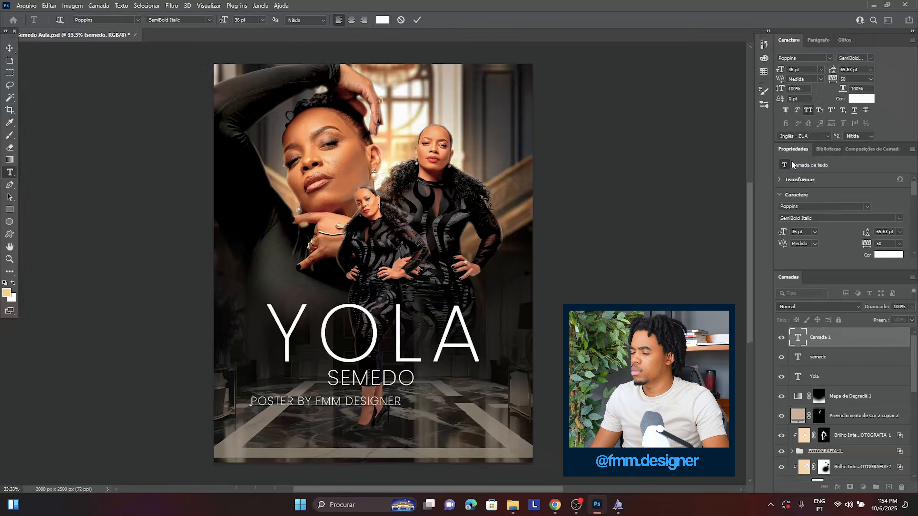
left_click(7, 48)
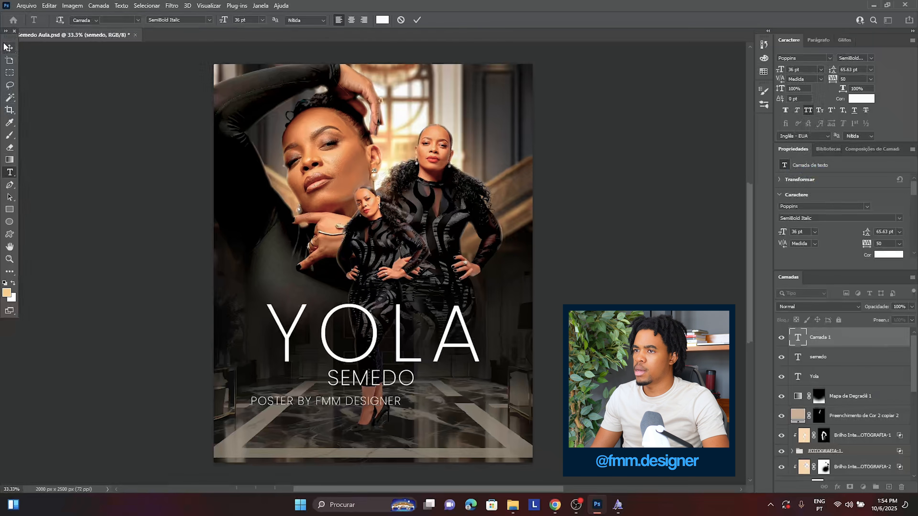
left_click(821, 69)
left_click(806, 171)
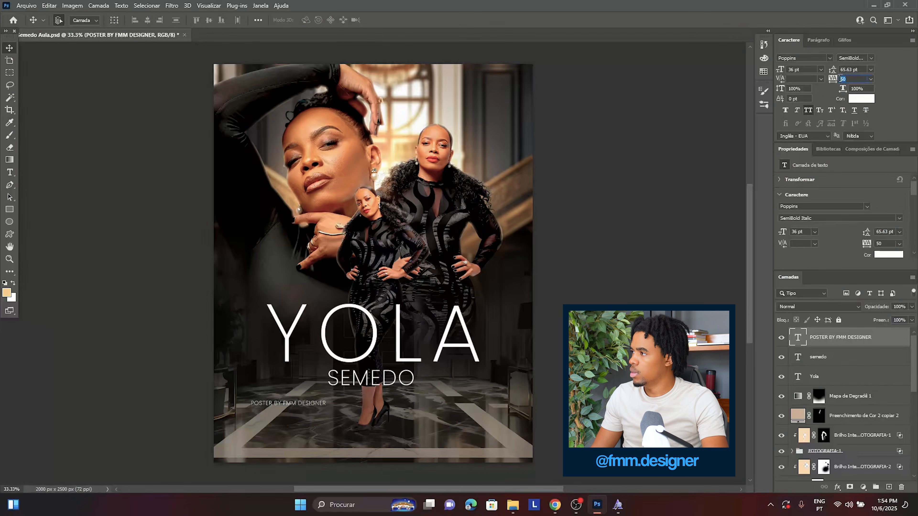
- Set the credit line's tracking to 1000 and place it centred just beneath SEMEDO
double_click(847, 79)
type("1")
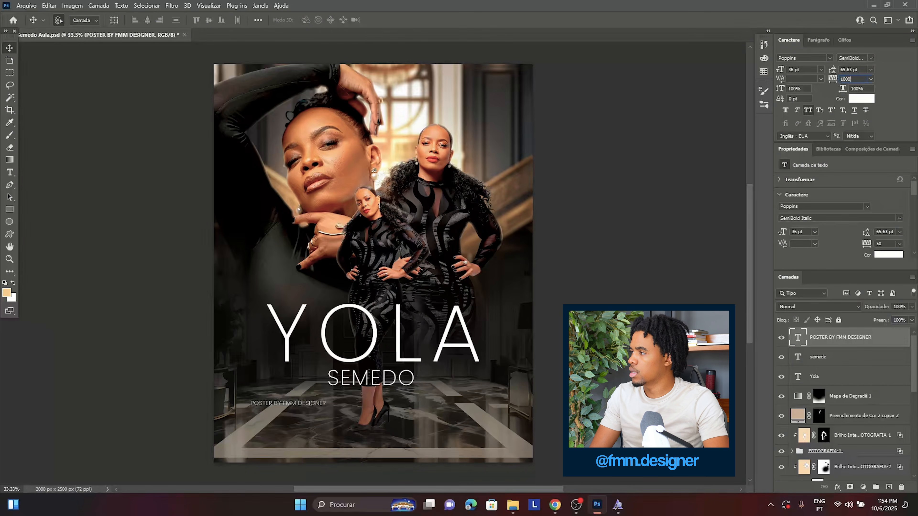
type("000")
key("Return")
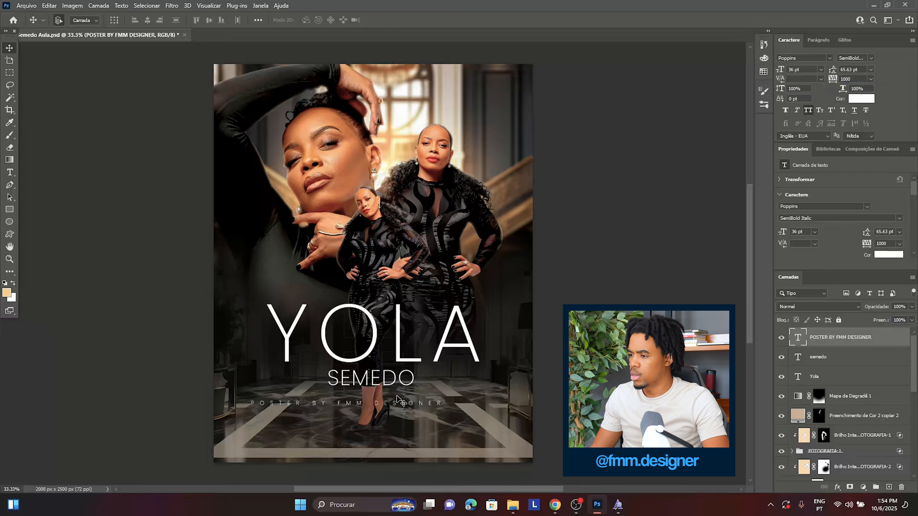
left_click_drag(402, 405, 430, 402)
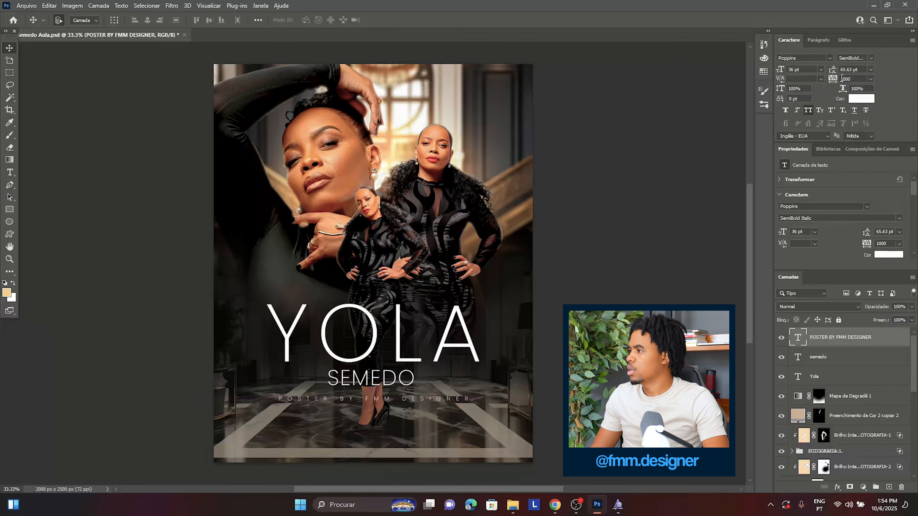
- Set the credit line to the Poppins Black style and nudge it to stay centred under SEMEDO
left_click(871, 59)
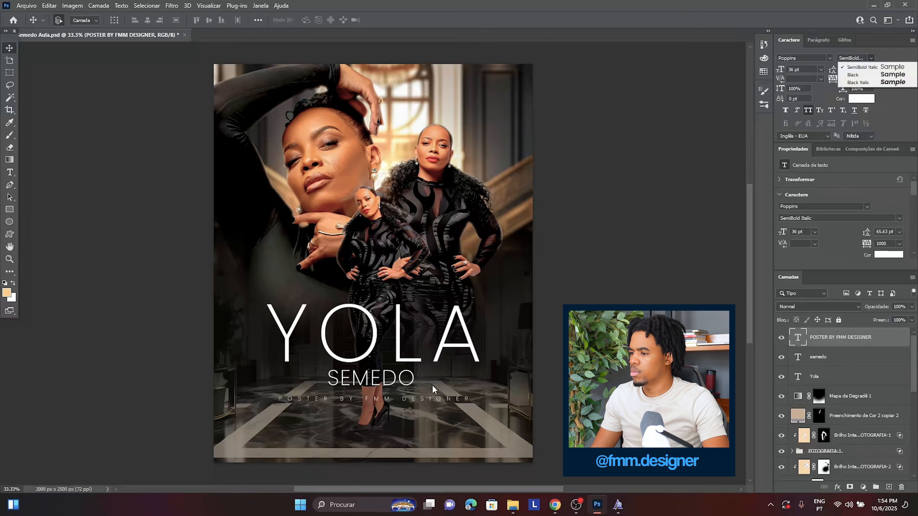
key("Down")
key("Return")
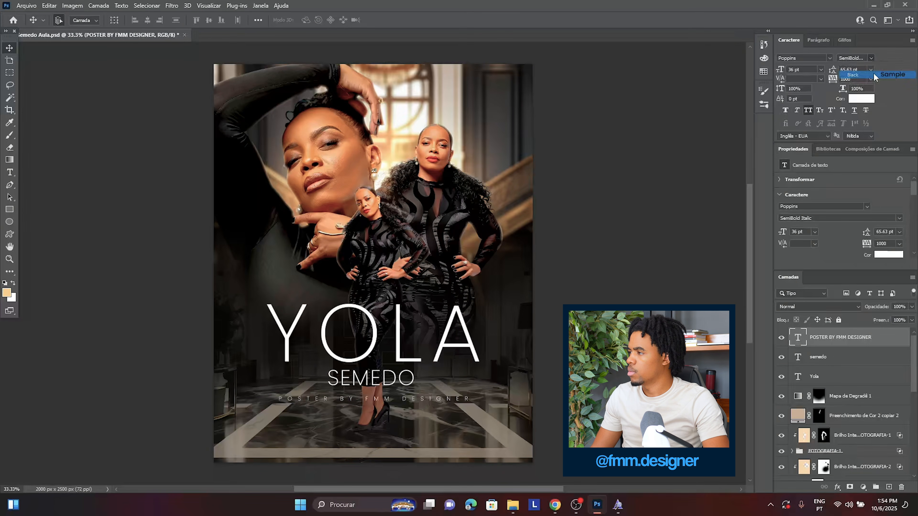
left_click_drag(426, 402, 422, 401)
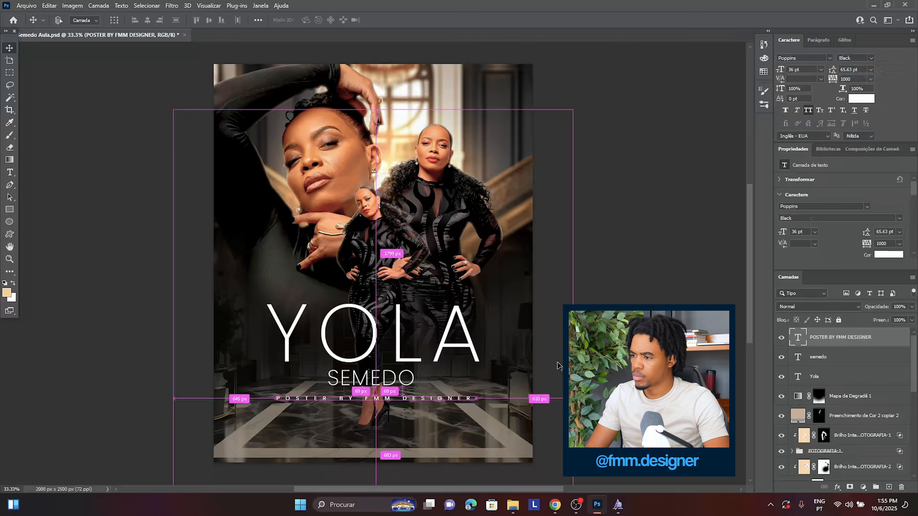
- Toggle the grid overlay on the poster
key("ctrl+apostrophe")
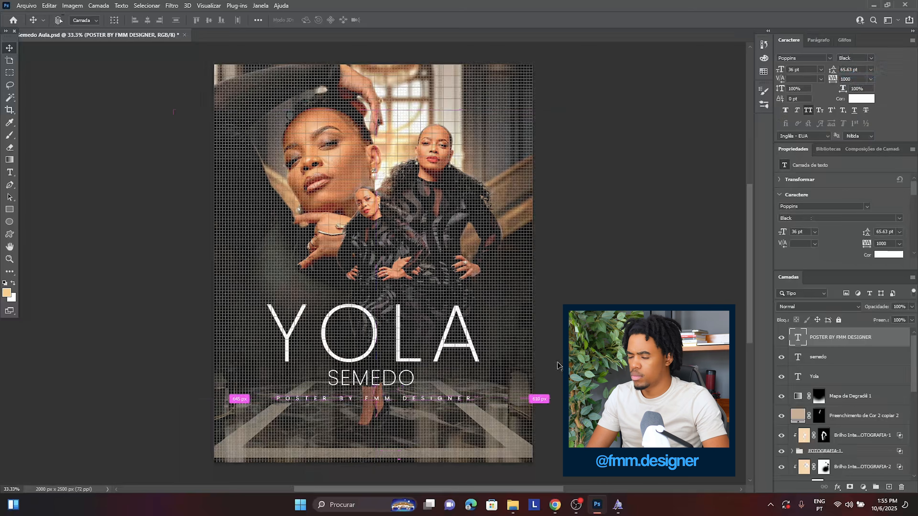
key("ctrl+apostrophe")
key("ctrl+apostrophe")
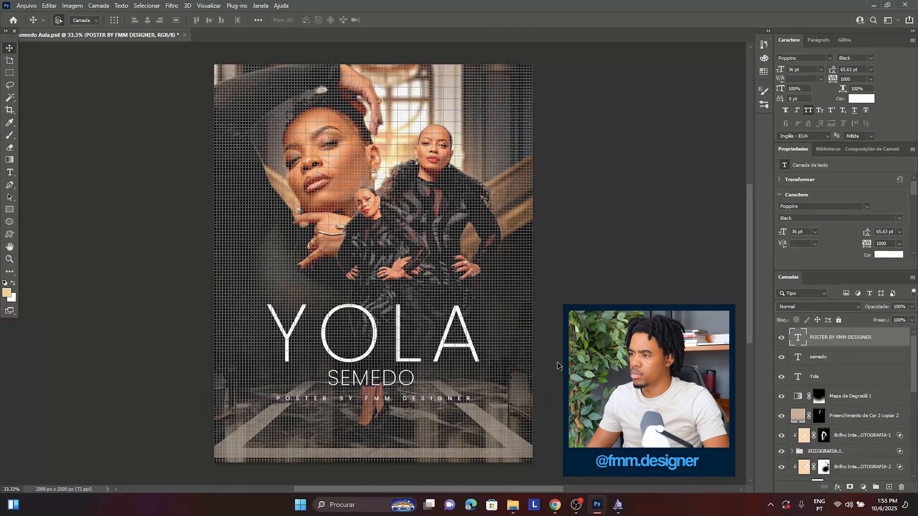
- Hide the grid overlay on the poster and switch the keyboard layout to Inglês (Estados Unidos) US
key("ctrl+apostrophe")
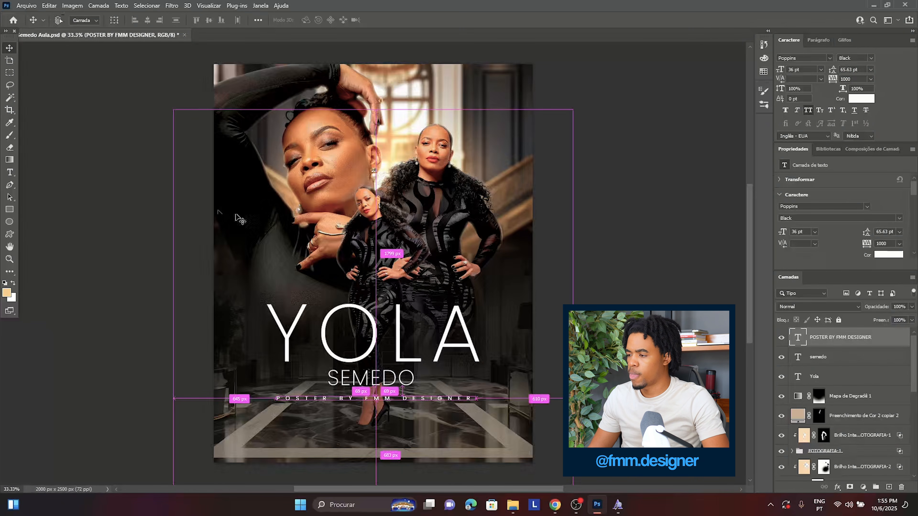
left_click(823, 504)
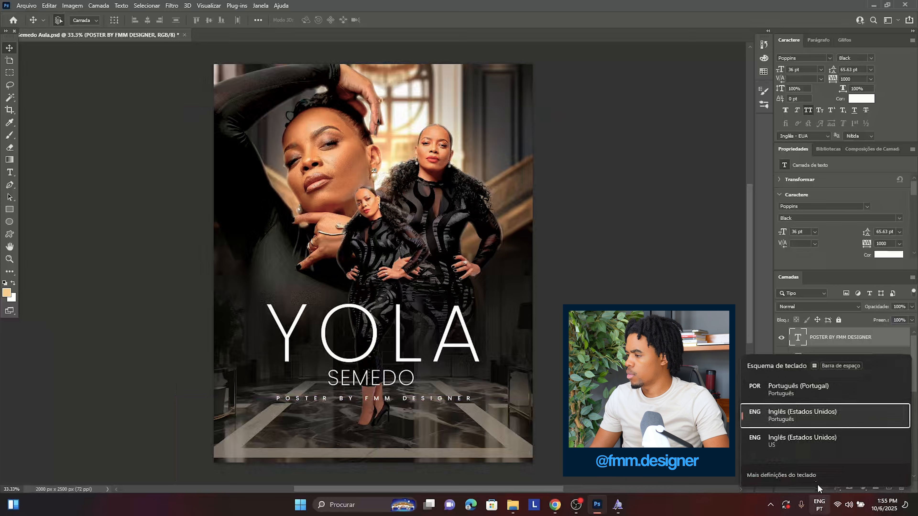
left_click(795, 445)
- Review the whole poster at a smaller scale and save the document
left_click(361, 231)
key("ctrl+minus")
key("ctrl+minus")
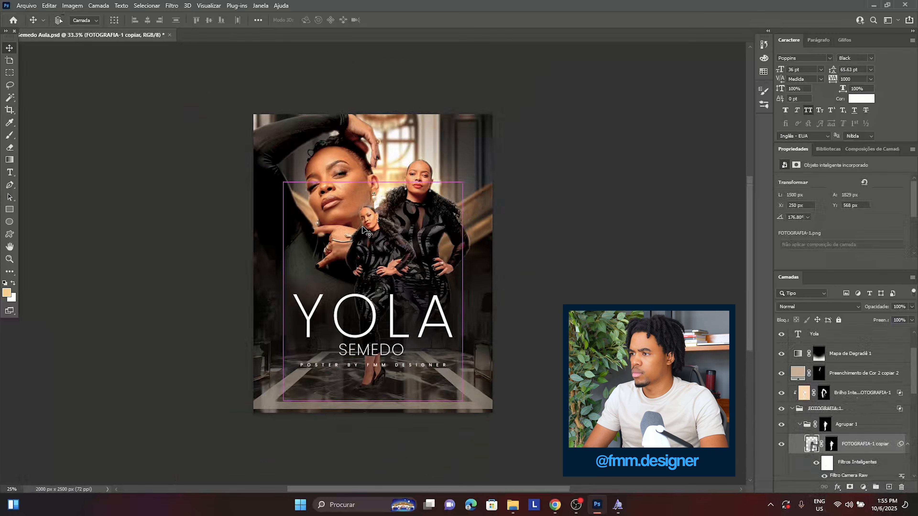
key("ctrl+plus")
key("ctrl+plus")
key("ctrl+s")
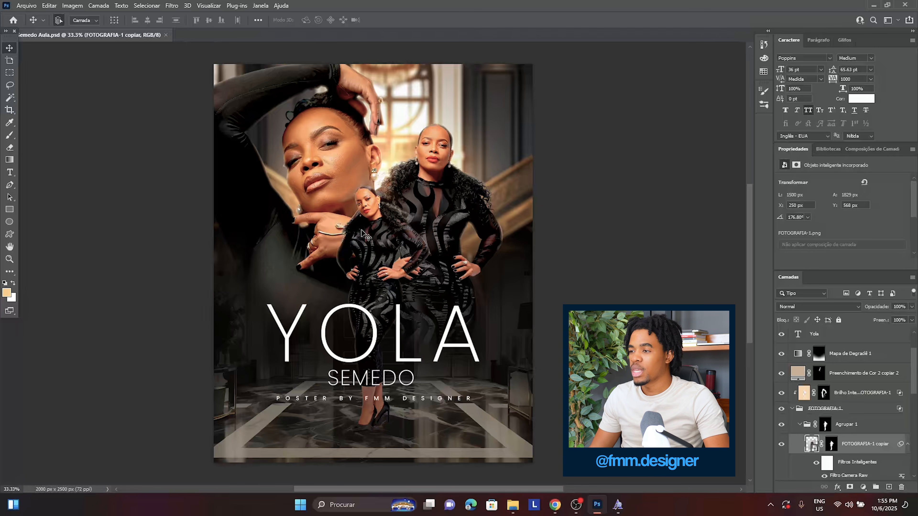
- Group the POSTER BY FMM DESIGNER, semedo and Yola text layers and name the group textos
scroll(867, 376, "down", 3)
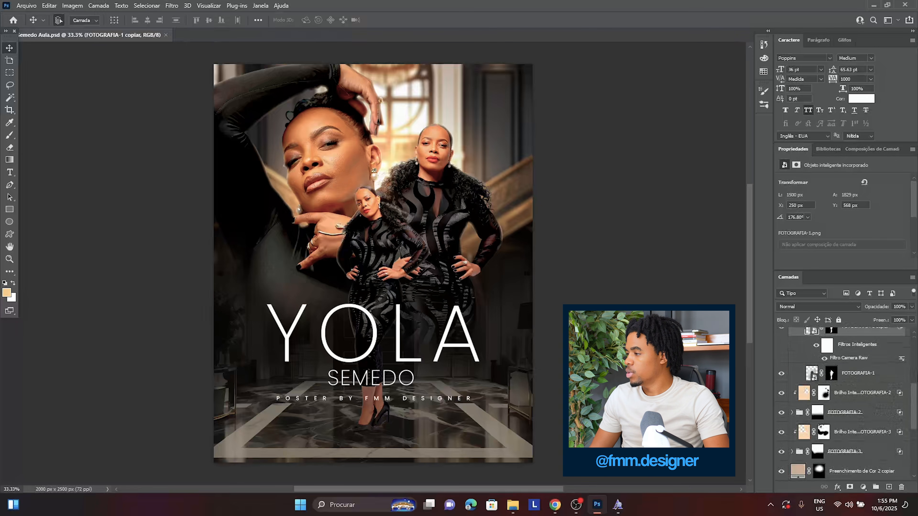
scroll(831, 372, "up", 5)
left_click(840, 339)
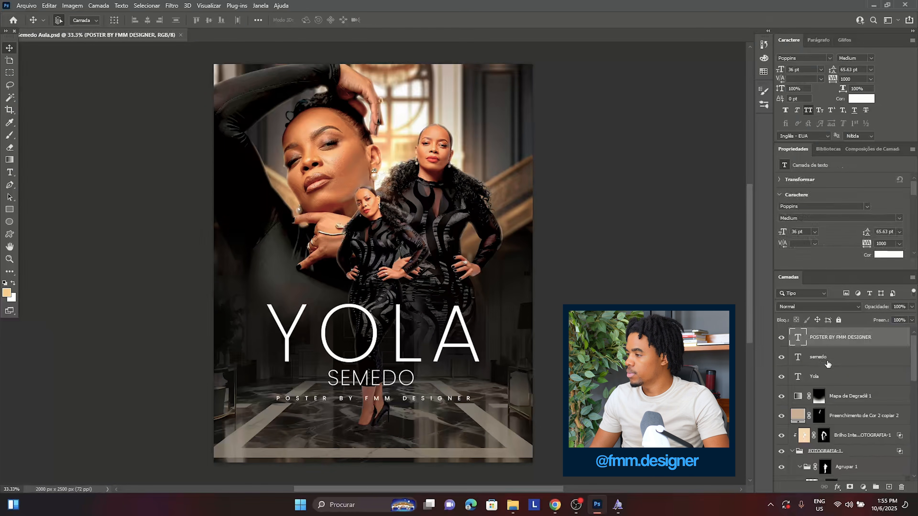
left_click(834, 379, "shift")
key("ctrl+g")
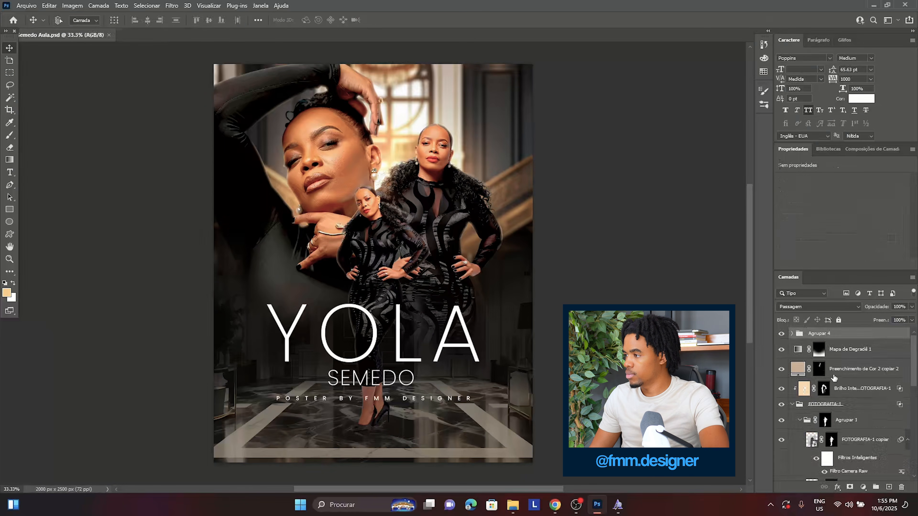
double_click(815, 337)
key("Caps_Lock")
type("te")
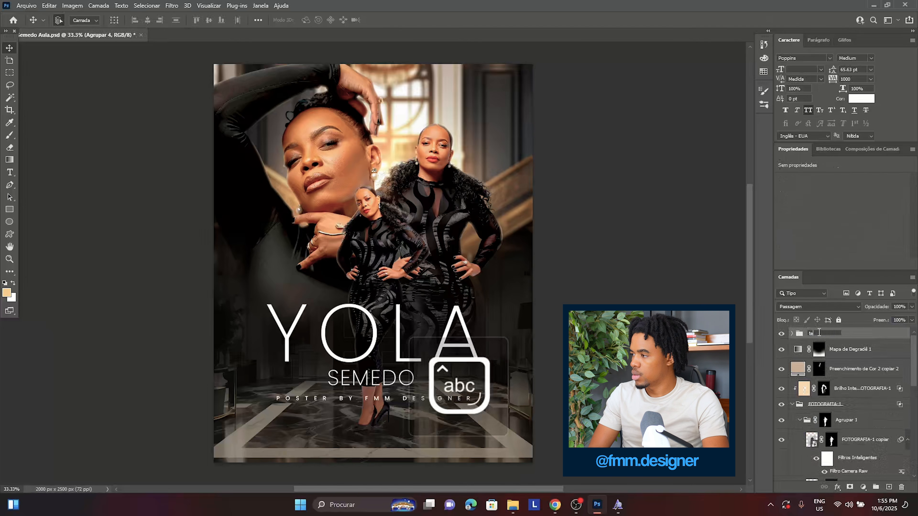
type("xto")
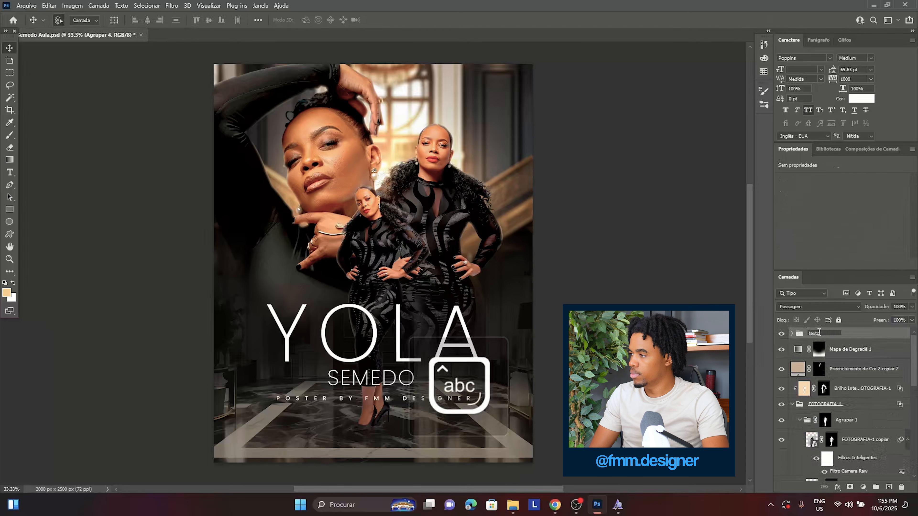
type("s")
- Add a black solid colour fill layer directly above the Mapa de Degradê 1 layer
left_click(819, 349)
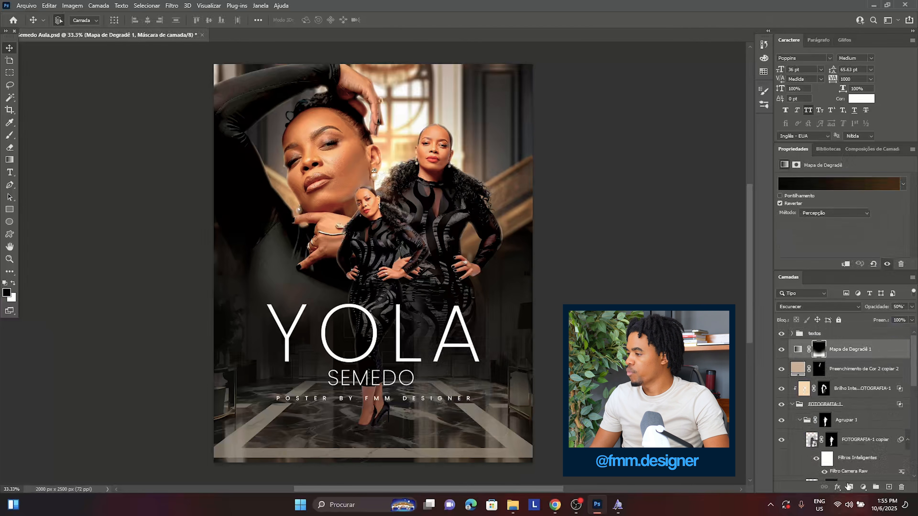
left_click(863, 487)
left_click(875, 317)
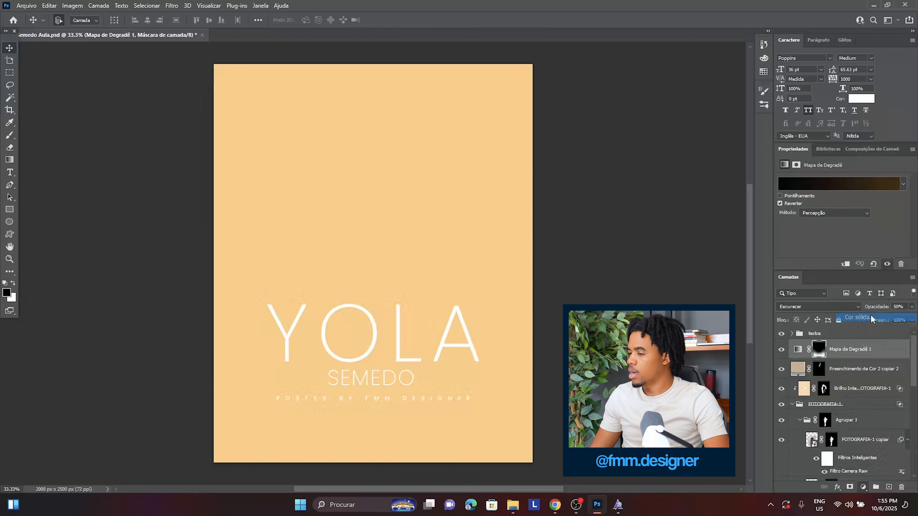
left_click_drag(666, 154, 578, 170)
key("Return")
key("v")
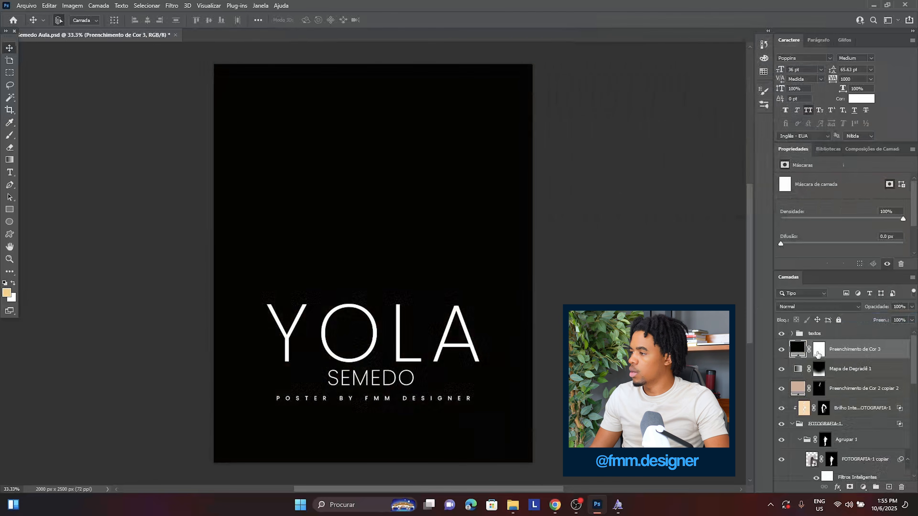
- Invert the black fill's mask and draw white reflected gradients on it to darken a band behind the titles
key("ctrl+i")
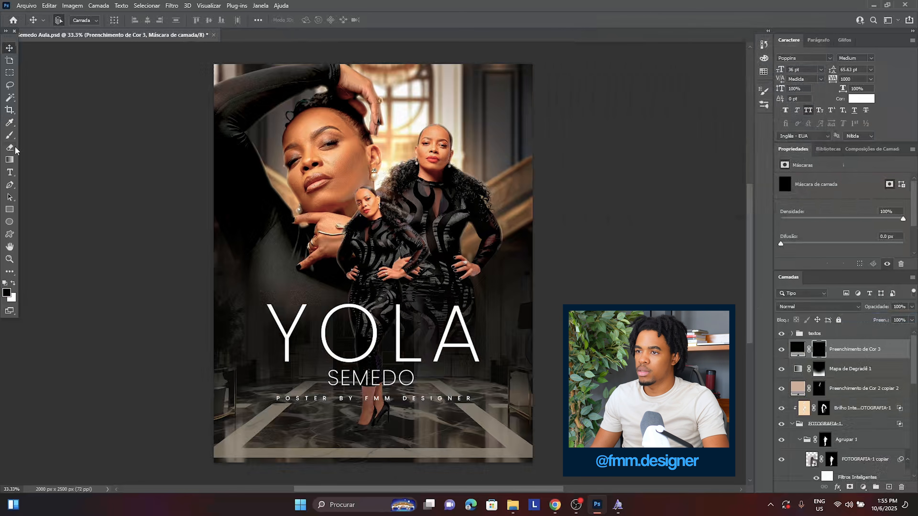
left_click(8, 160)
left_click(146, 20)
key("x")
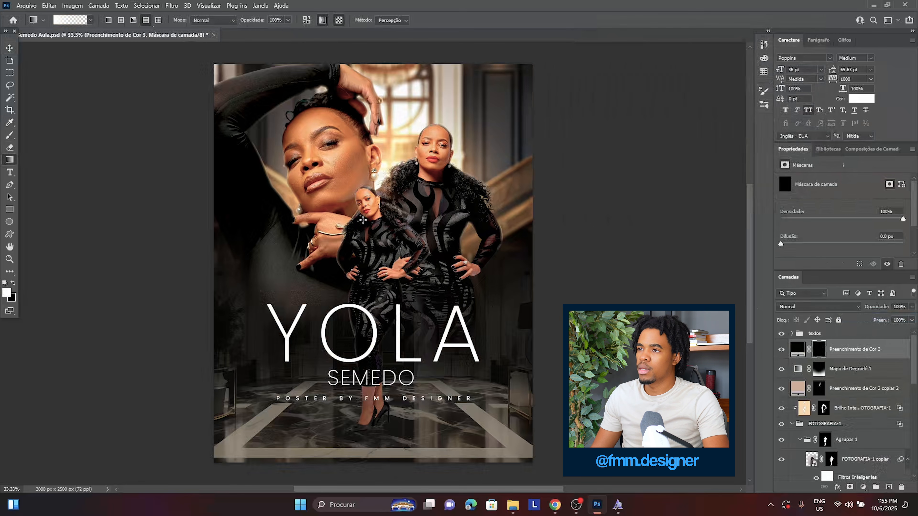
left_click_drag(369, 347, 362, 259)
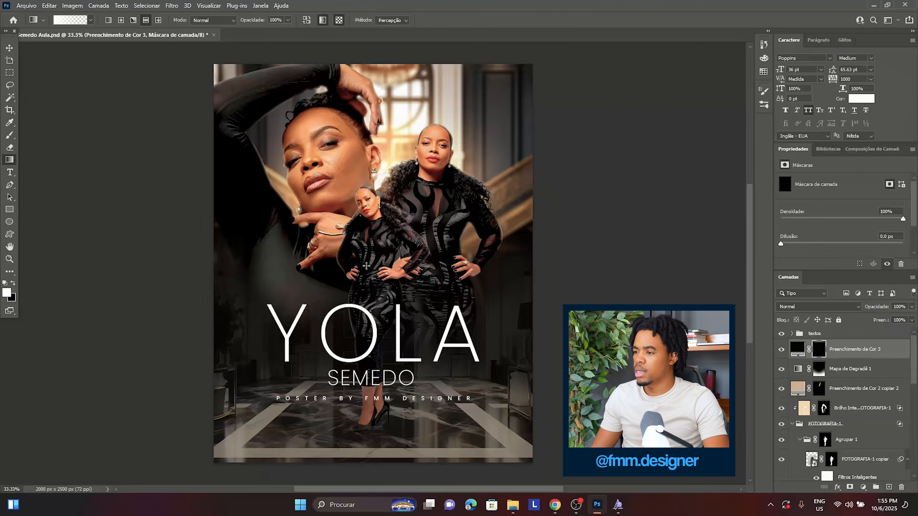
left_click_drag(362, 384, 360, 429)
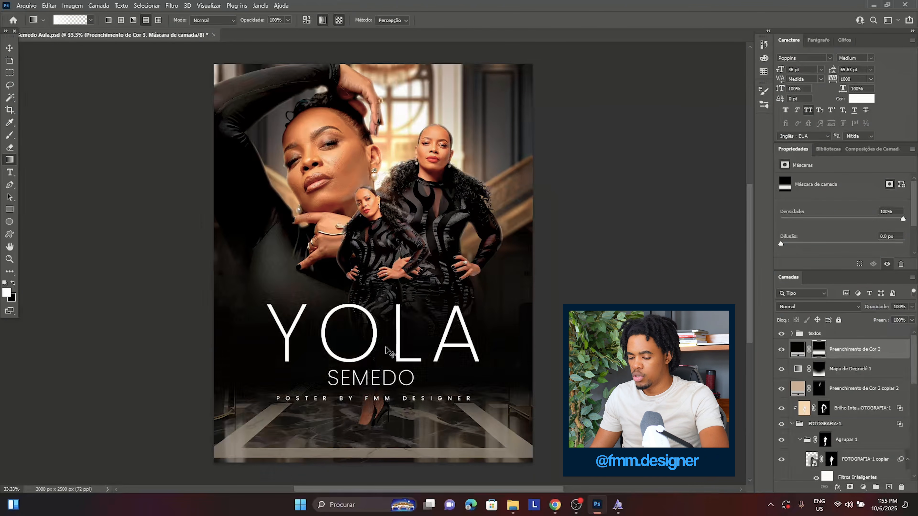
- Move the black gradient band slightly downward with Free Transform
key("ctrl+t")
left_click_drag(368, 327, 369, 338)
key("Return")
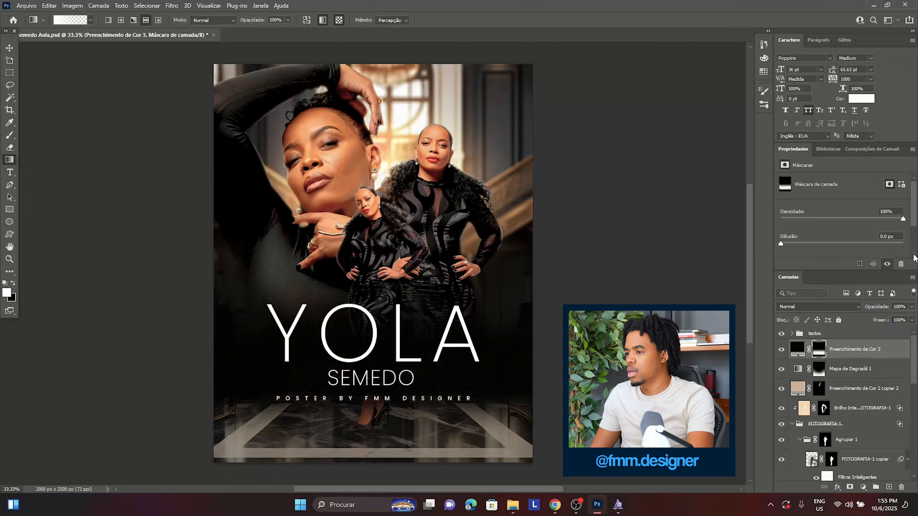
- Try the black fill layer at 45% opacity and compare the poster with and without it
left_click_drag(877, 310, 851, 307)
left_click(782, 350)
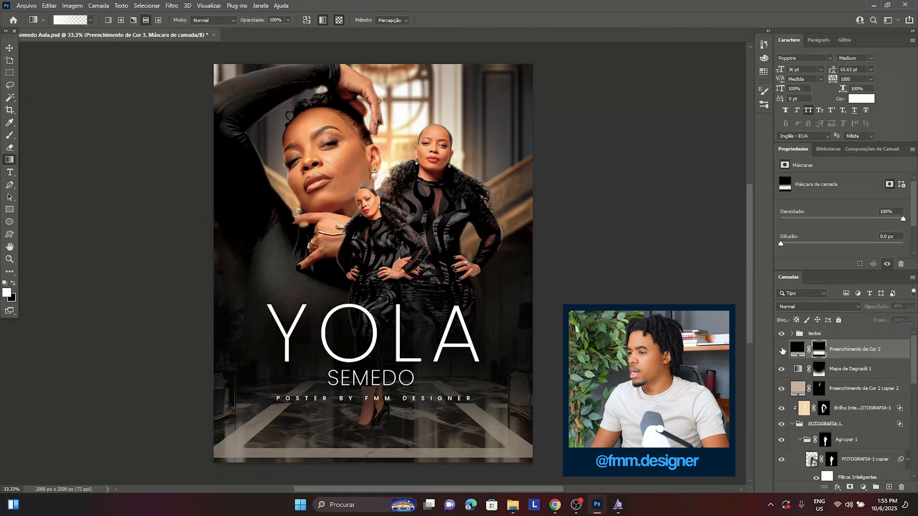
left_click(782, 350)
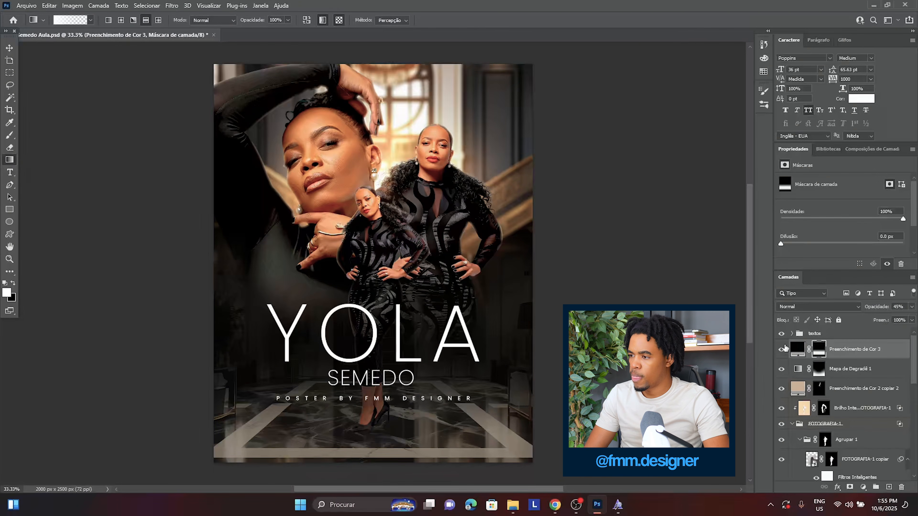
key("ctrl+minus")
key("ctrl+minus")
key("ctrl+plus")
key("ctrl+plus")
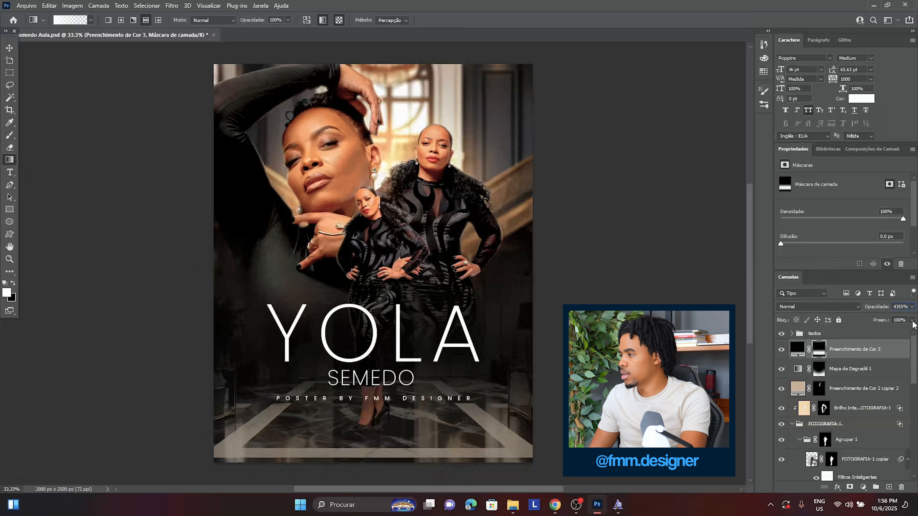
- Set the black fill layer's opacity to 35%
left_click_drag(906, 306, 848, 307)
type("35")
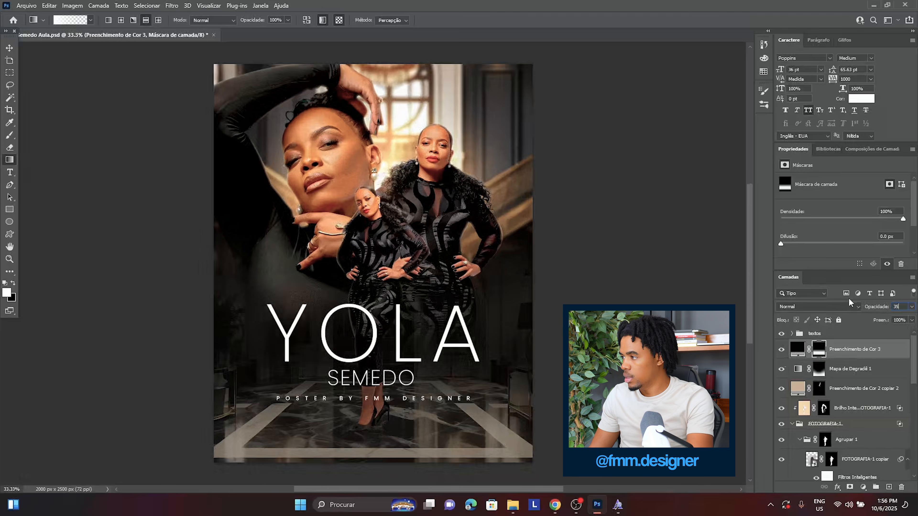
key("Return")
- Switch to the Move tool, check the whole poster and save the document
left_click(9, 48)
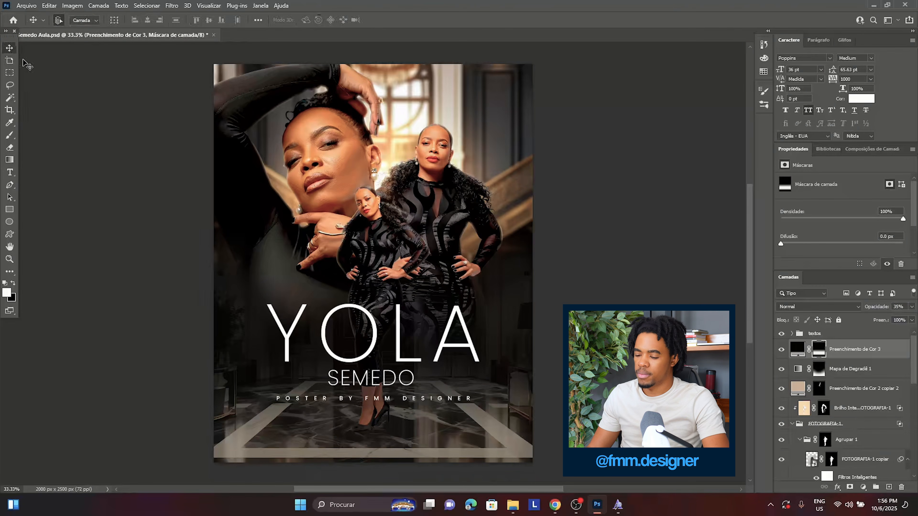
key("ctrl+minus")
key("ctrl+plus")
key("ctrl+plus")
key("ctrl+s")
key("ctrl+minus")
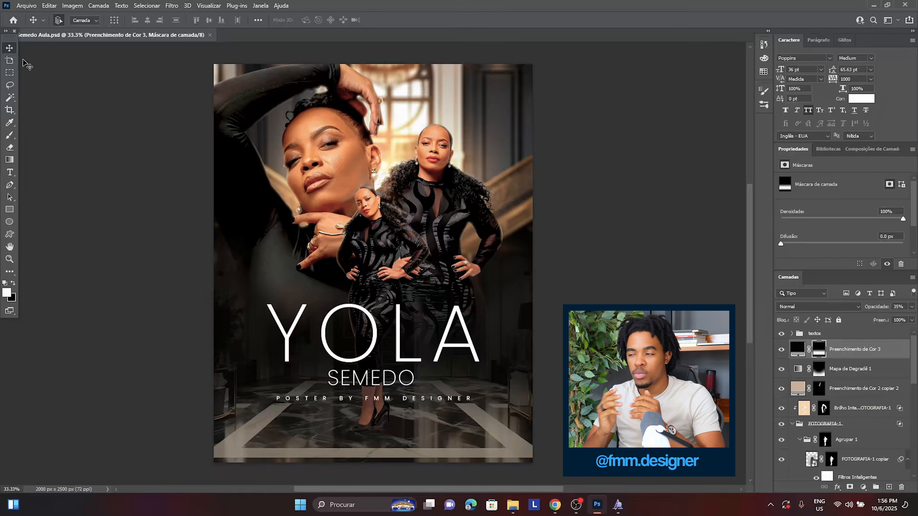
- Open the Colors By FMM.psd file from the ARQUIVOS folder
left_click(26, 5)
left_click(42, 25)
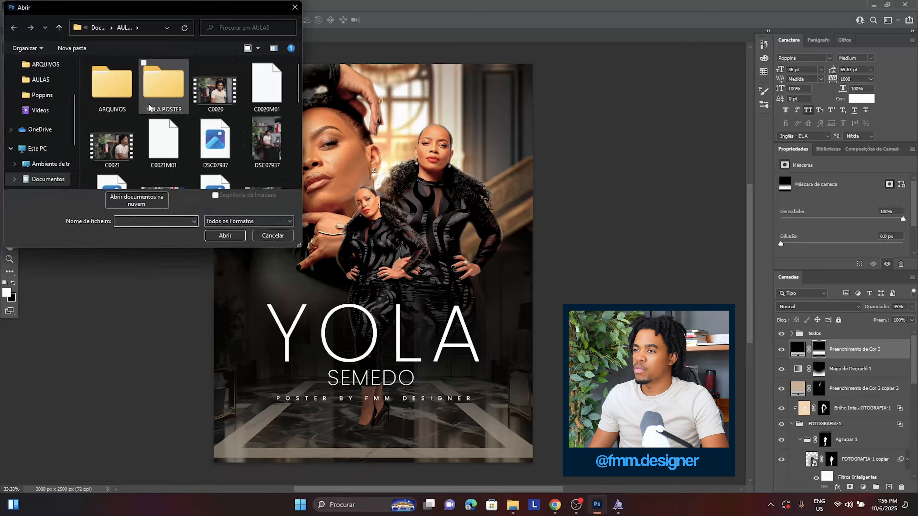
left_click(147, 104)
double_click(147, 104)
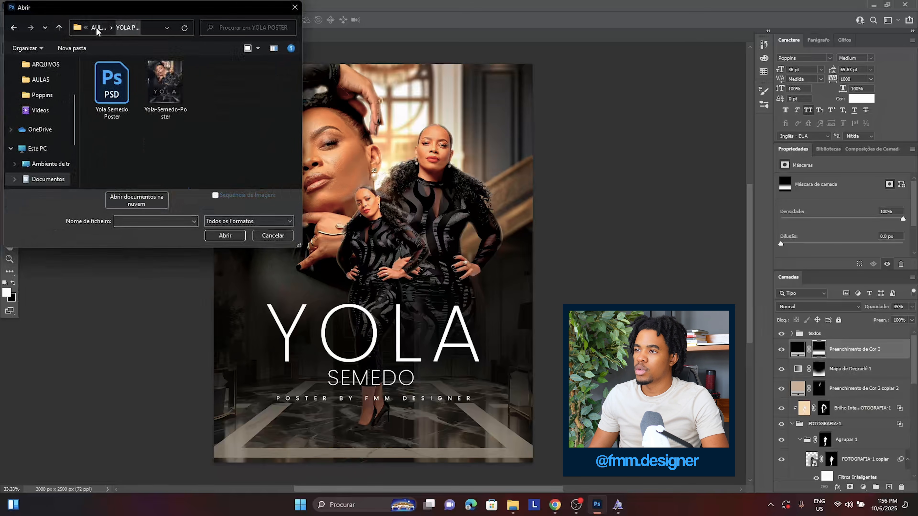
left_click(125, 27)
double_click(122, 75)
double_click(121, 94)
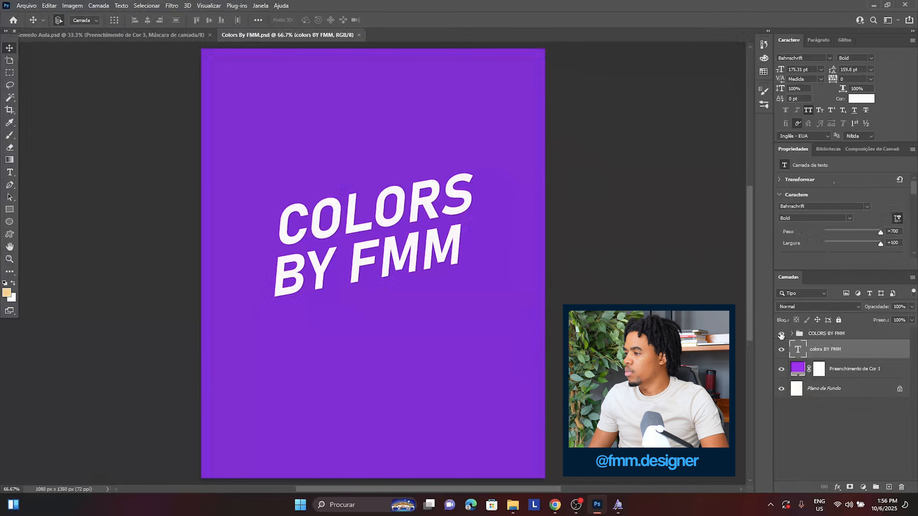
- Copy the COLORS BY FMM group into the poster document and place it above the textos group
left_click(781, 334)
left_click(781, 335)
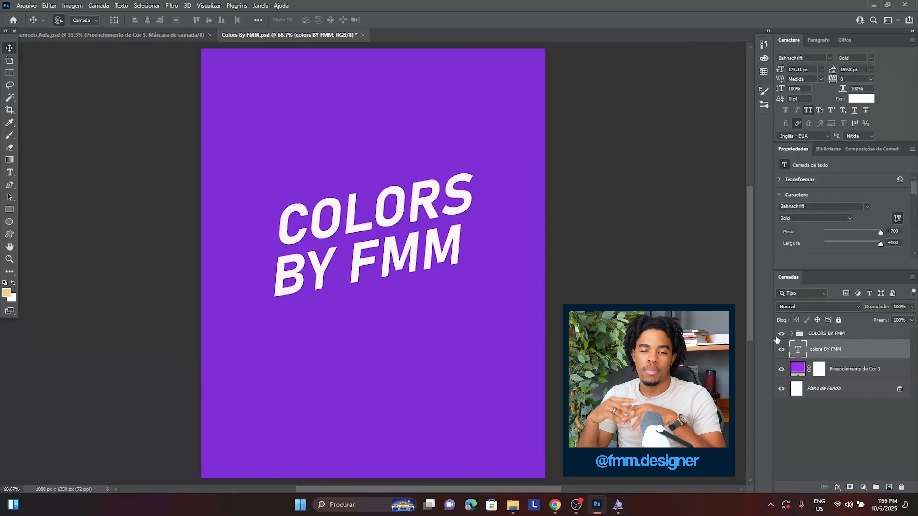
left_click(829, 332)
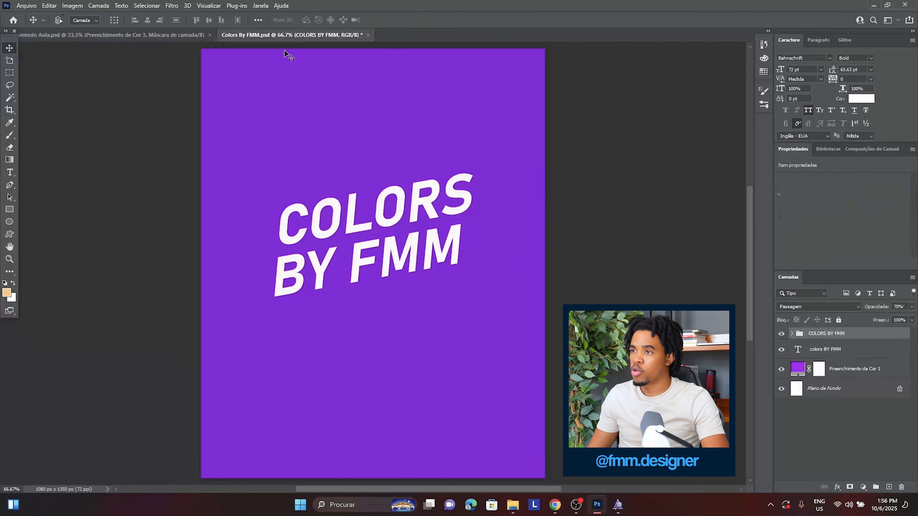
left_click(169, 36)
left_click(826, 333)
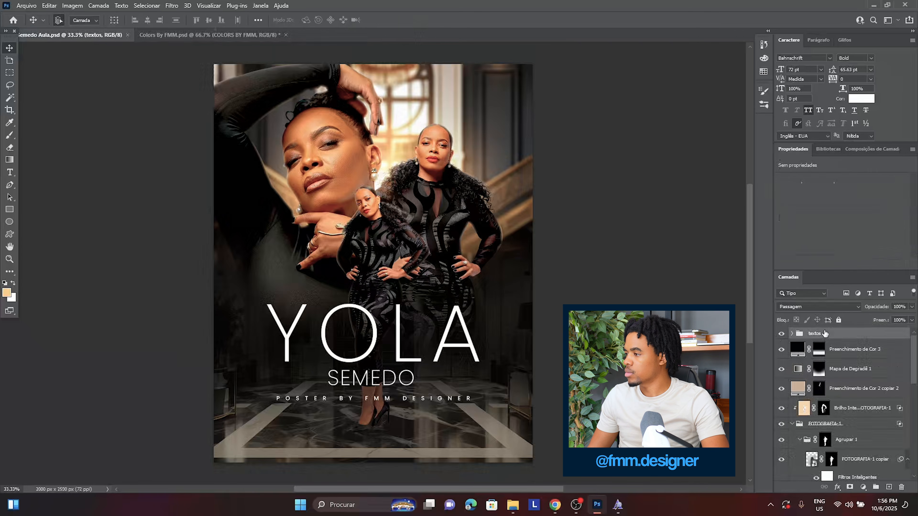
key("ctrl+v")
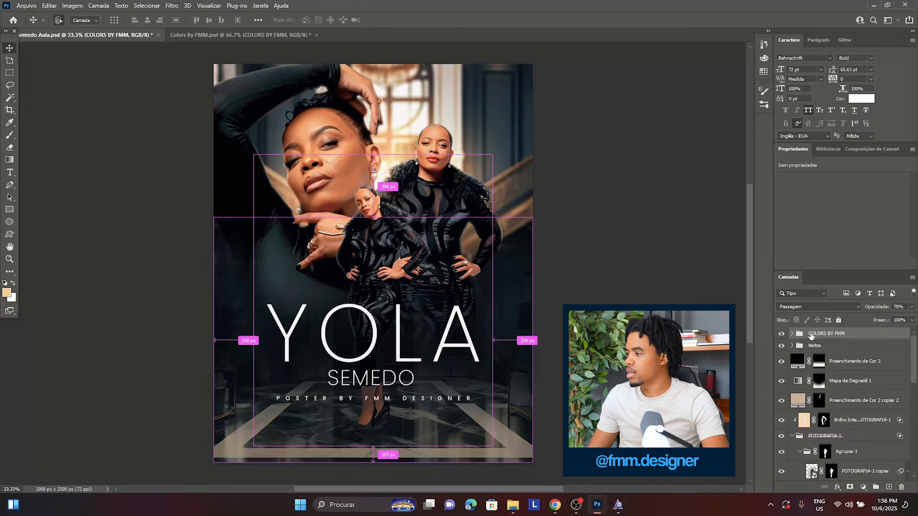
- Toggle the COLORS BY FMM group's visibility to compare the poster with and without the colour grading
left_click(792, 333)
left_click(791, 334)
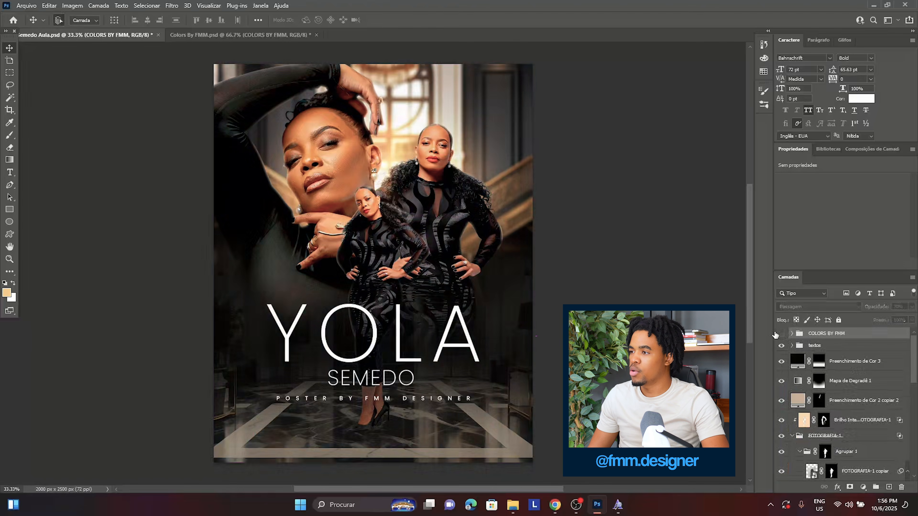
left_click(774, 334)
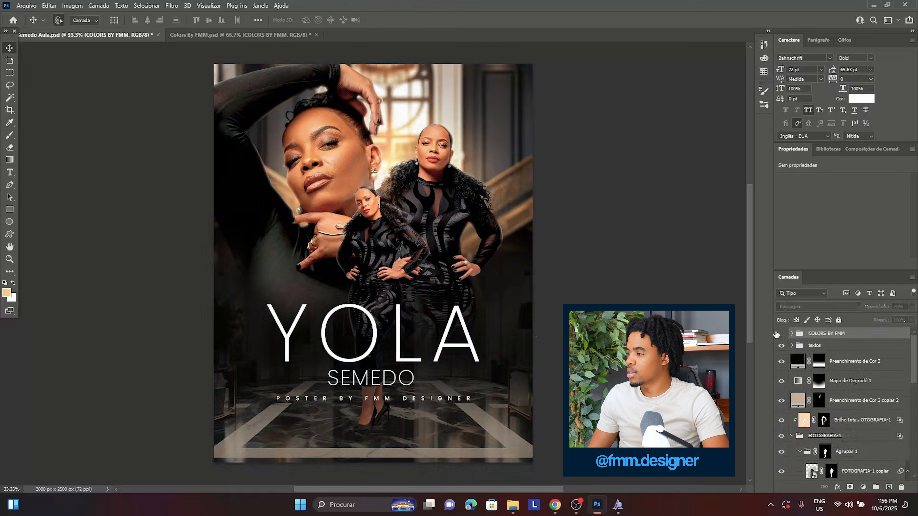
- Expand the COLORS BY FMM group and hide all of its colour preset groups, from Orange down to Iceberg
left_click(792, 333)
scroll(806, 421, "down", 3)
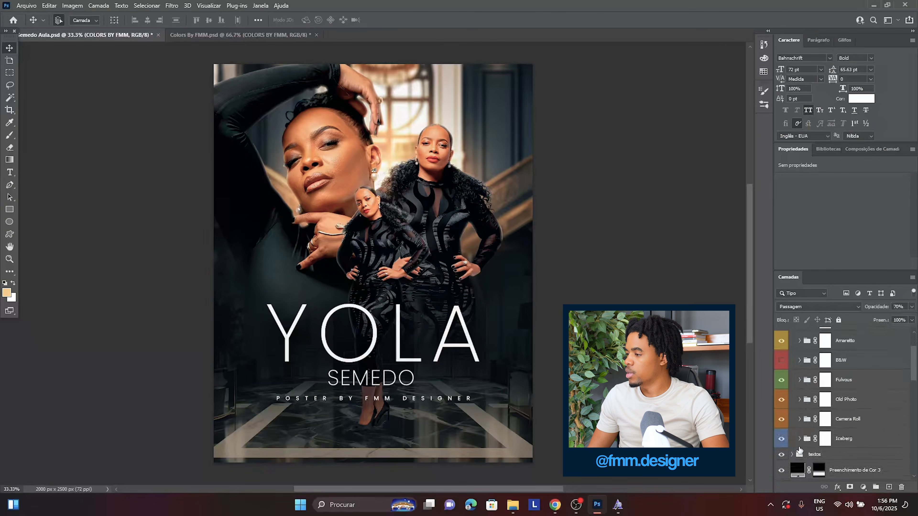
scroll(799, 418, "up", 3)
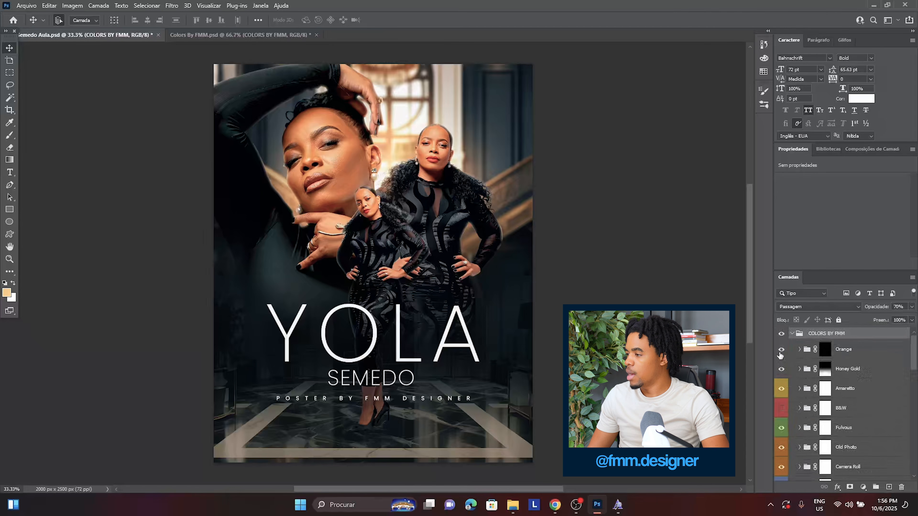
left_click(783, 394)
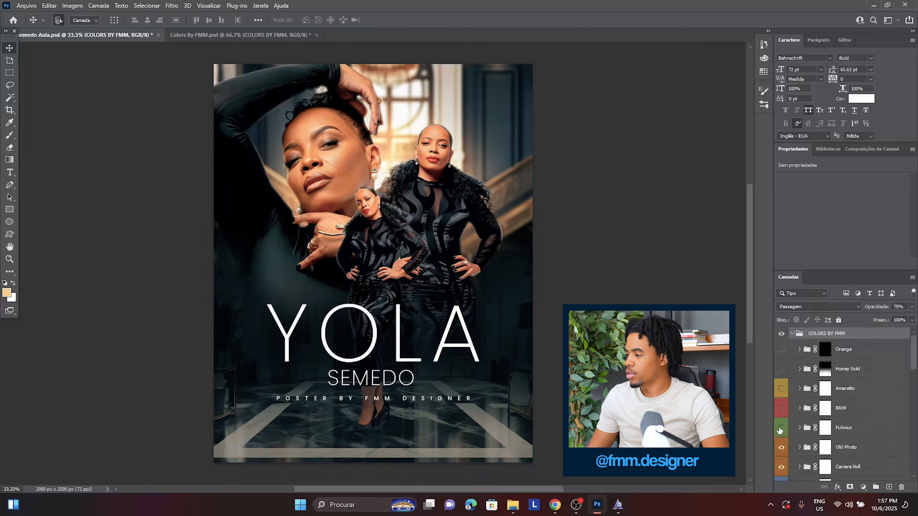
scroll(781, 416, "down", 2)
left_click(782, 387)
left_click(782, 407)
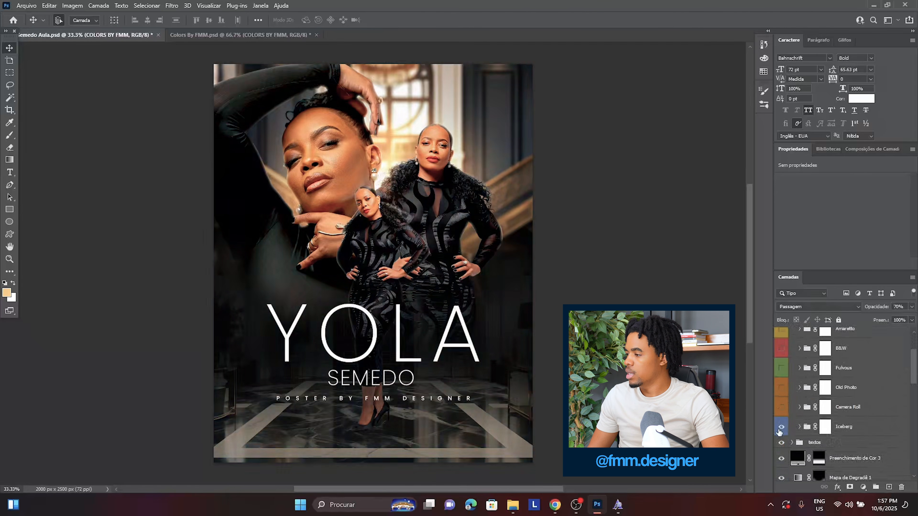
scroll(807, 429, "up", 2)
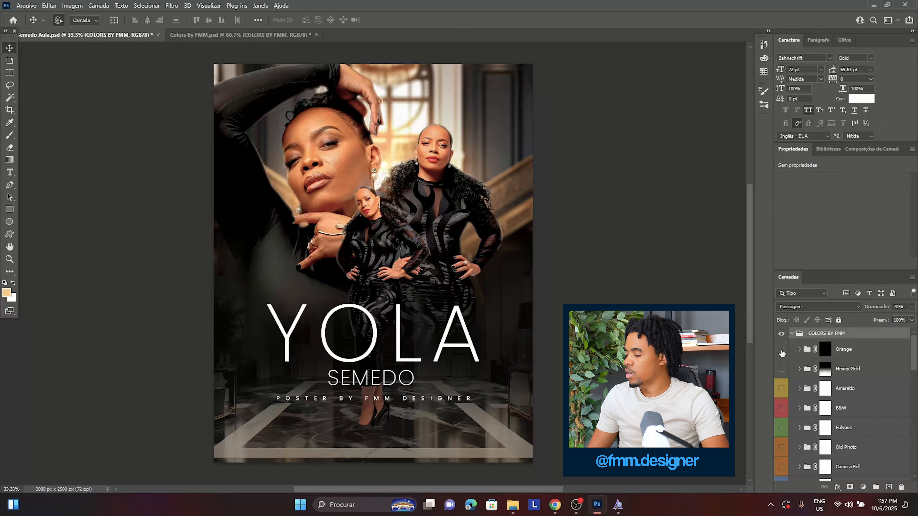
- Delete the Orange group's mask, preview the preset on the poster at 100% opacity and hide it again
left_click(828, 354)
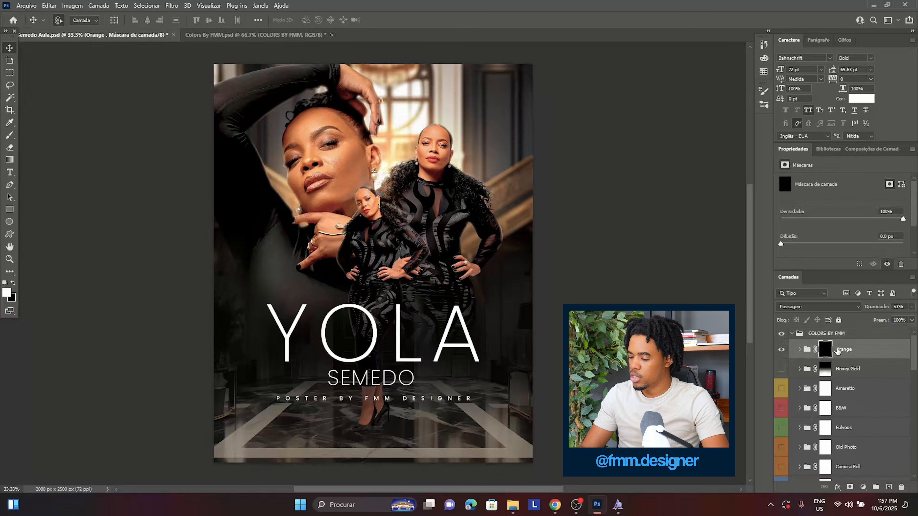
key("Delete")
left_click_drag(869, 307, 899, 308)
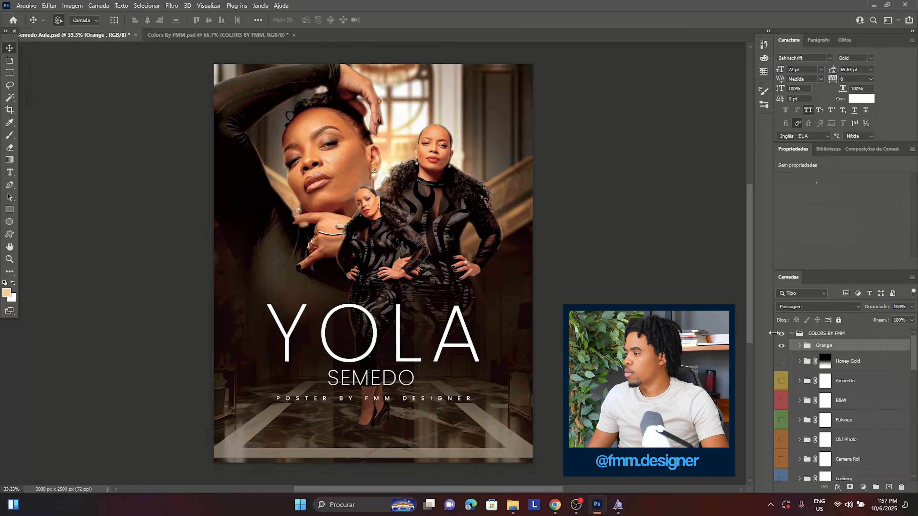
left_click(781, 346)
- Show the Honey Gold group, delete its mask, preview the preset at 100% opacity and hide it again
left_click(782, 362)
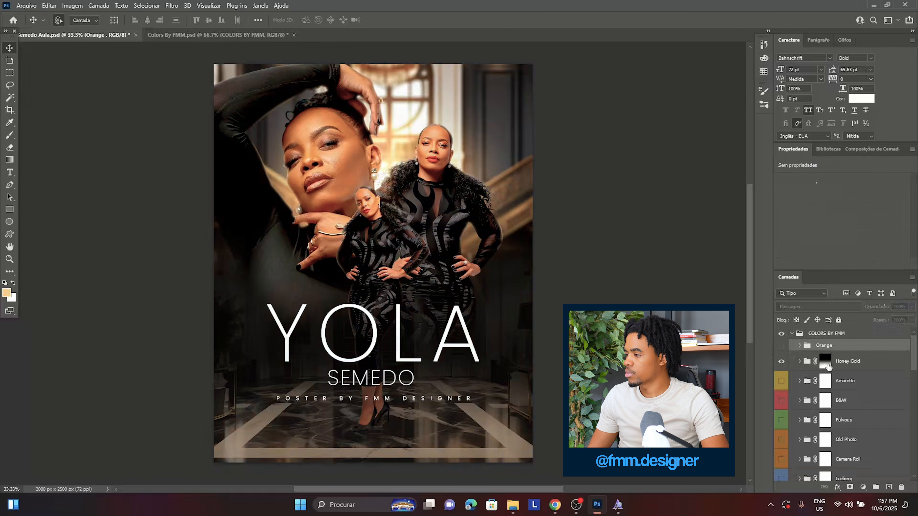
left_click(828, 363)
key("Delete")
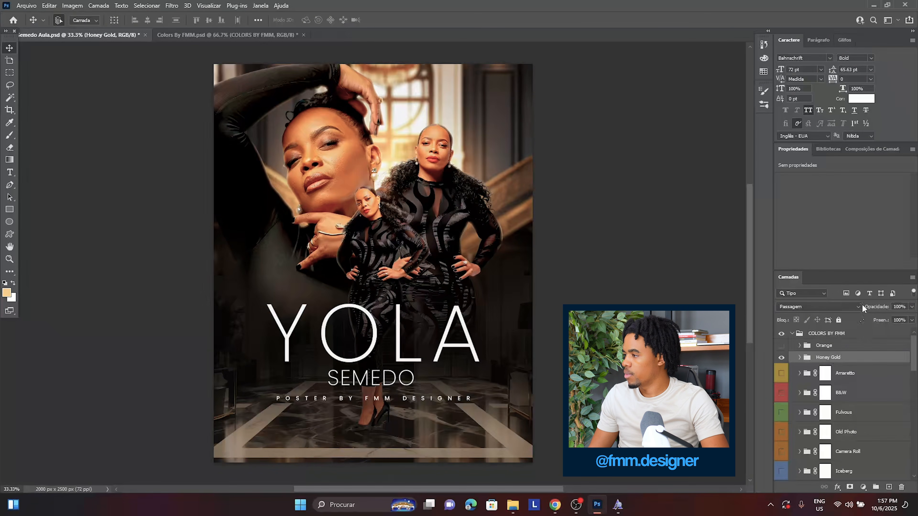
left_click(781, 357)
- Preview the Amaretto preset group on the poster at 100% opacity and hide it again
left_click(845, 378)
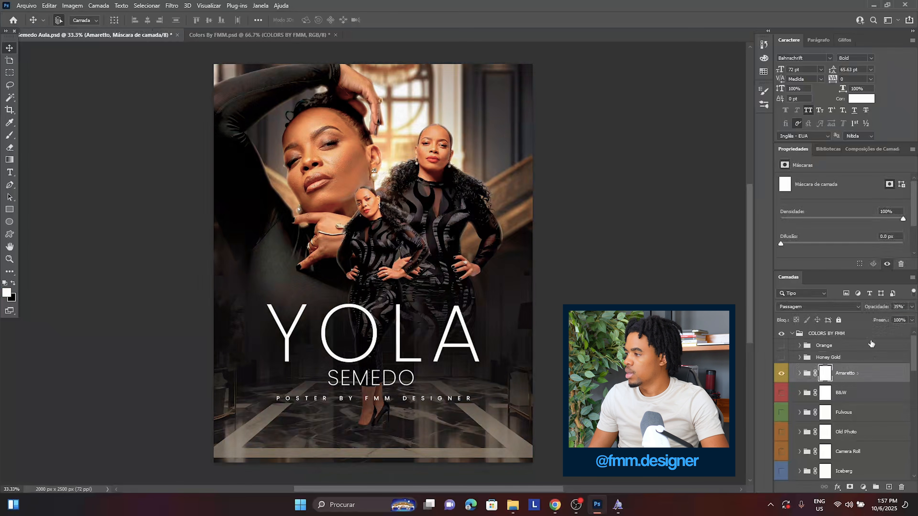
left_click_drag(869, 308, 896, 307)
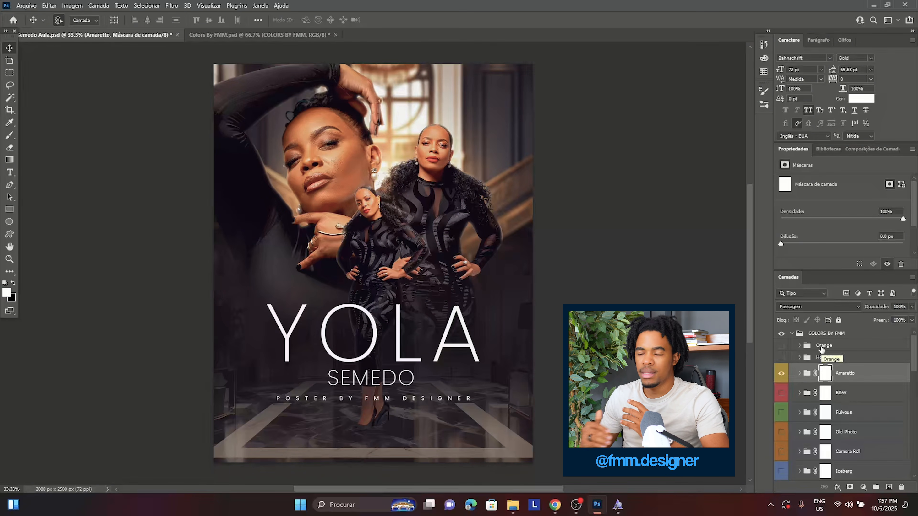
left_click(781, 373)
- Preview the B&W preset group, examine its Curves and Black & White adjustment layers, and hide the group again
left_click(781, 393)
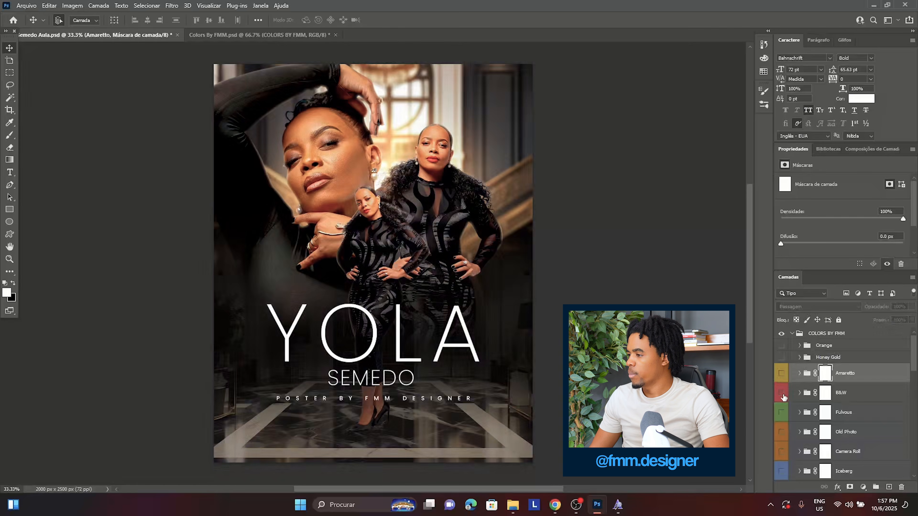
left_click(857, 398)
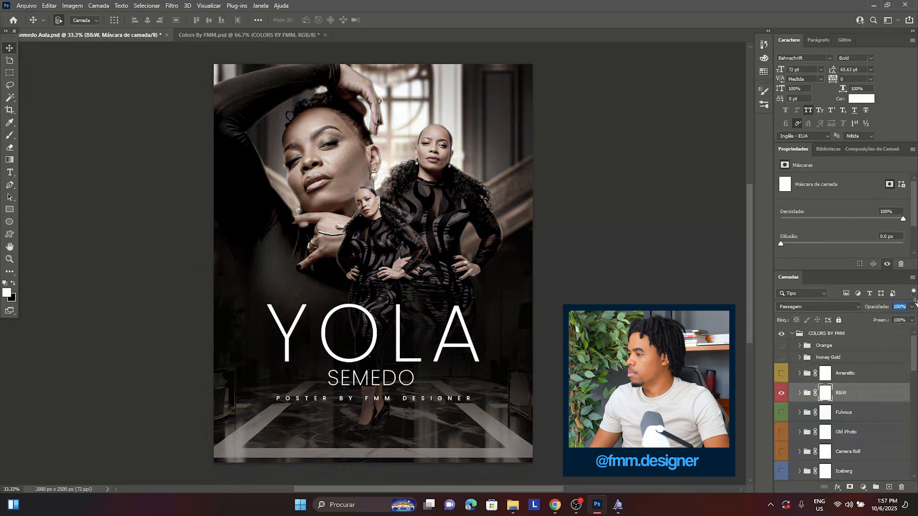
left_click(800, 394)
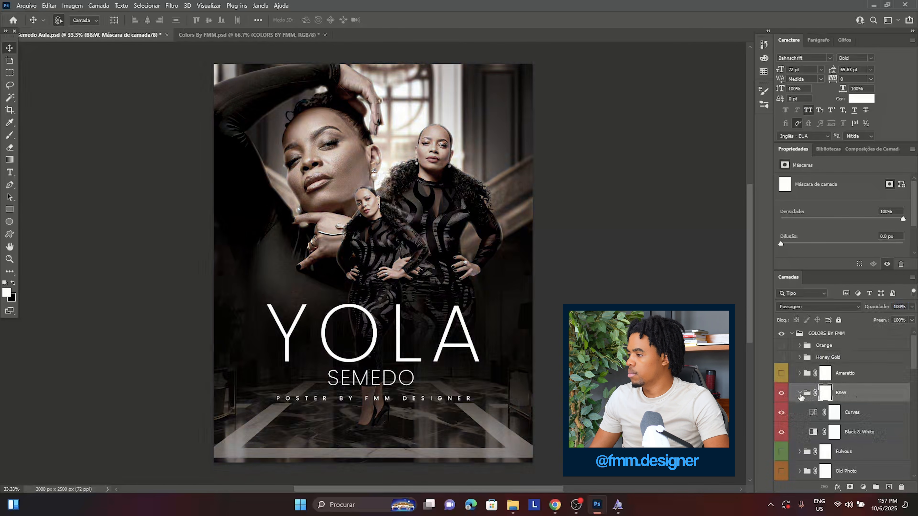
left_click(846, 417)
left_click(866, 434)
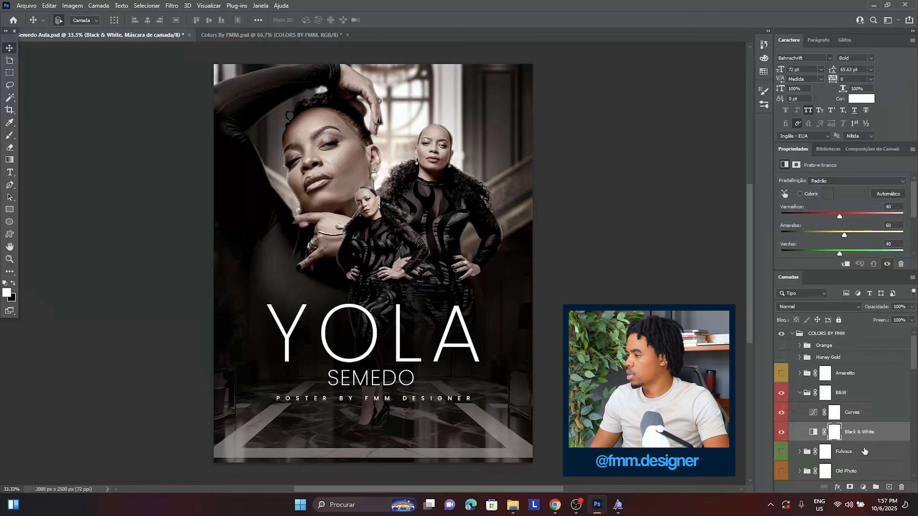
left_click(867, 456)
left_click(862, 397)
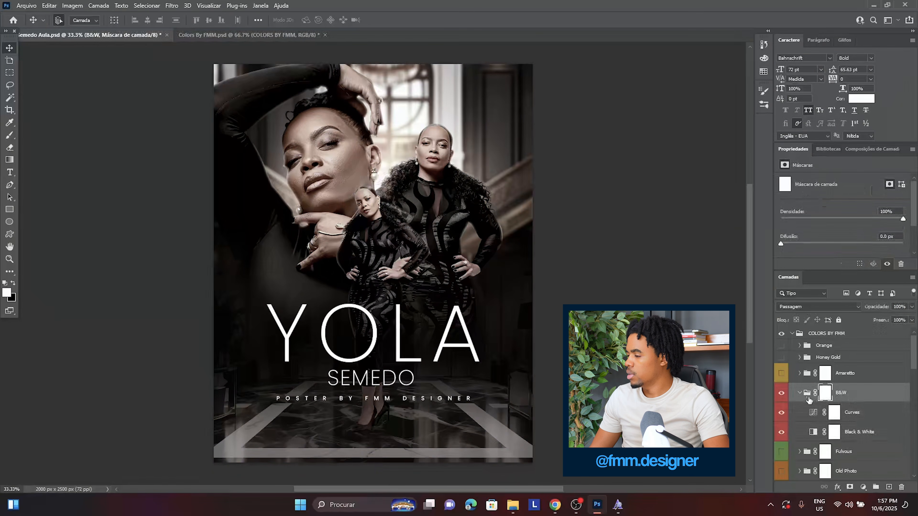
left_click(801, 394)
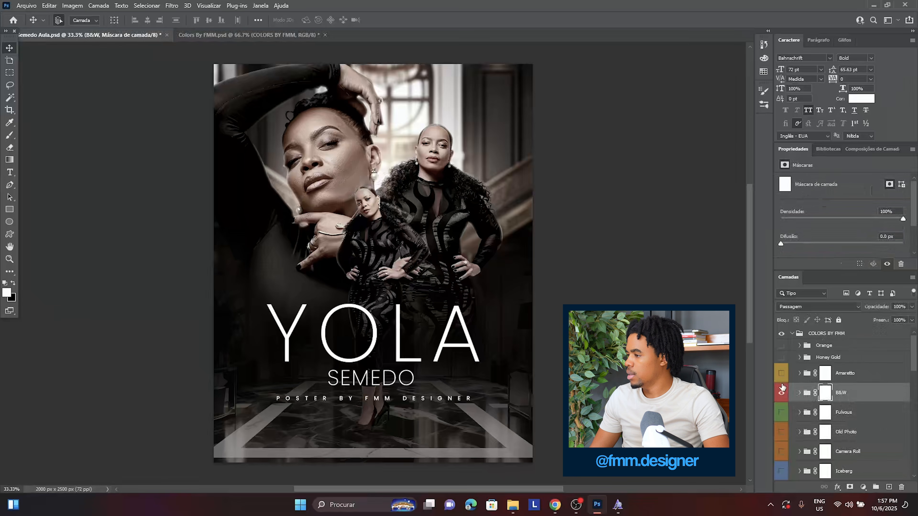
left_click(782, 388)
- Preview the Fulvous preset group on the poster at 100% opacity and hide it again
left_click(804, 415)
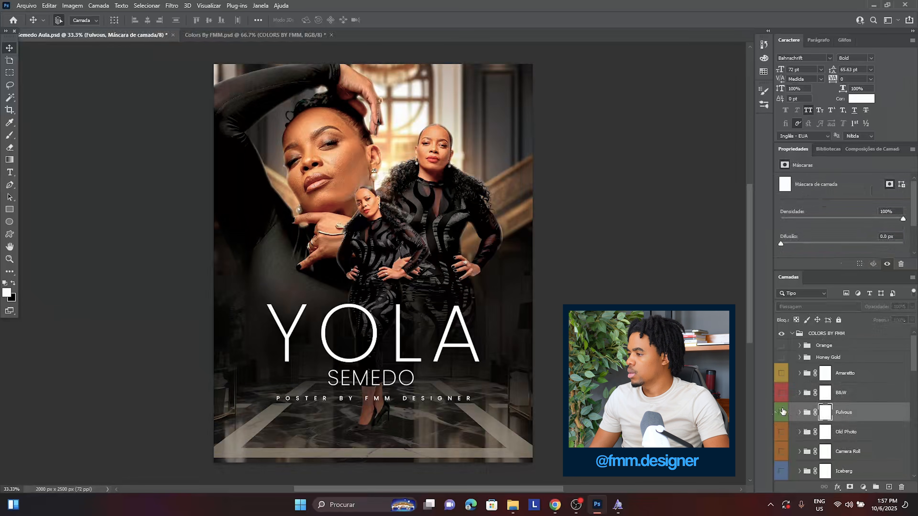
left_click(846, 412)
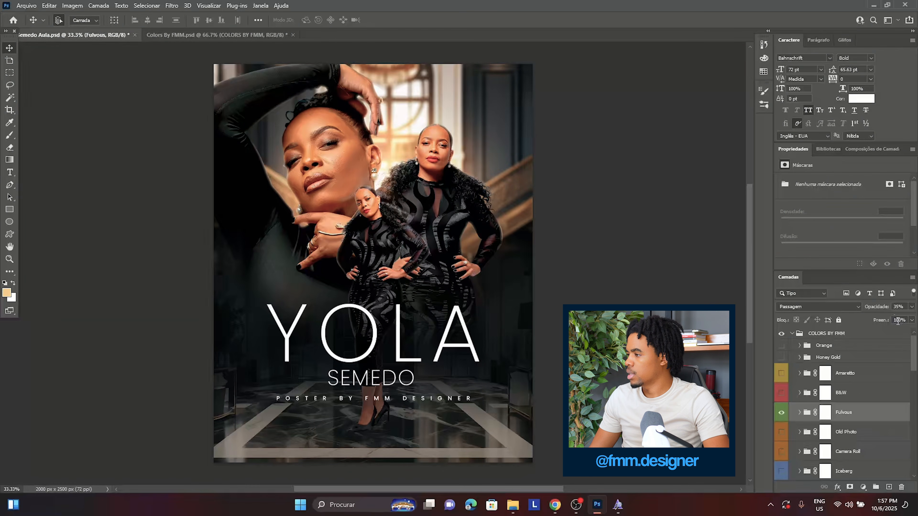
left_click_drag(877, 307, 917, 308)
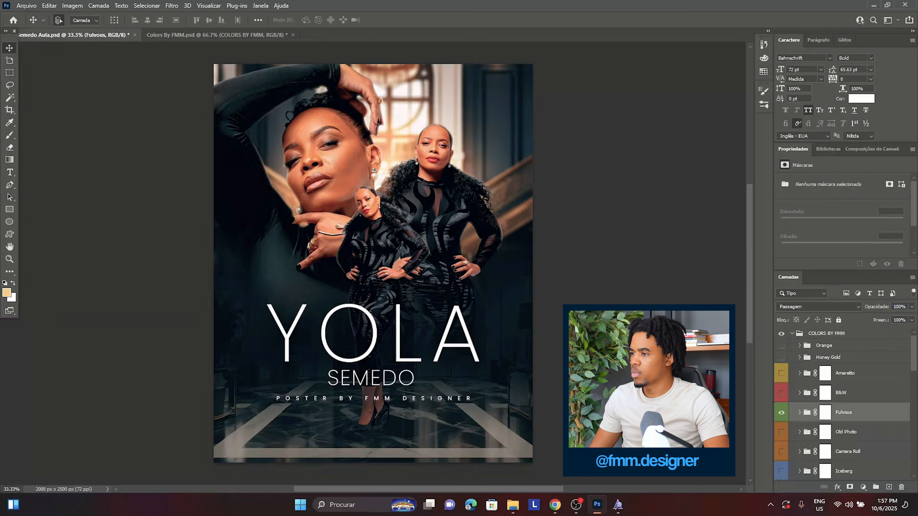
left_click(780, 420)
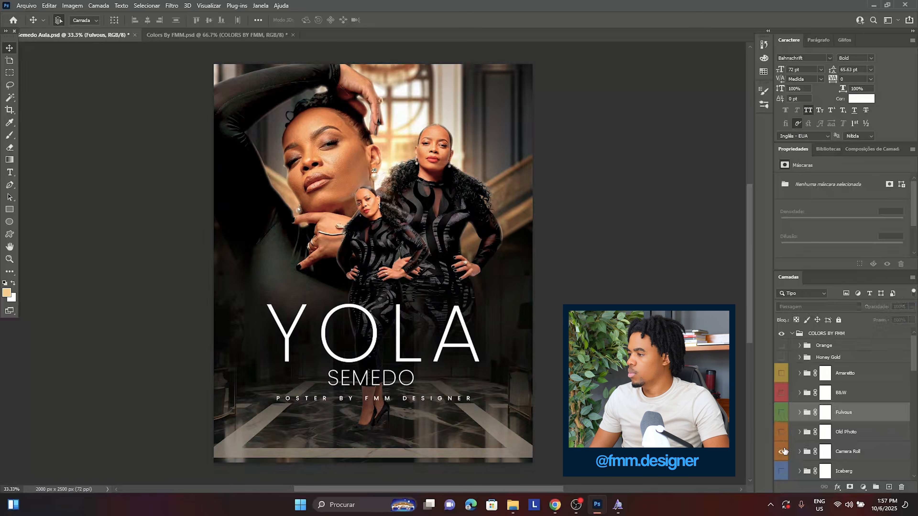
- Hide the Camera Roll group, set the Iceberg group to 100% opacity and toggle it to compare its effect
scroll(912, 376, "down", 2)
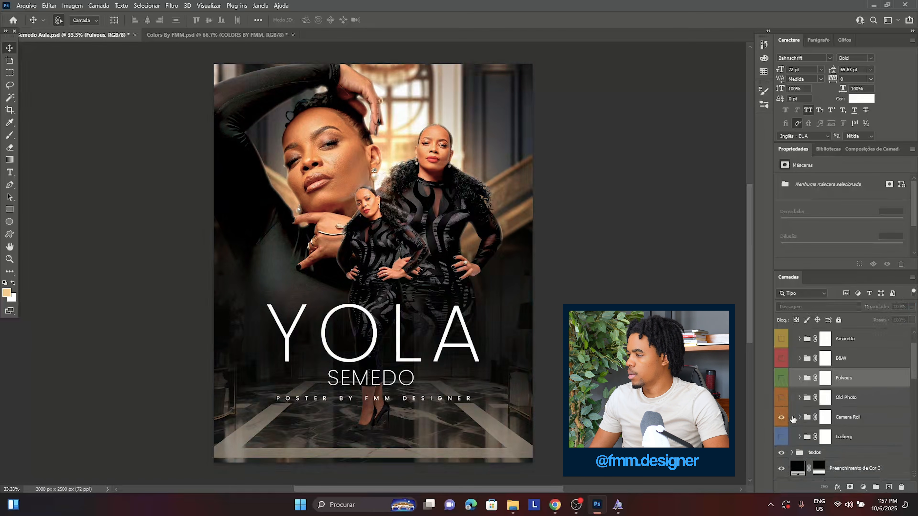
left_click(782, 421)
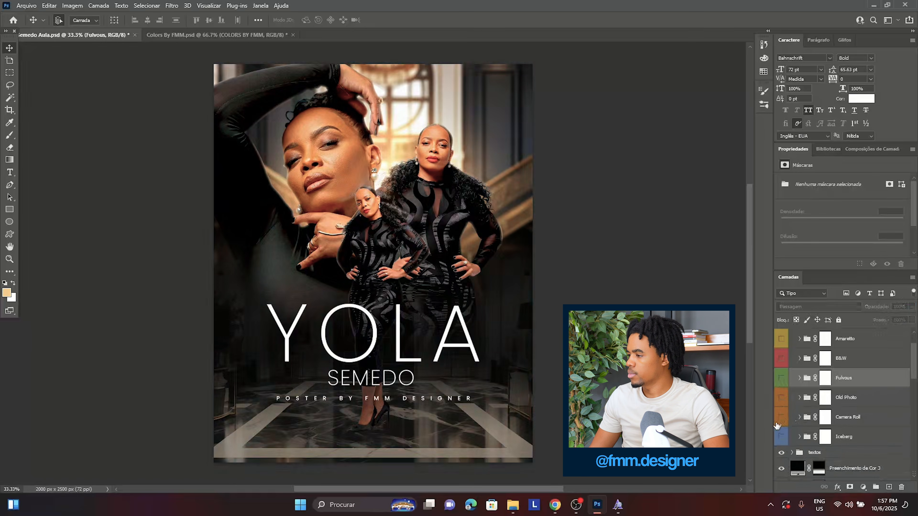
left_click(869, 439)
left_click(886, 307)
type("100")
key("Return")
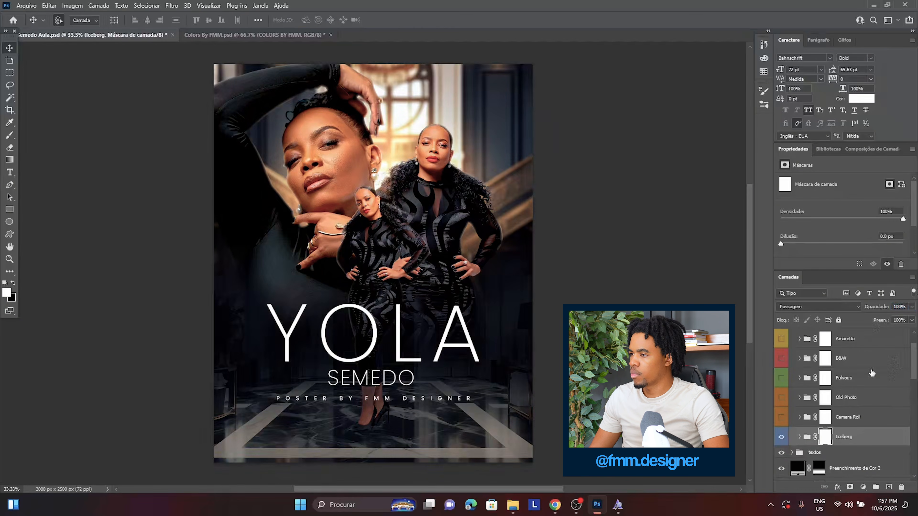
left_click(781, 438)
left_click(782, 438)
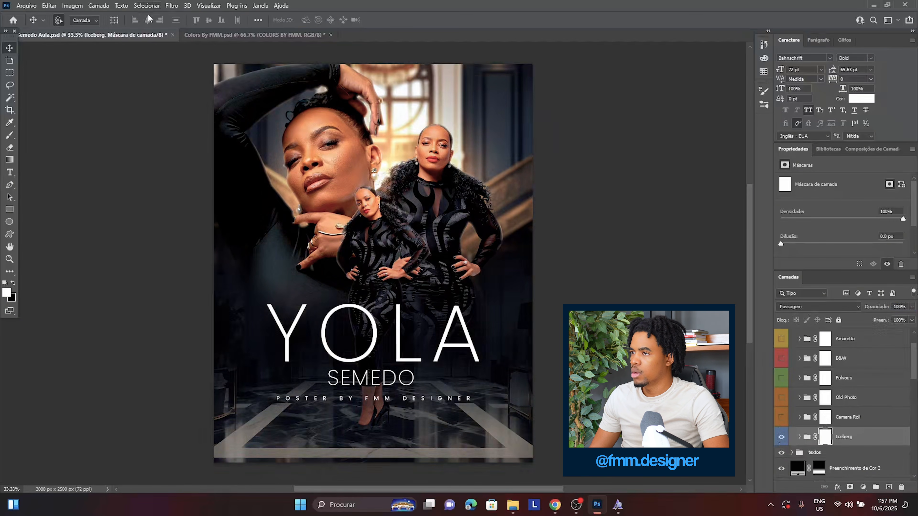
- Revert the preset changes to the COLORS BY FMM group as originally copied above textos, and set the group's opacity to 56%
left_click(253, 34)
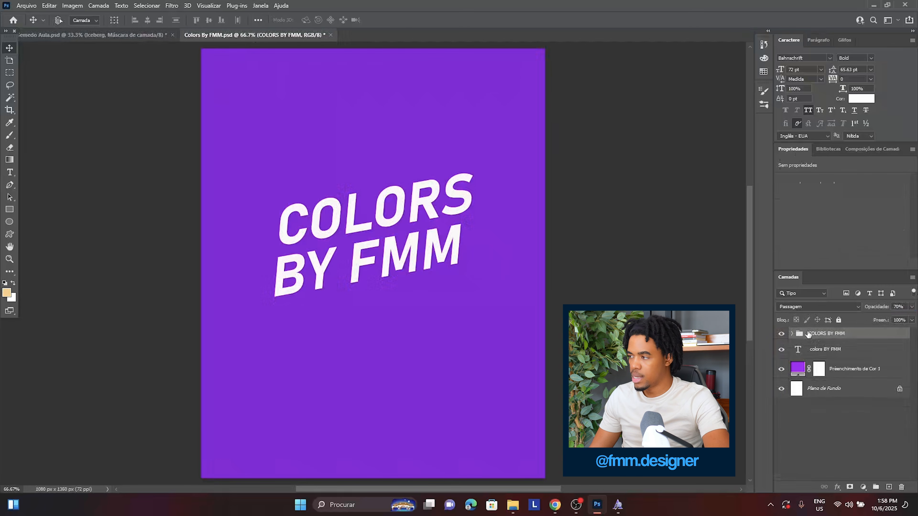
left_click(109, 35)
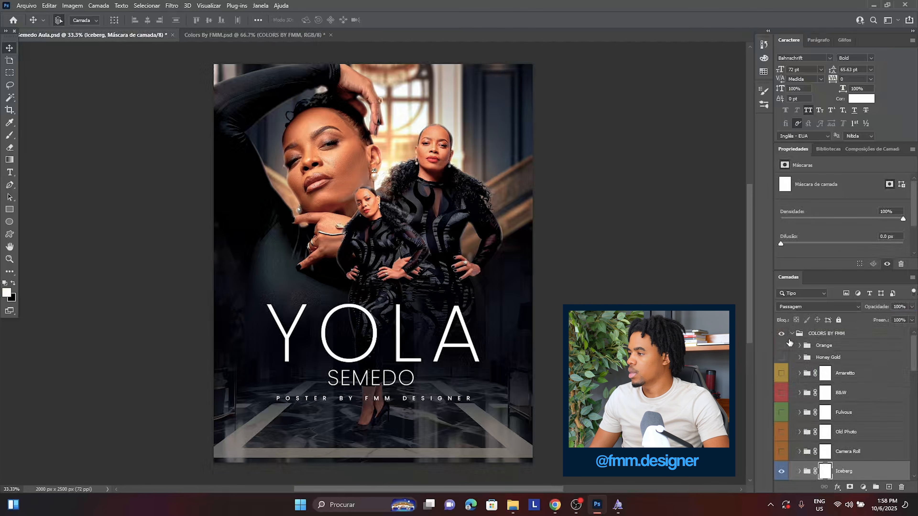
key("ctrl+z")
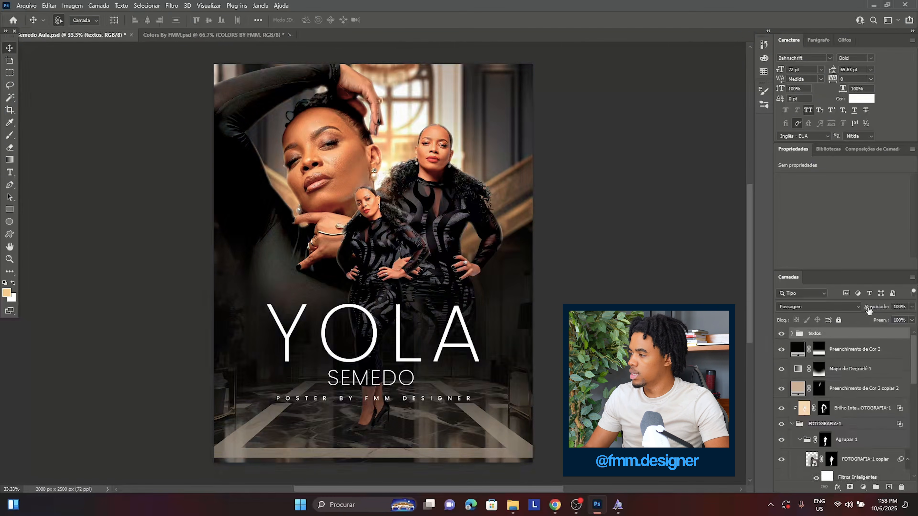
key("ctrl+shift+z")
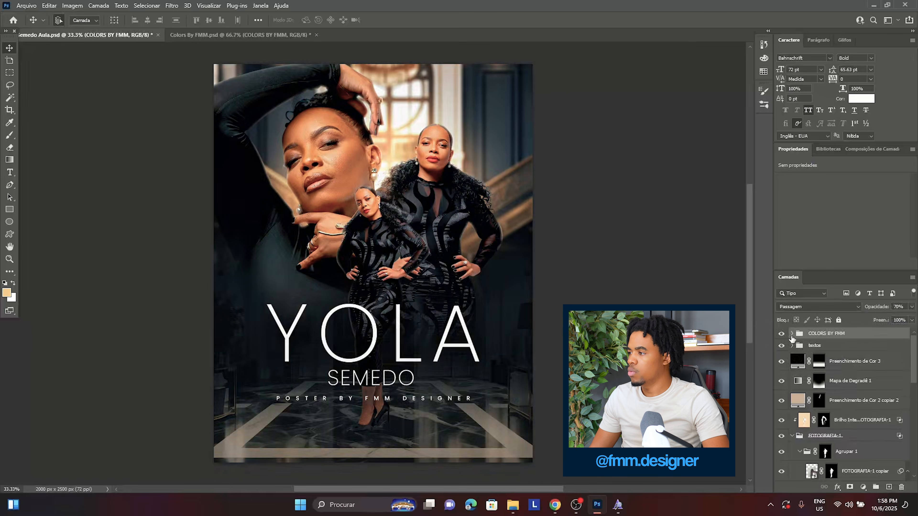
left_click_drag(872, 311, 875, 308)
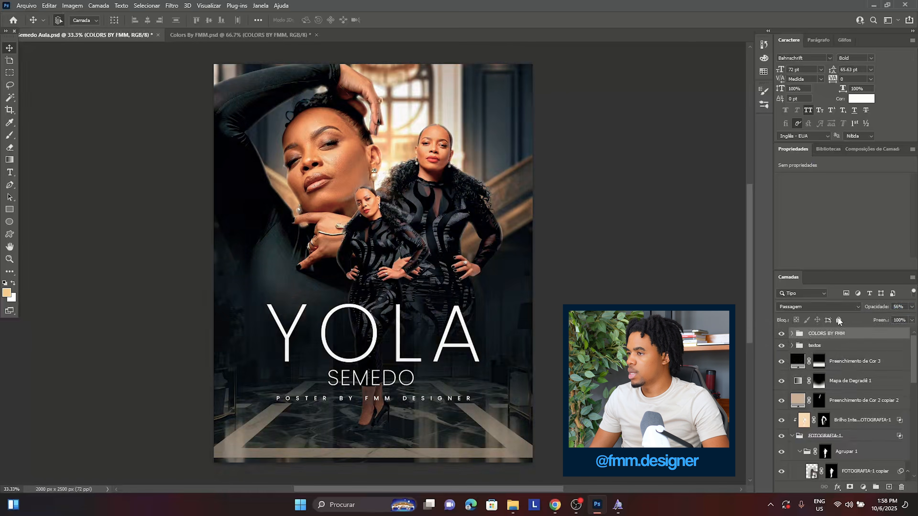